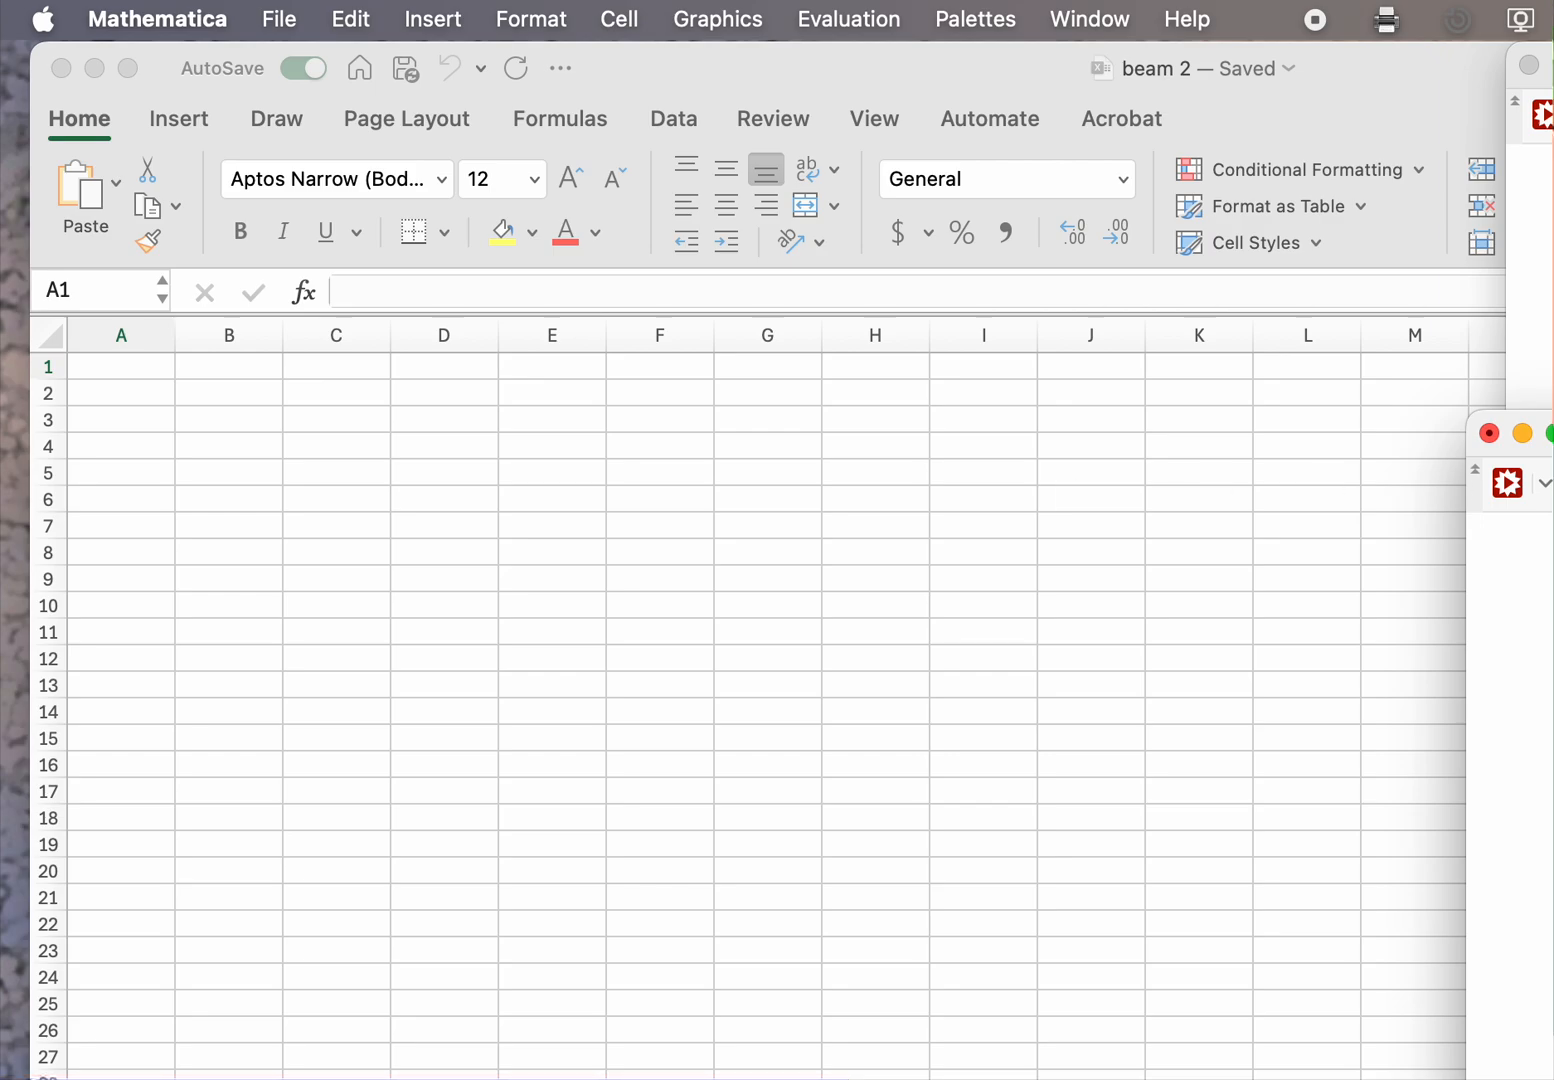
Switch to Excel, paste the copied beam diagram into the beam 2 sheet, and move it to about D2:J14
click(1550, 250)
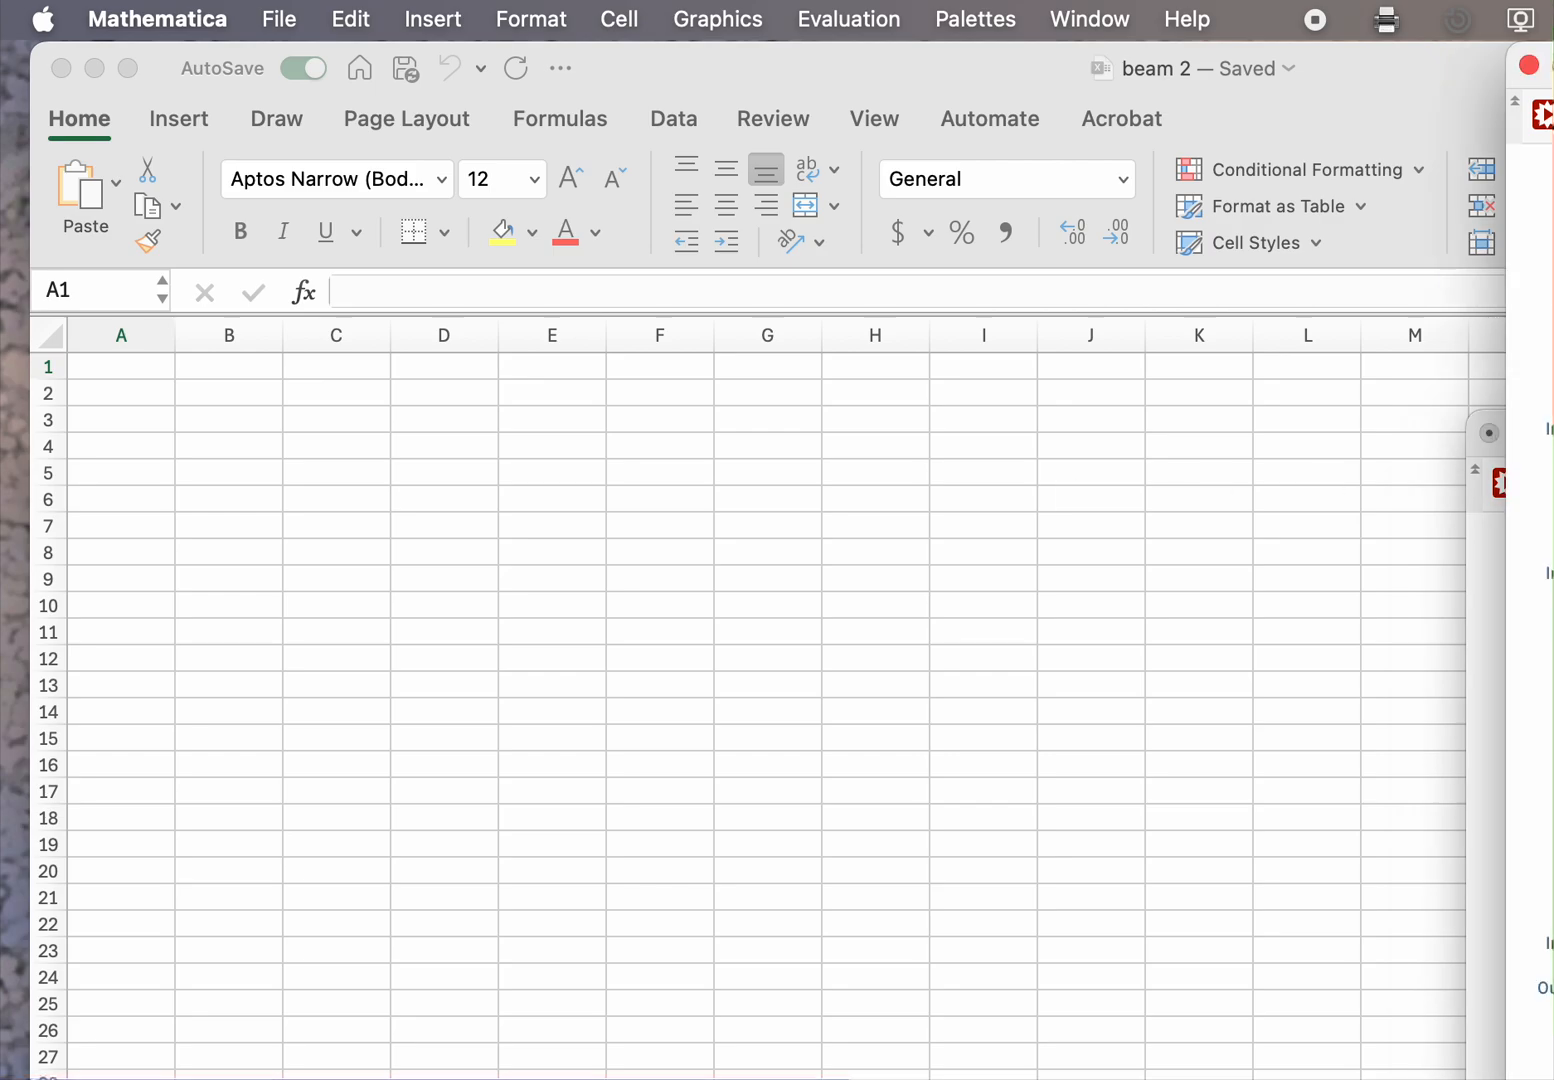
click(555, 363)
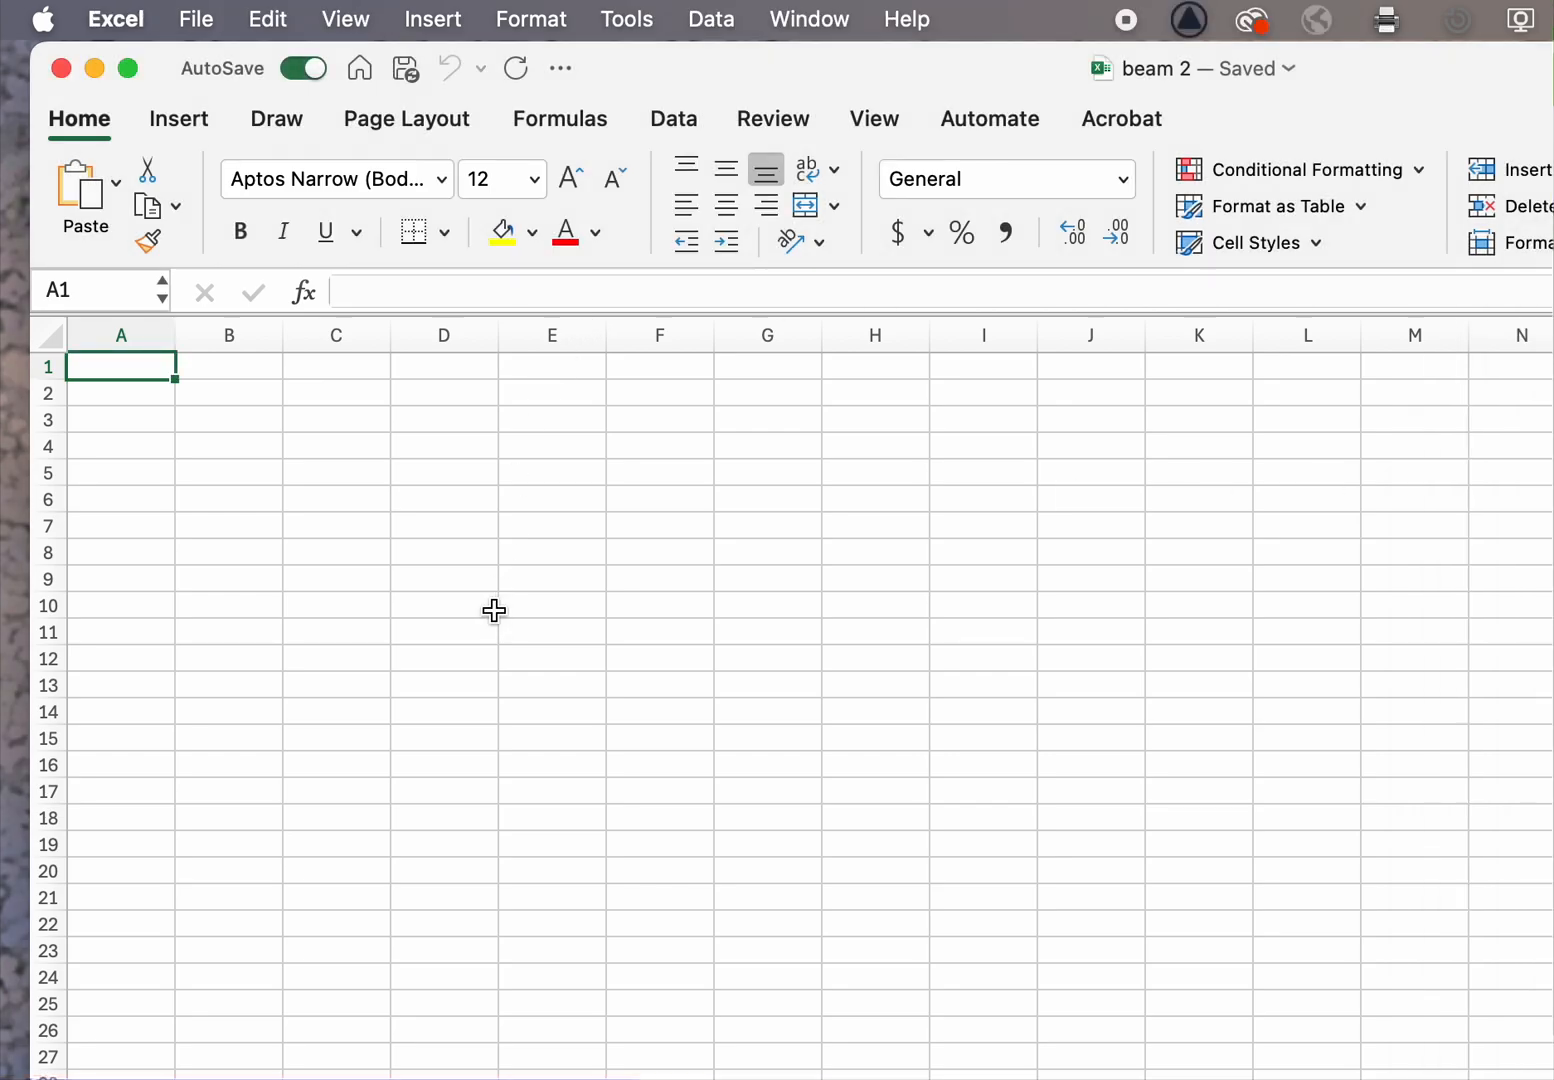
key(super+v)
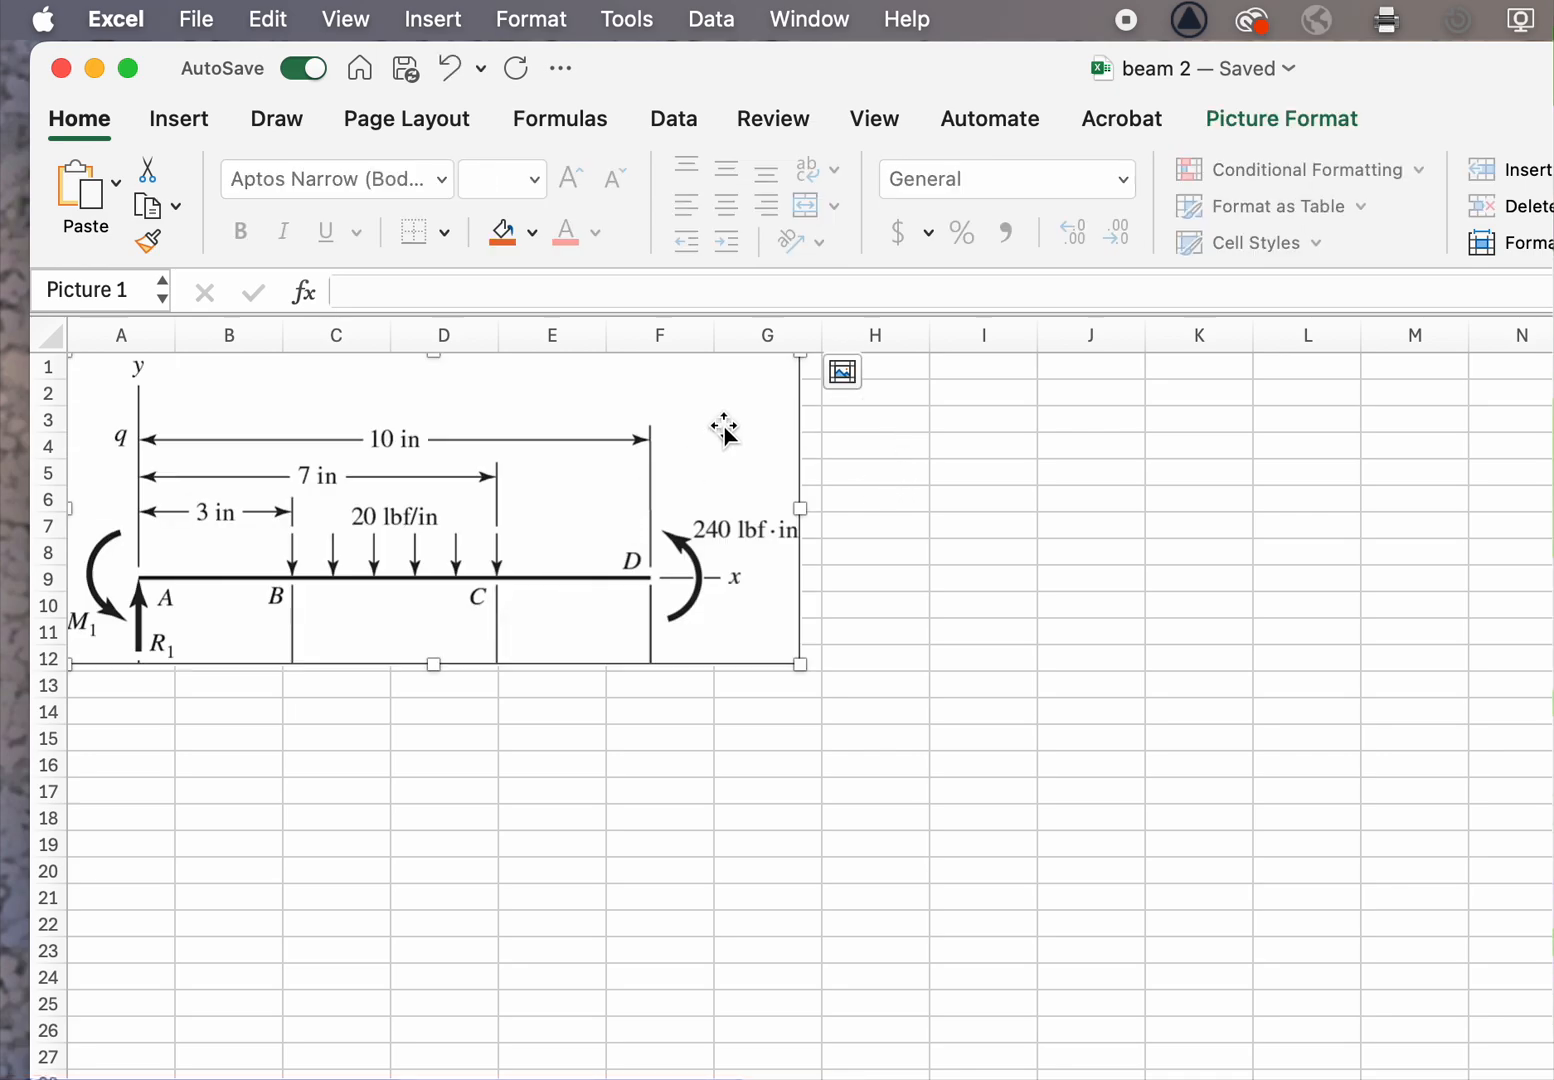
drag(724, 430, 1110, 473)
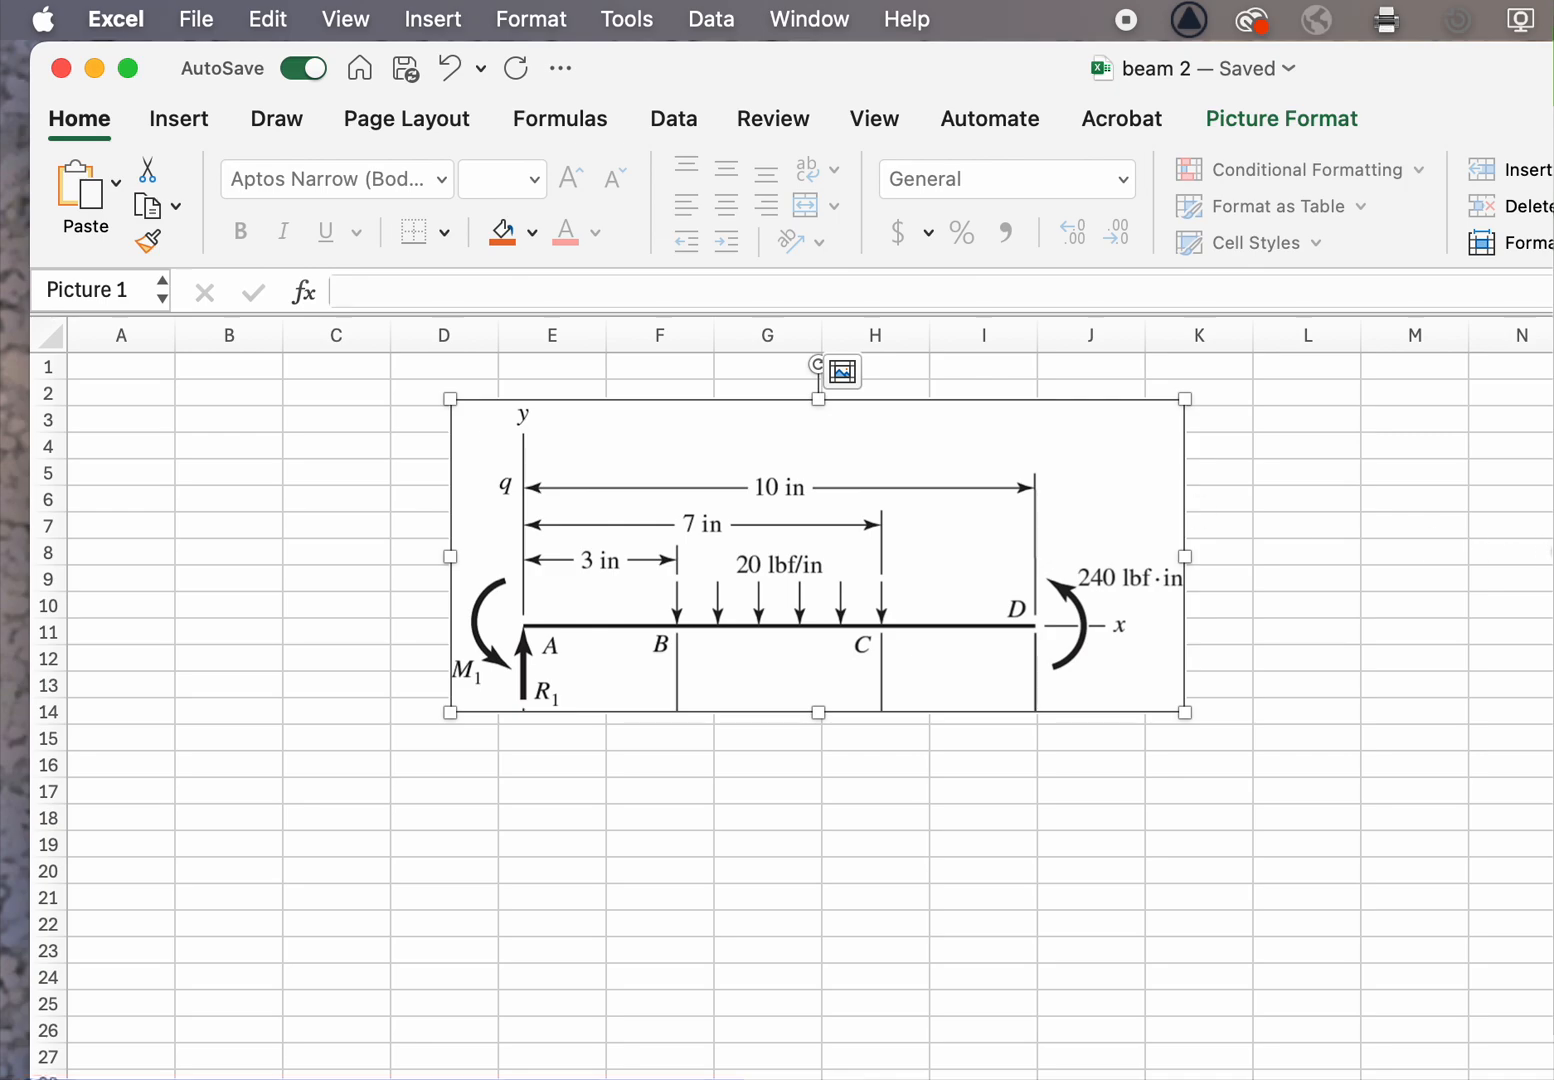
Switch to Mathematica and copy the selected q(x), V(x) and M(x) equations as PDF
key(super+Tab)
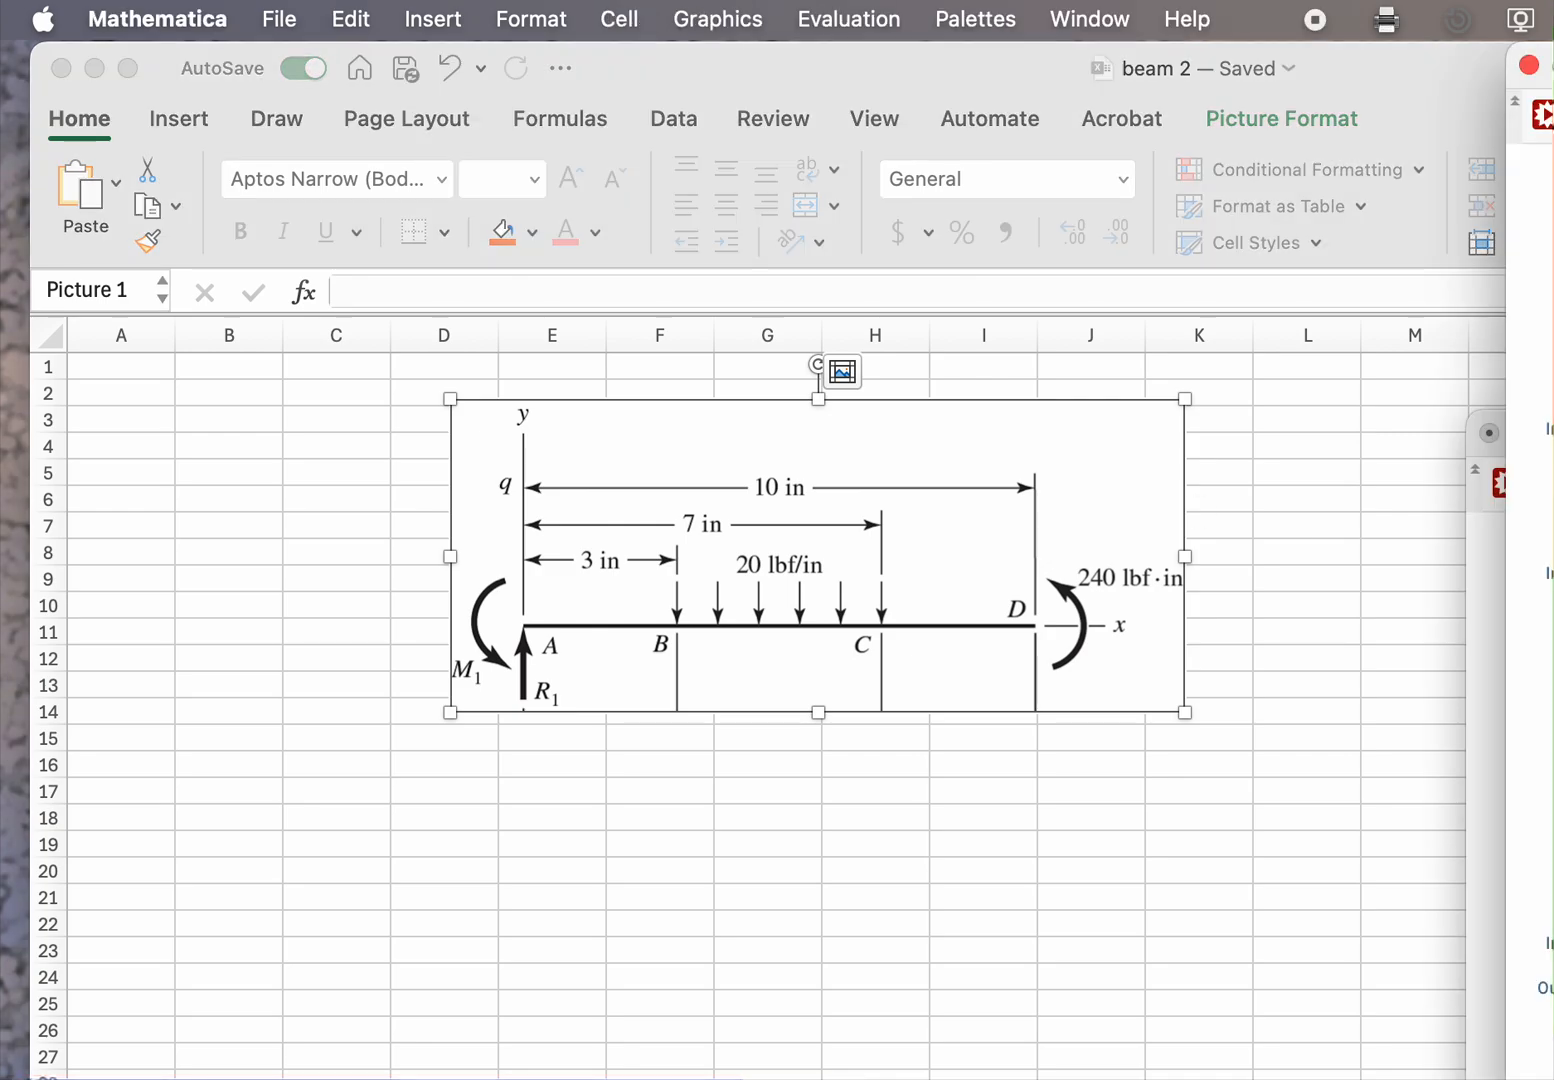
key(super+w)
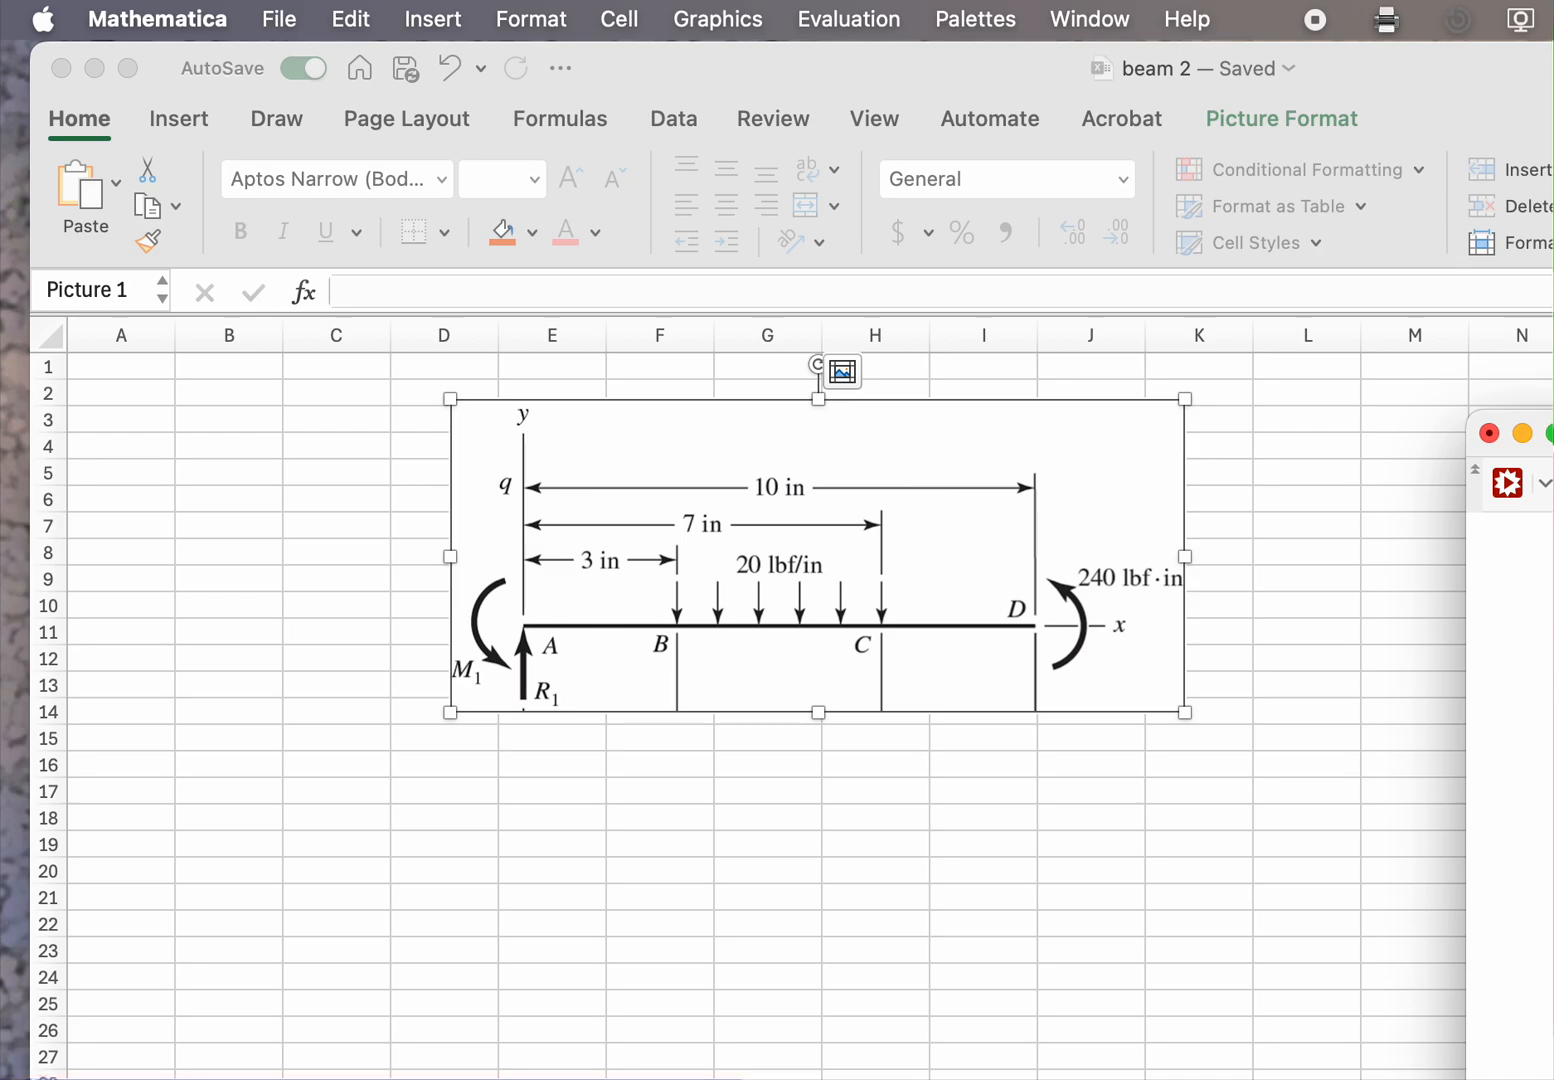
click(335, 19)
mouse_move(496, 232)
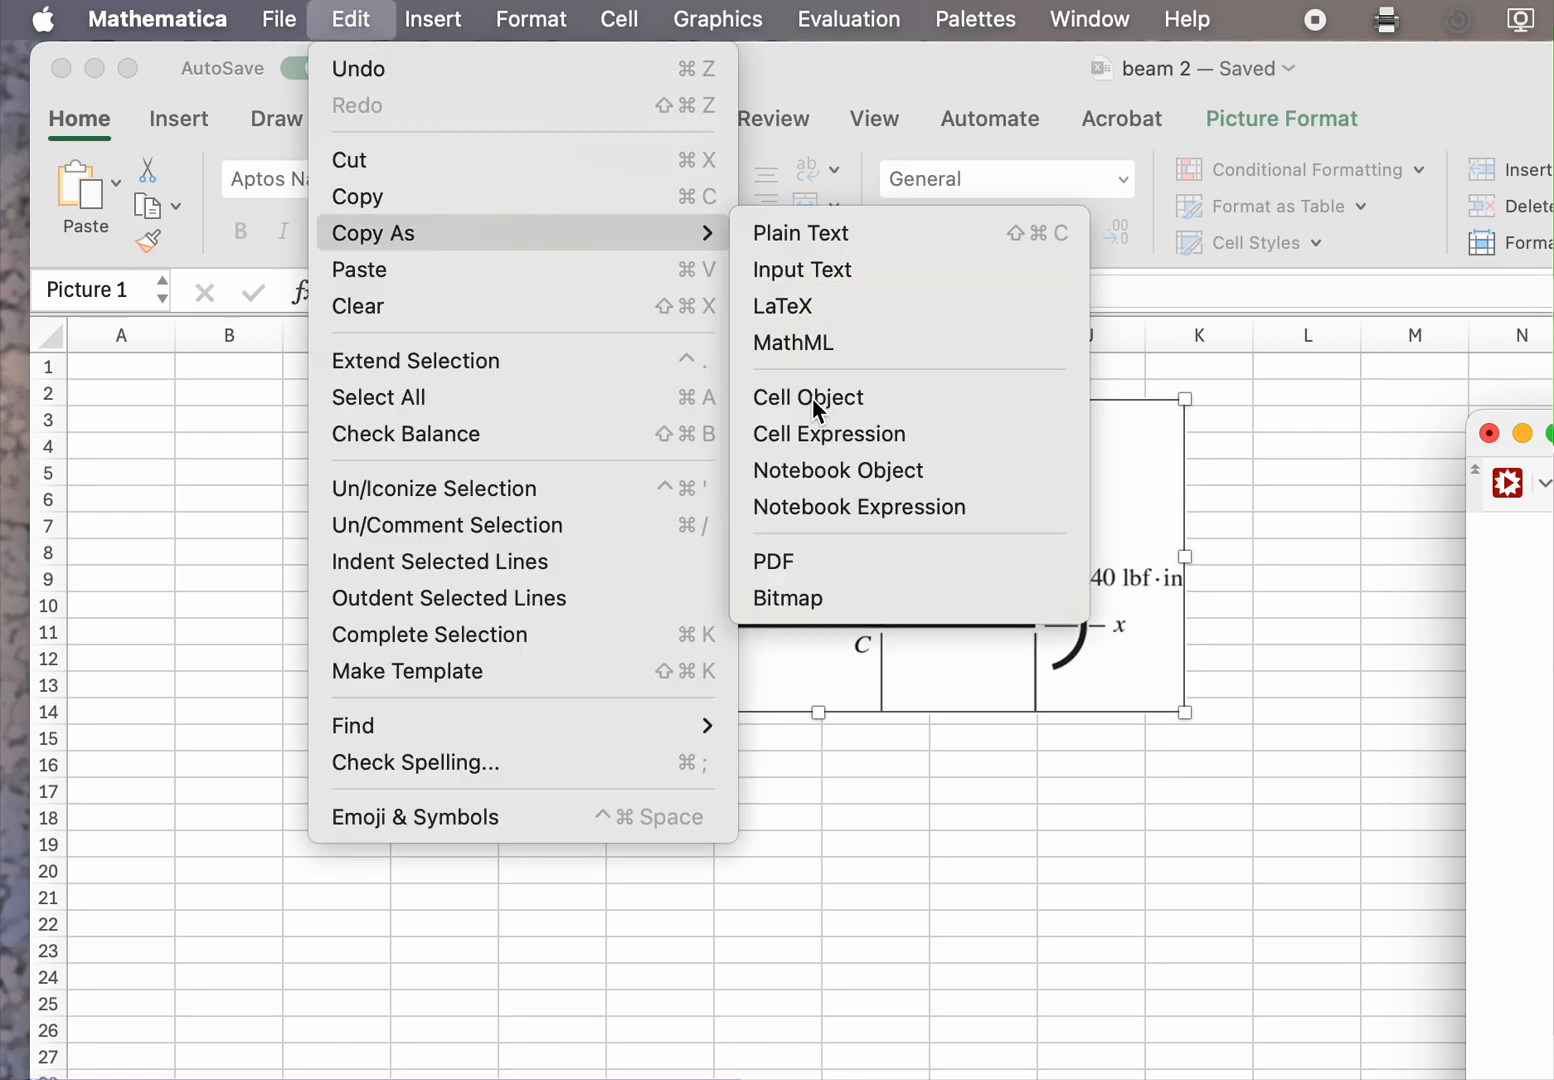
click(794, 566)
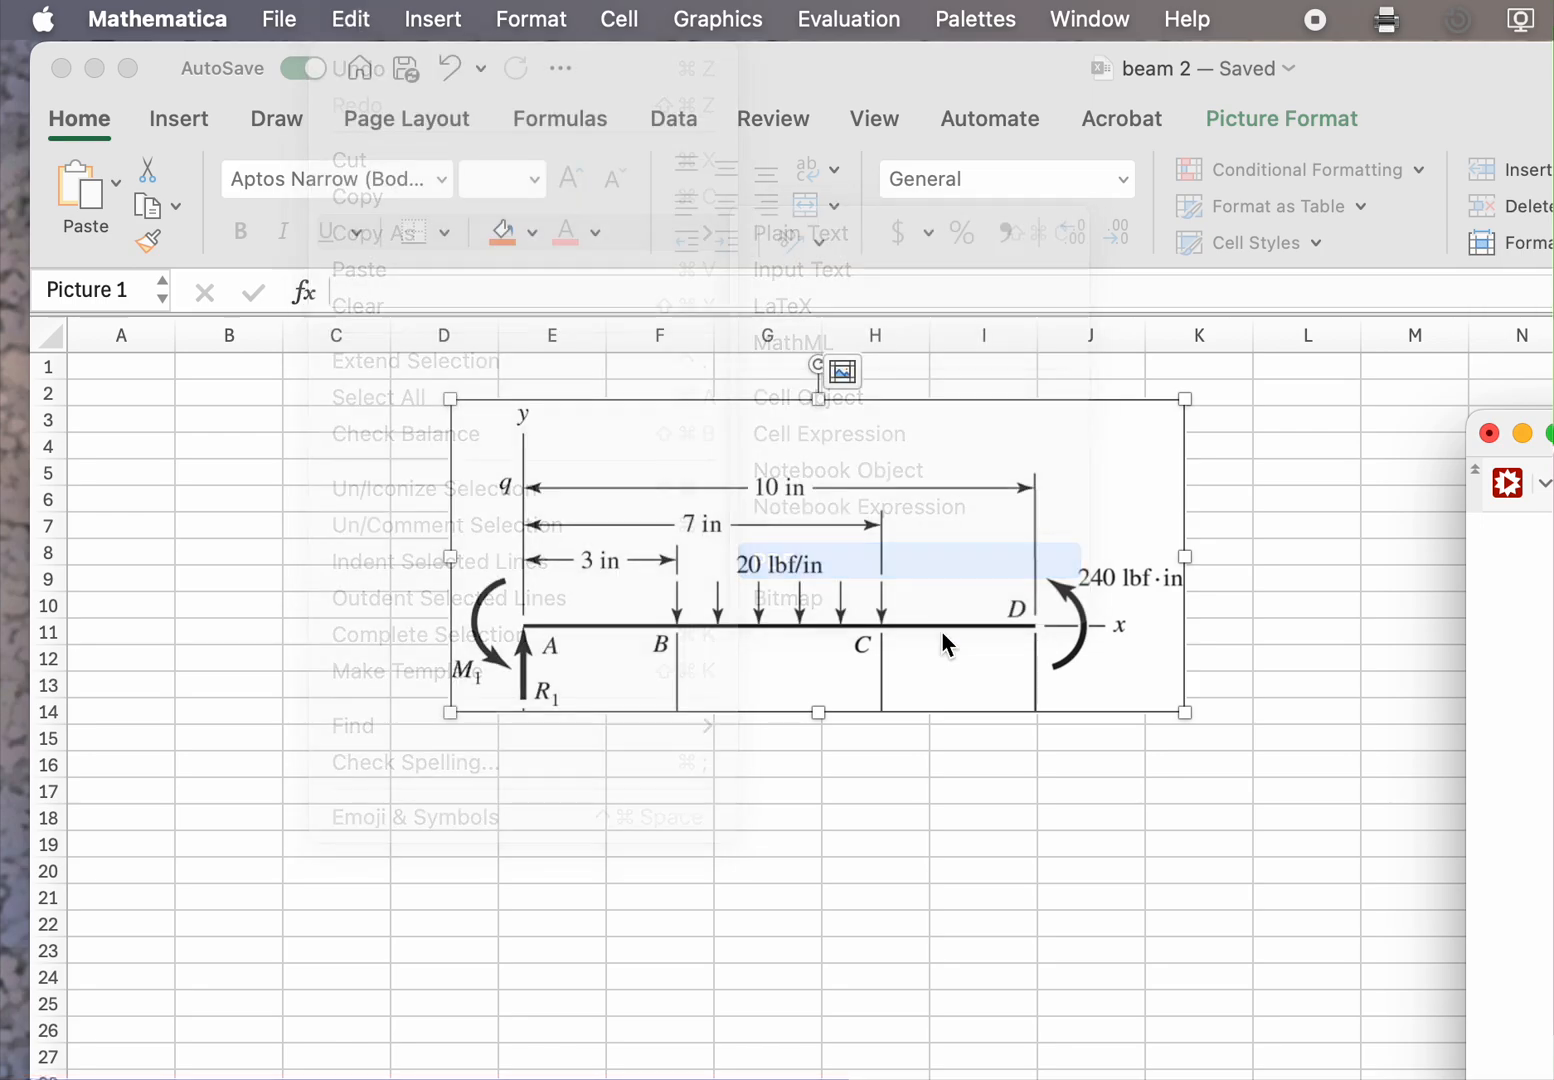
Switch to Excel, paste the copied equations, and place them directly beneath the beam diagram, starting around row 15
click(816, 846)
key(super+v)
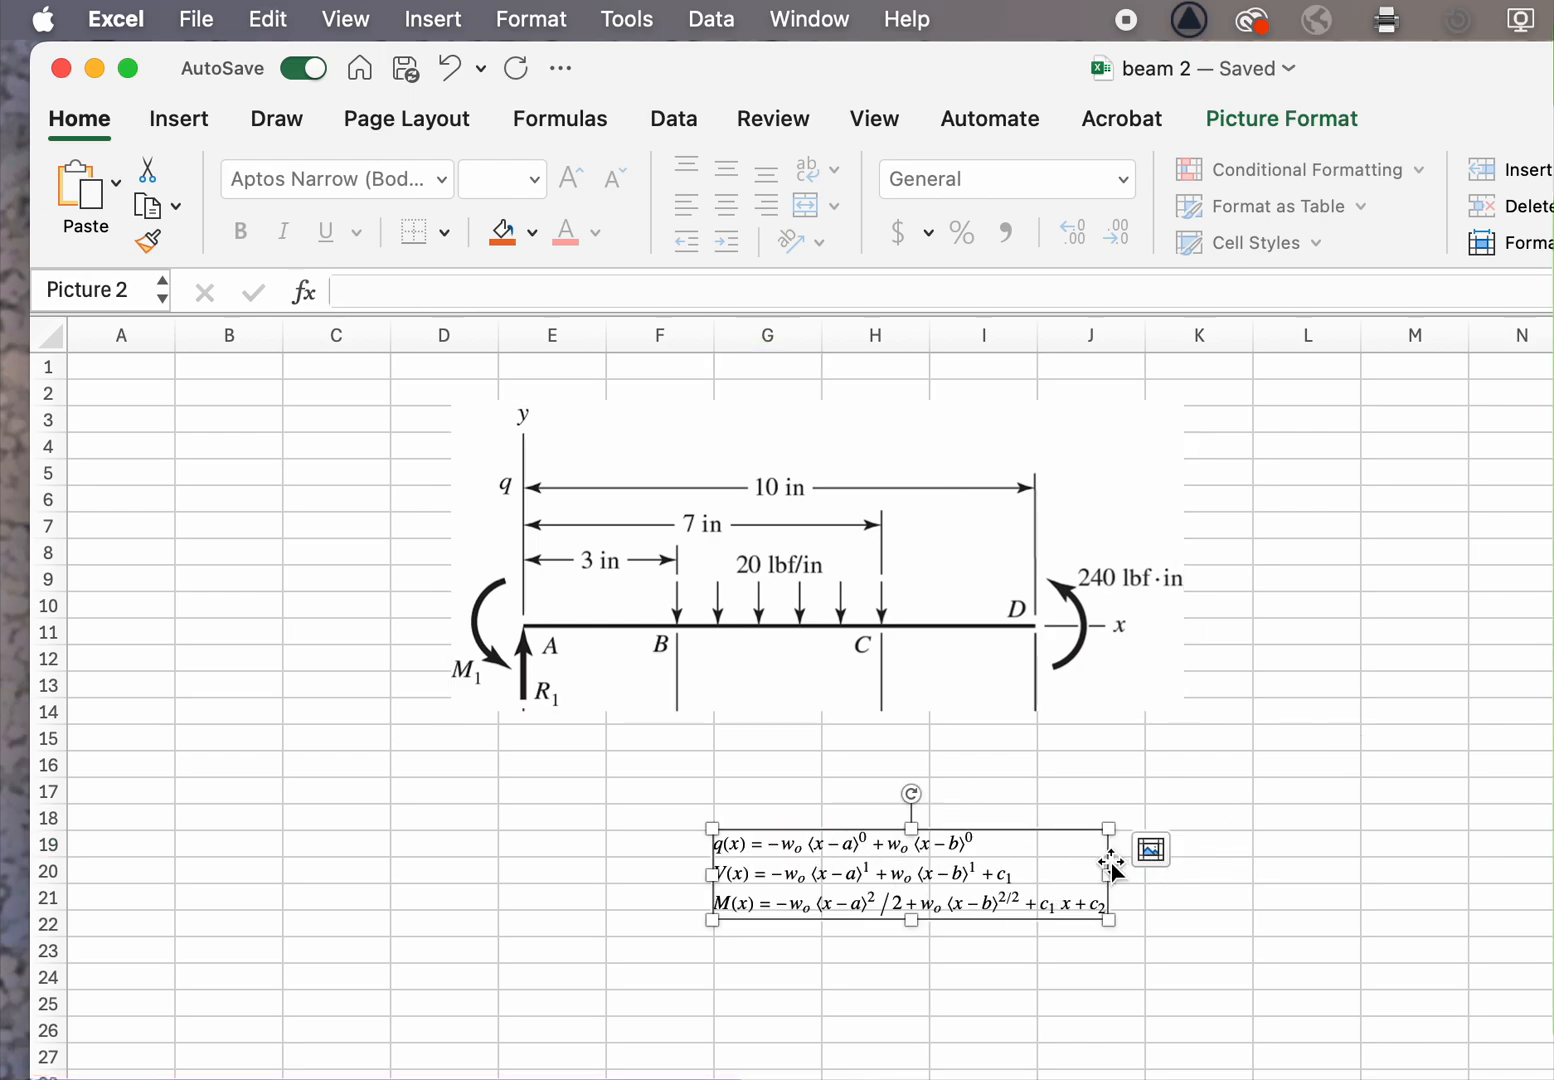
click(1242, 880)
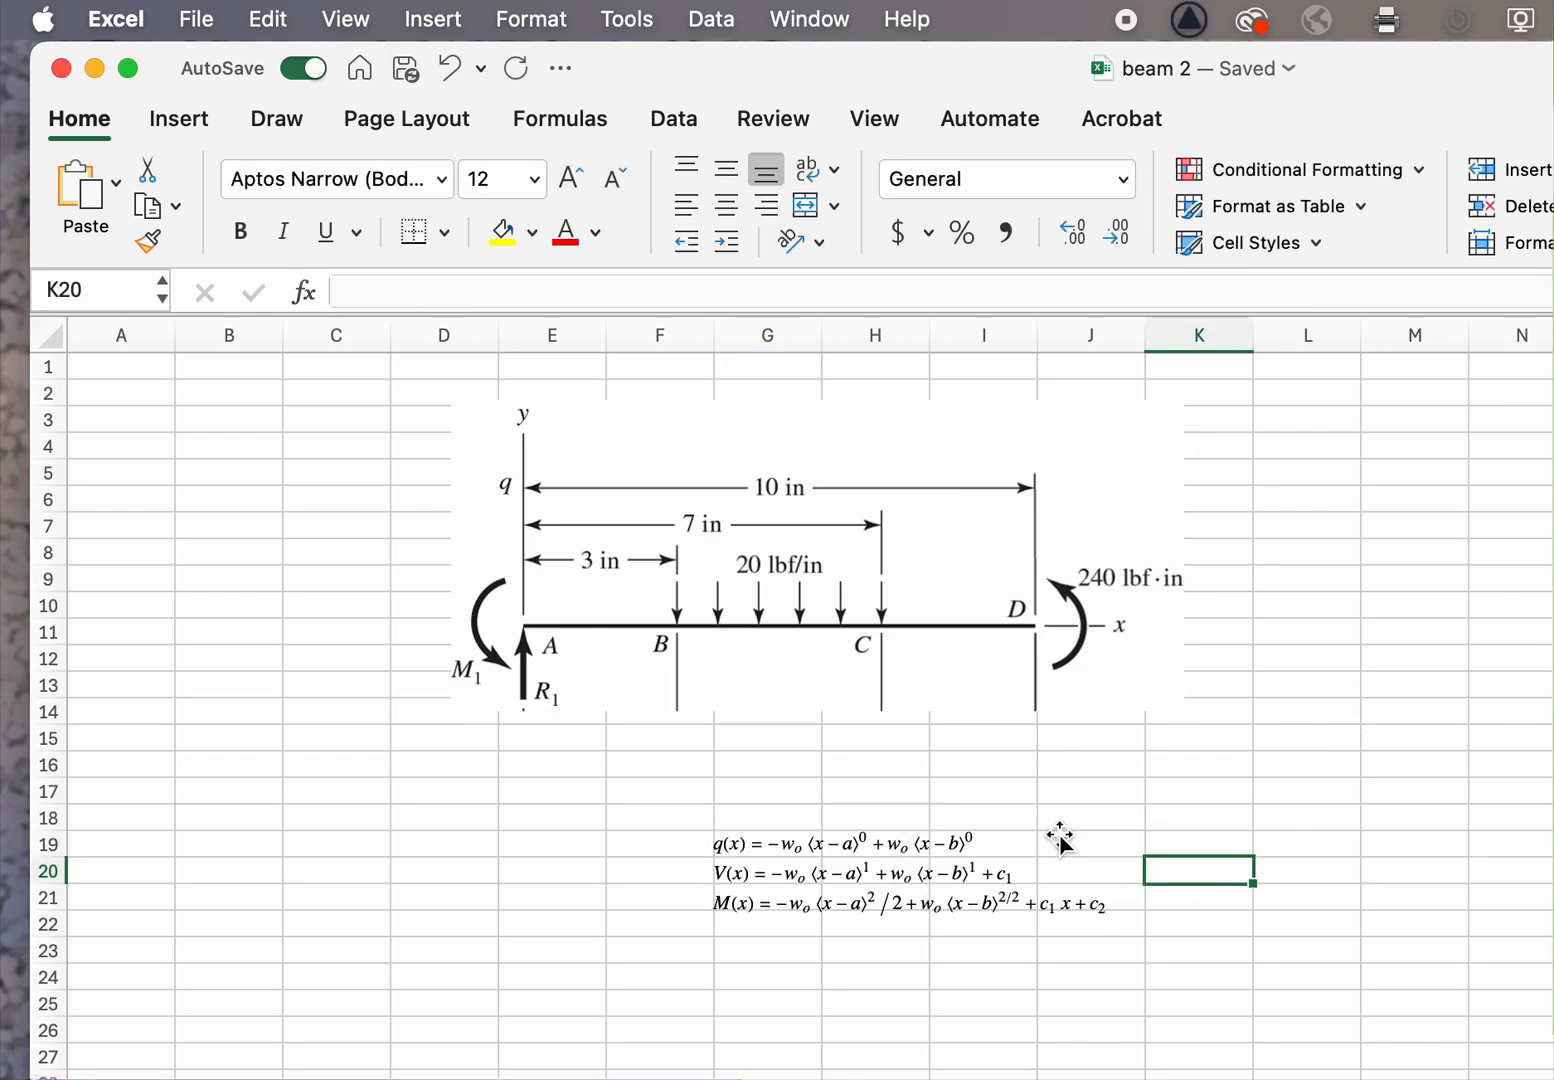
drag(1060, 838, 862, 727)
click(1166, 850)
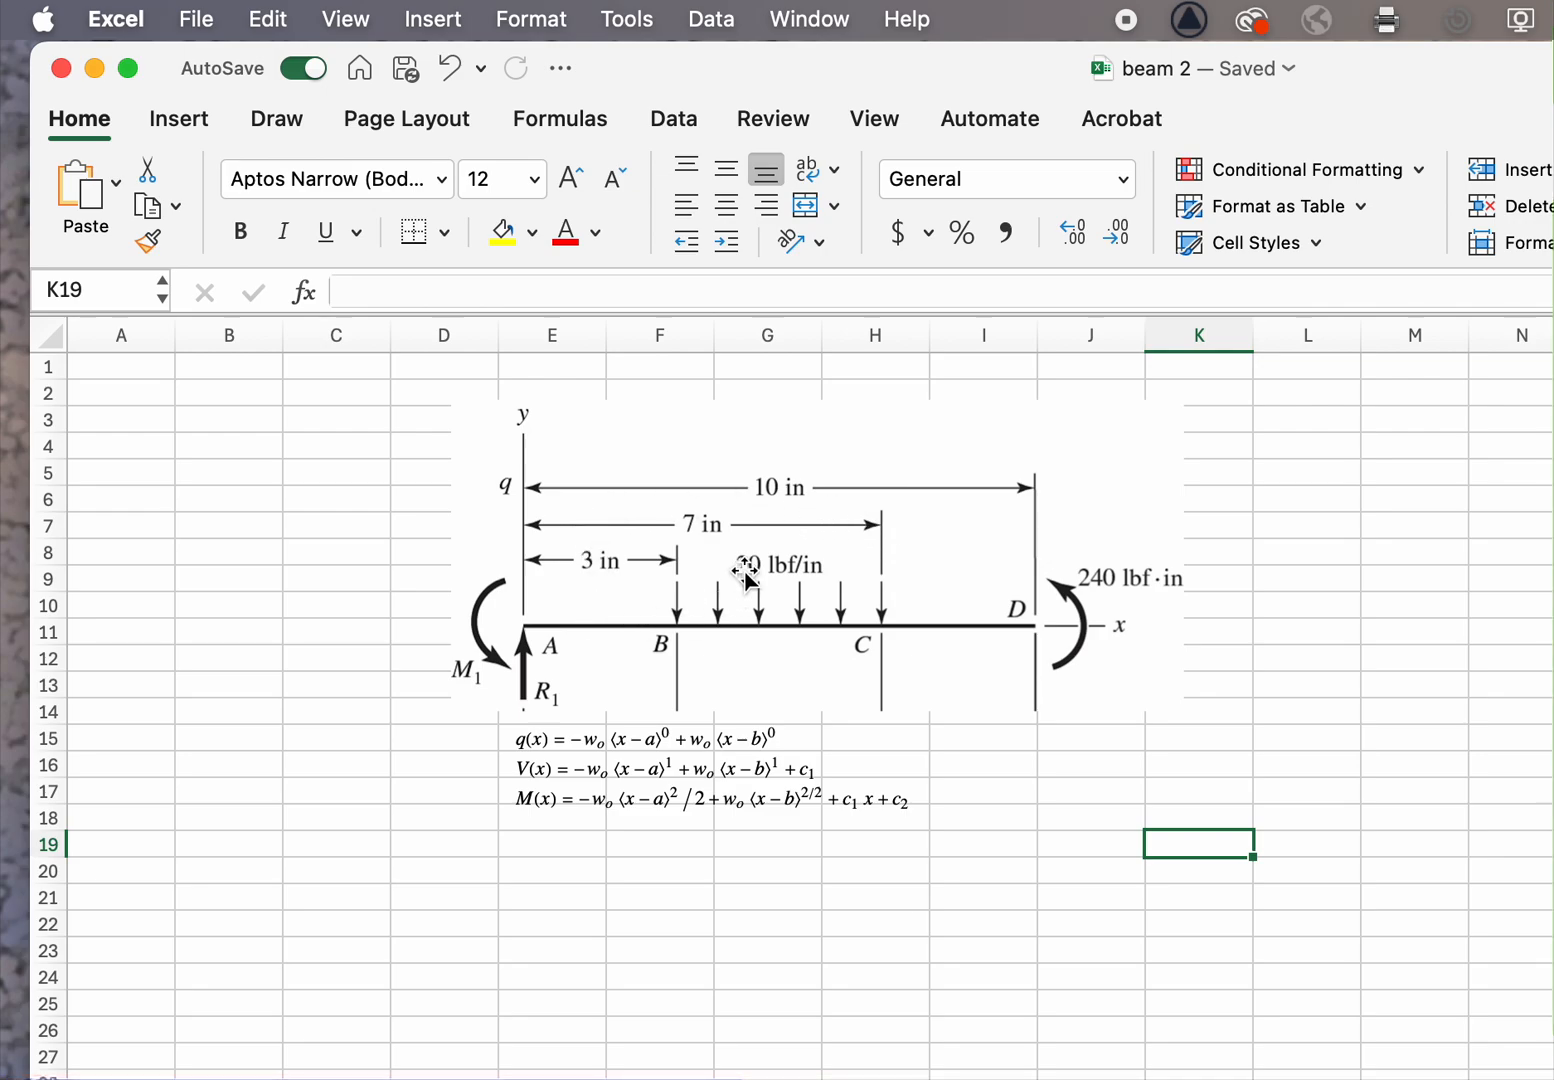
Enter the labels a, b and L in A1:C1 and shift the equations and beam diagram down about two rows
click(132, 370)
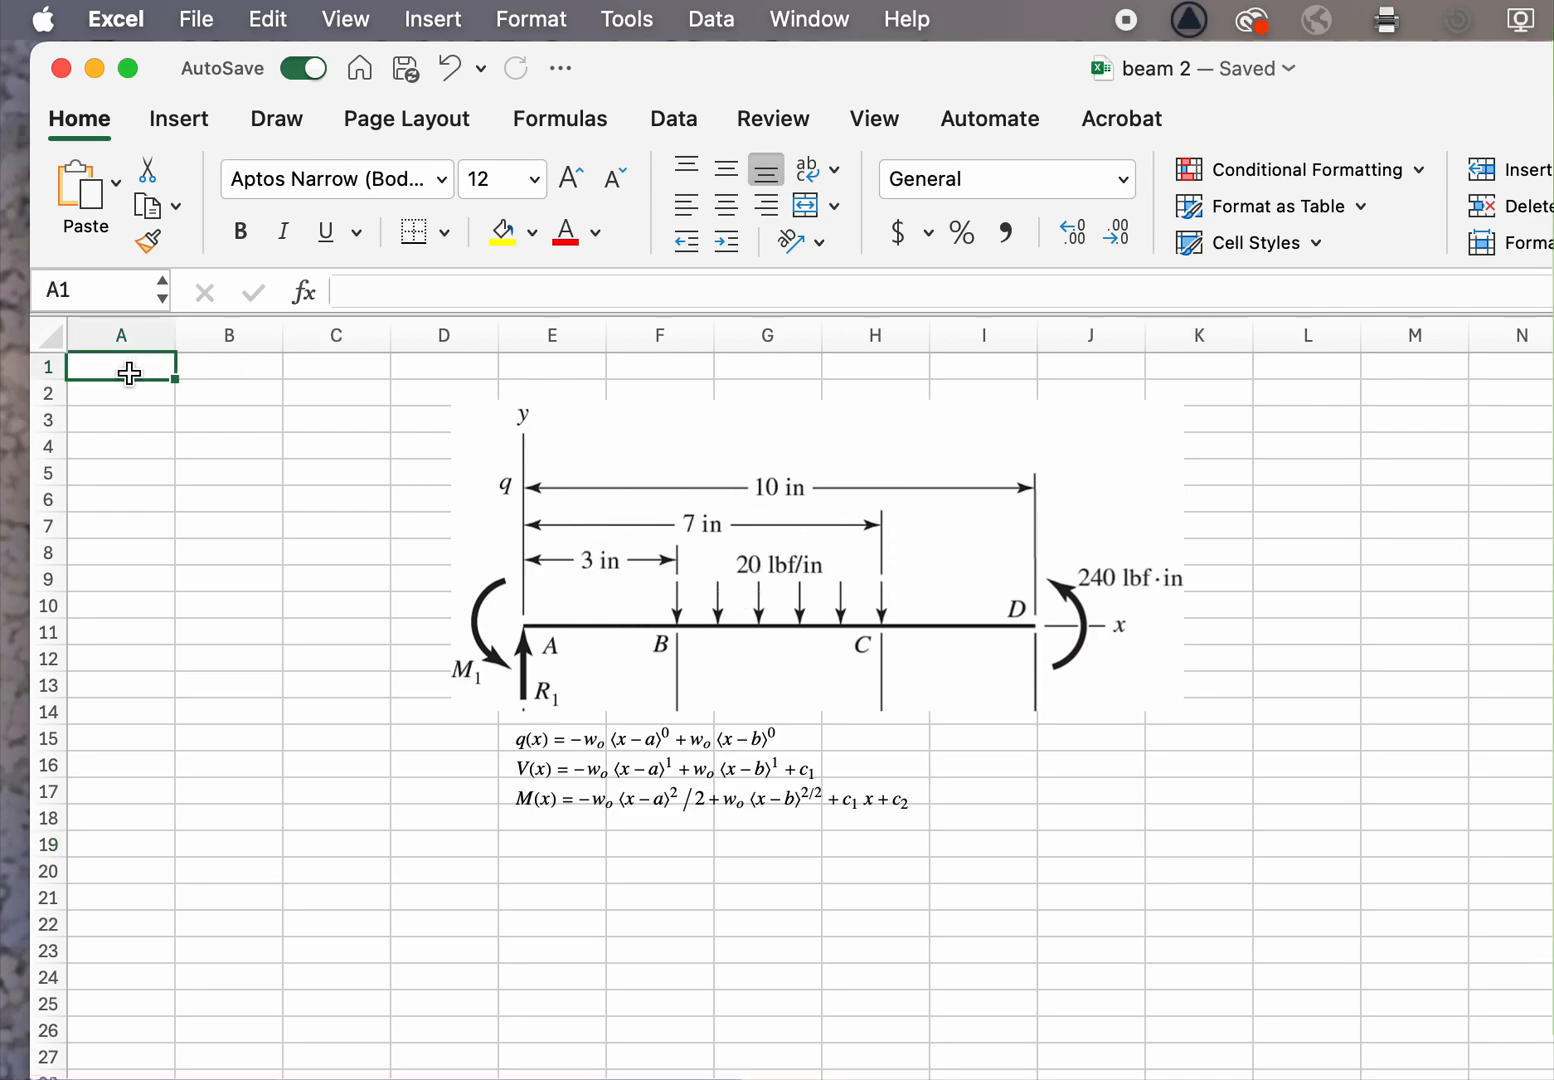
text(a)
key(Tab)
text(b)
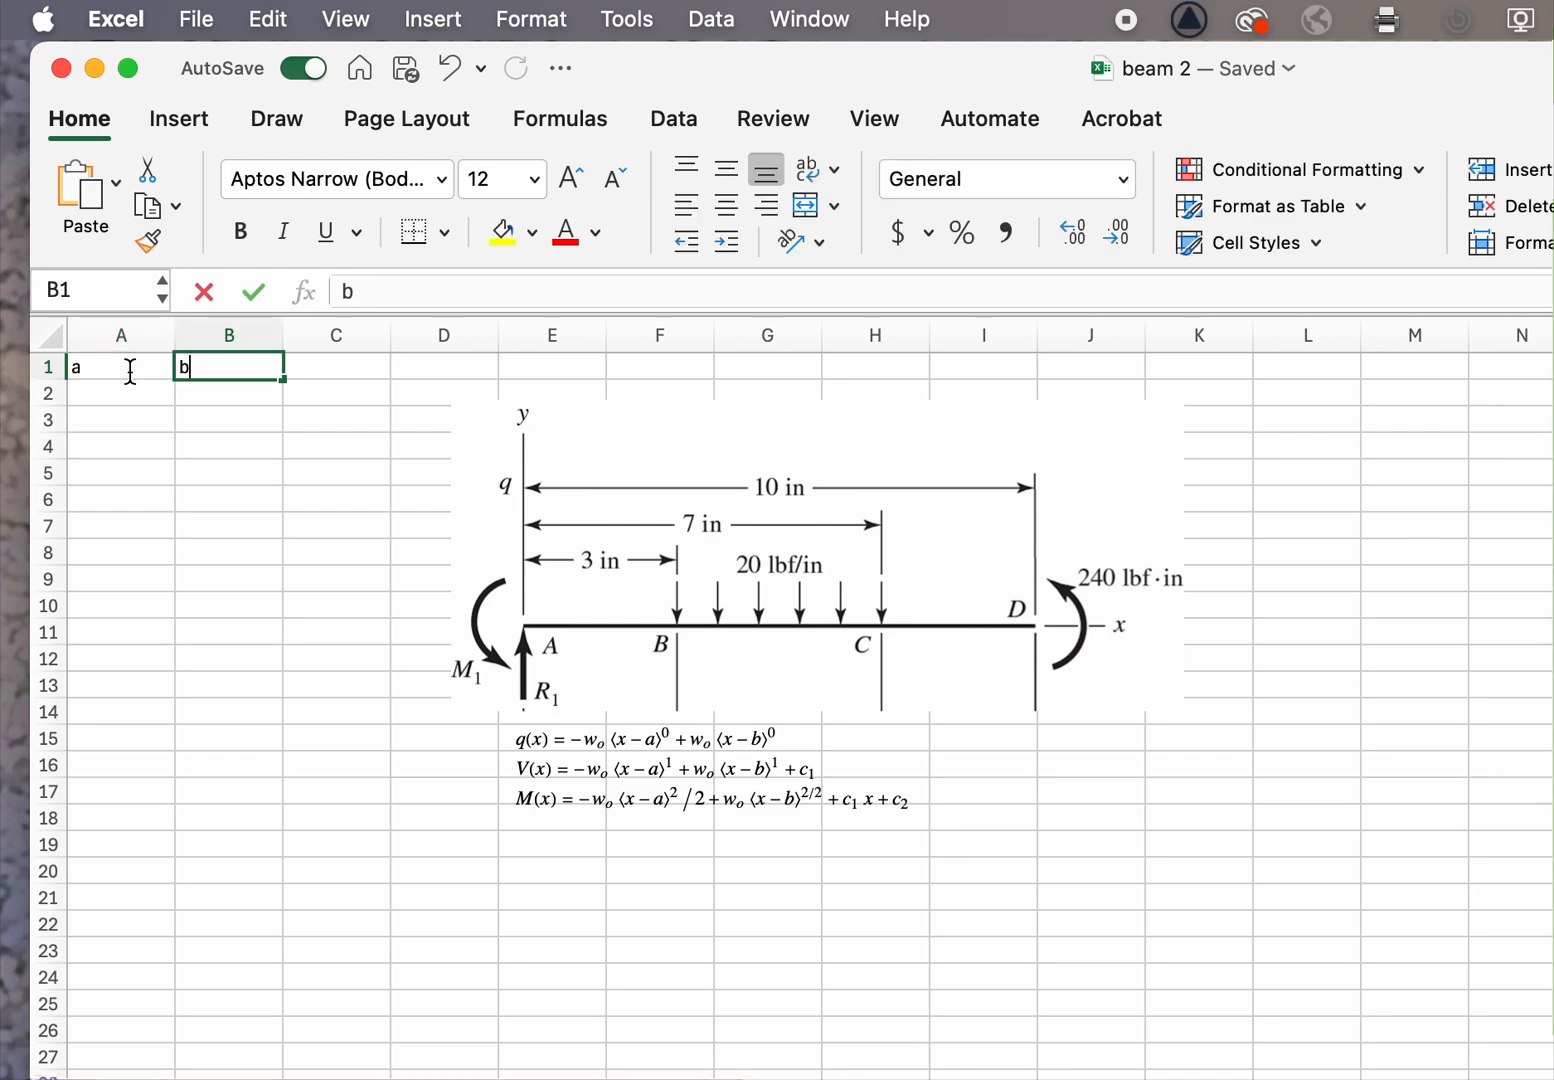
key(Tab)
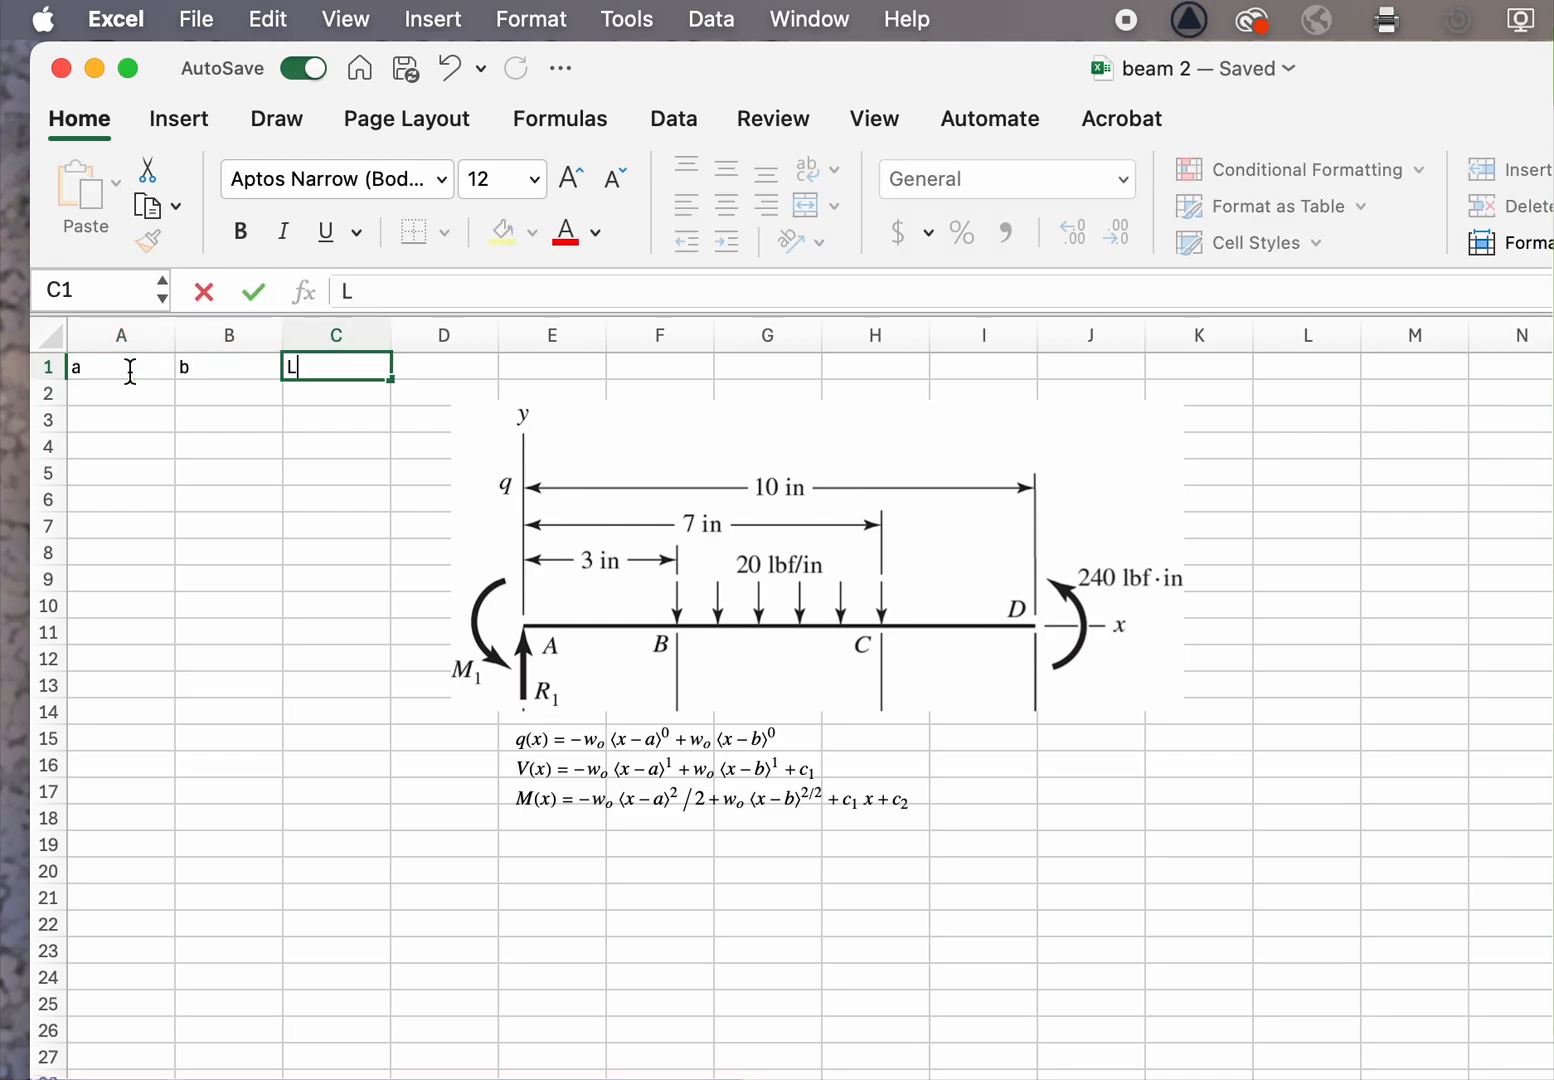
drag(725, 791, 723, 853)
drag(750, 614, 743, 671)
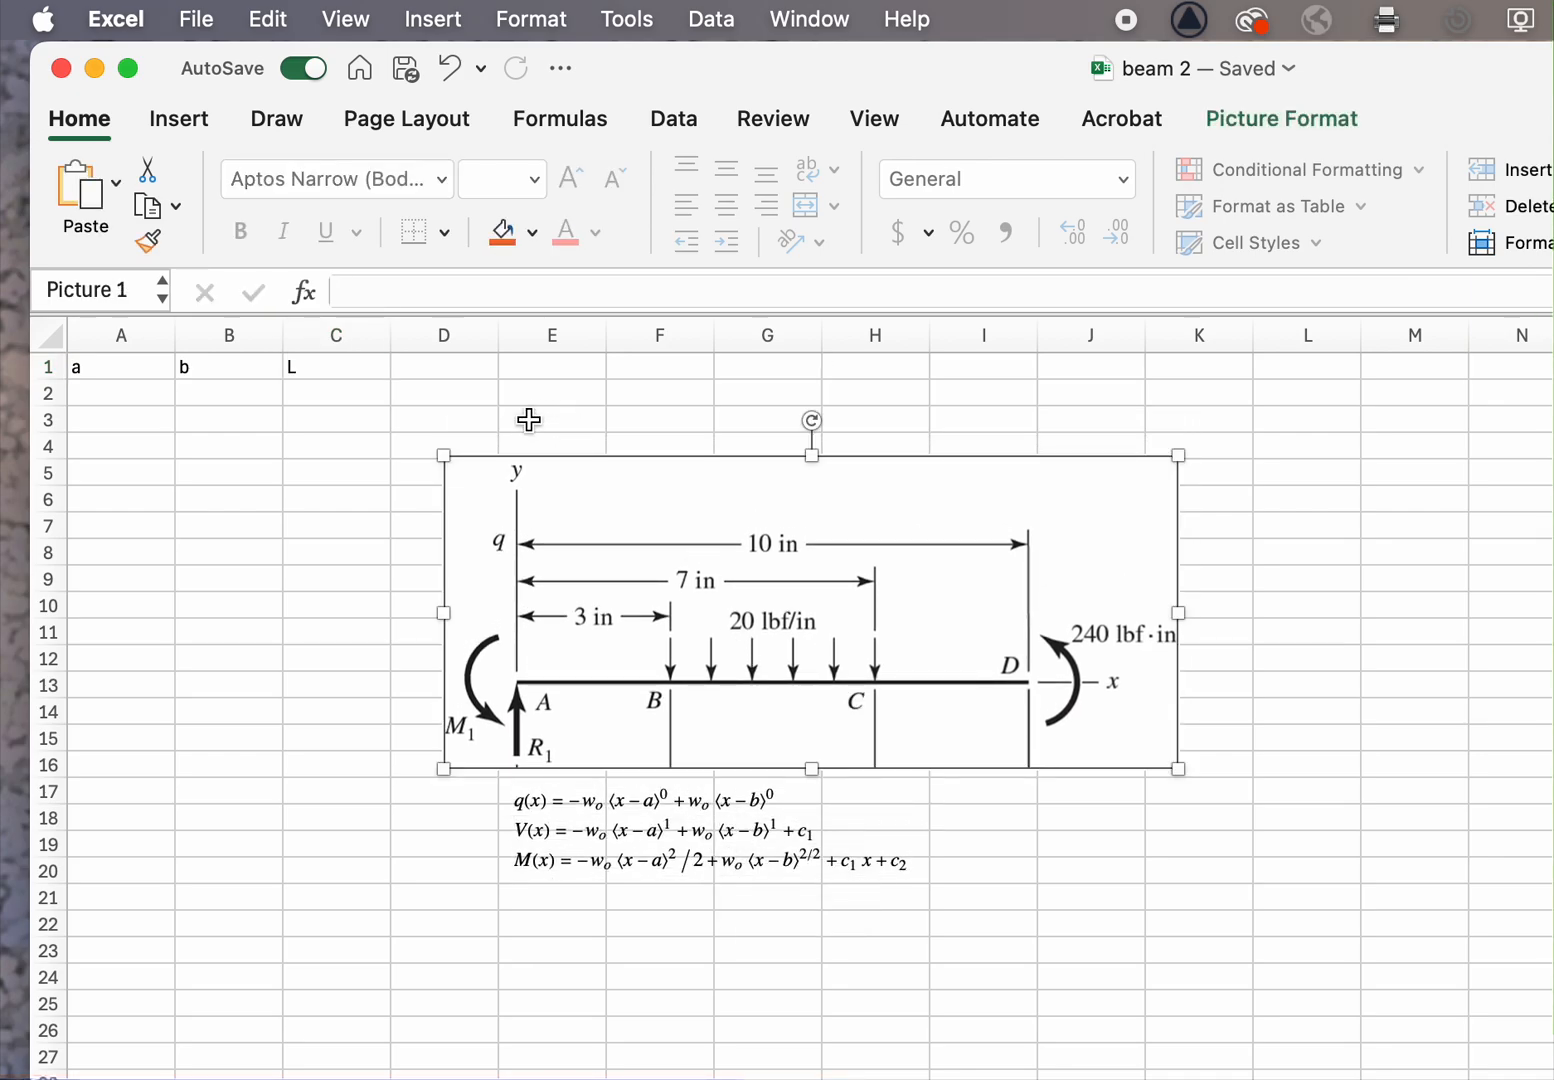
Enter the labels wo, Mo, c1 and c2 in cells D1 through G1
click(432, 372)
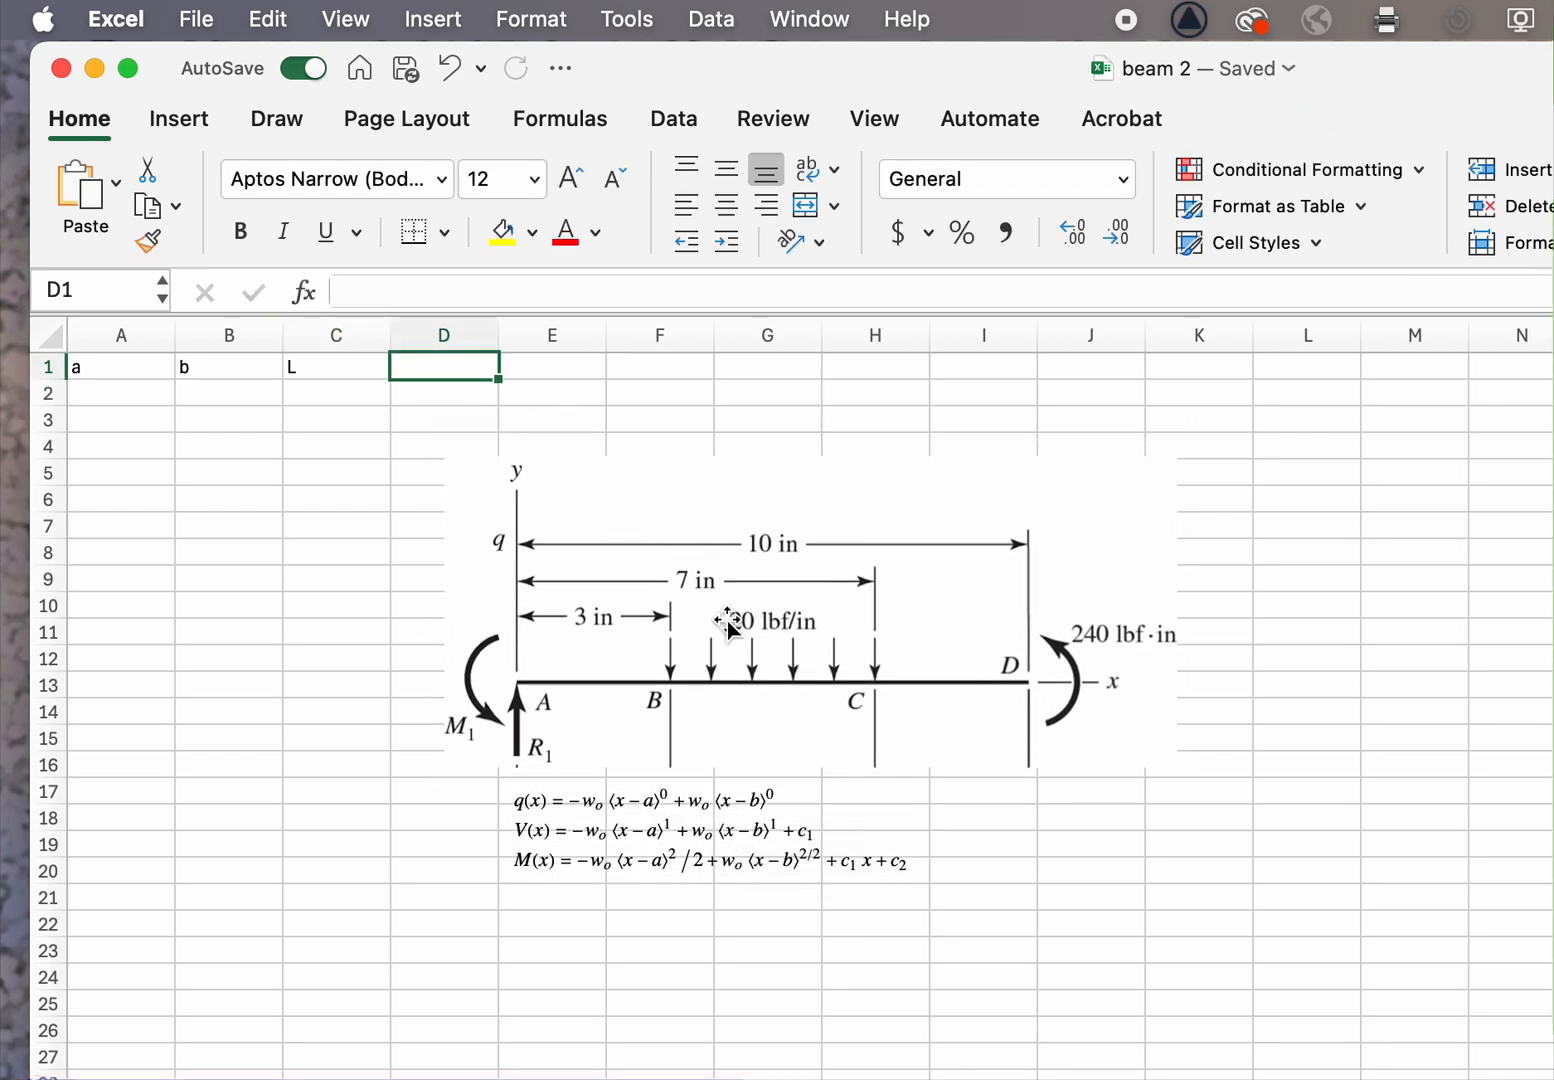
text(wo)
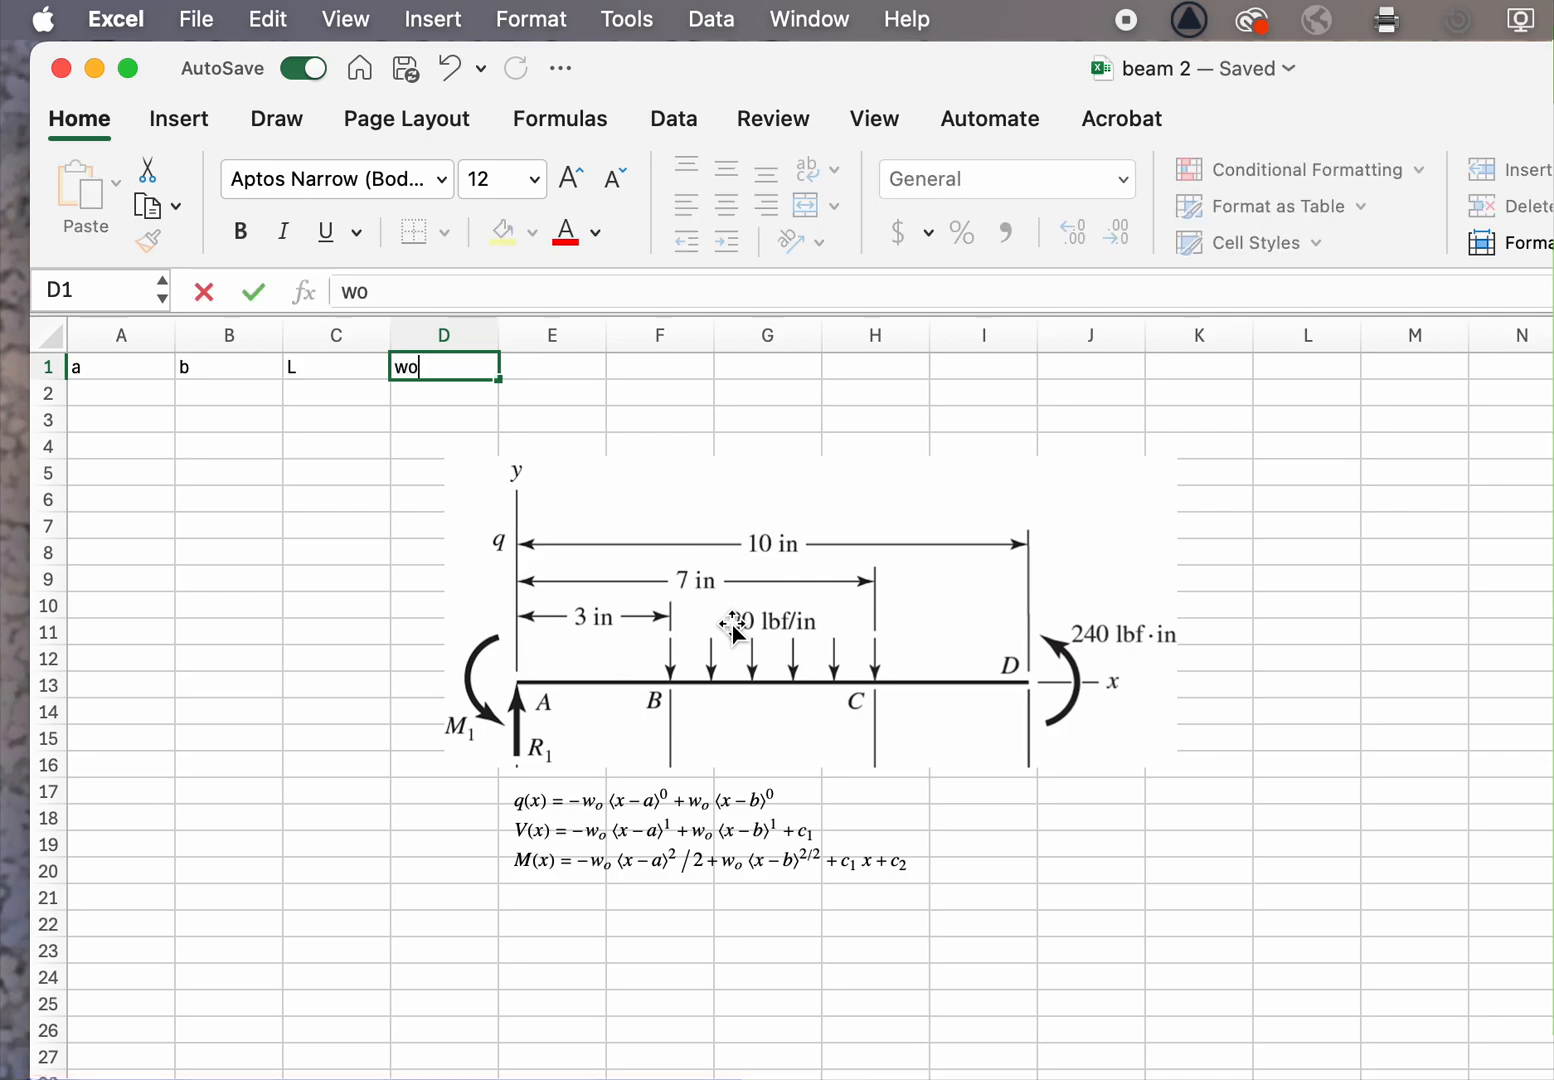
key(Tab)
text(Mo)
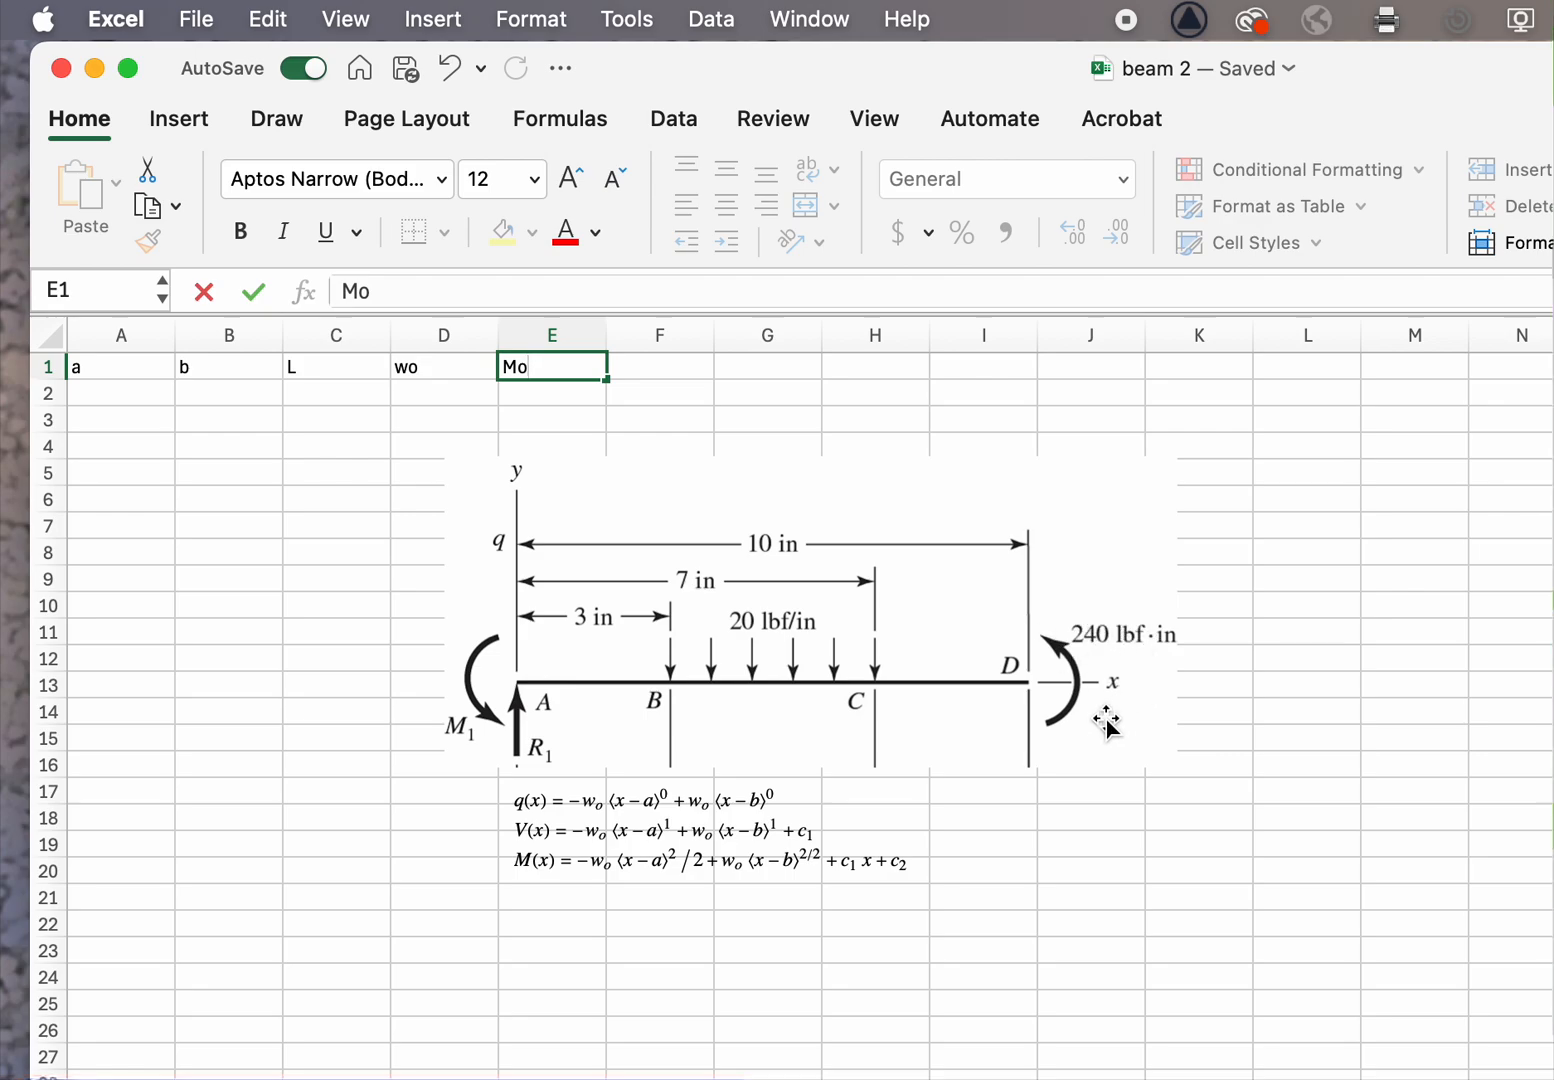
click(693, 370)
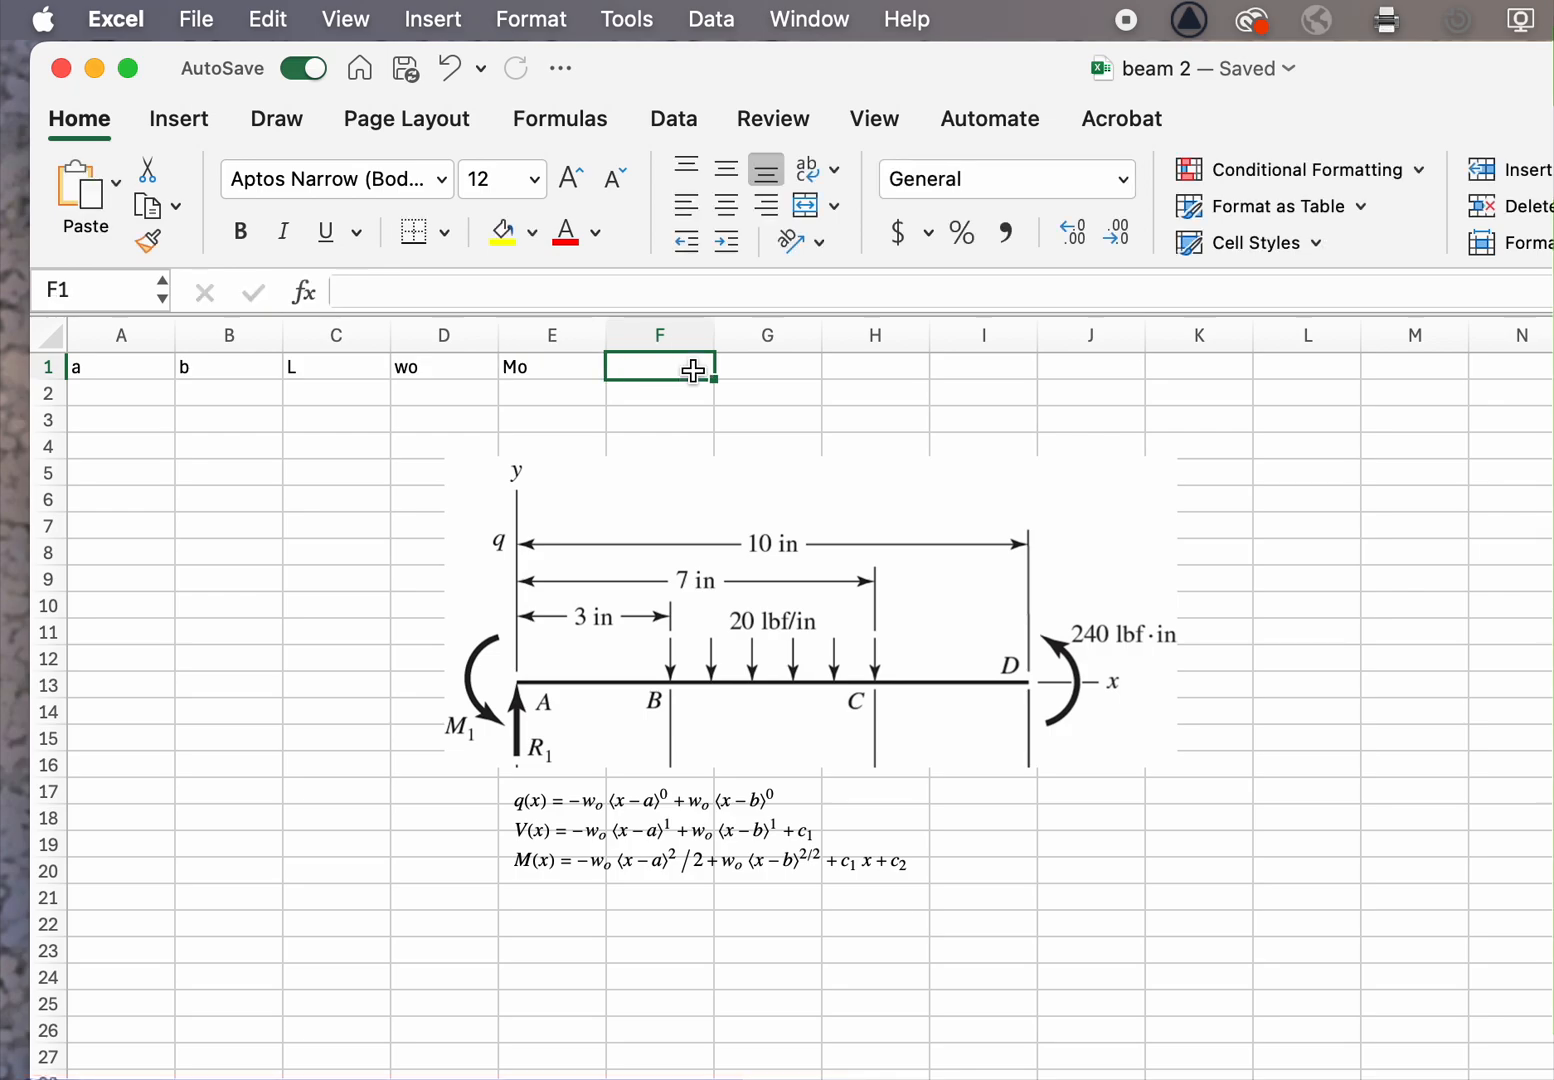
text(c1)
click(763, 364)
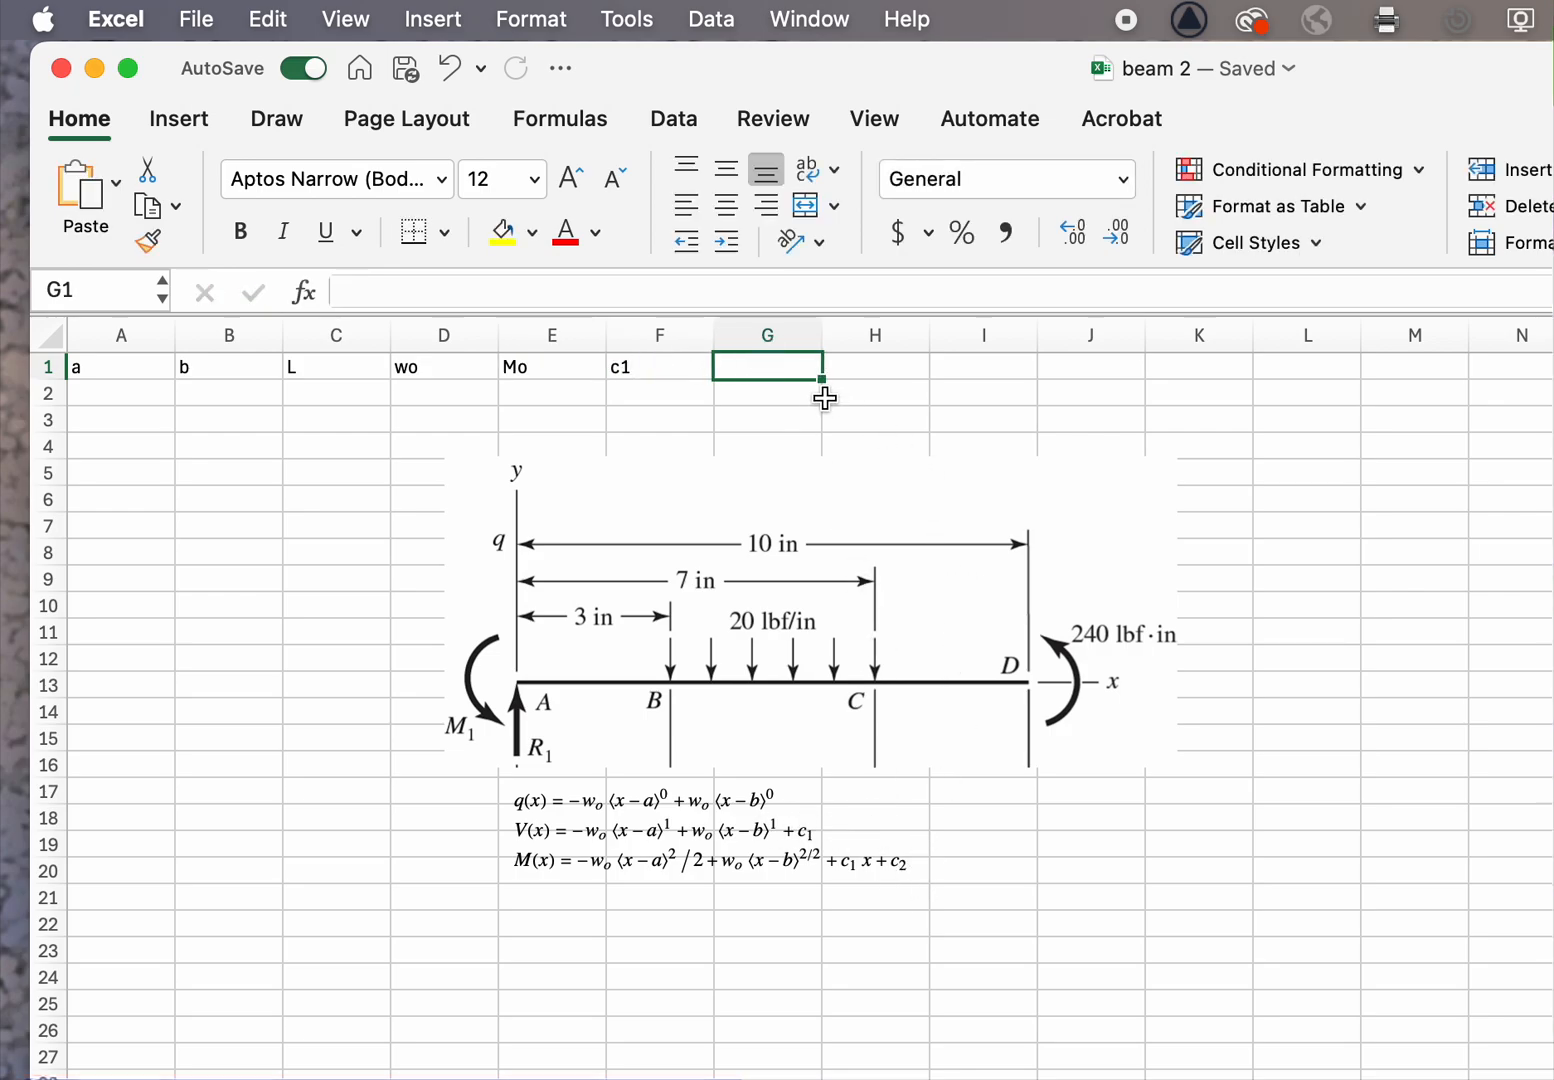
text(c2)
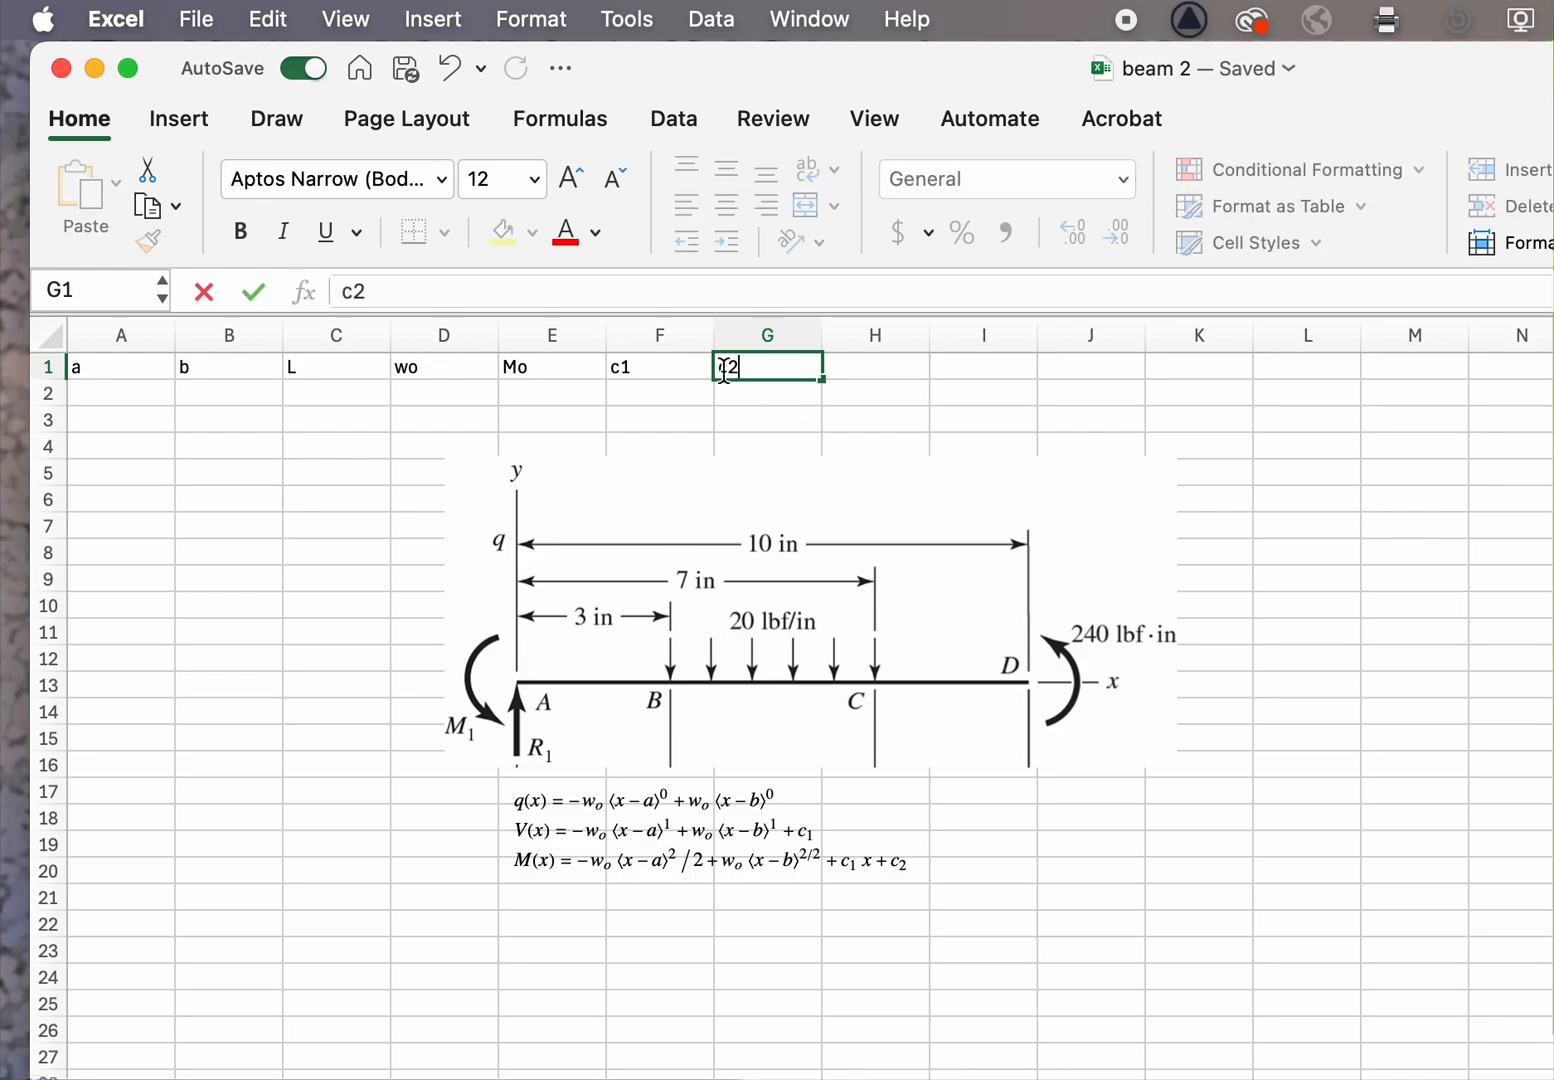
Name the input cells beneath the a, b and L labels, using b for B2 and L for C2
click(130, 394)
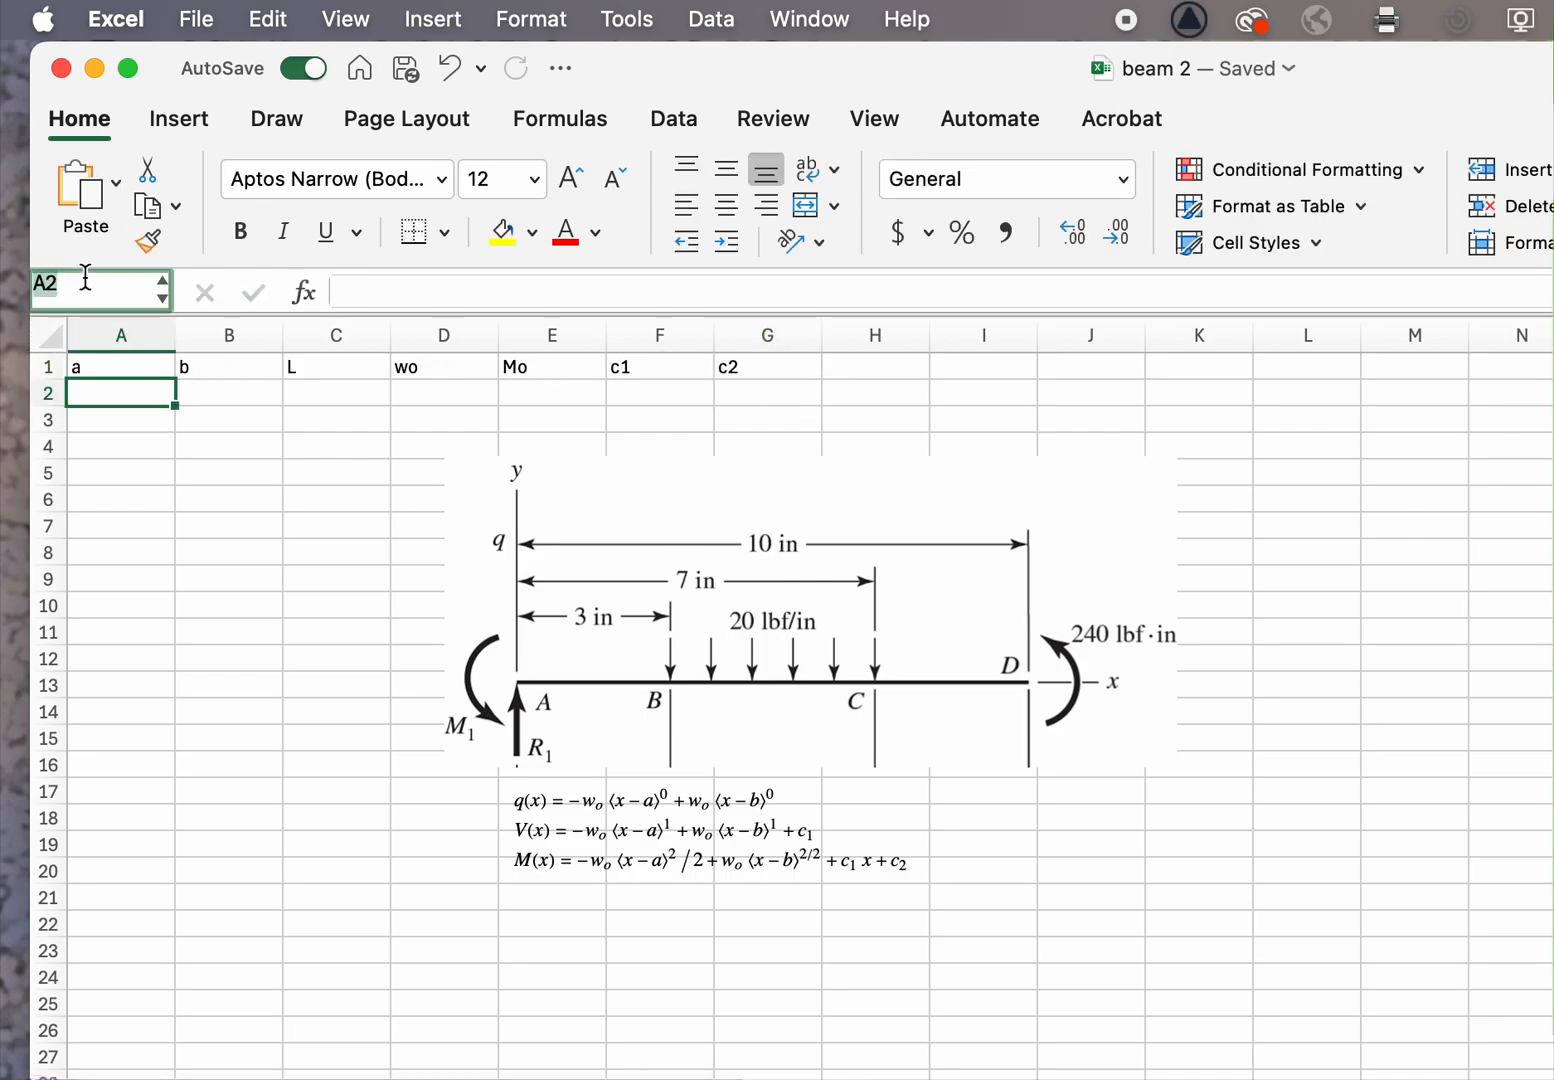
text(A2)
key(Return)
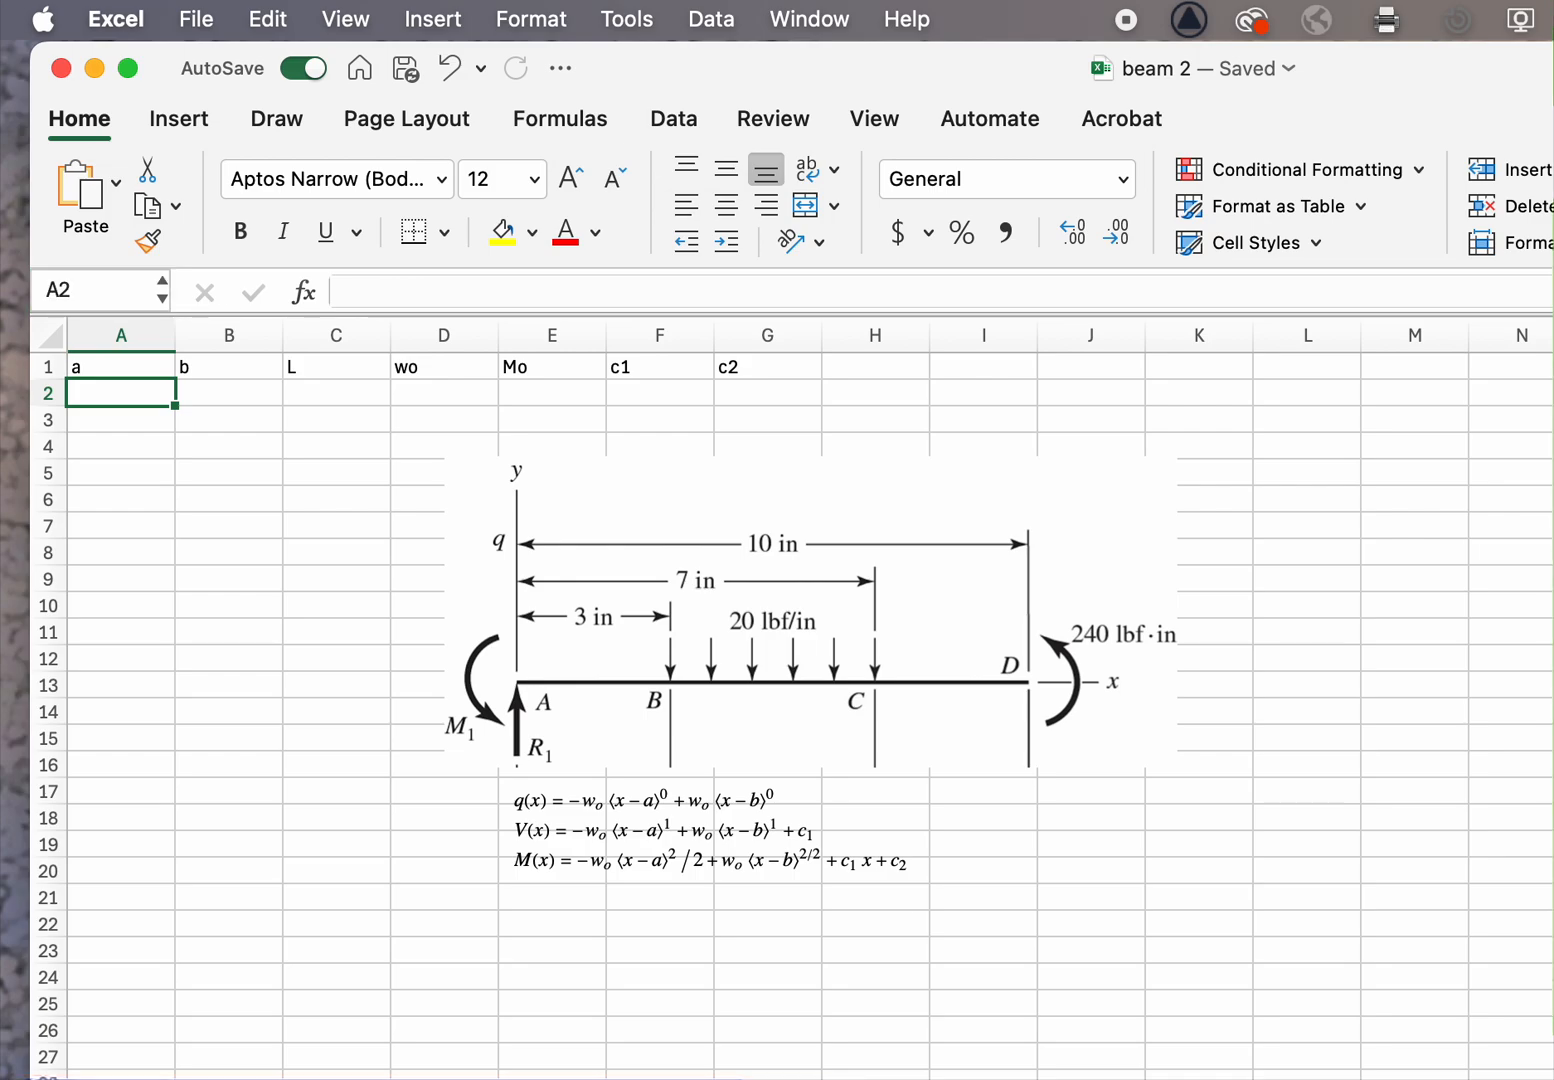
click(229, 400)
click(106, 293)
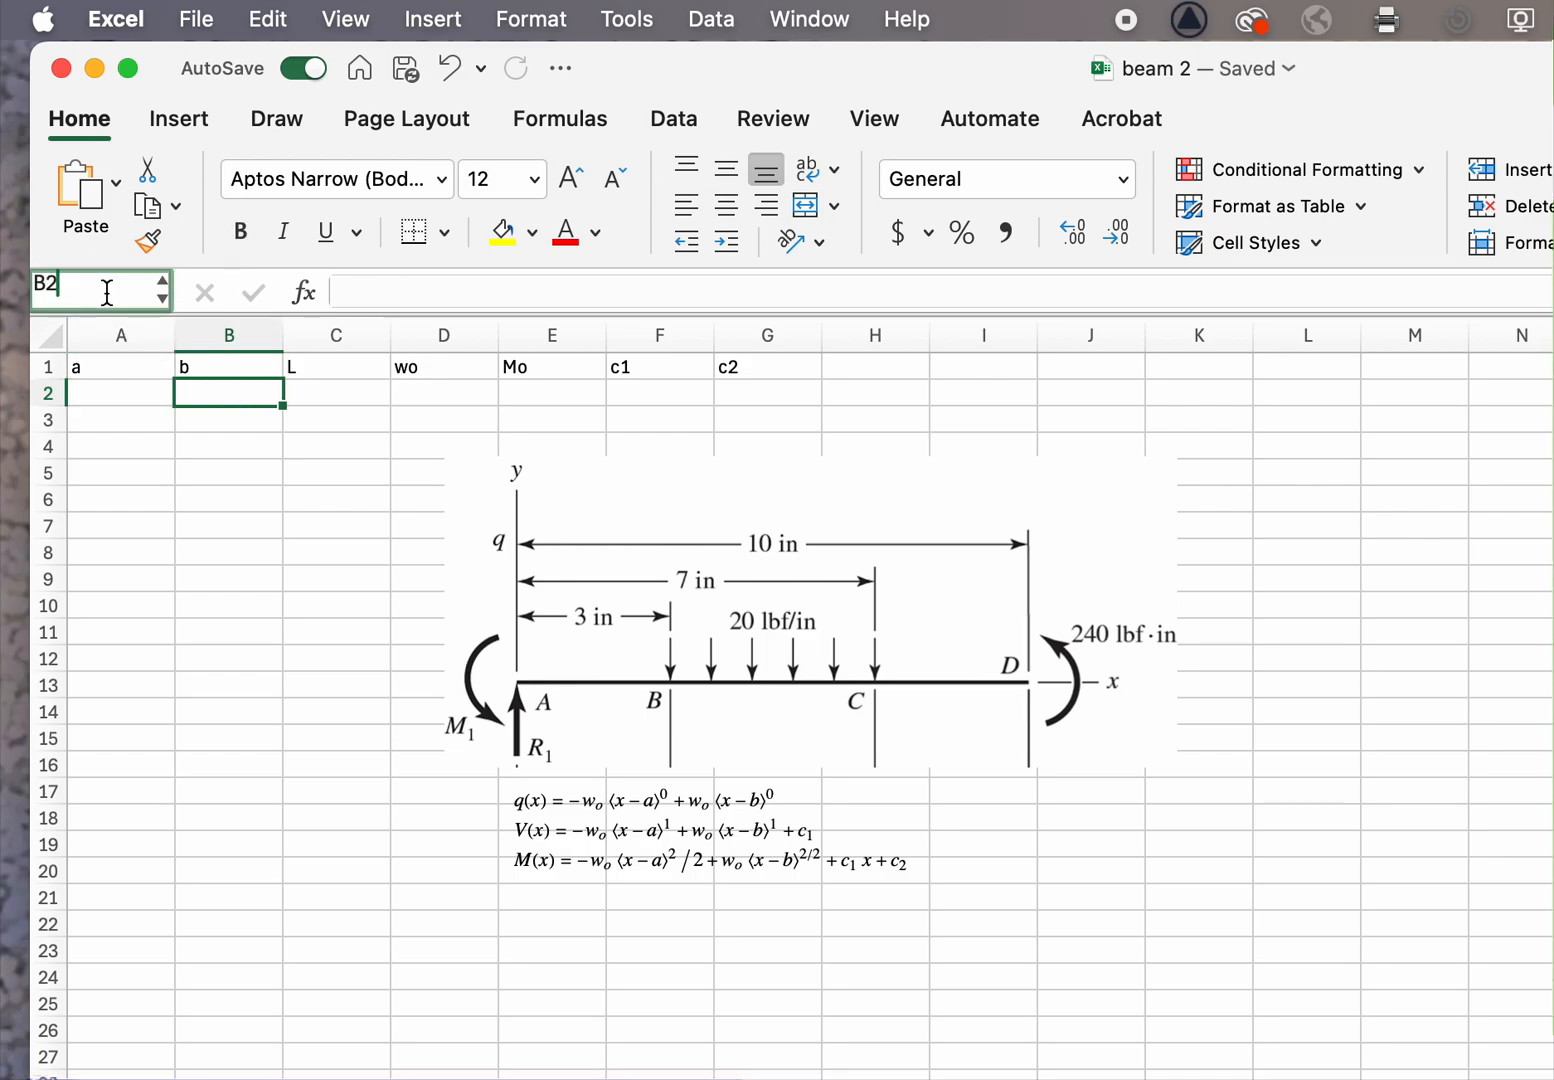
text(b)
click(318, 390)
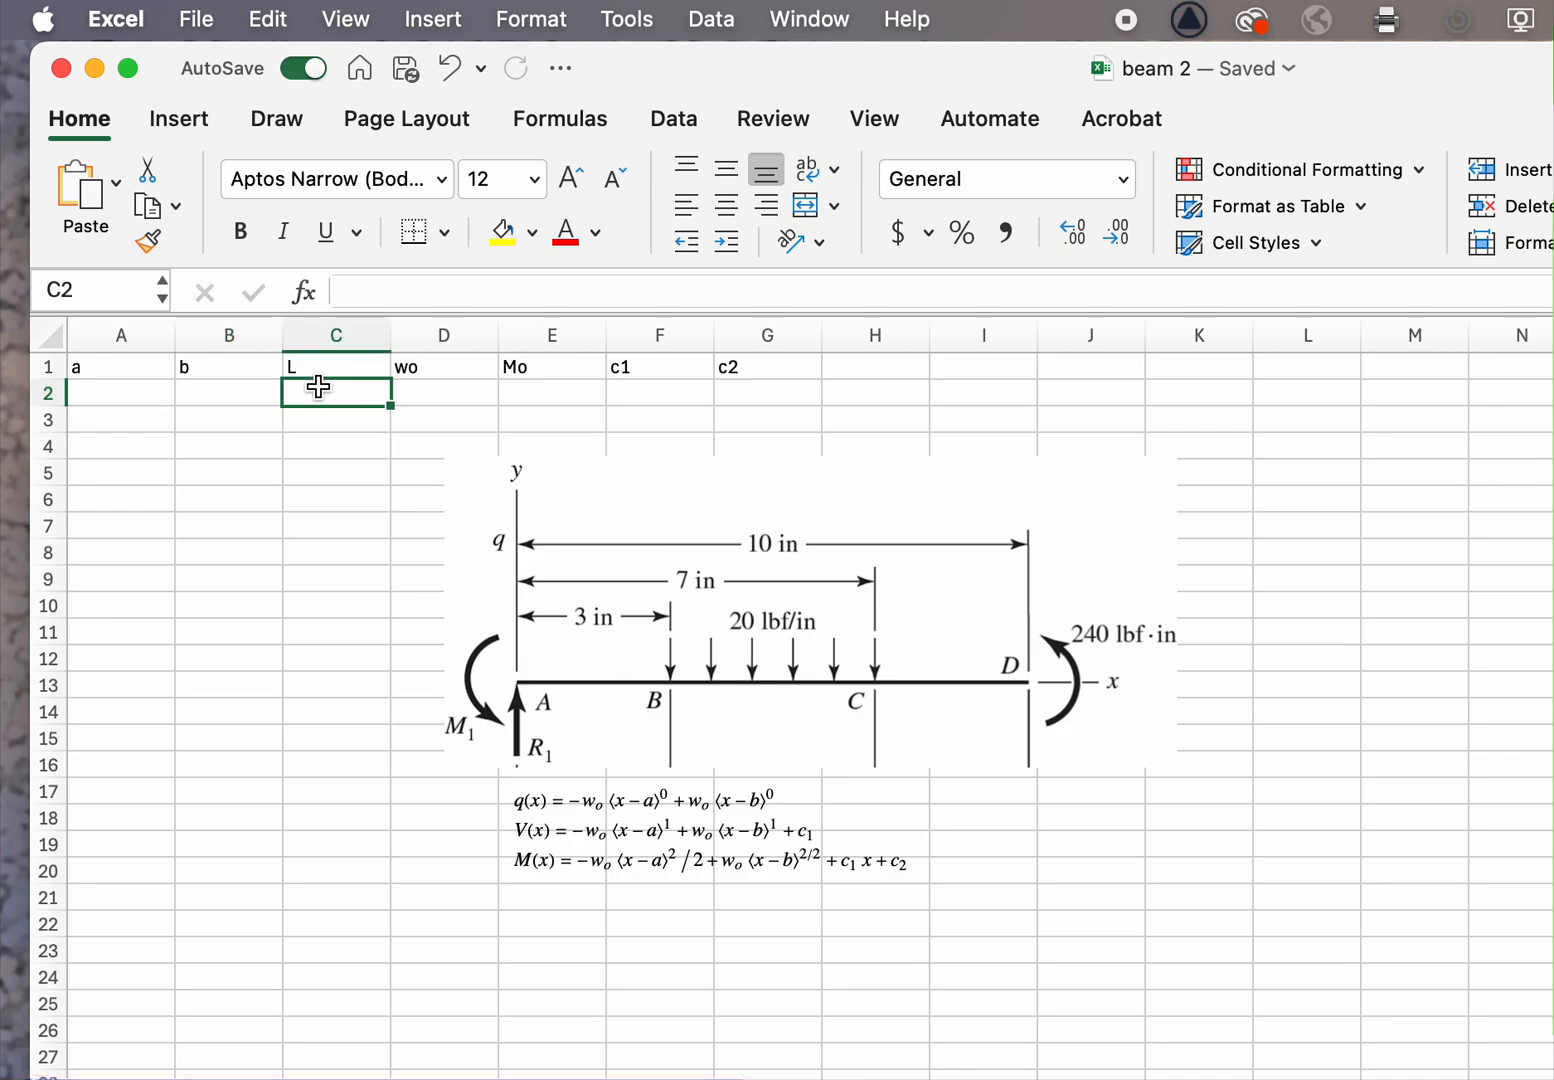
click(115, 288)
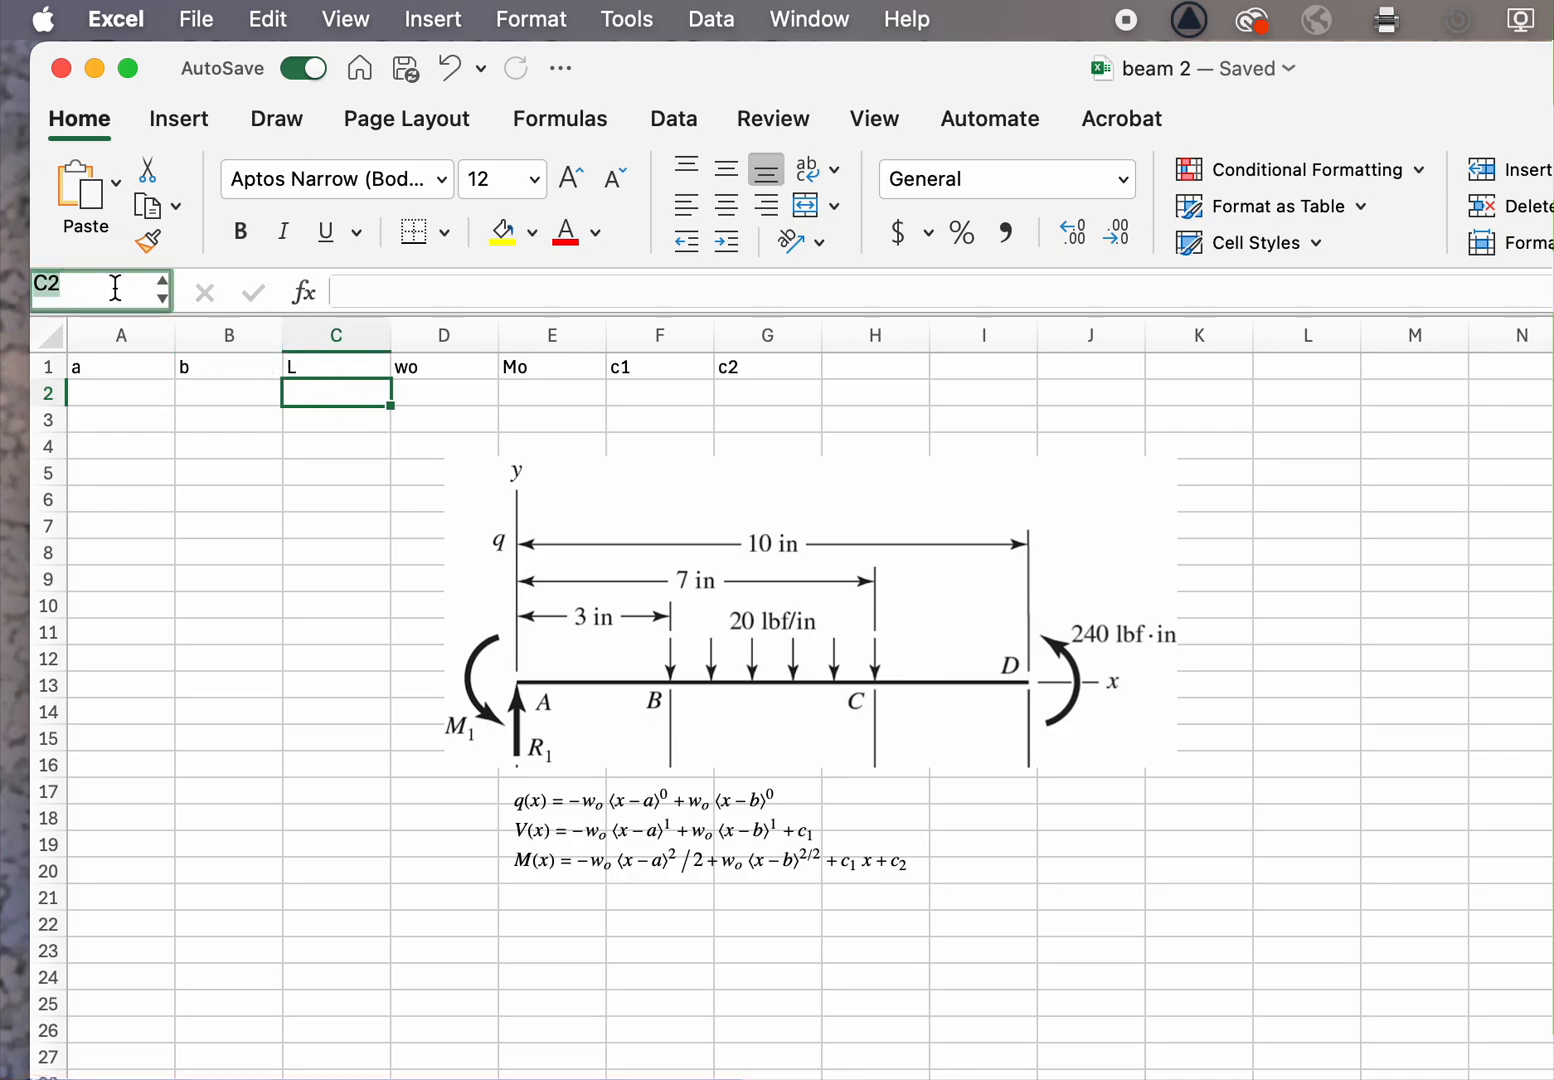
text(L)
key(Return)
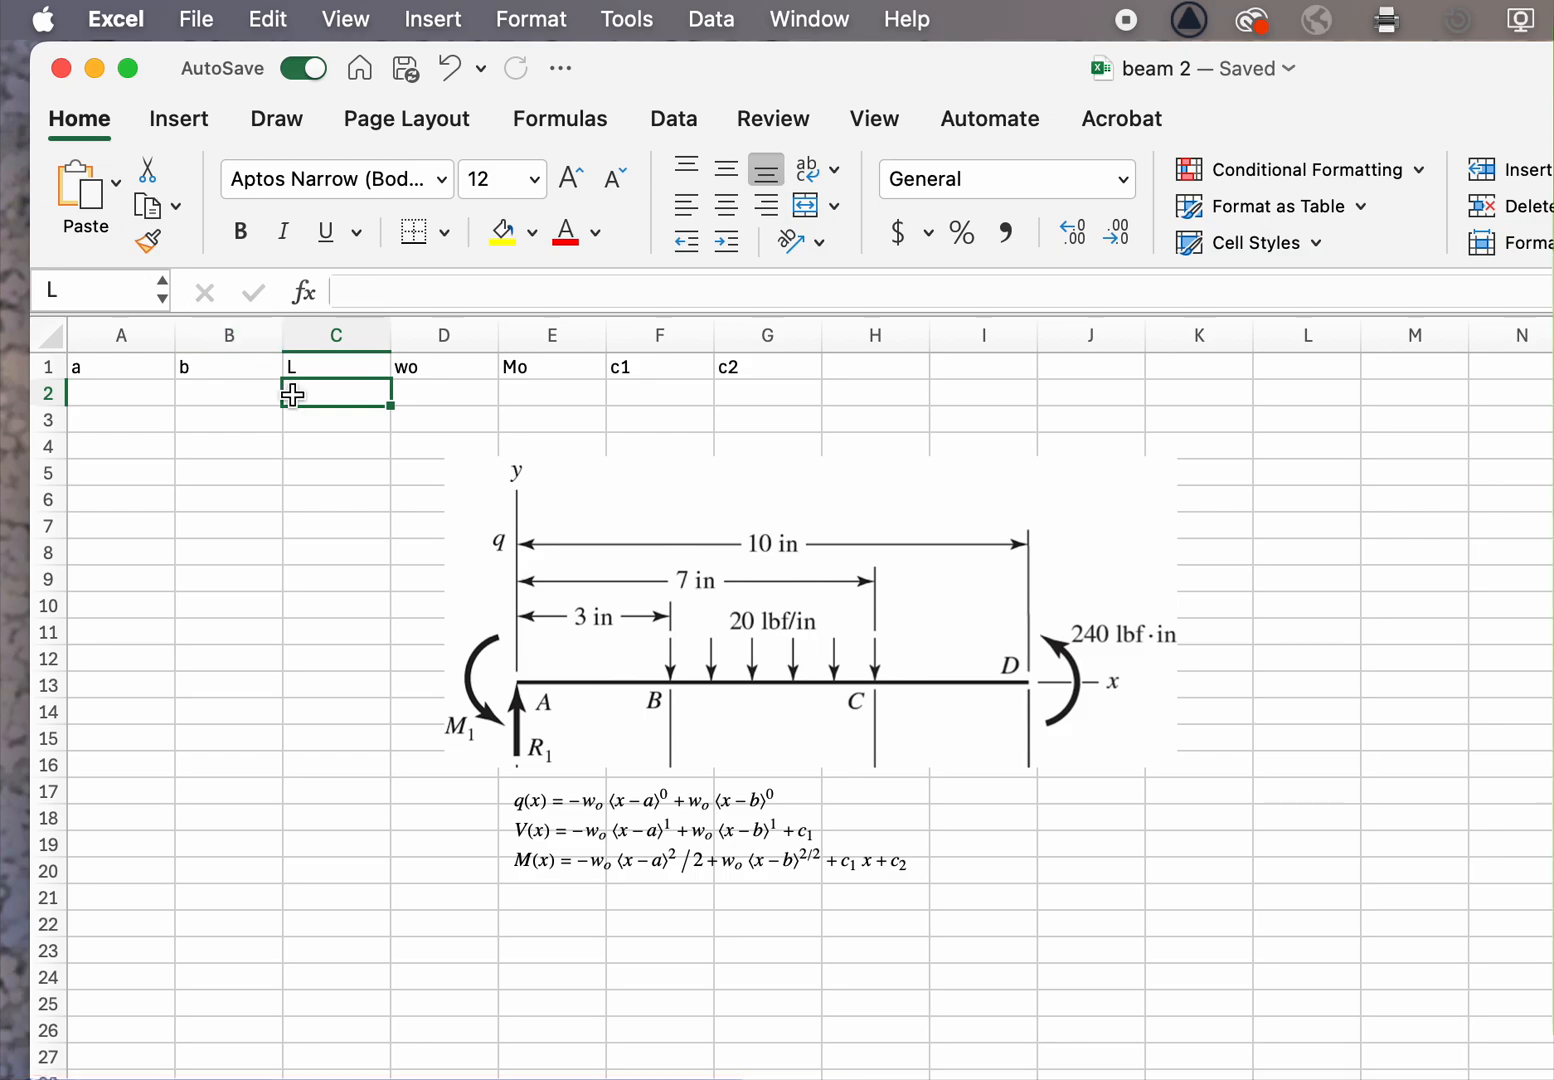
Name cell D2 wo, cell E2 Mo and cell F2 c_1
click(424, 393)
click(108, 277)
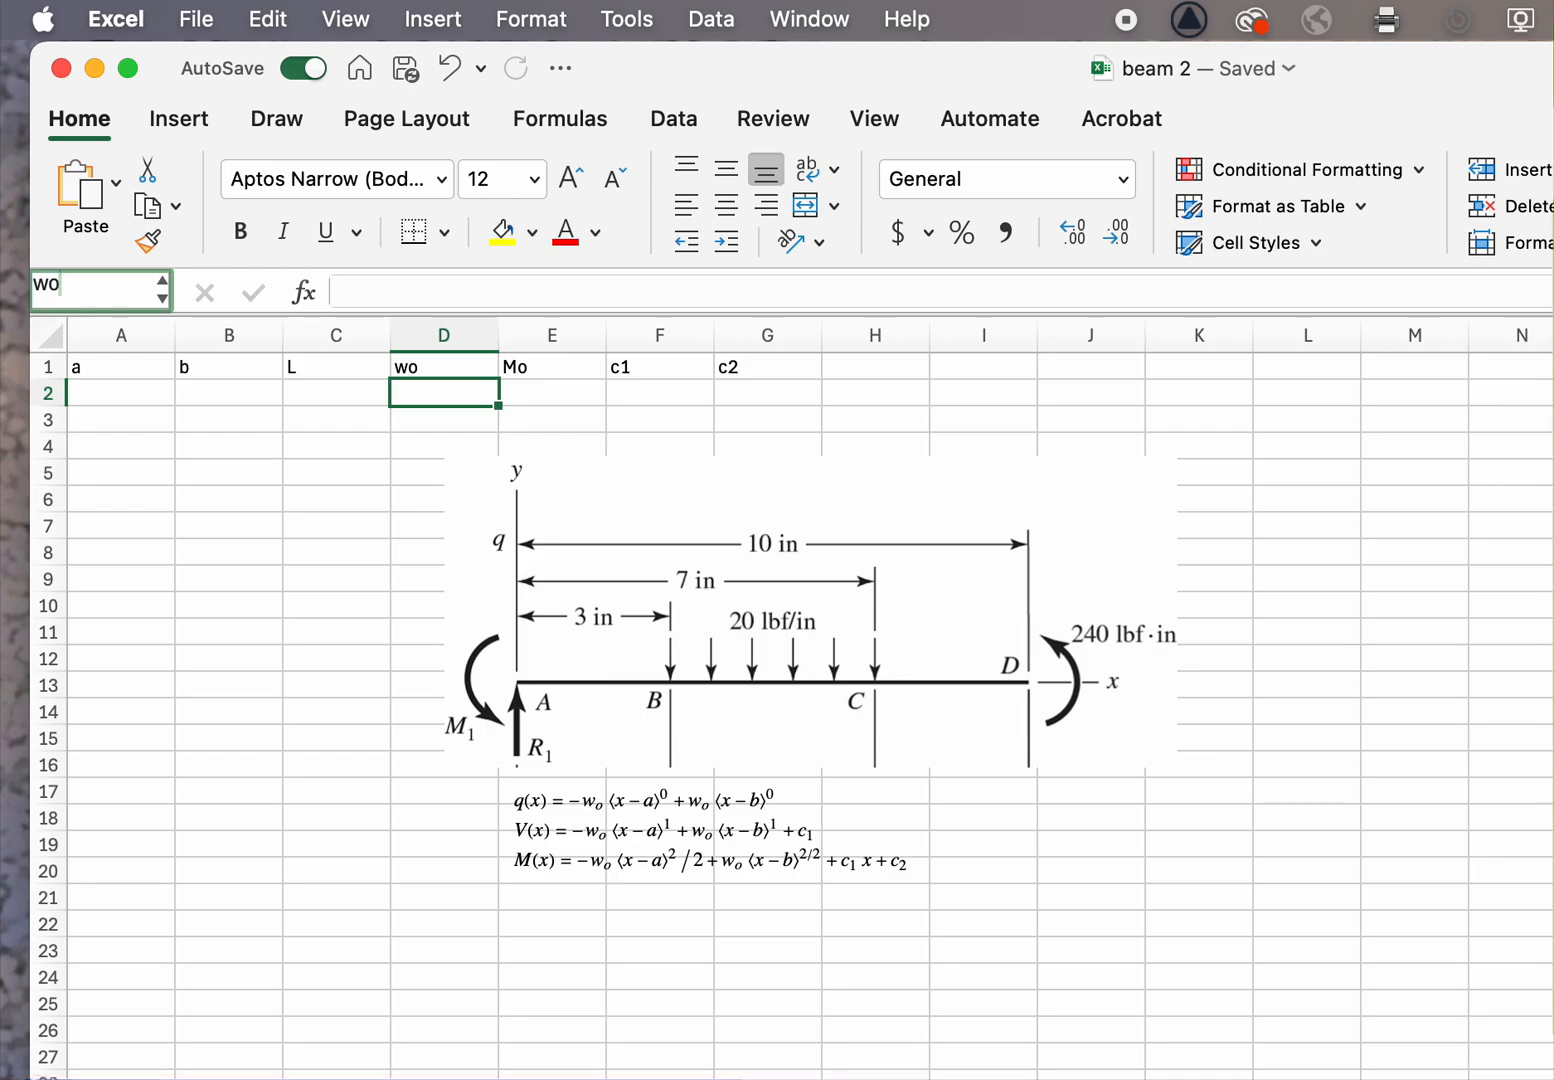
key(Return)
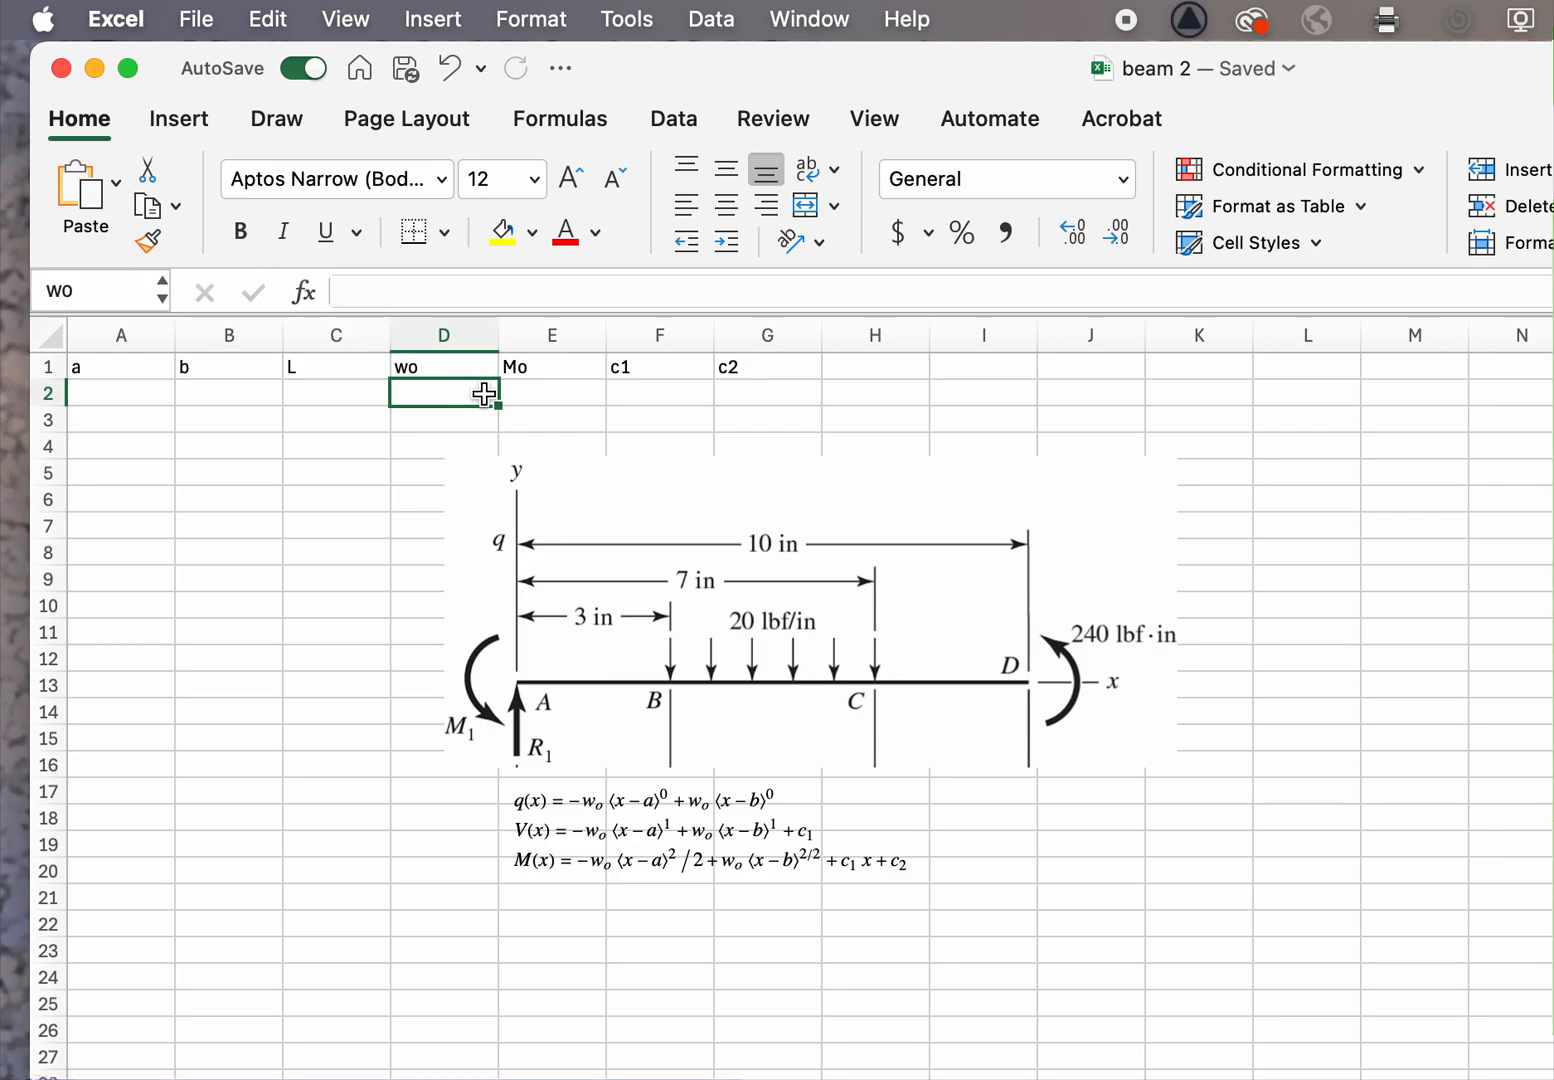
click(530, 398)
click(95, 300)
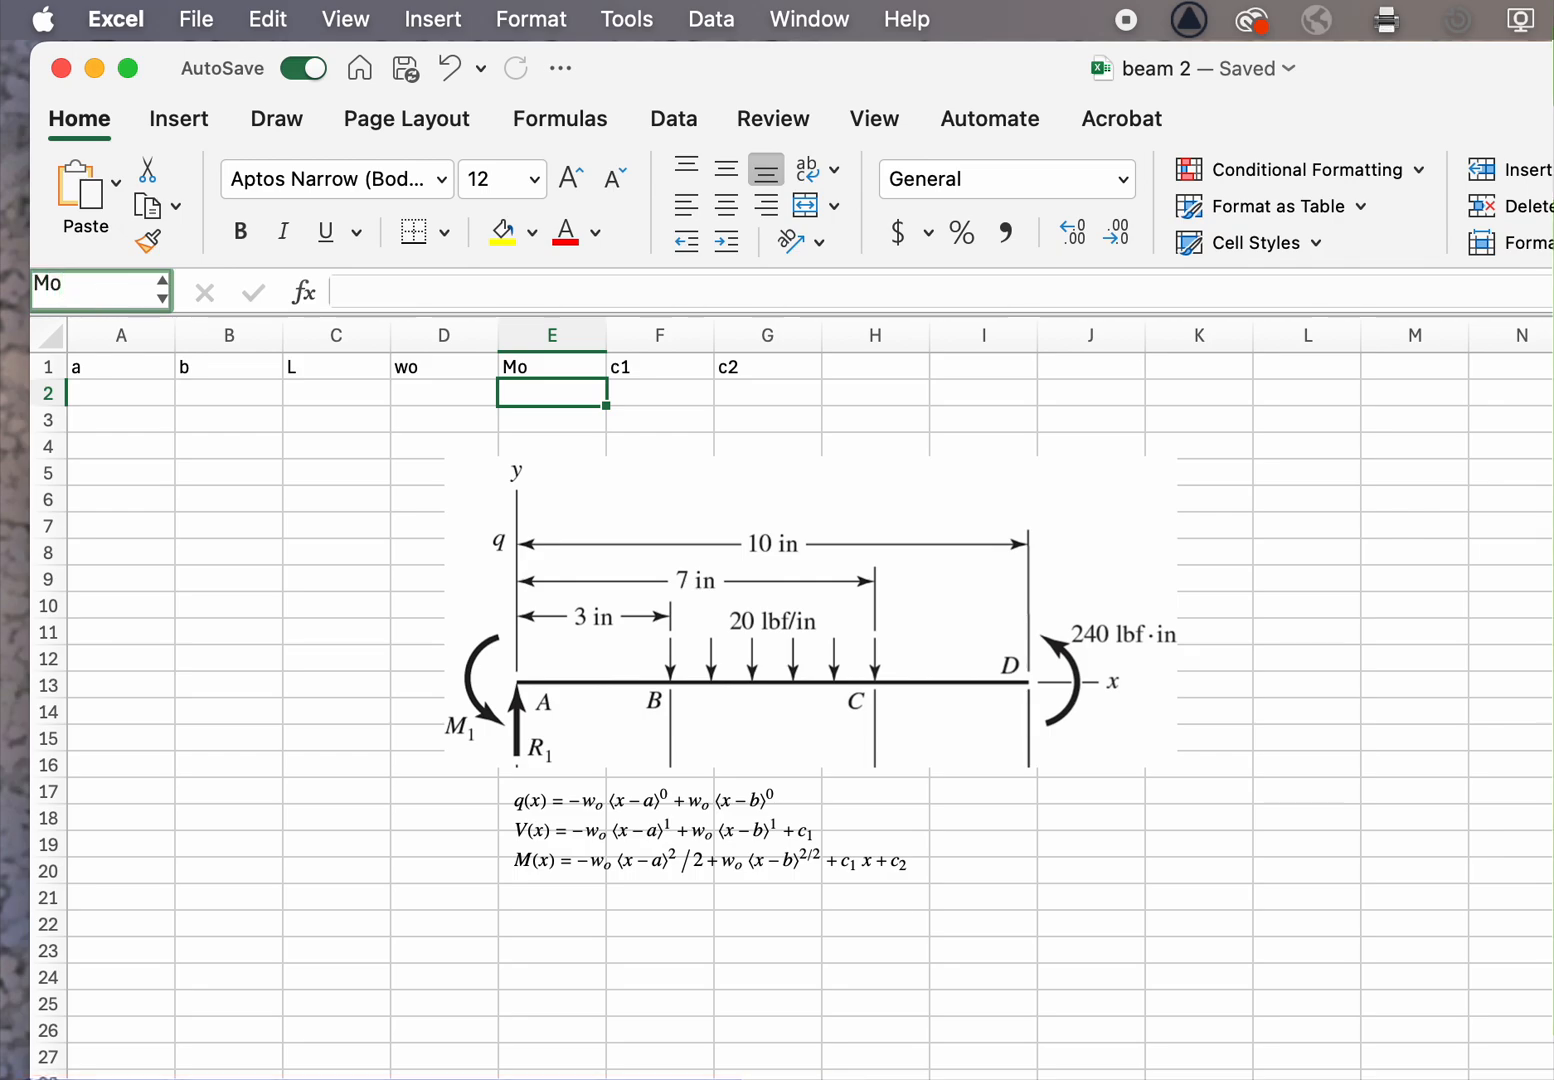
key(Return)
click(659, 396)
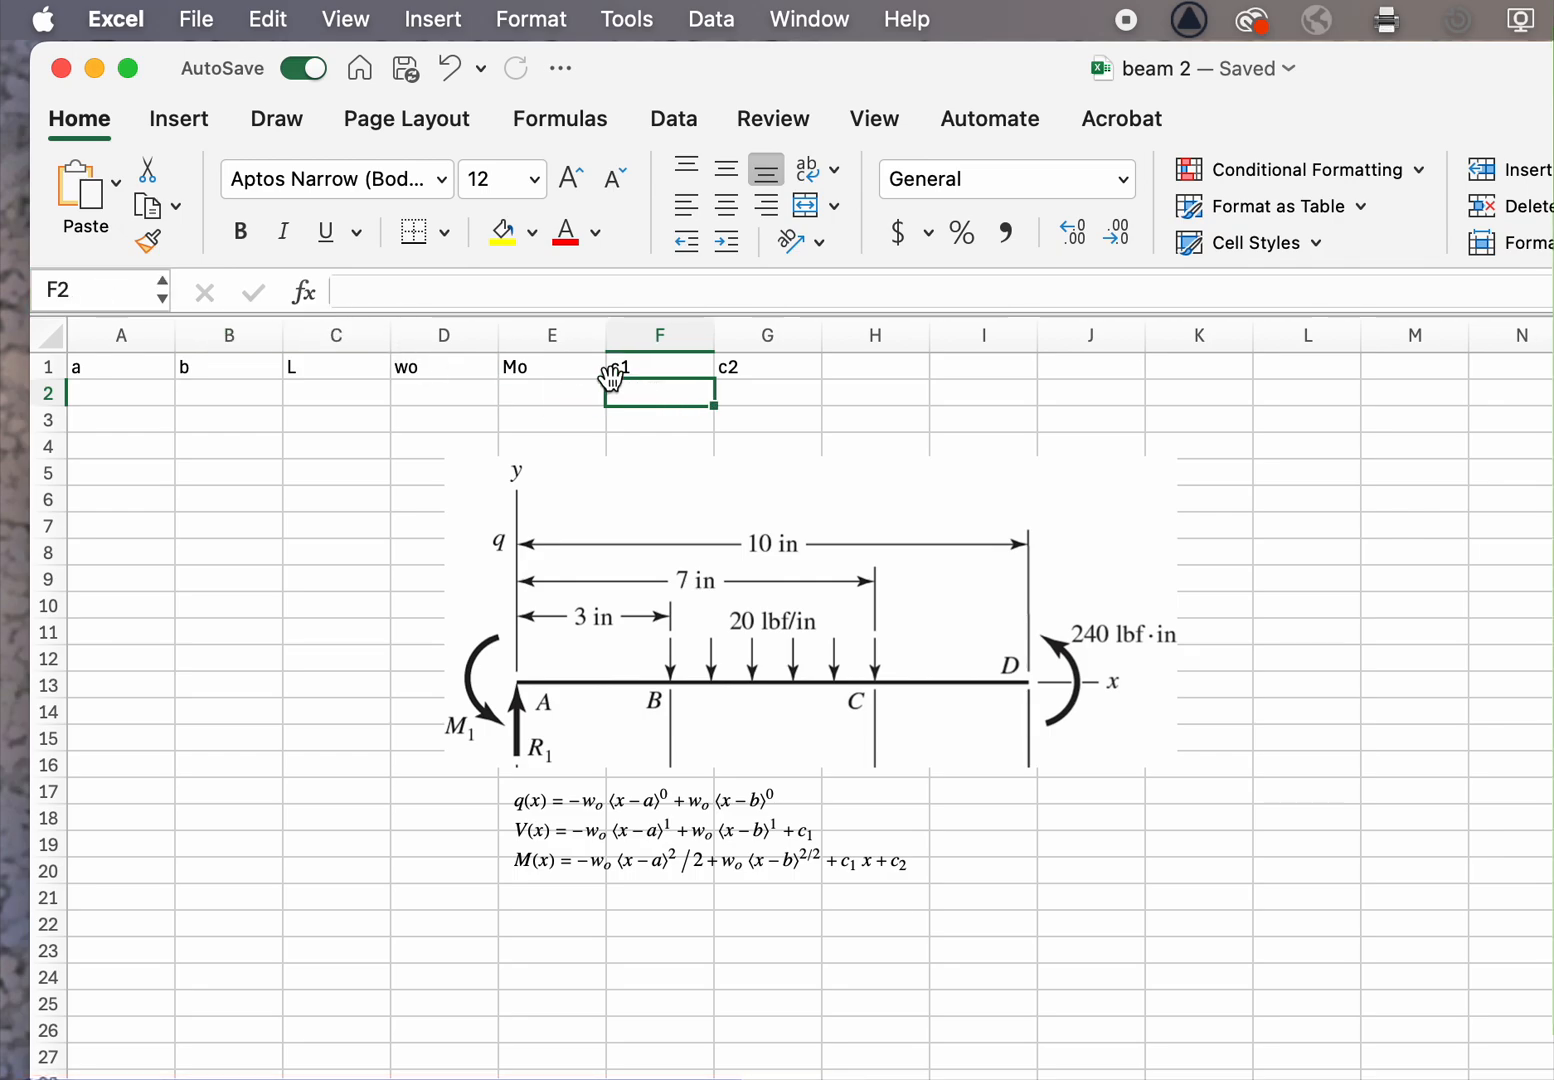
click(127, 288)
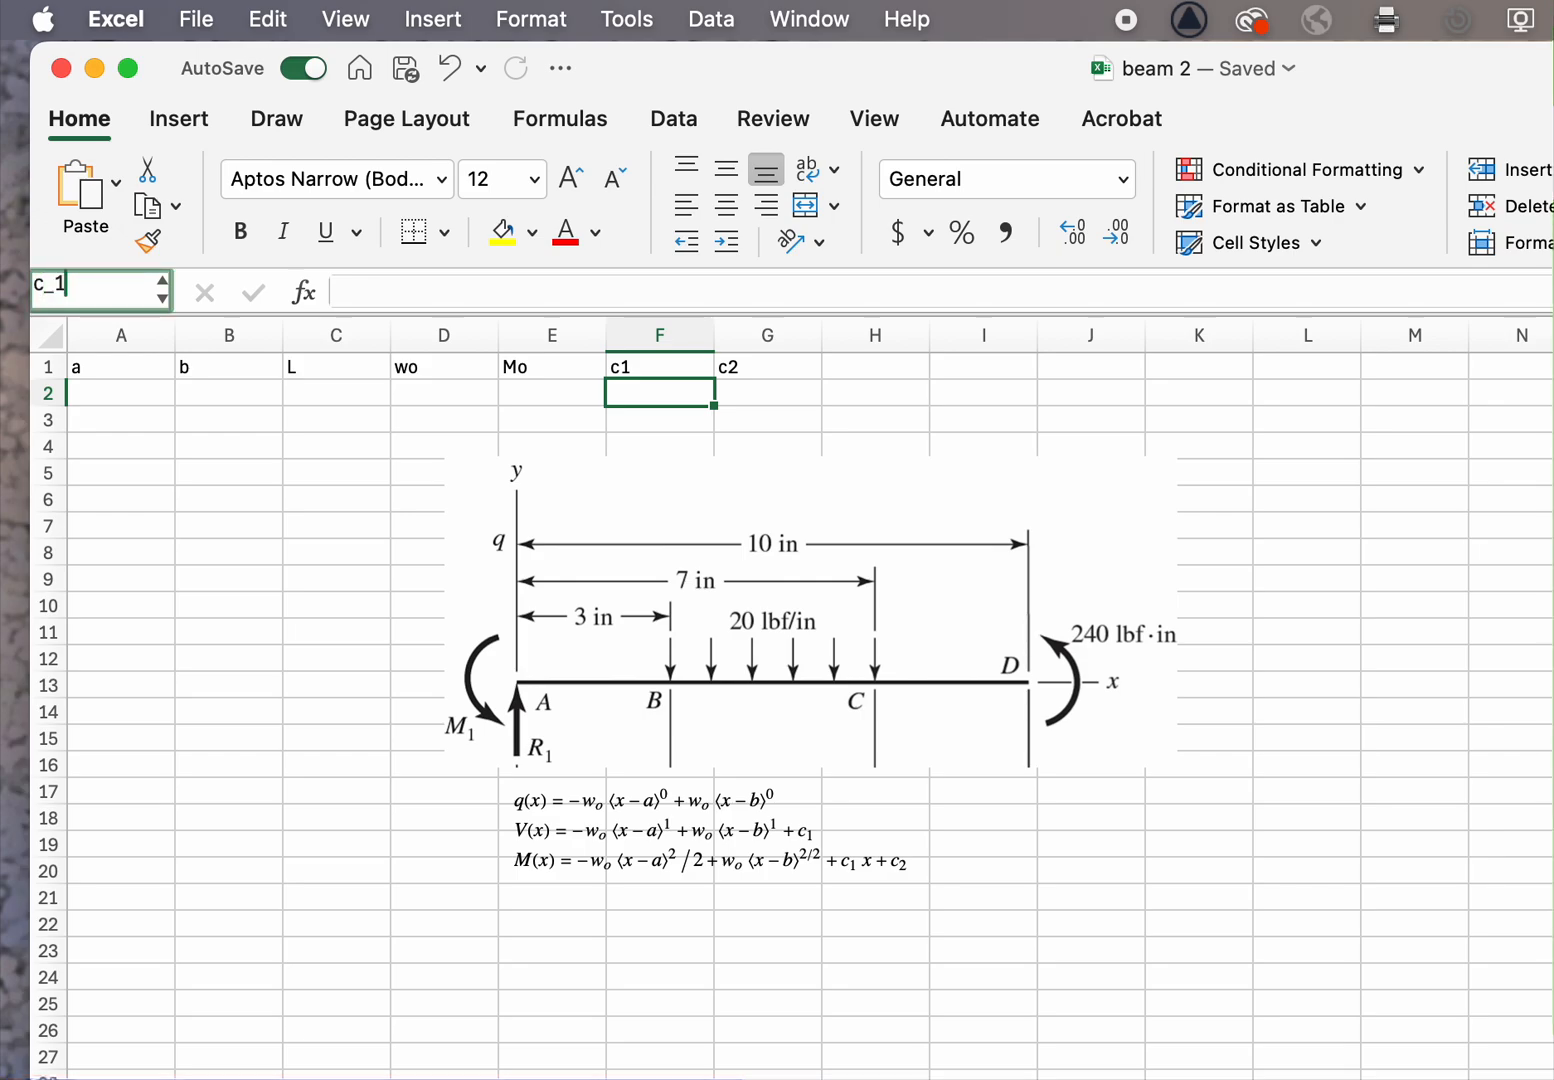
key(Return)
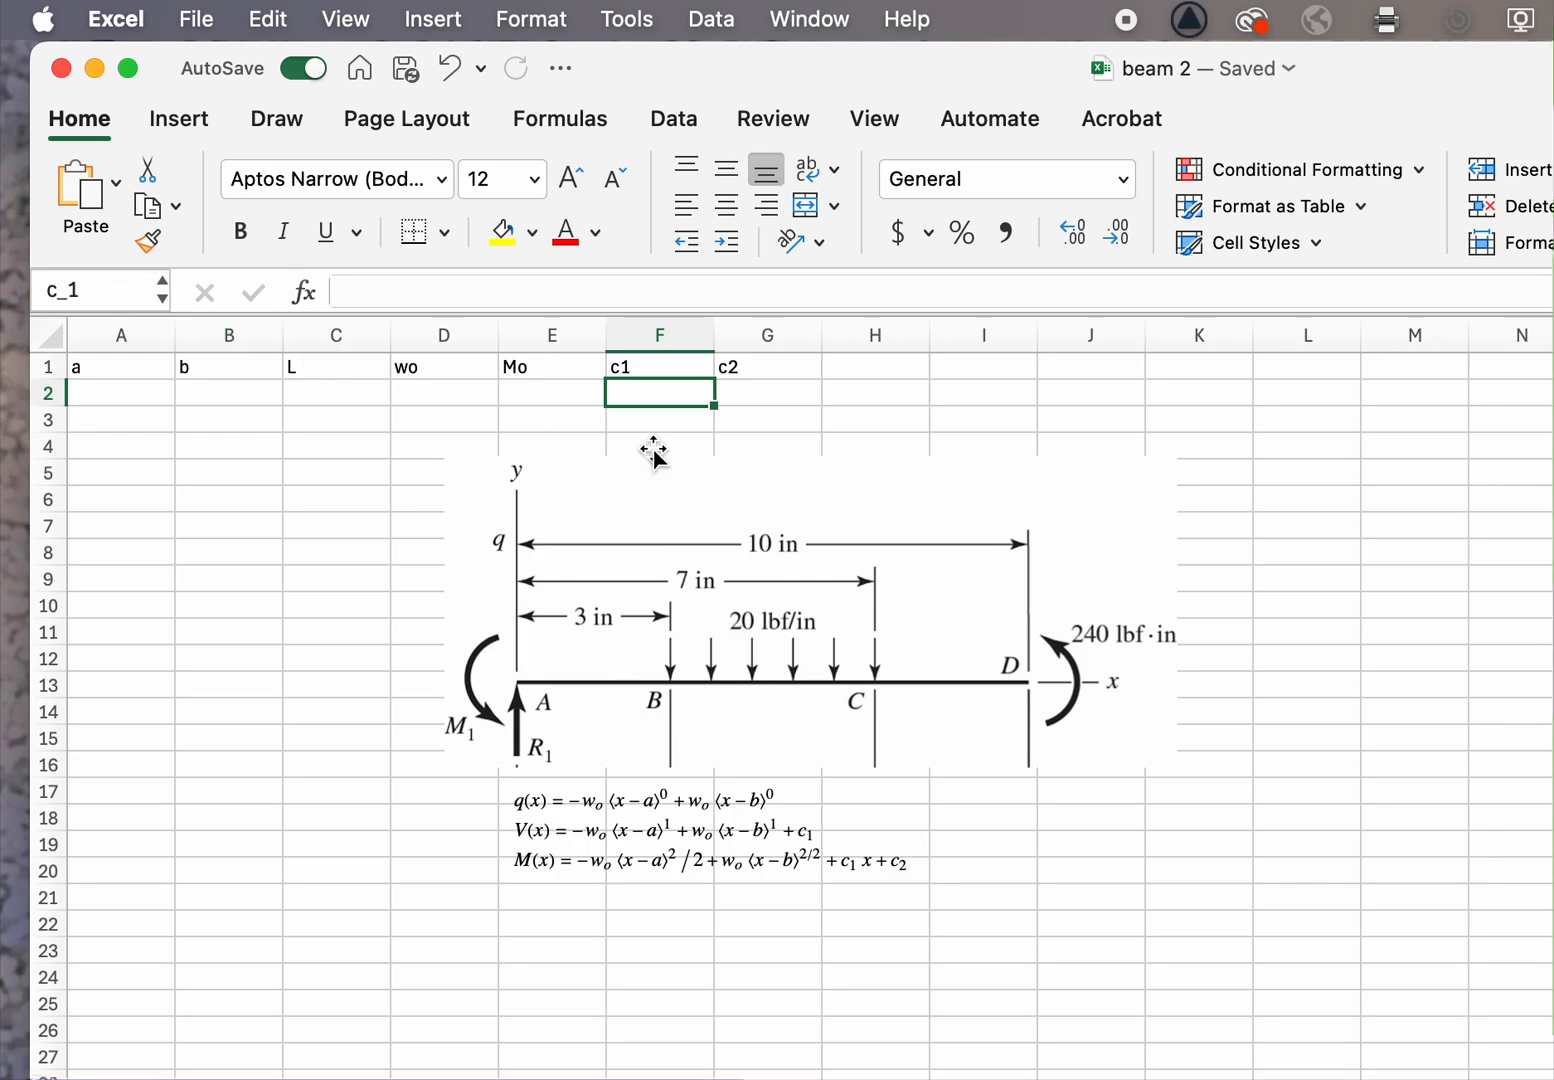
Enter the text c_2 in cell G2, beneath the c2 label
click(733, 392)
text(c_)
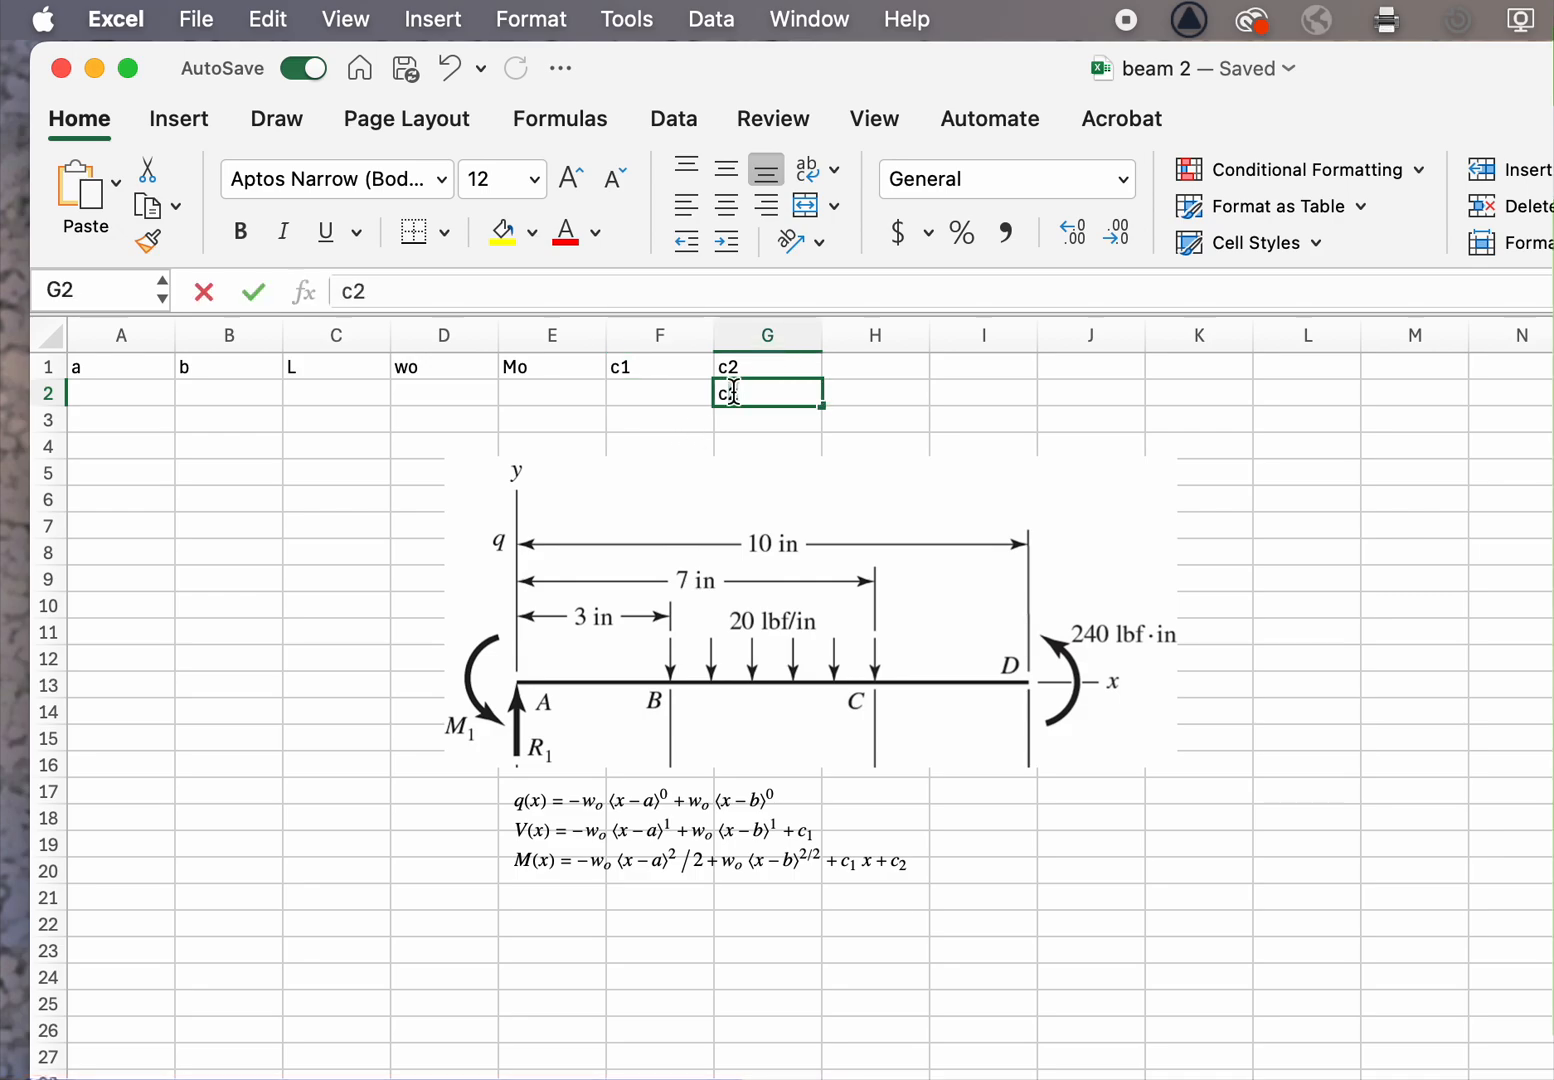
text(2)
key(Return)
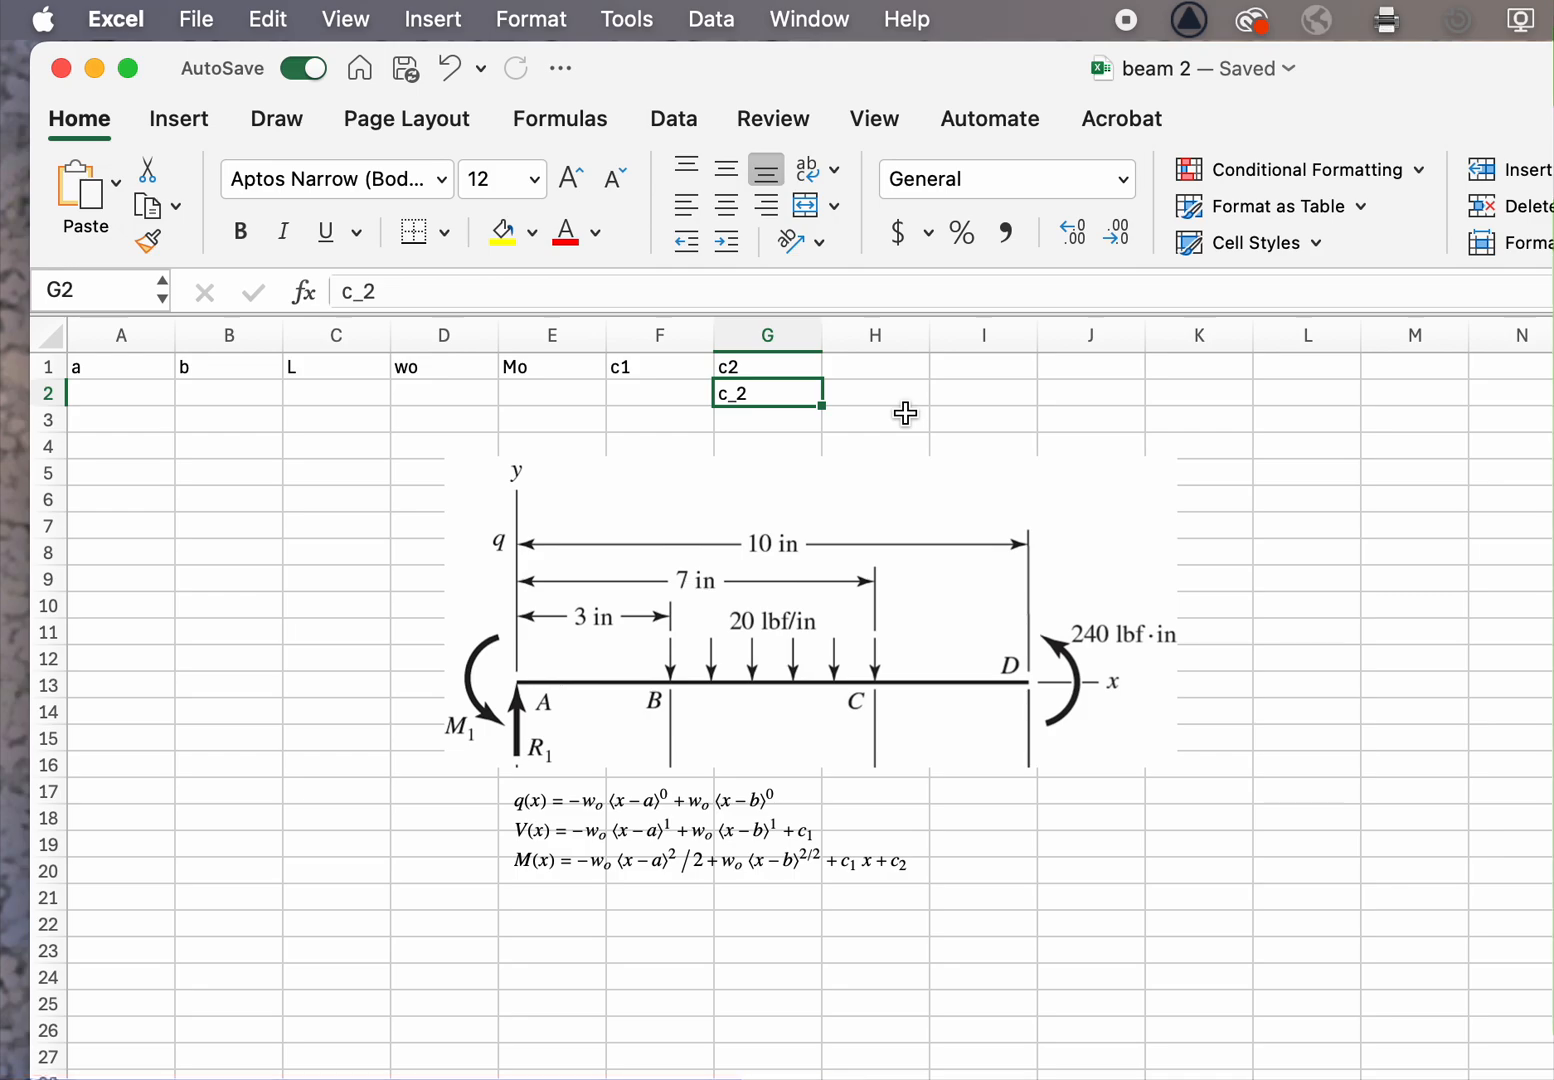
Clear the text from cell G2 and name that cell c_2
click(947, 399)
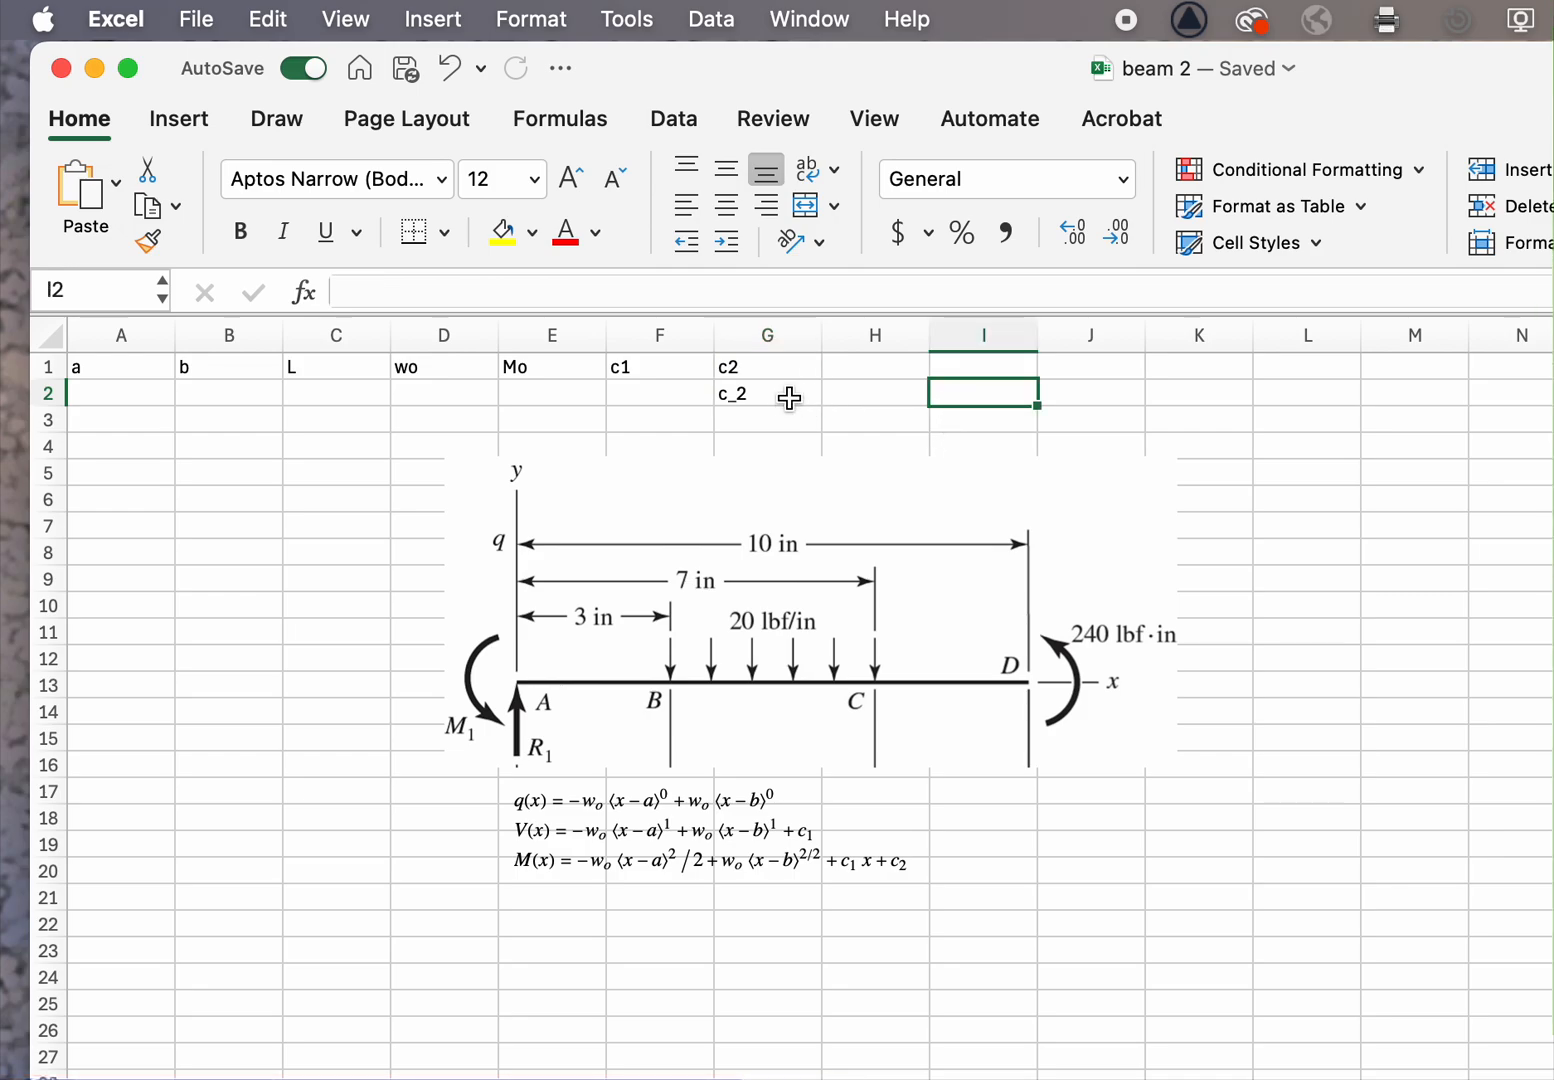
click(788, 400)
key(Delete)
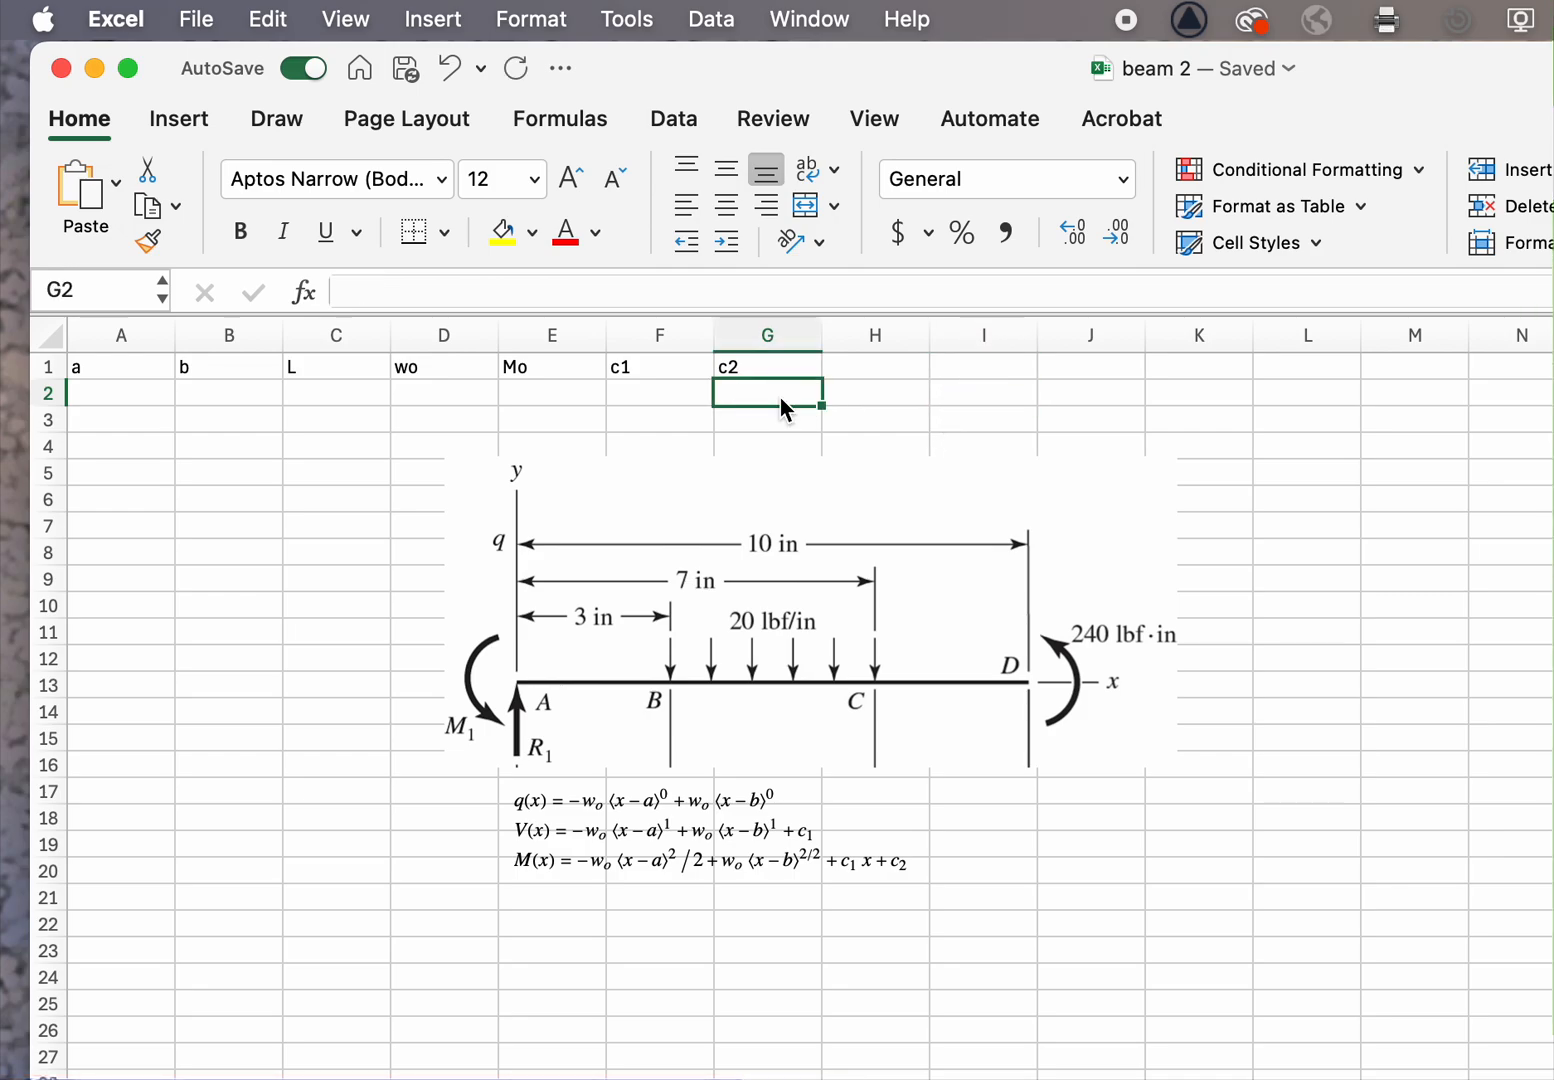
click(99, 283)
text(c)
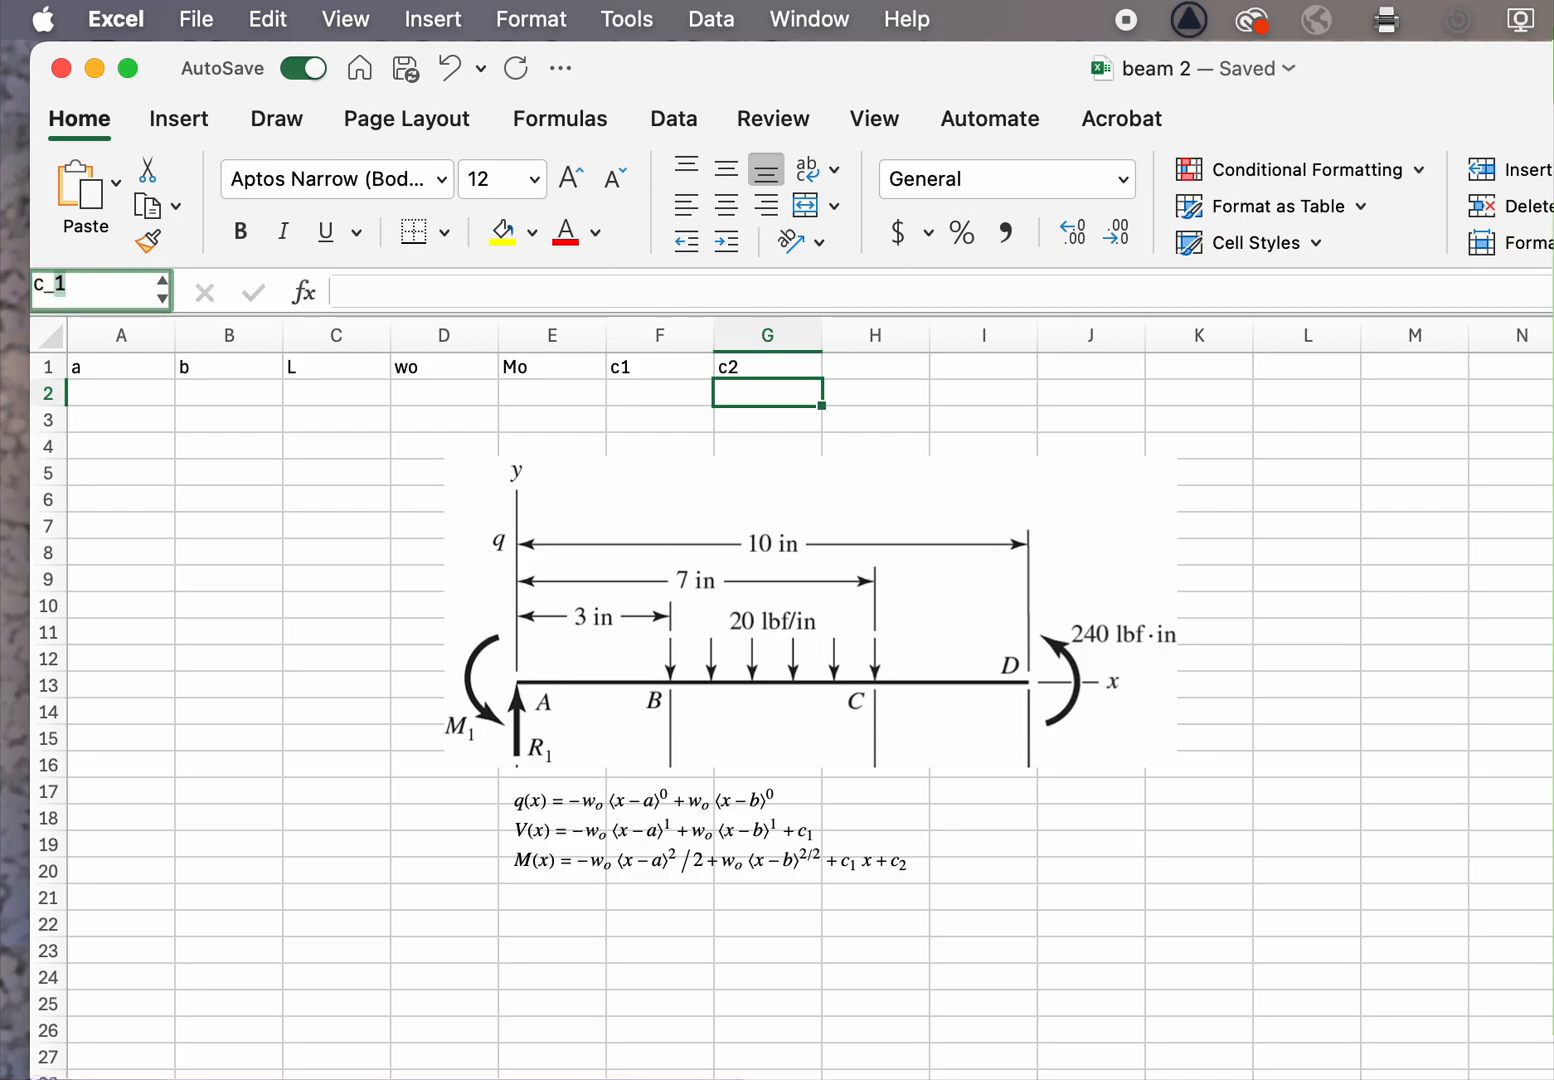
text(_2)
key(Return)
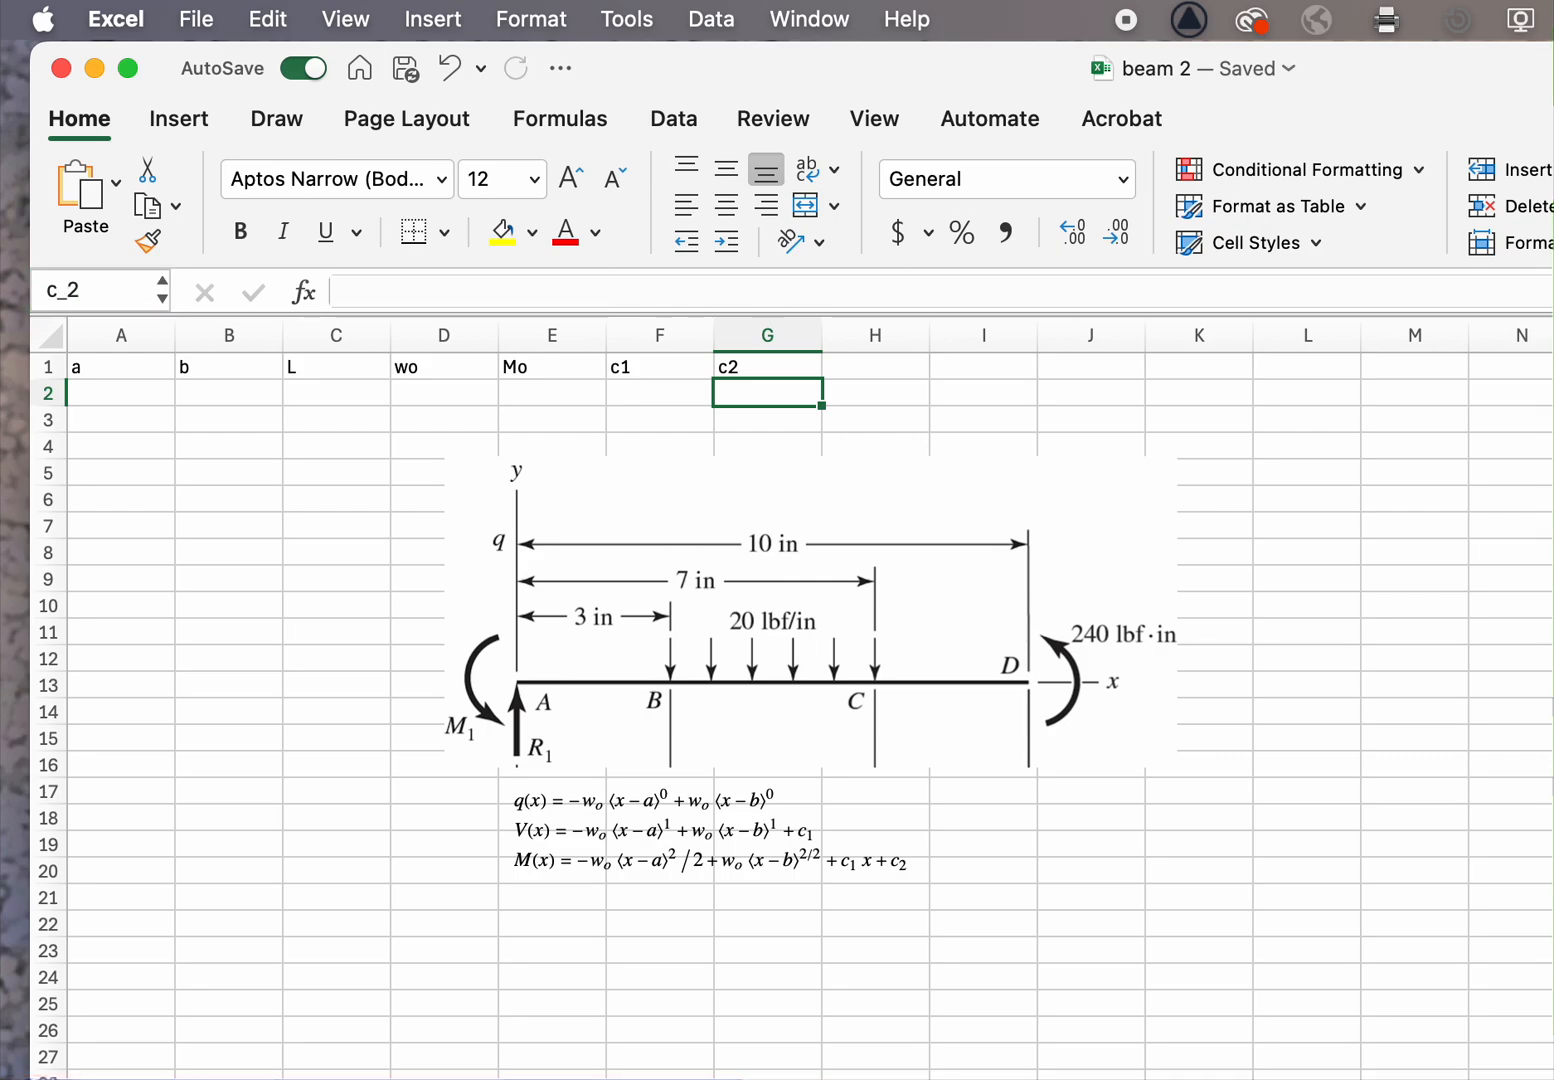
Enter the values 3, 7 and 10 beneath the a, b and L labels in row 2
click(659, 393)
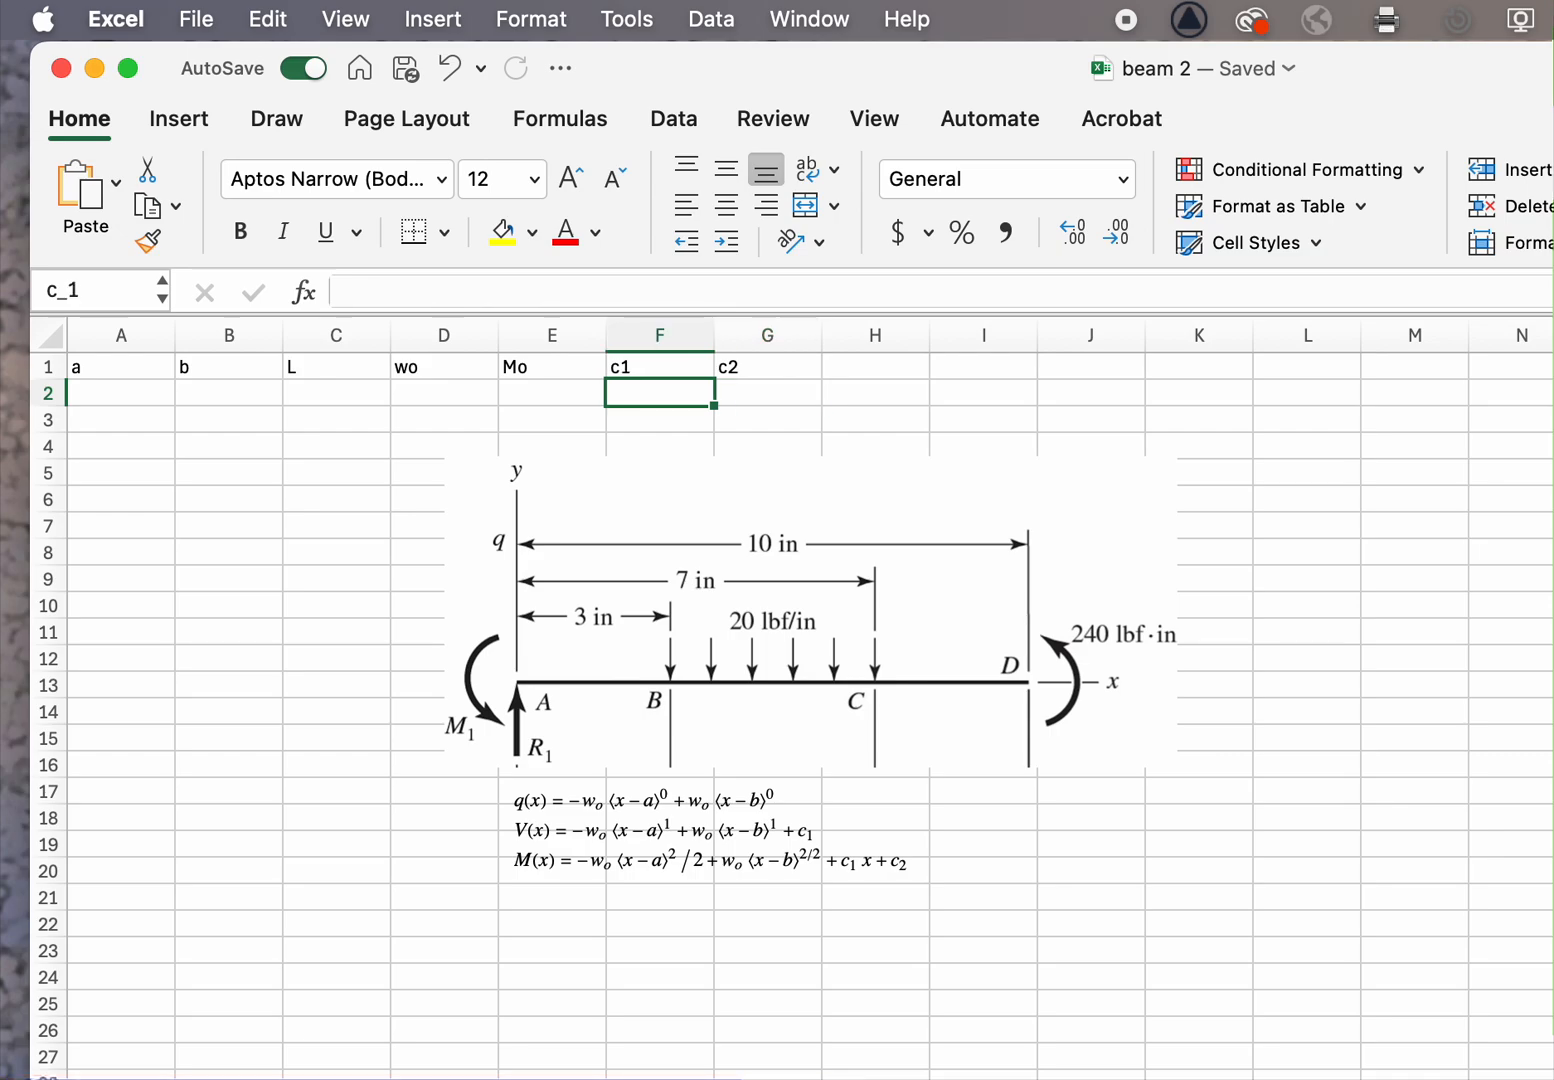
key(Left)
key(Left)
key(Left)
key(Left)
key(Left)
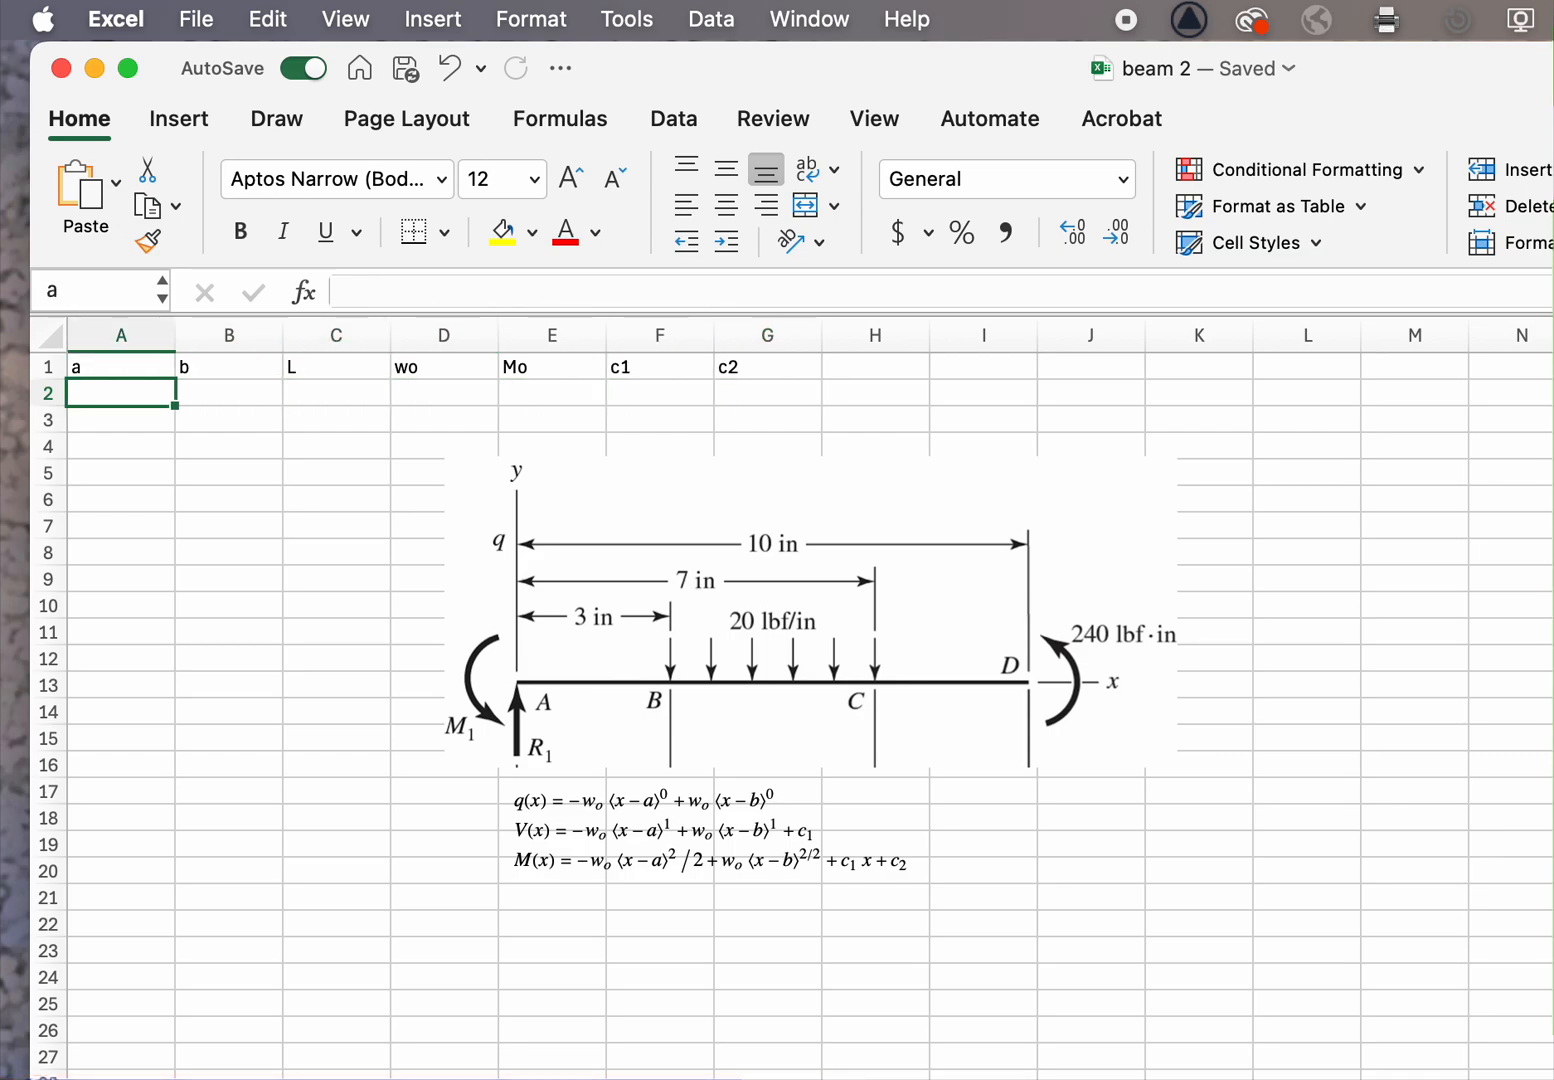
key(Tab)
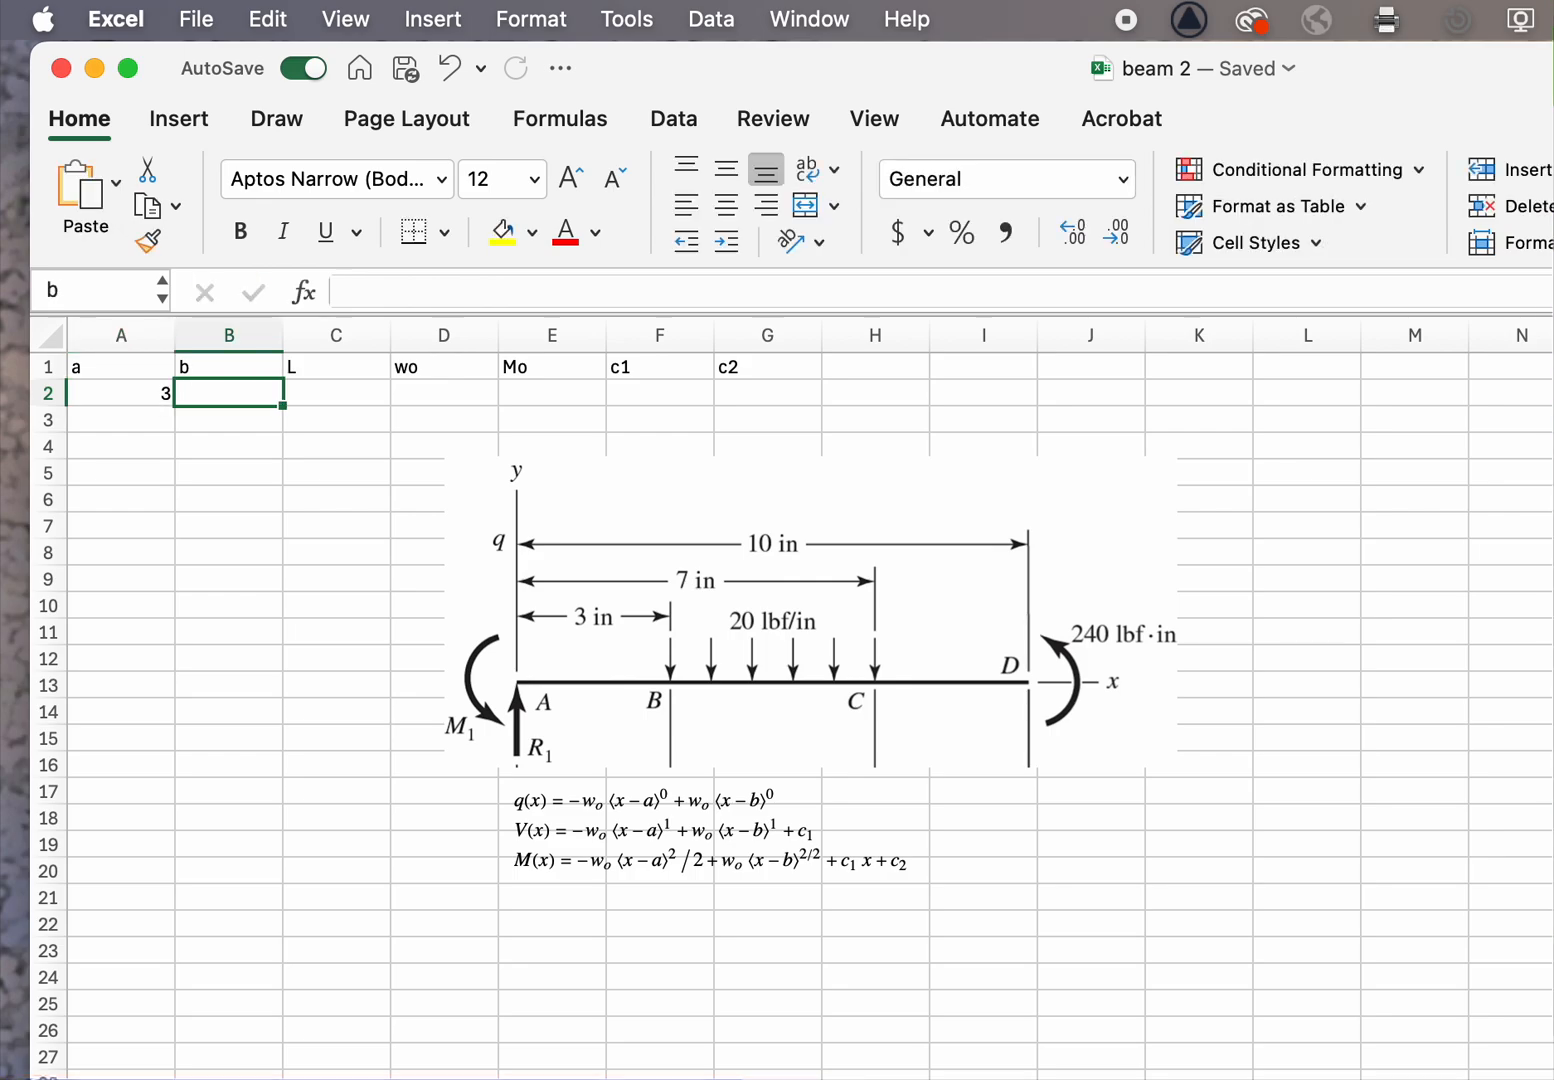
text(7)
key(Tab)
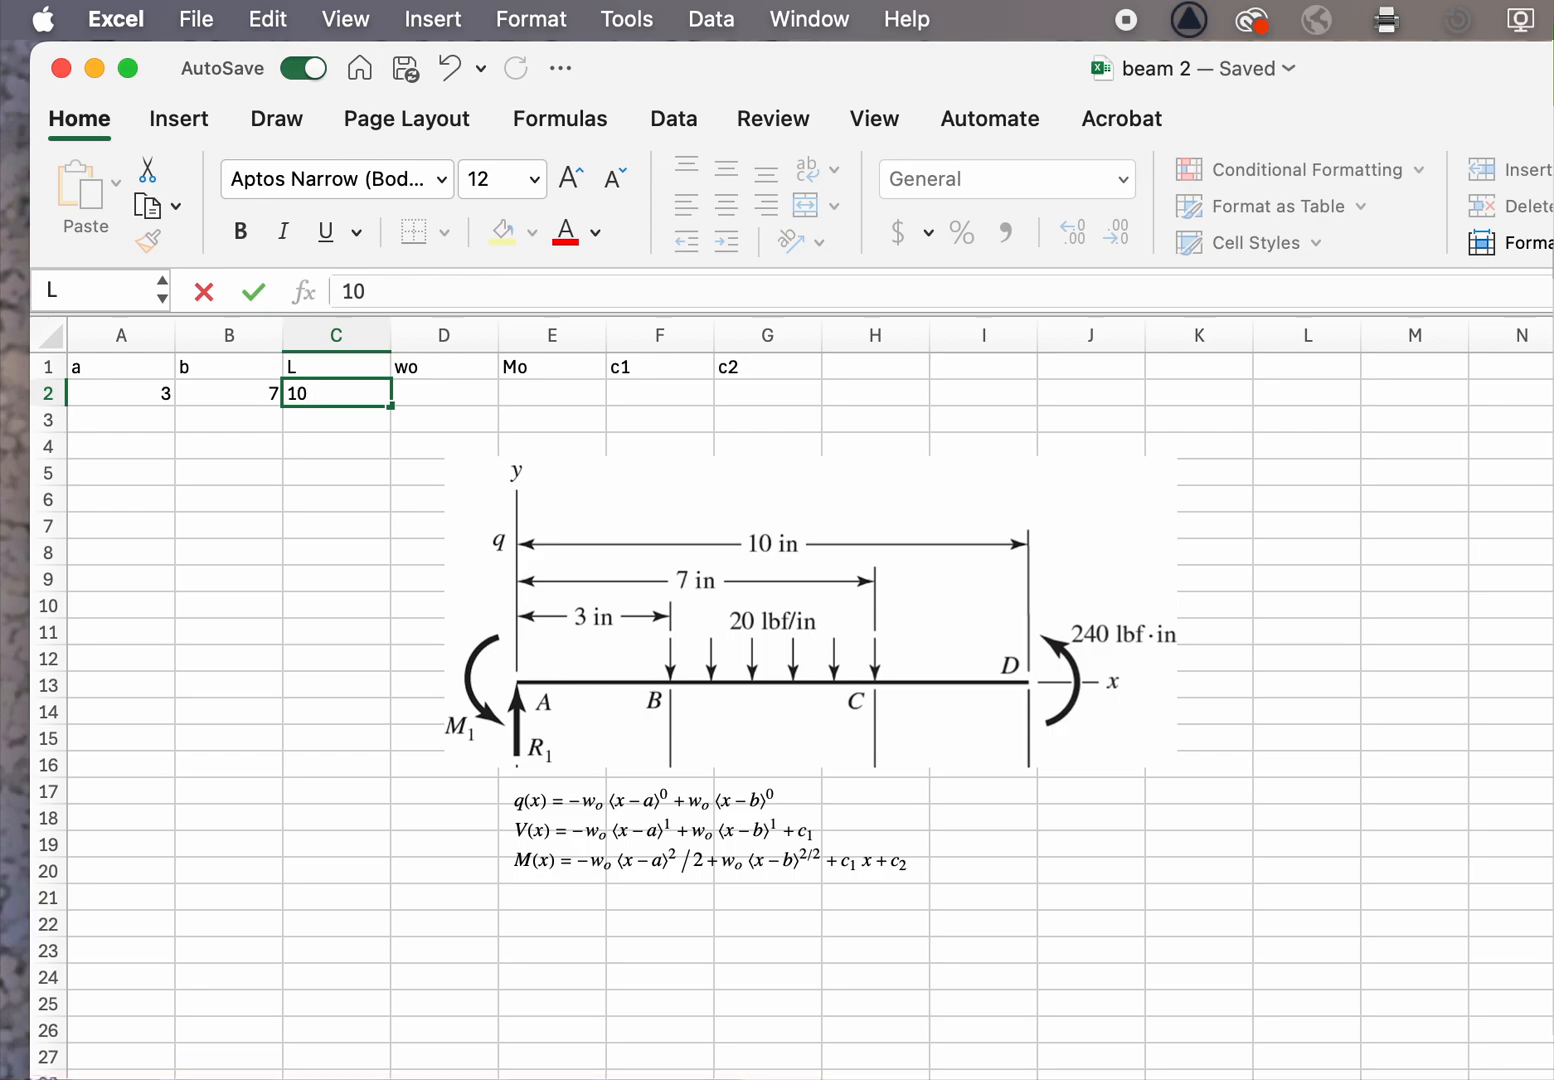
key(Tab)
Enter 20 for wo, 240 for Mo, and 0 for both c1 and c2 in row 2
text(2)
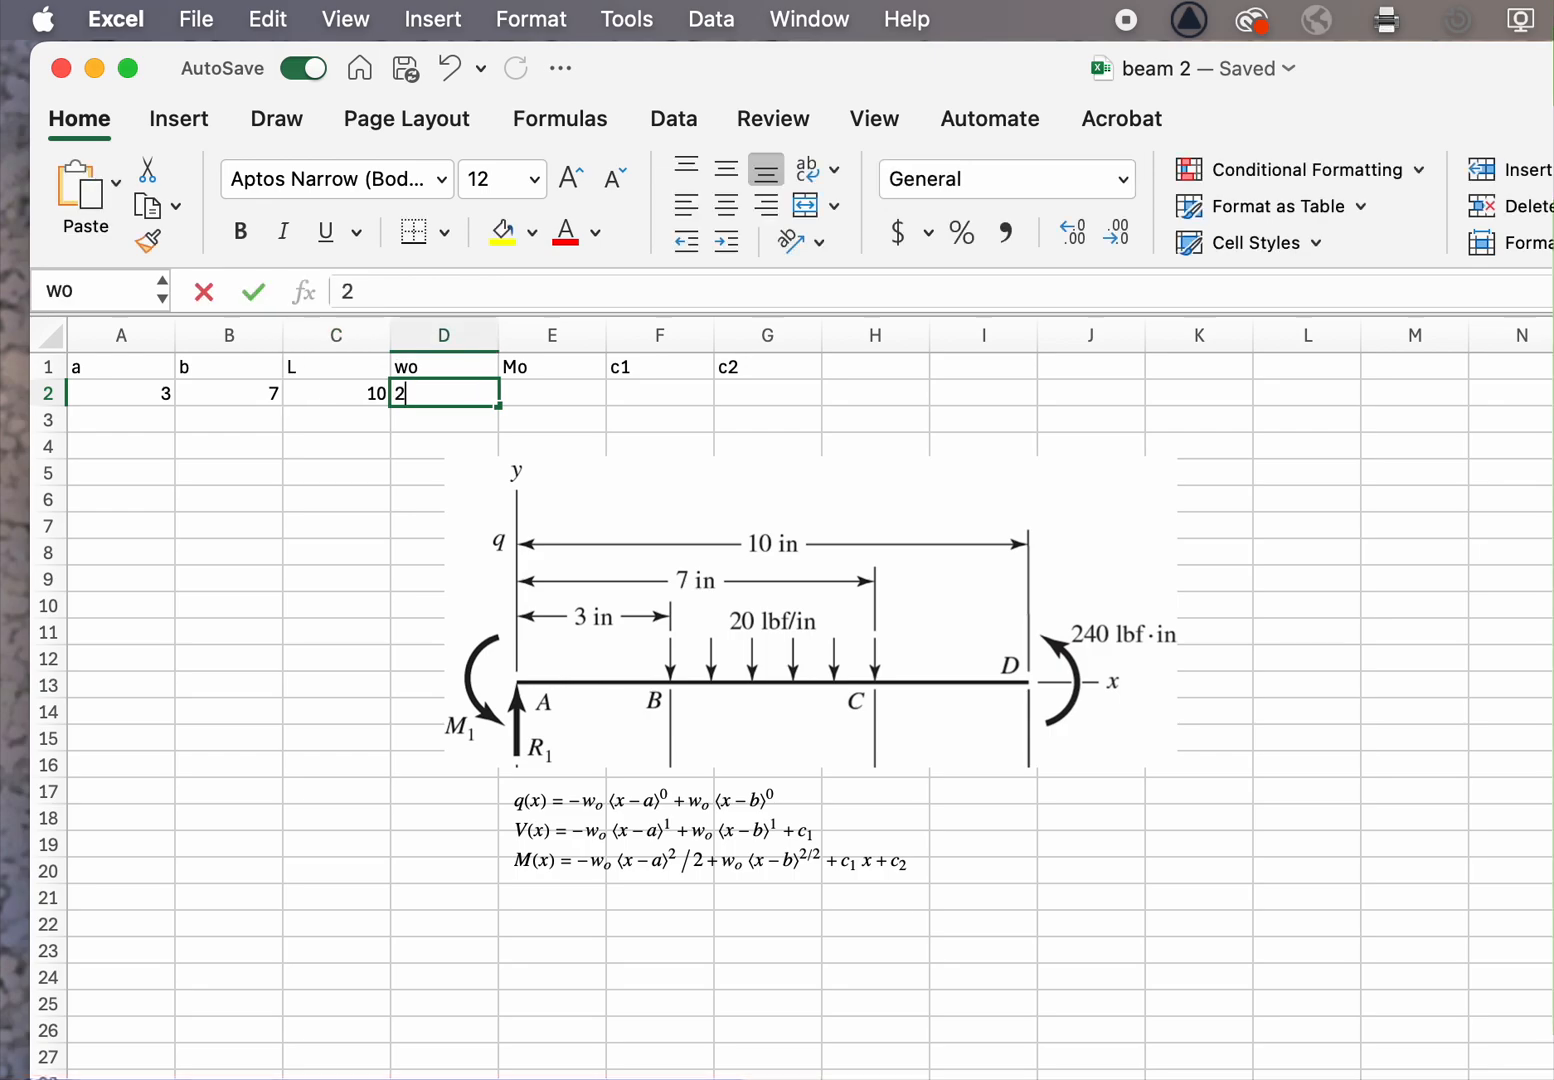
text(0)
key(Tab)
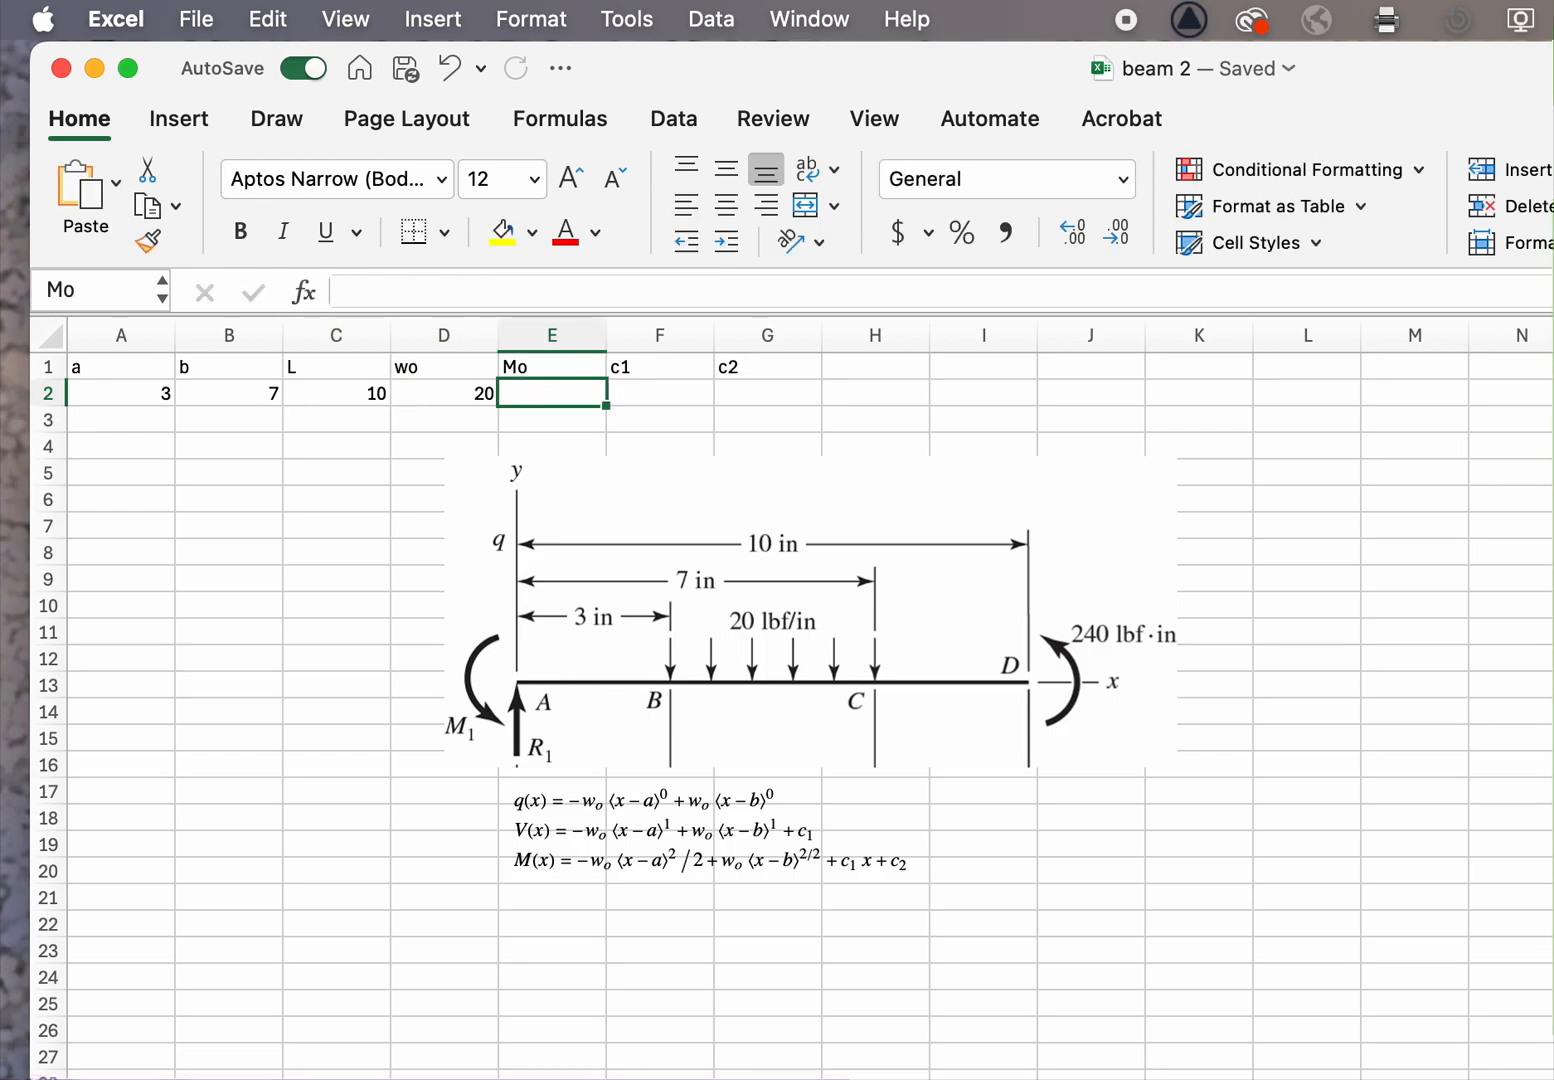
text(240)
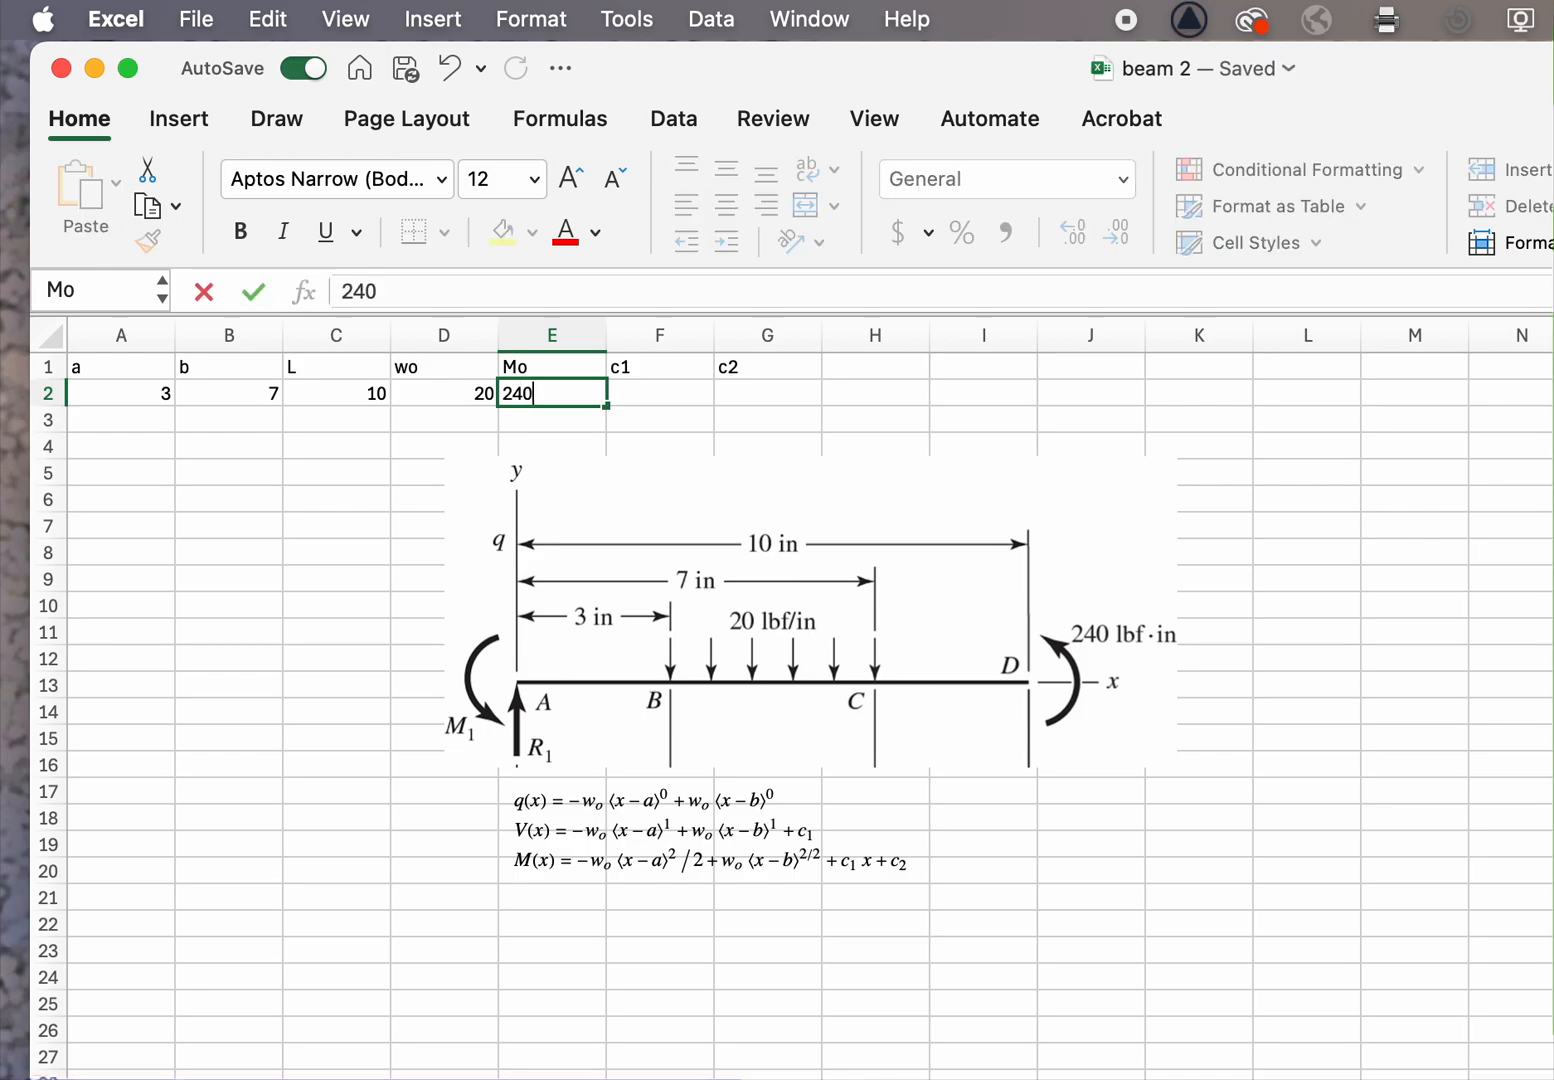
key(Tab)
text(0)
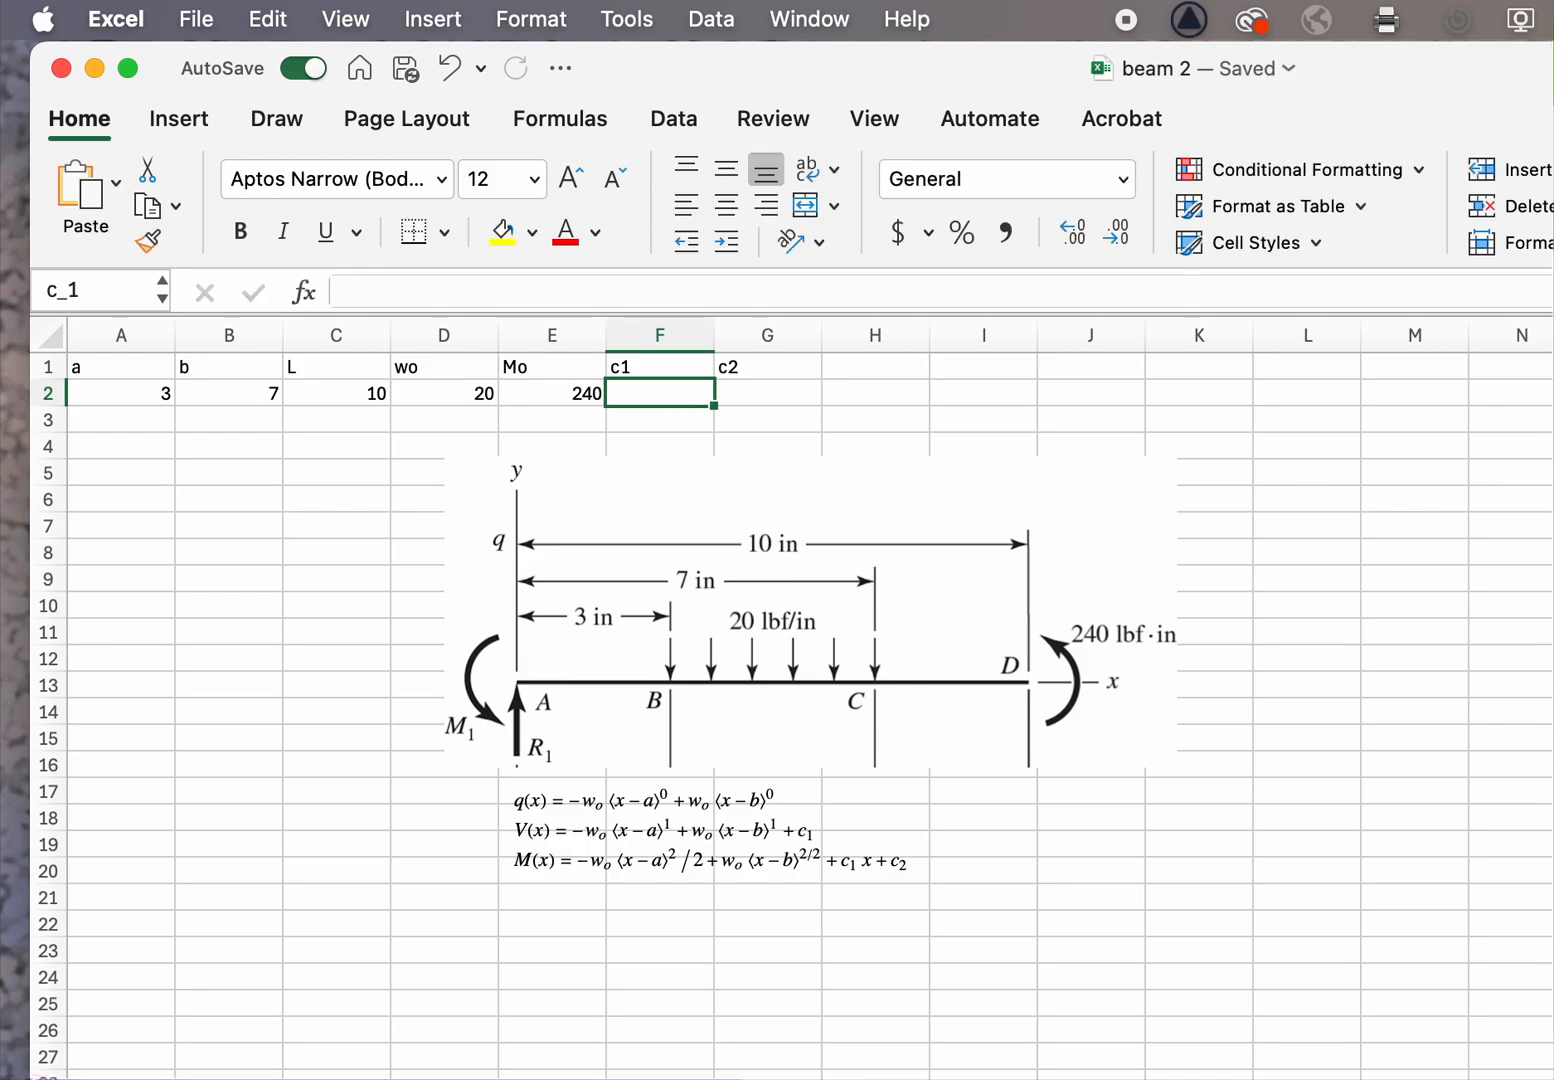
key(Tab)
text(0)
key(Right)
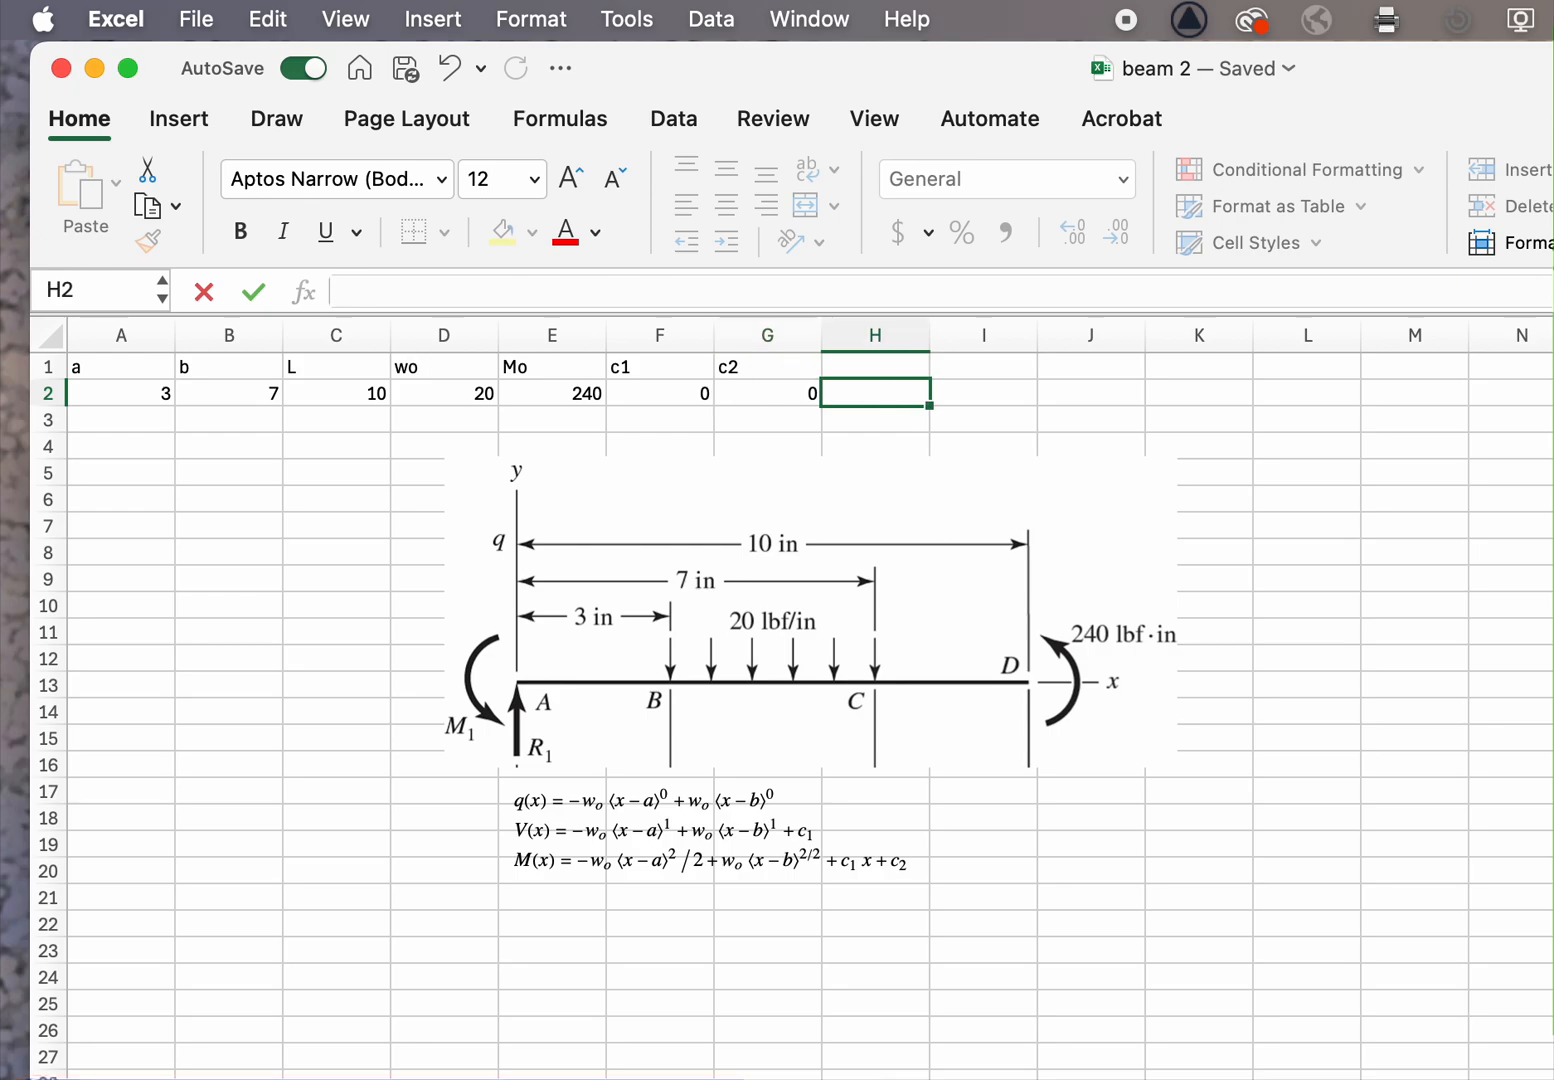
Enter the column headers x, V and M in cells A5 through C5
key(Down)
key(Left)
key(Left)
key(Left)
key(Left)
key(Left)
key(Left)
key(Left)
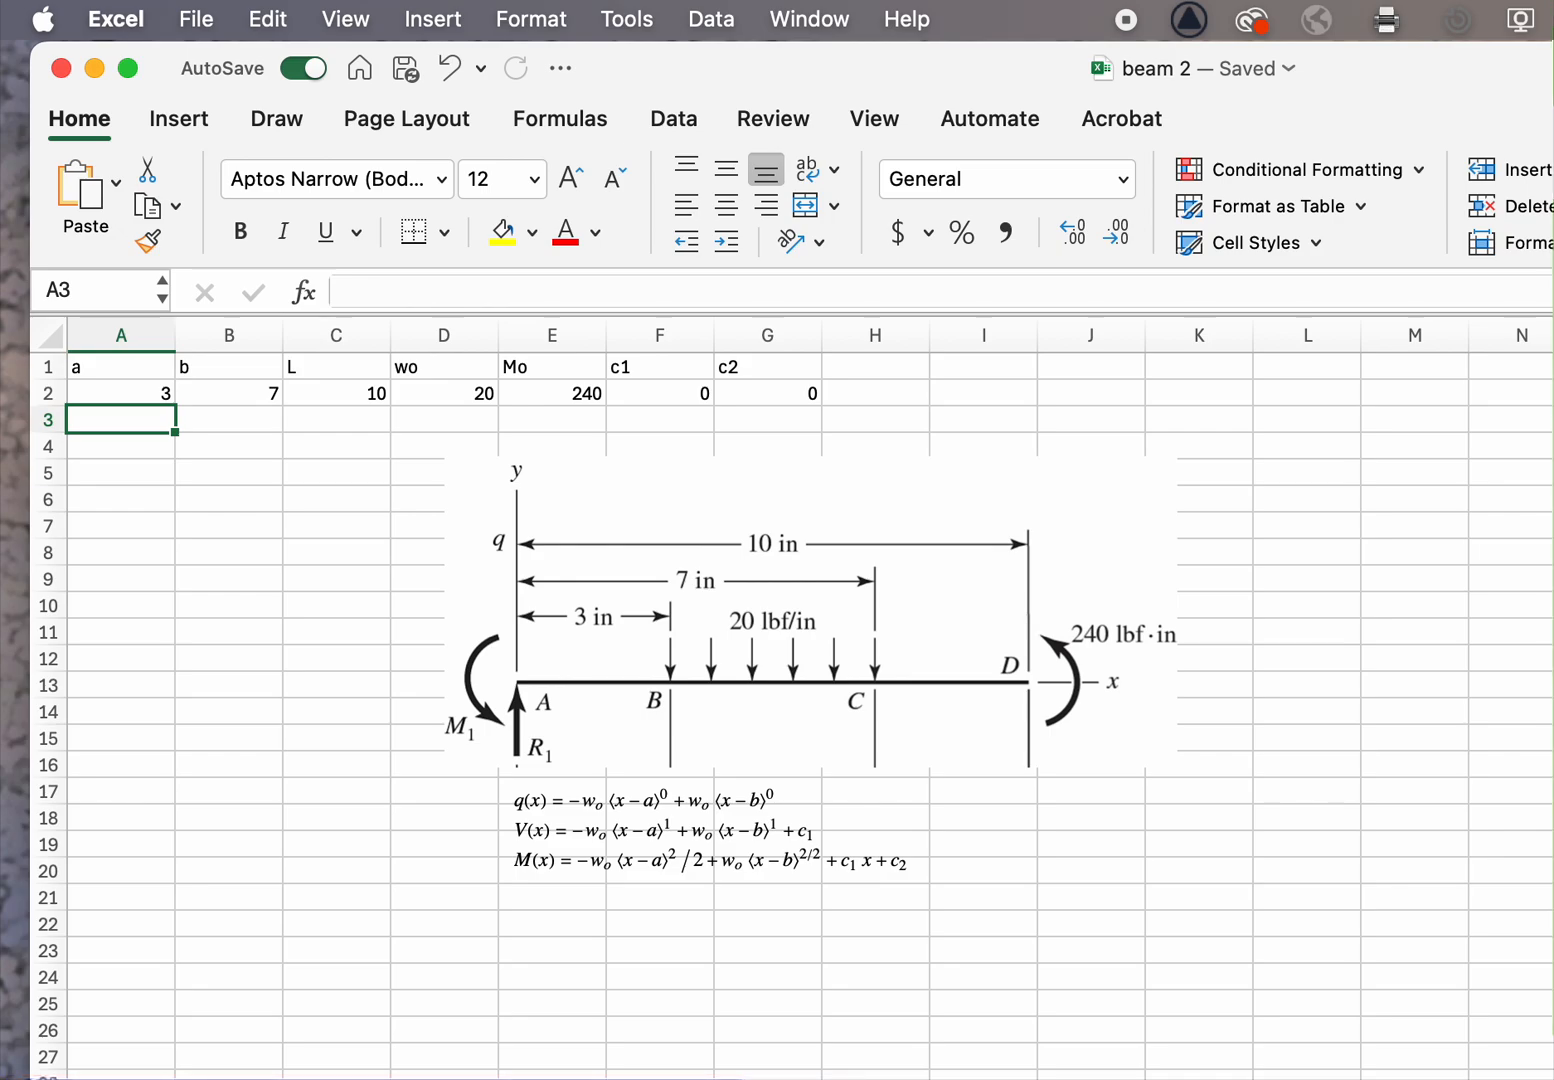
click(120, 473)
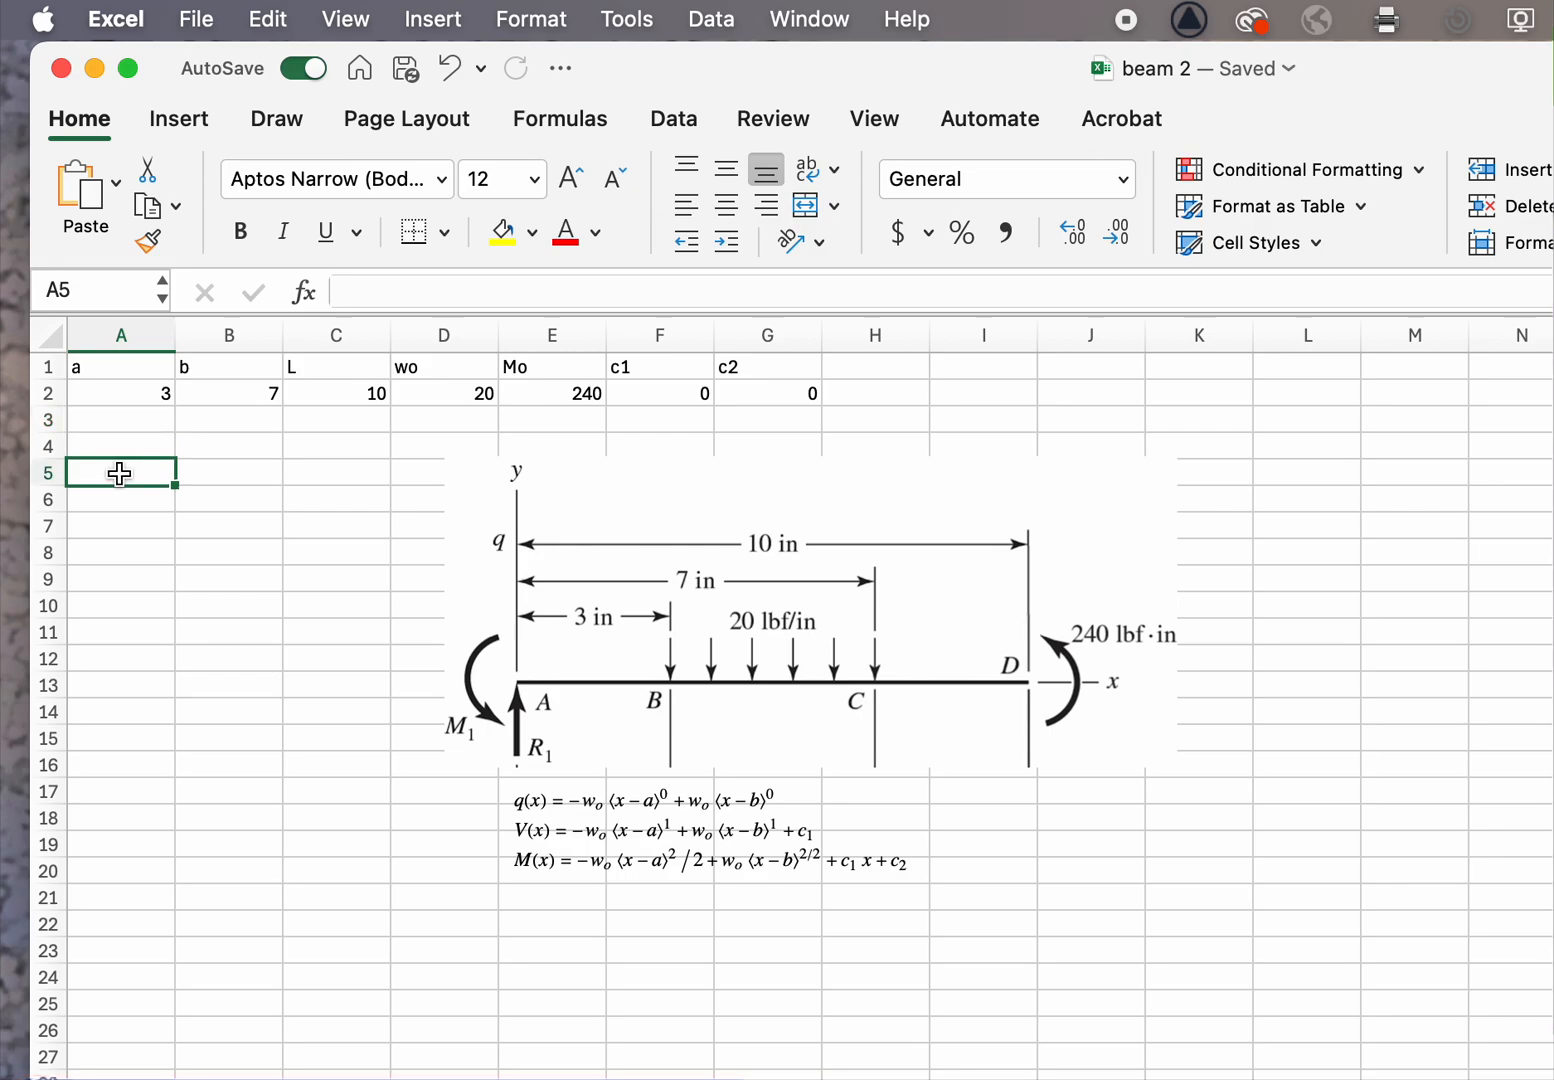
text(x)
click(222, 473)
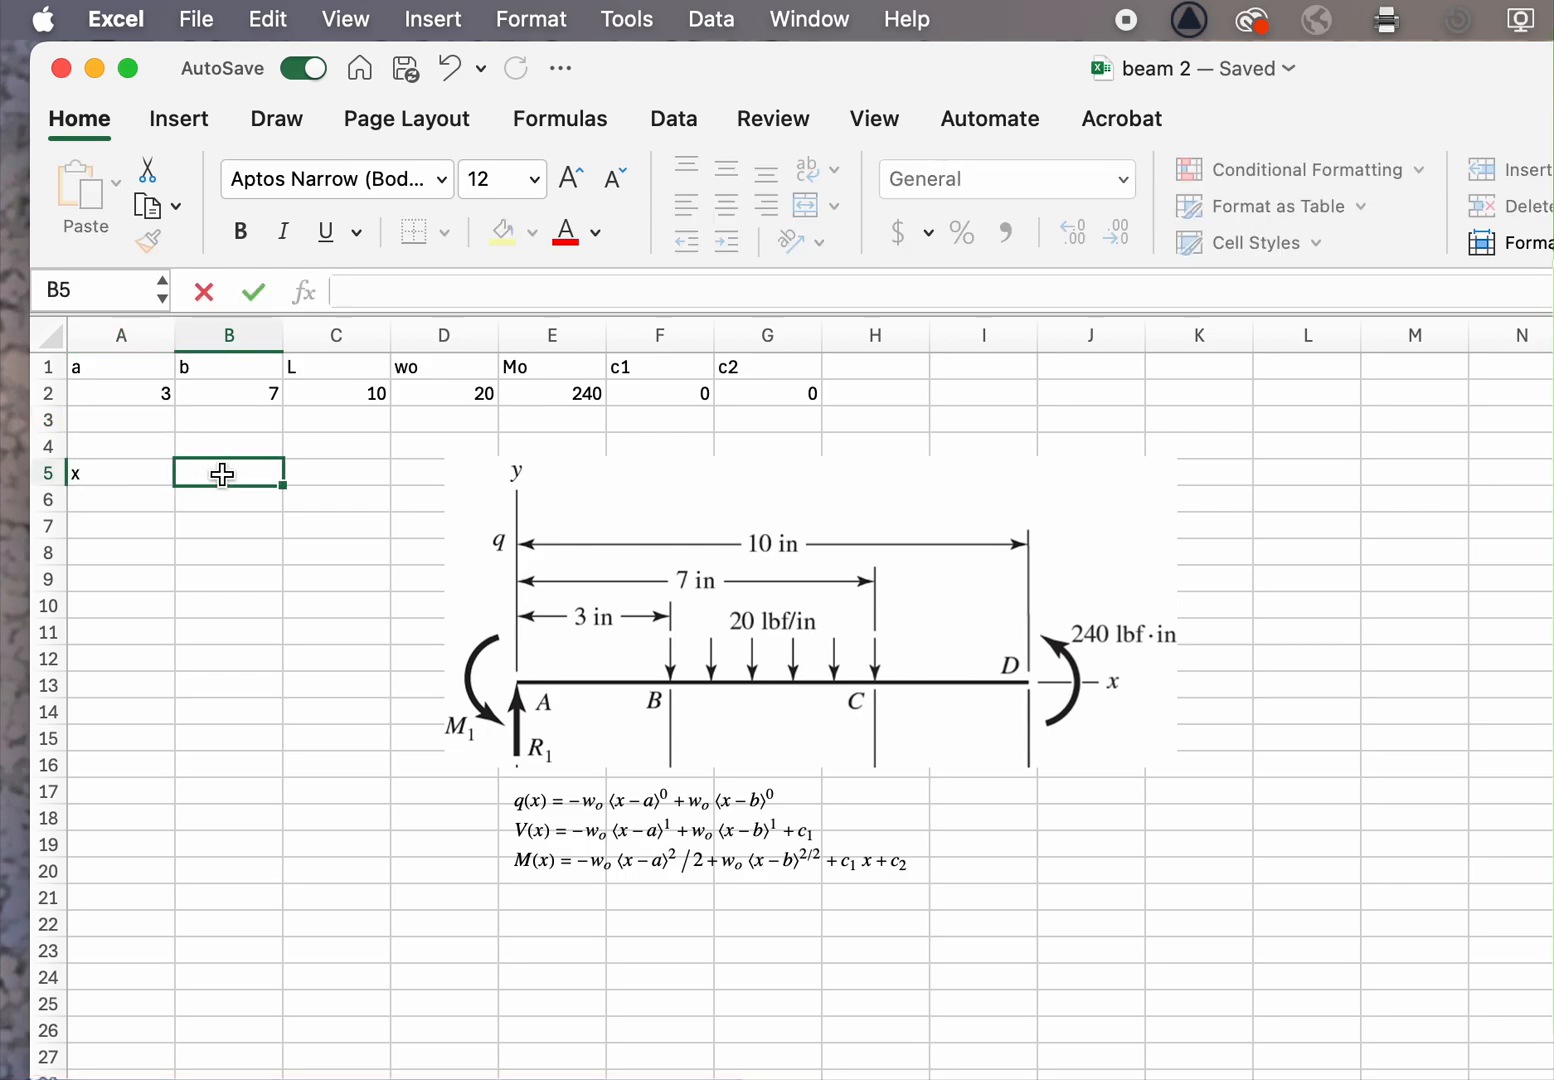
text(V)
key(Tab)
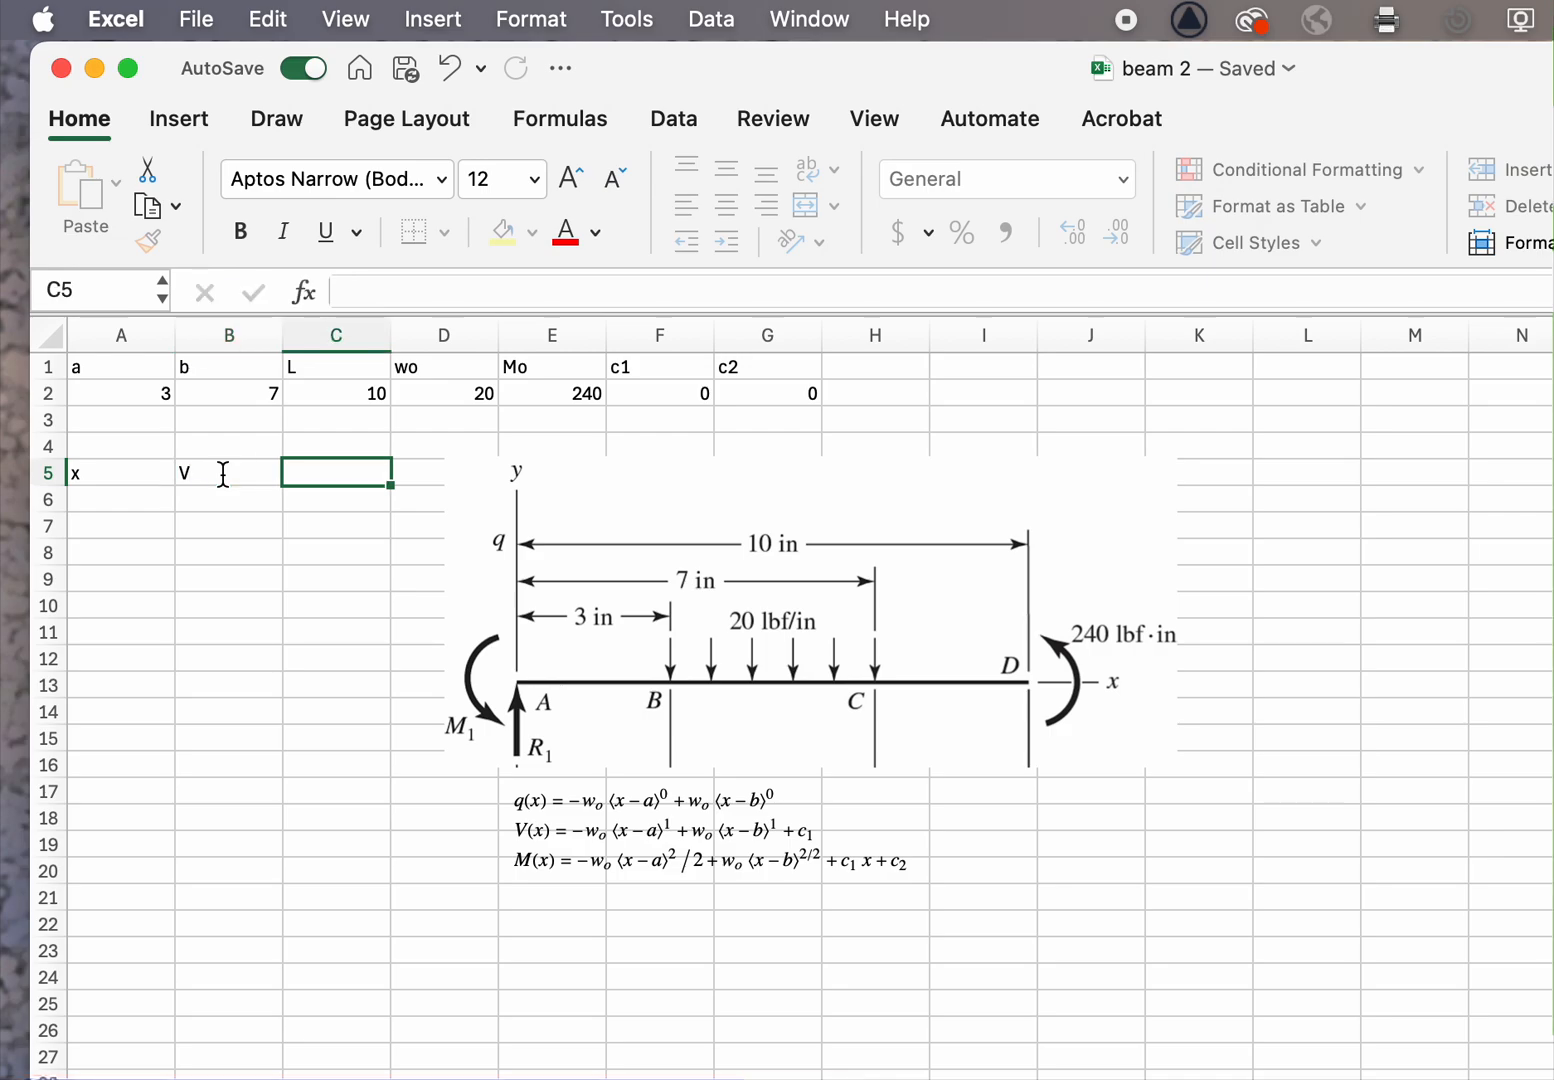
text(M)
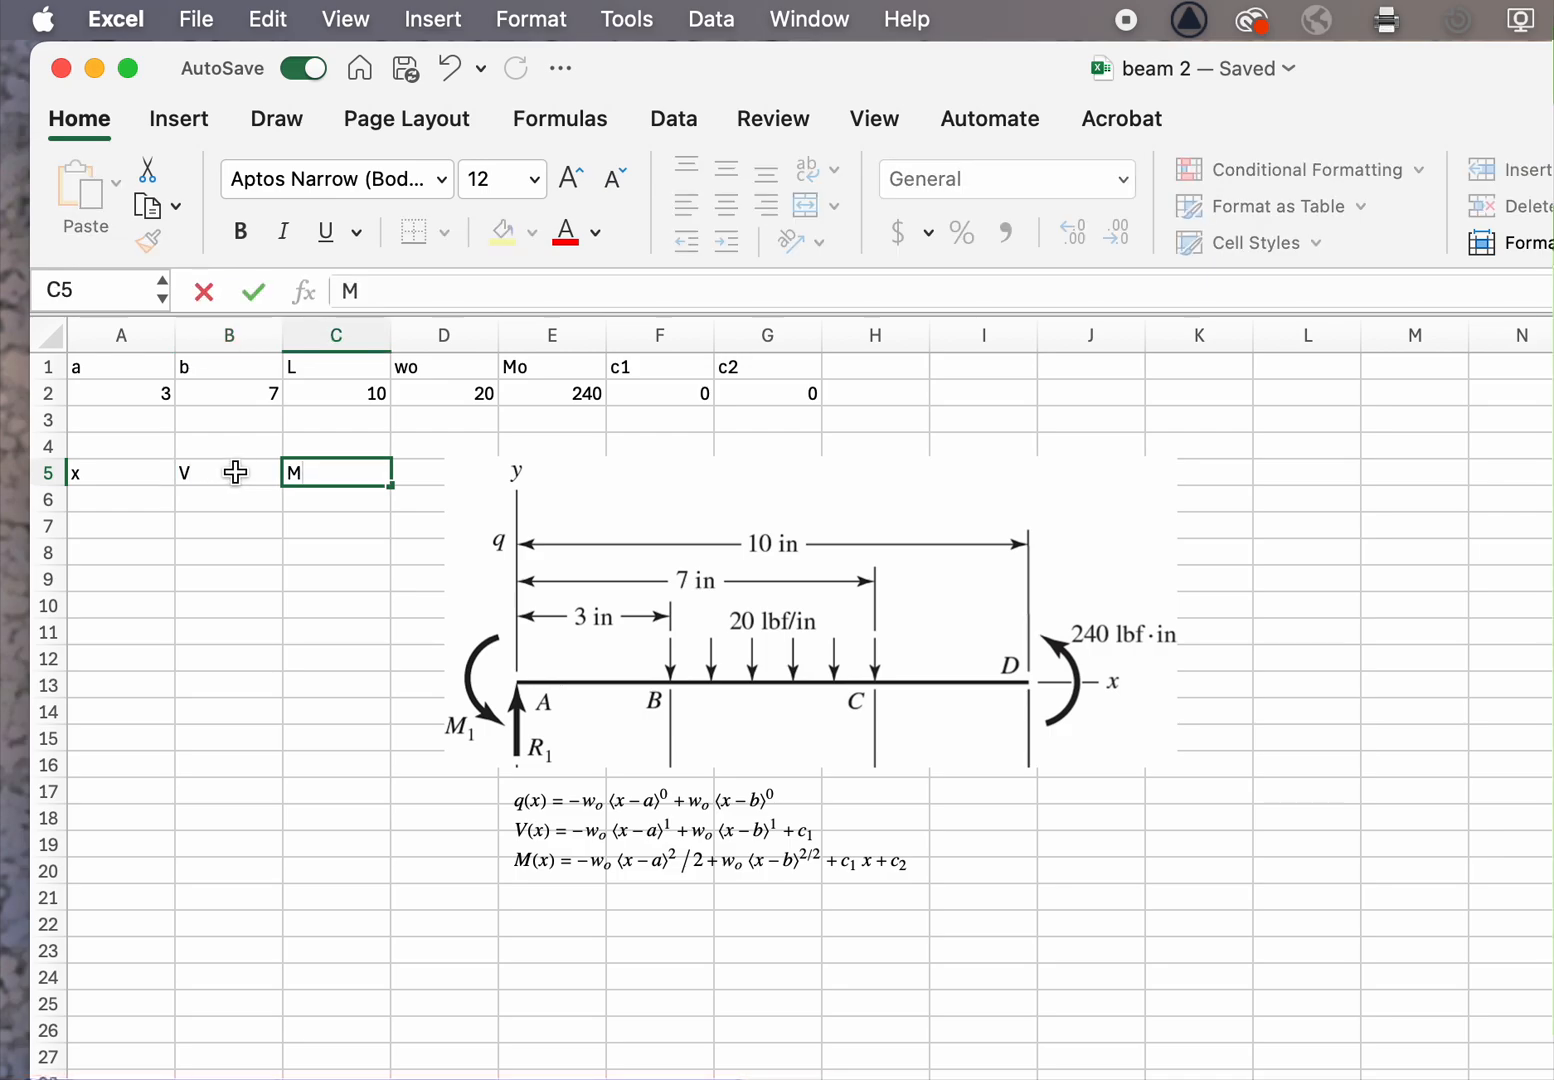
Start the x column with 0 in A6 and the increment formula =L/200+A6 in A7
click(143, 508)
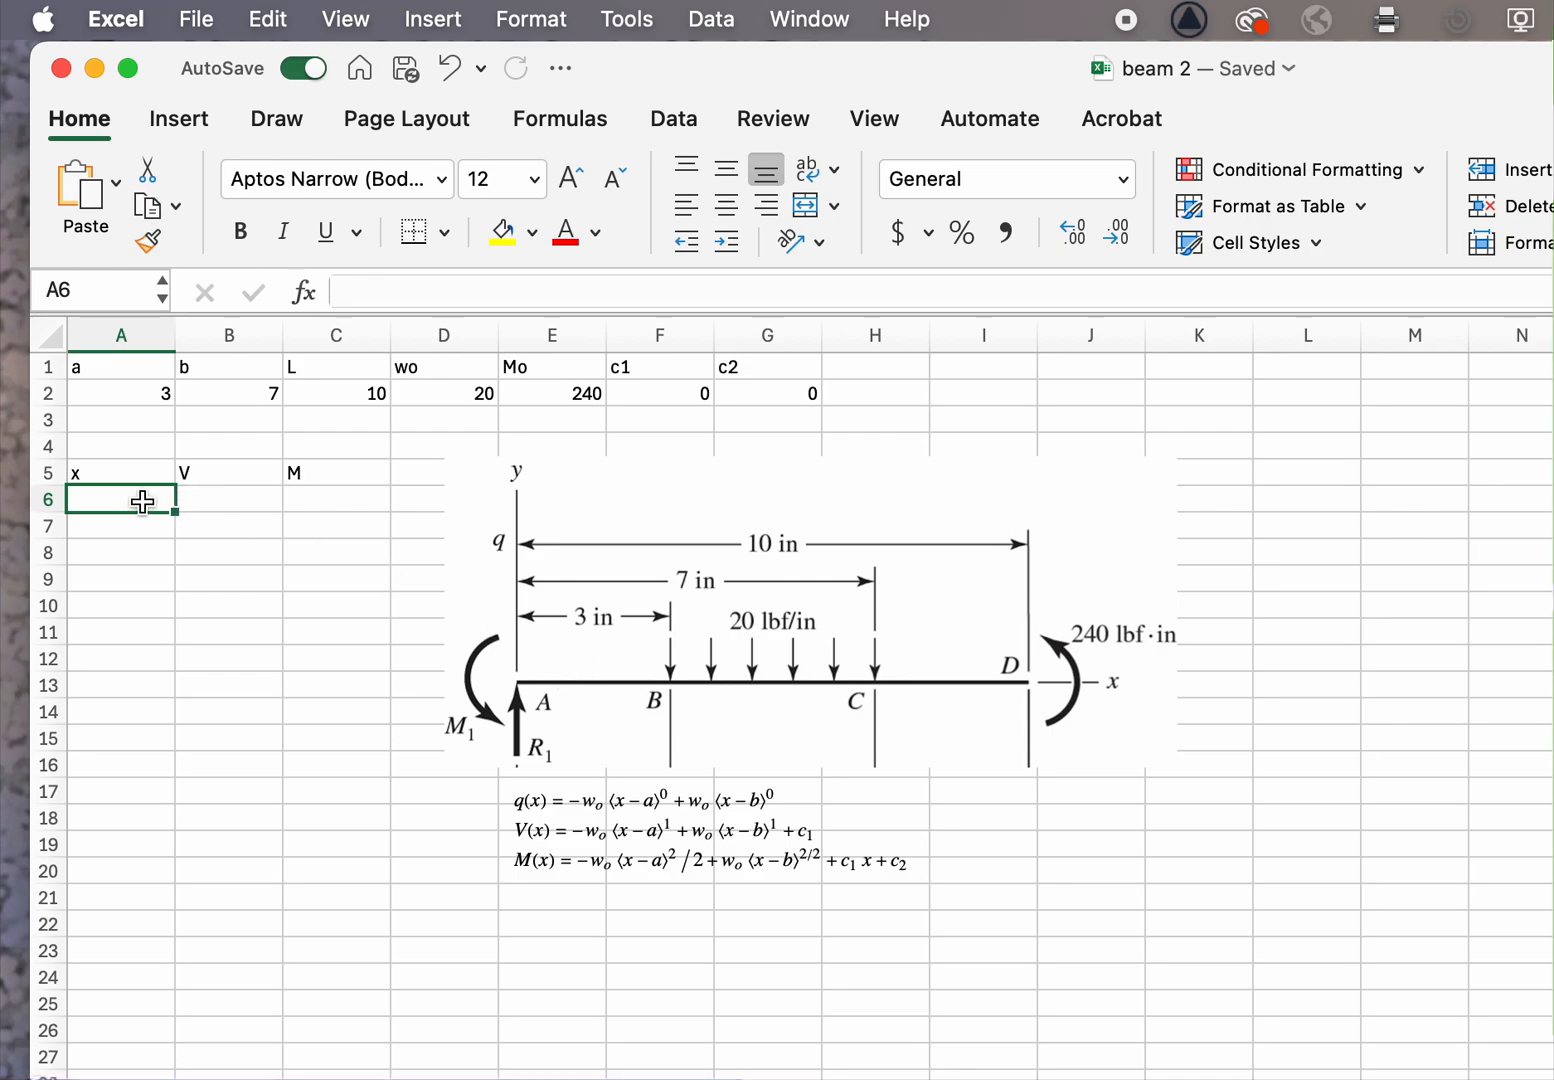
text(0)
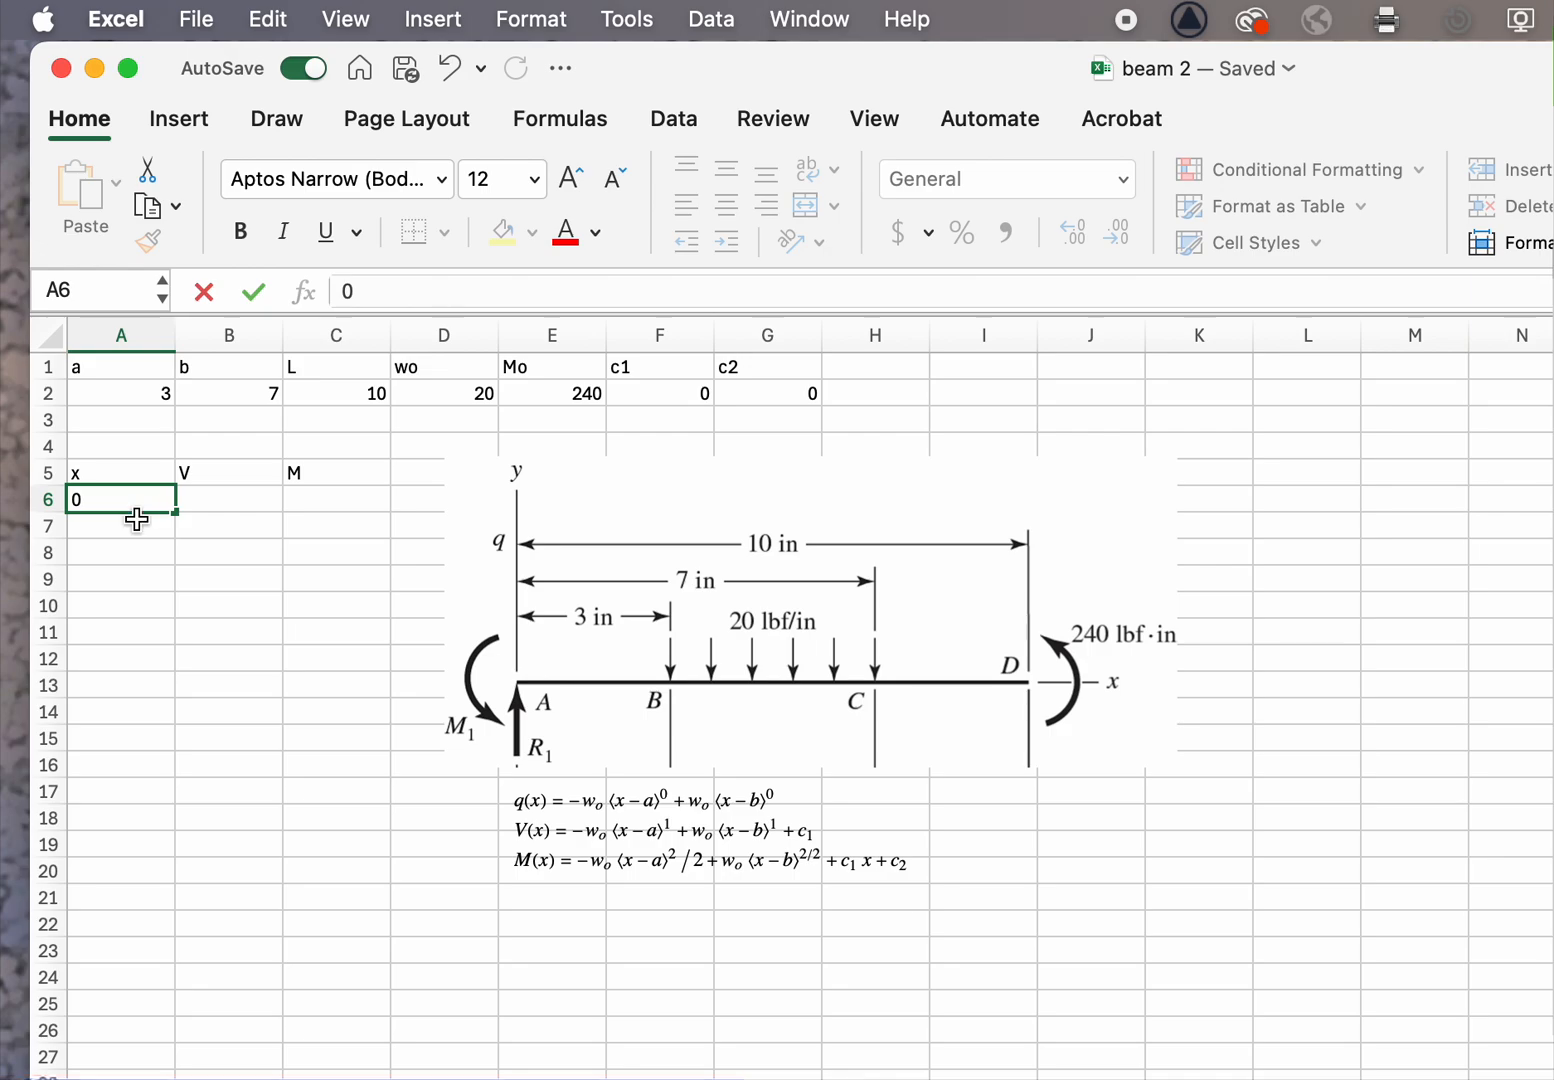
click(132, 527)
text(=)
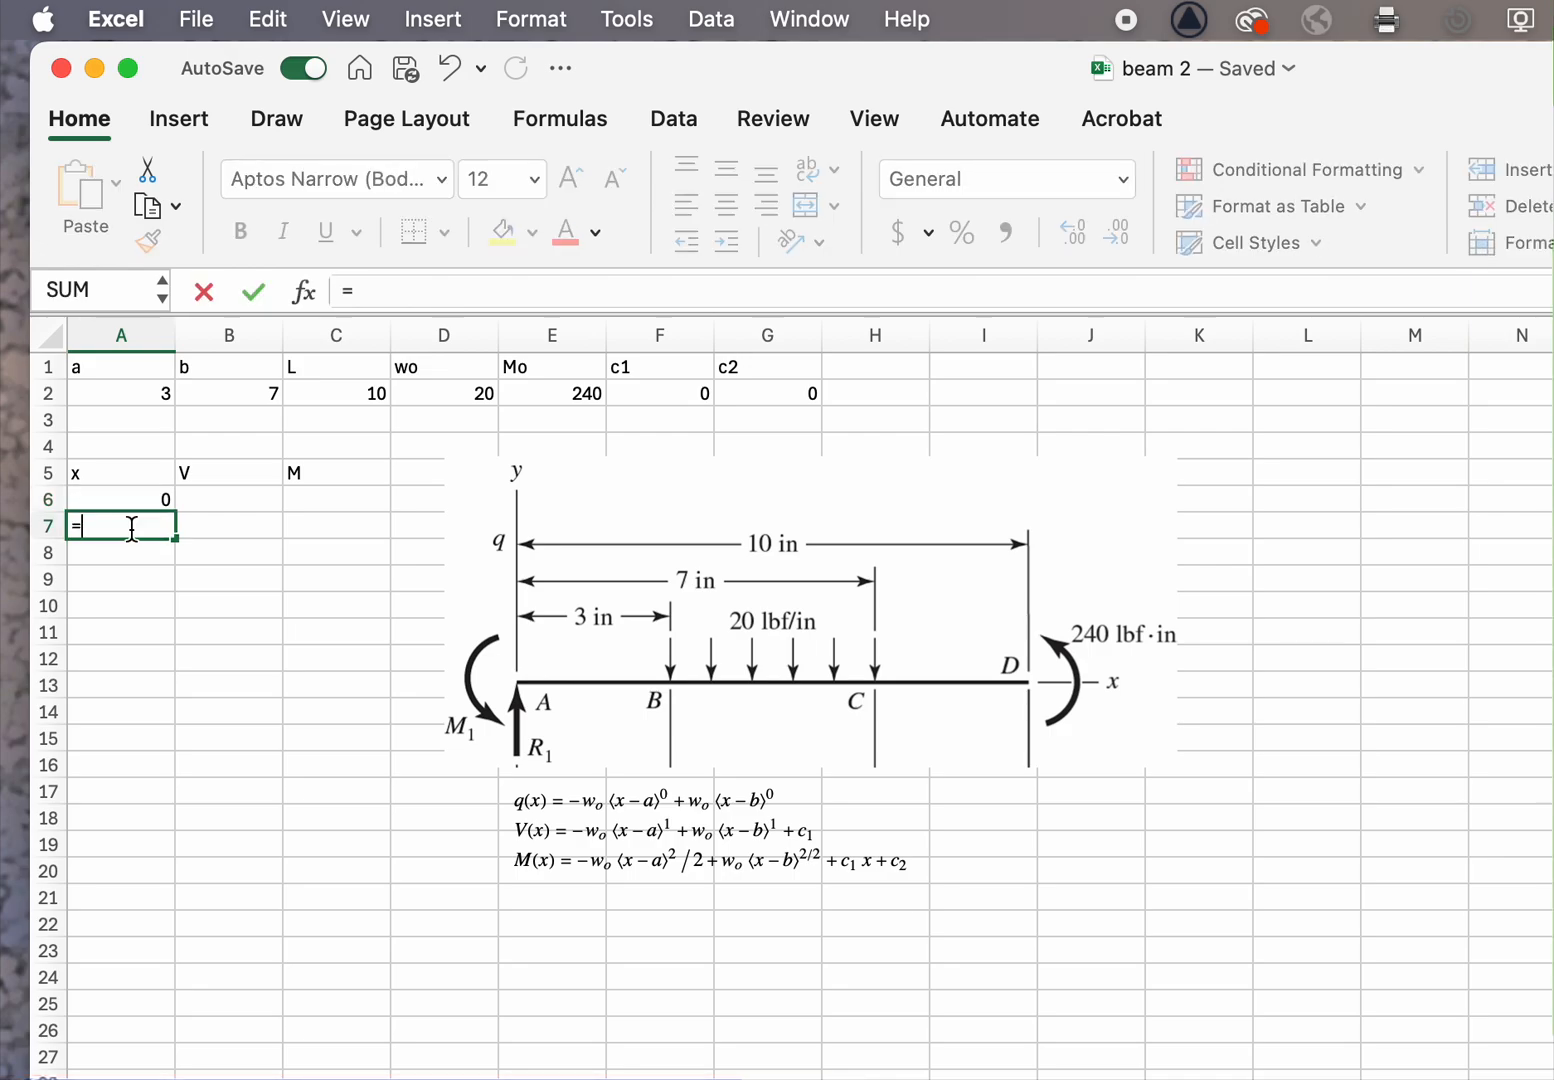
click(357, 398)
text(/)
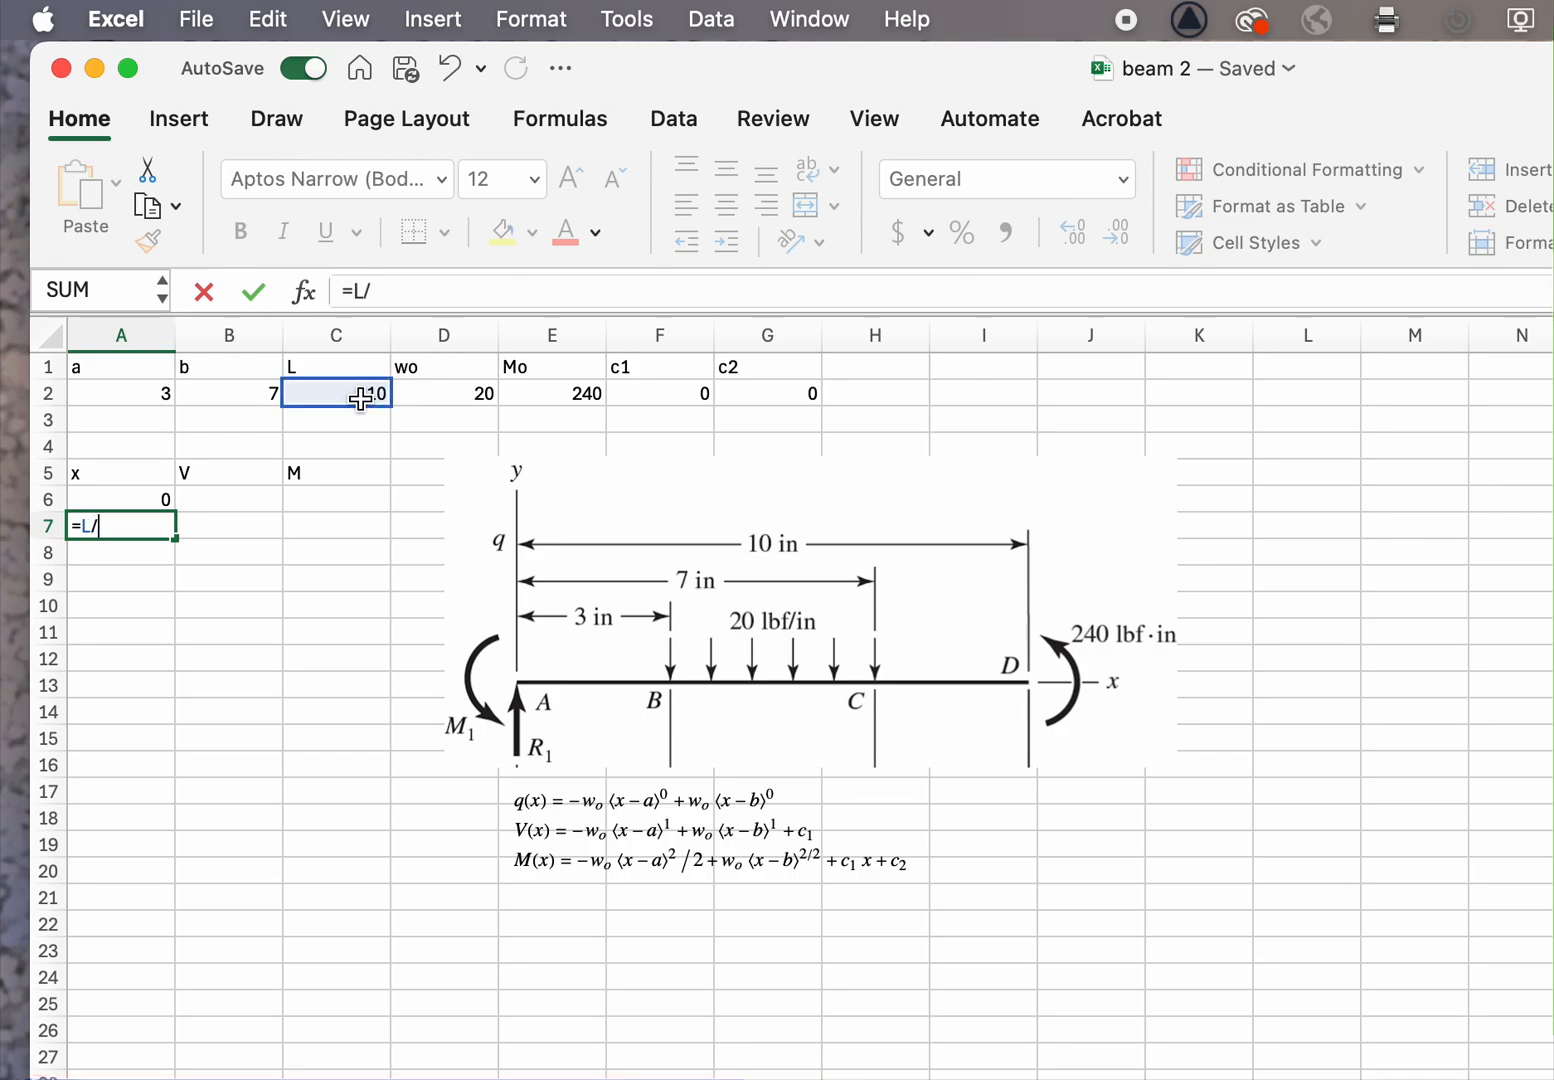
text(200+)
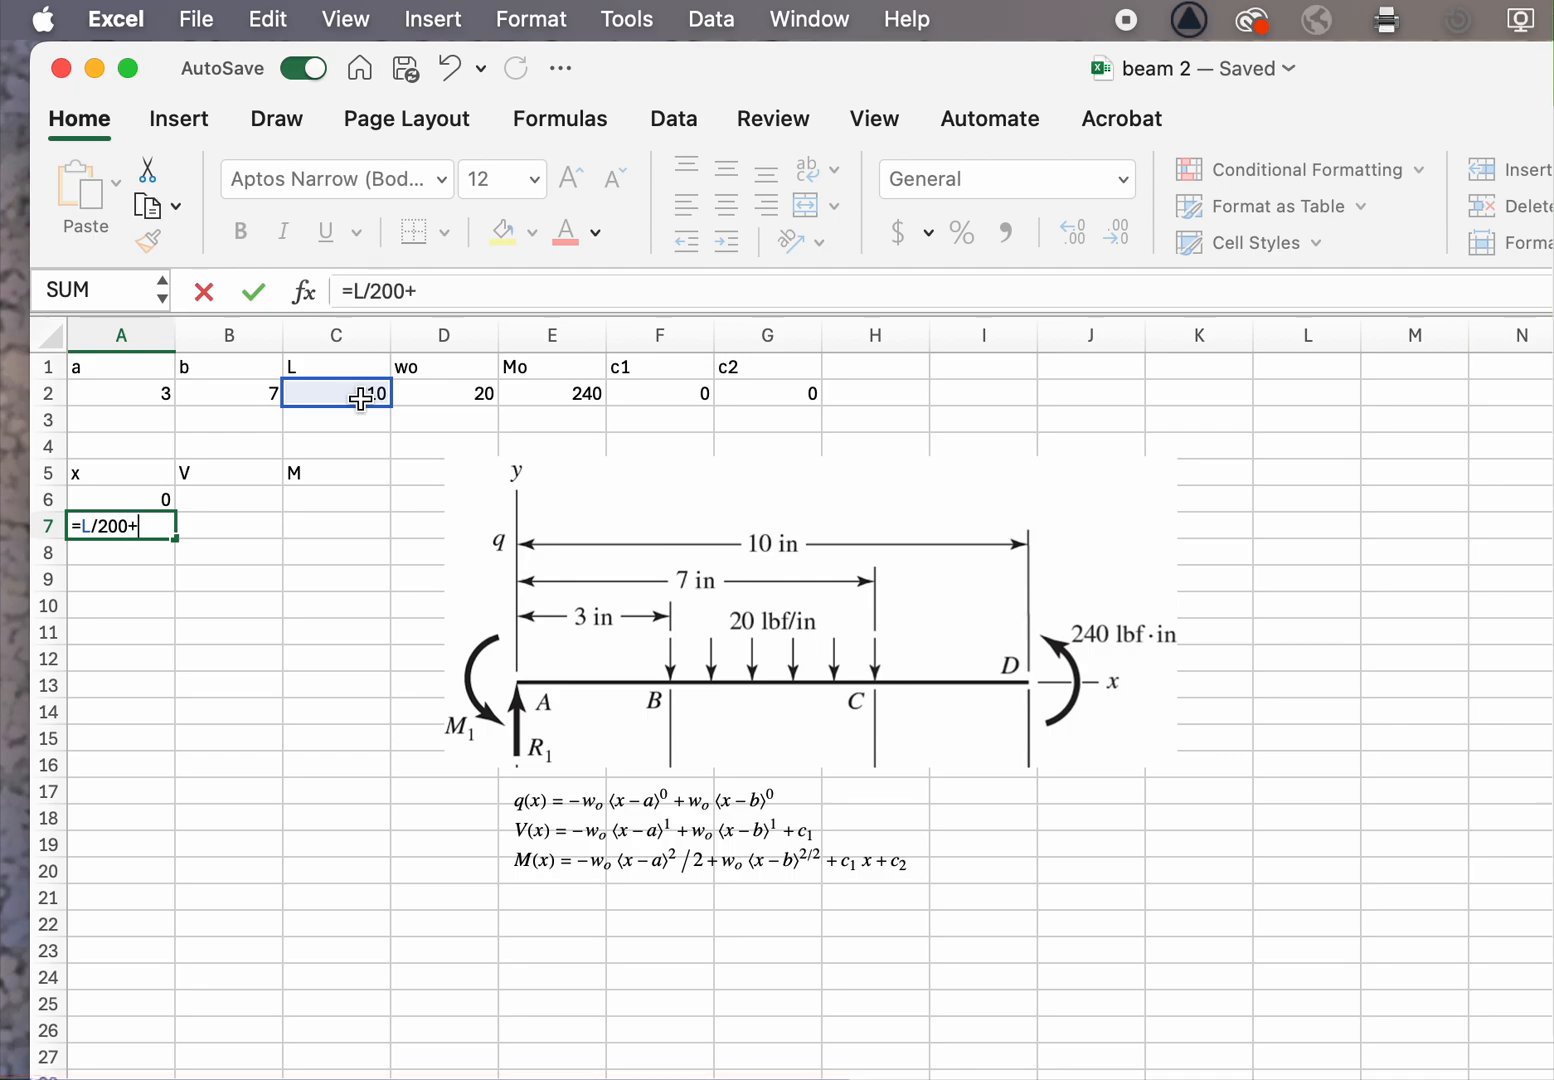
click(150, 494)
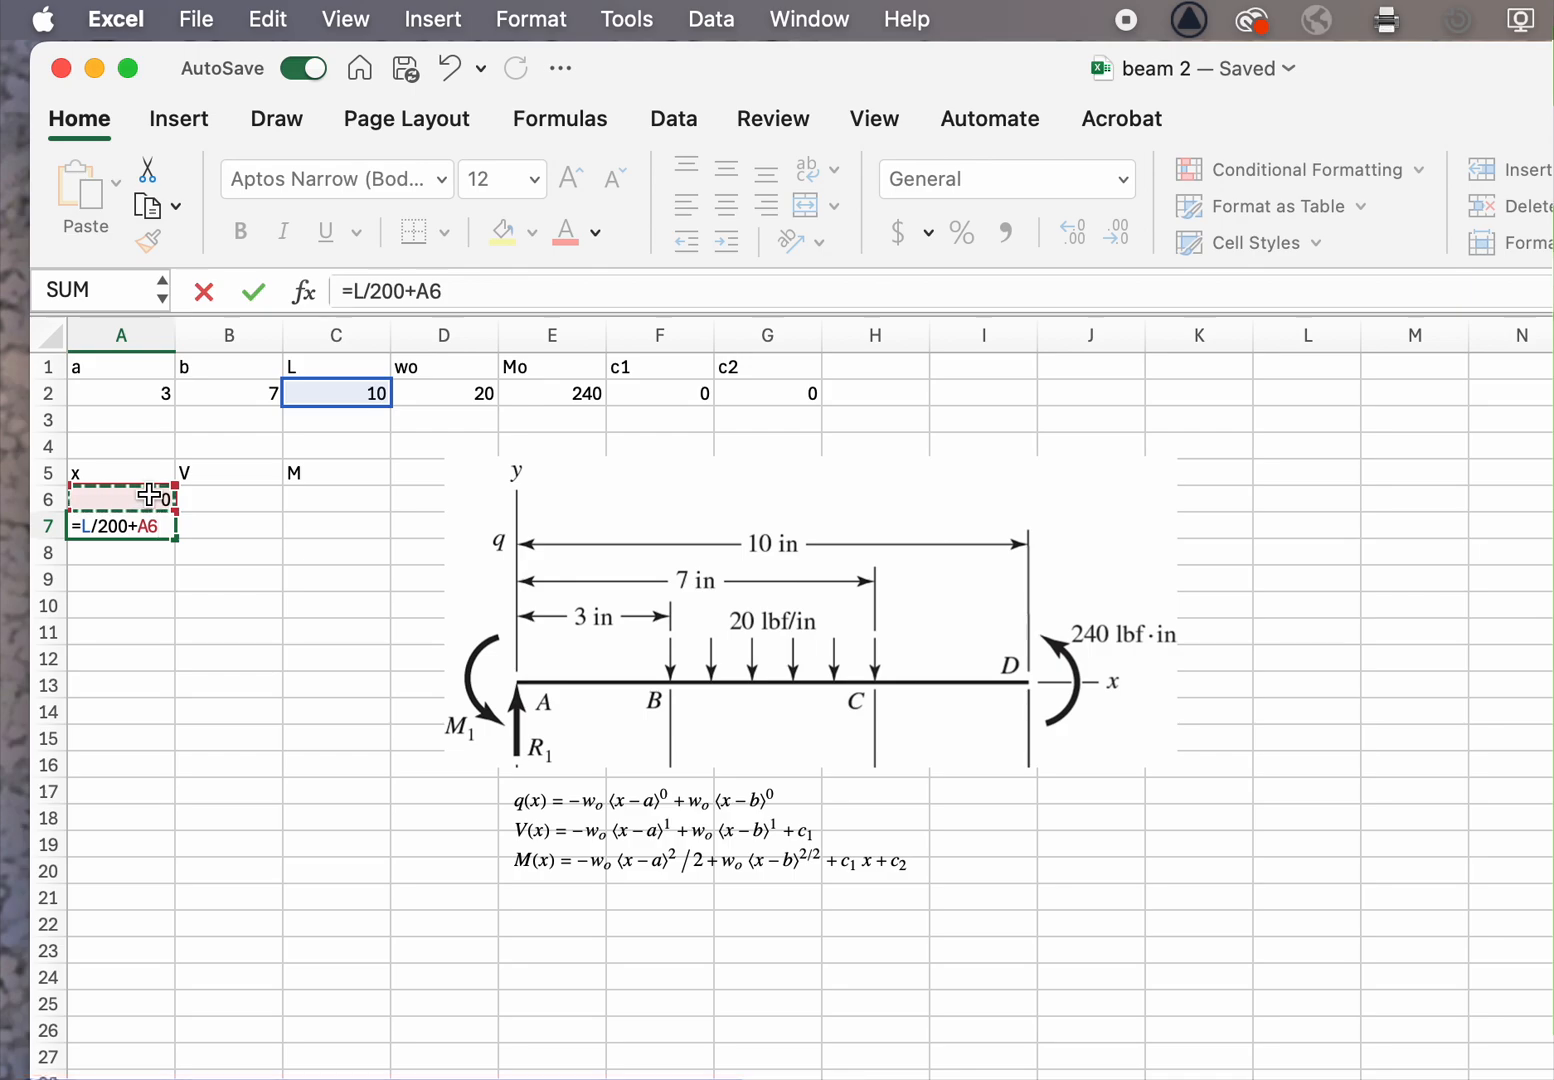
key(ctrl+Return)
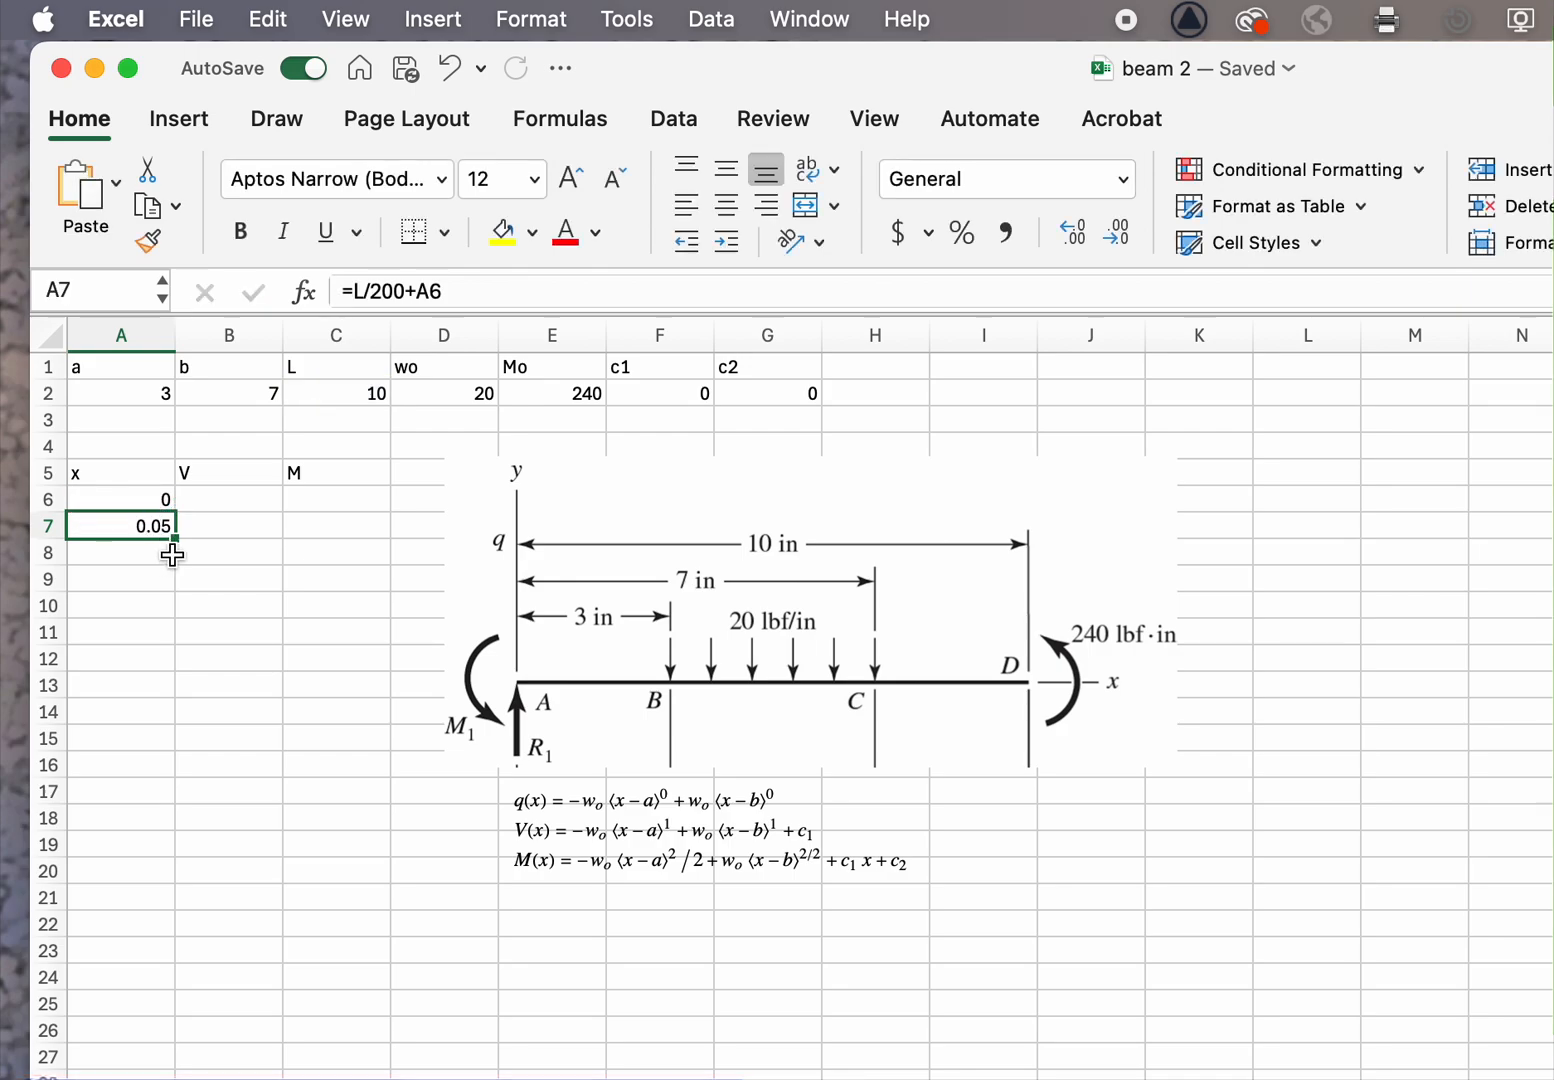
Fill the A7 increment formula down column A through row 206
drag(178, 540, 180, 813)
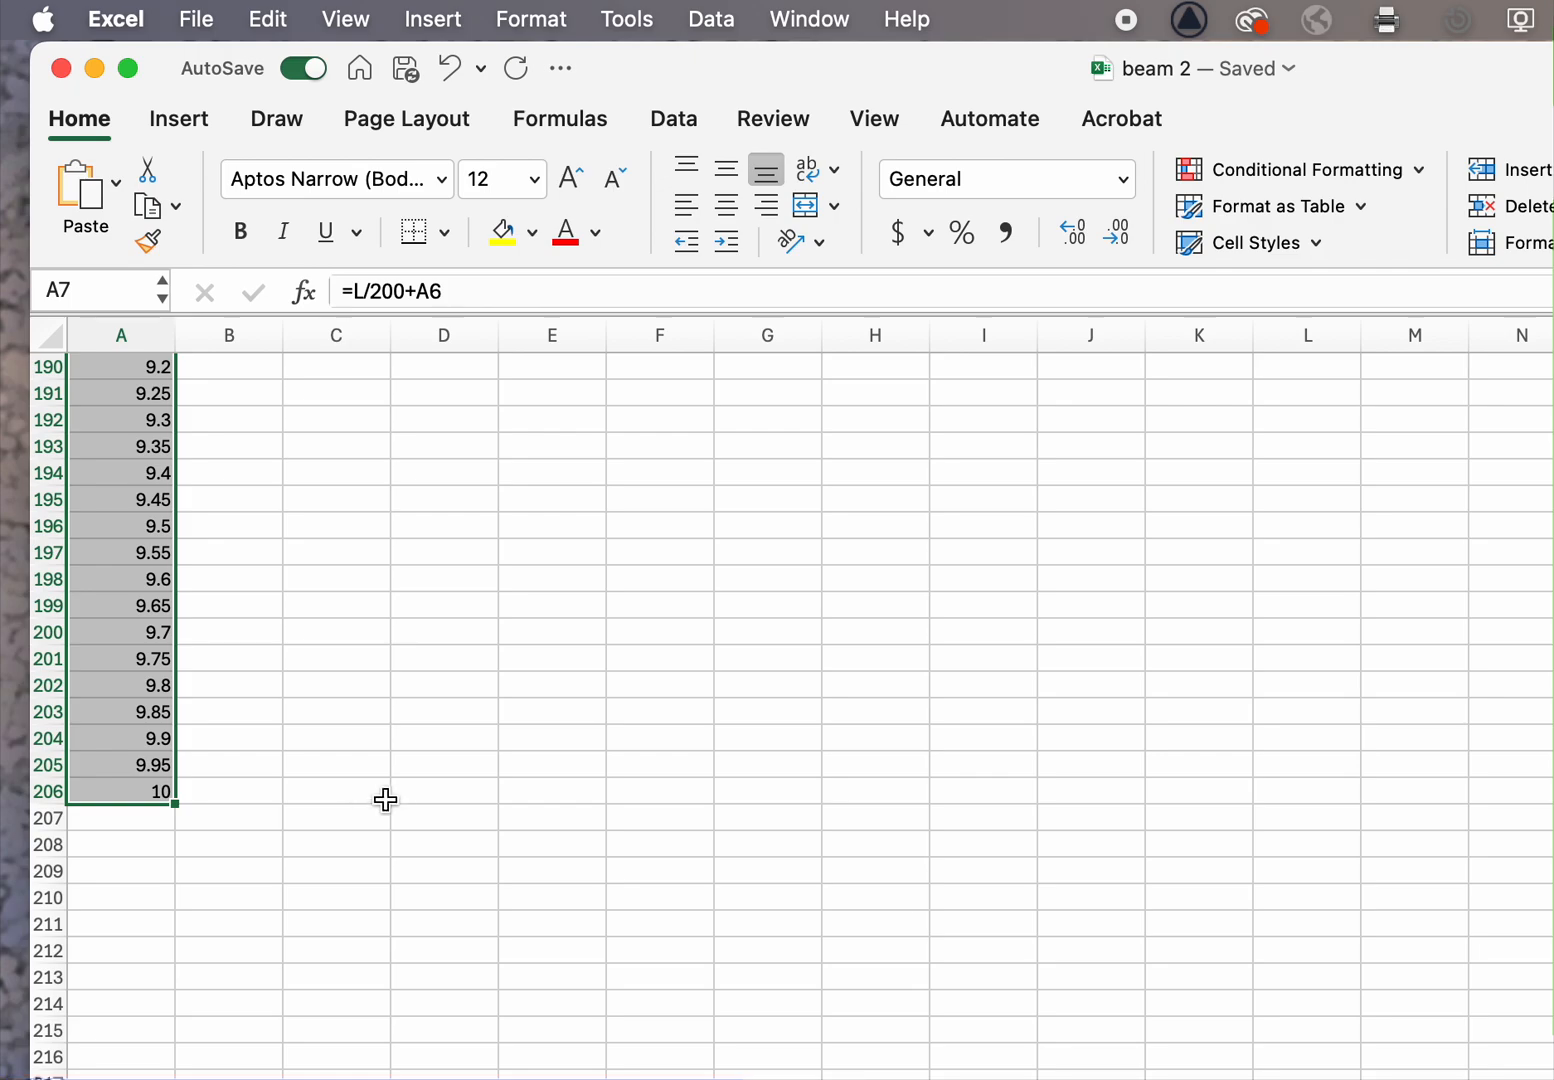
scroll(385, 801, up, 20)
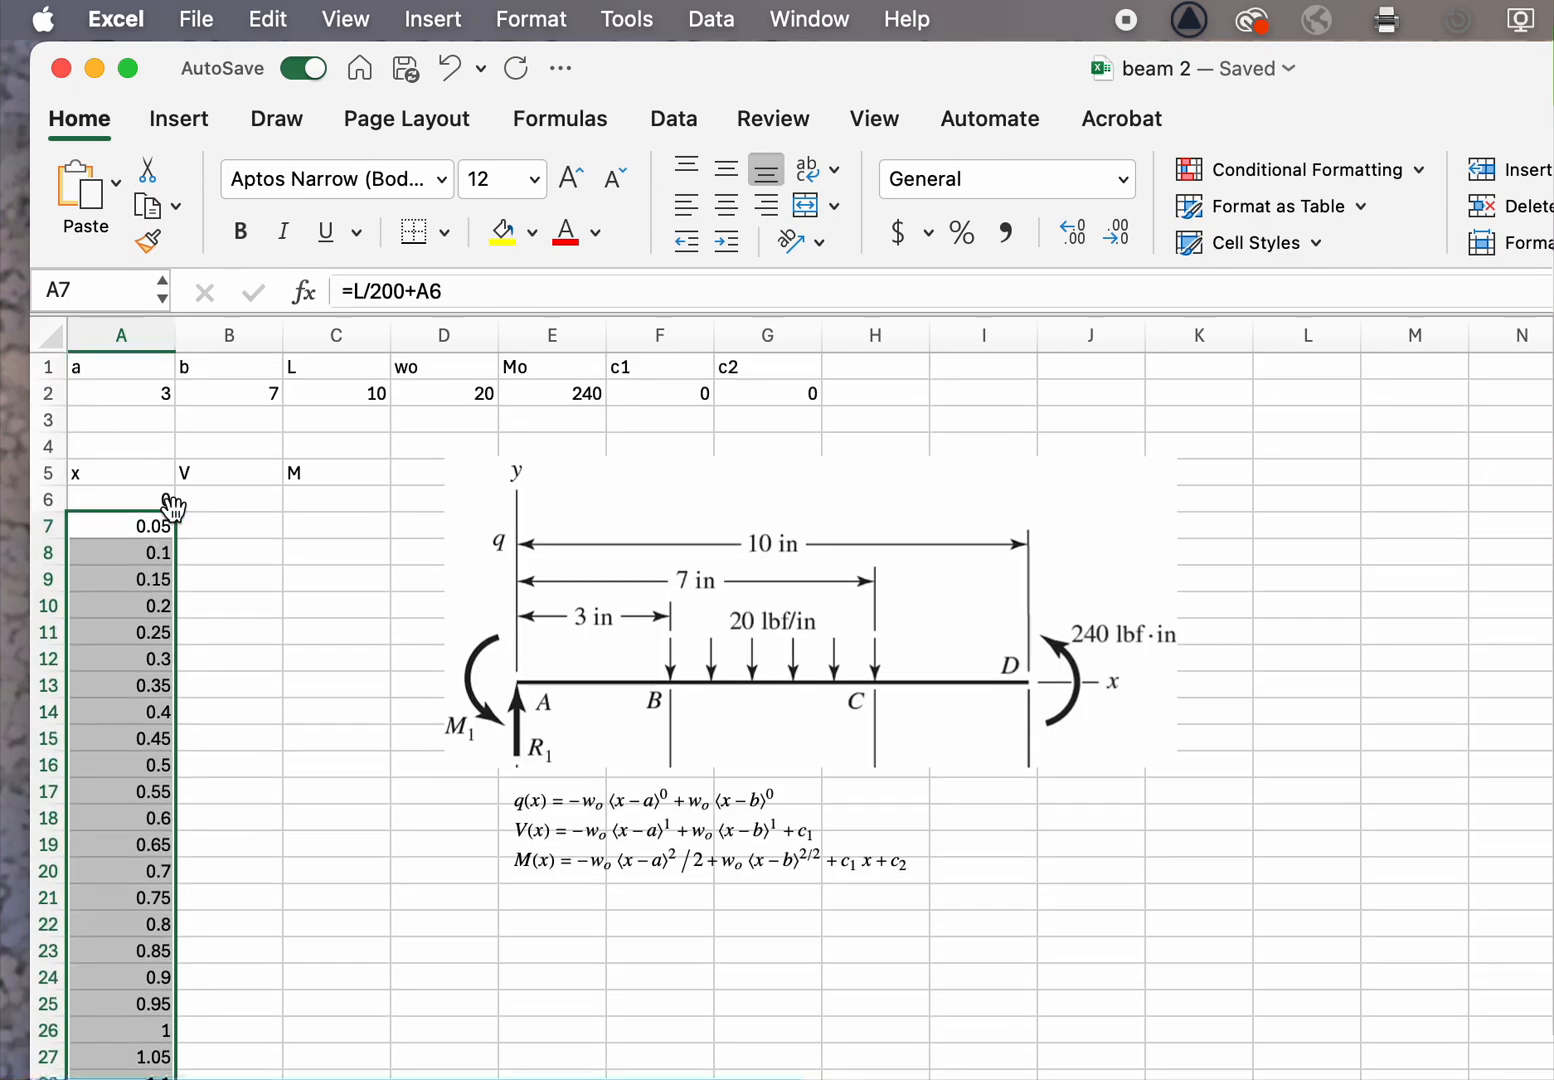
click(205, 526)
Name the range of x values from A6 to A206 x
click(147, 500)
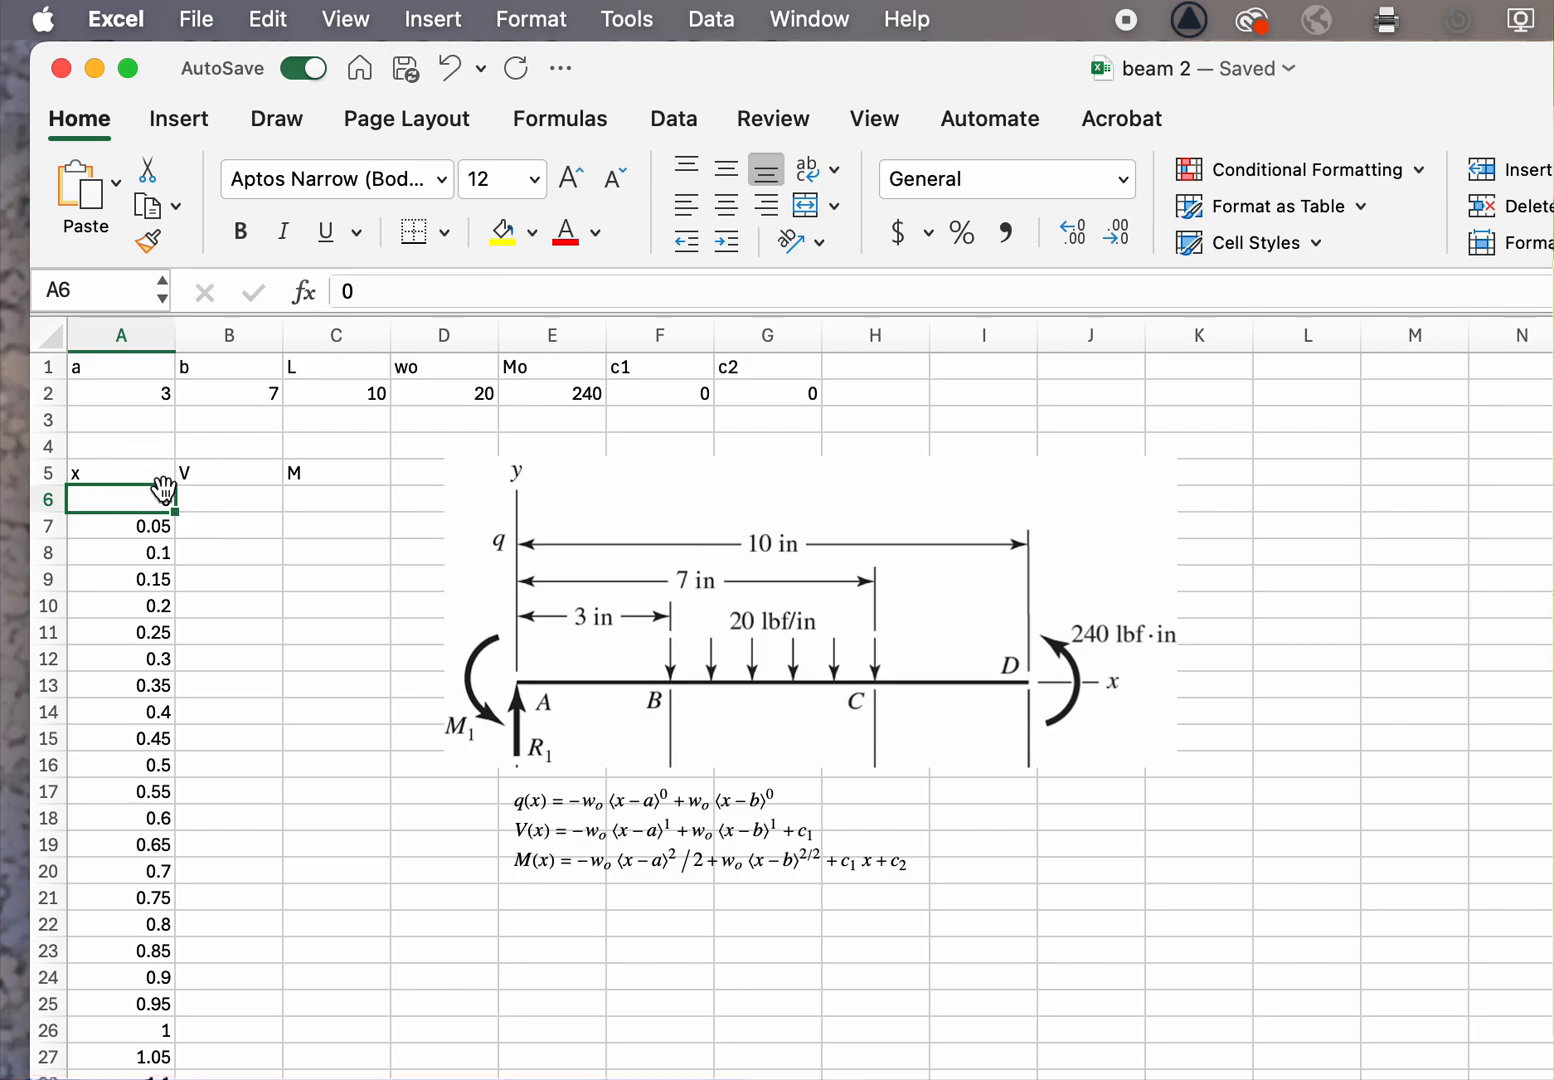
key(ctrl+shift+Down)
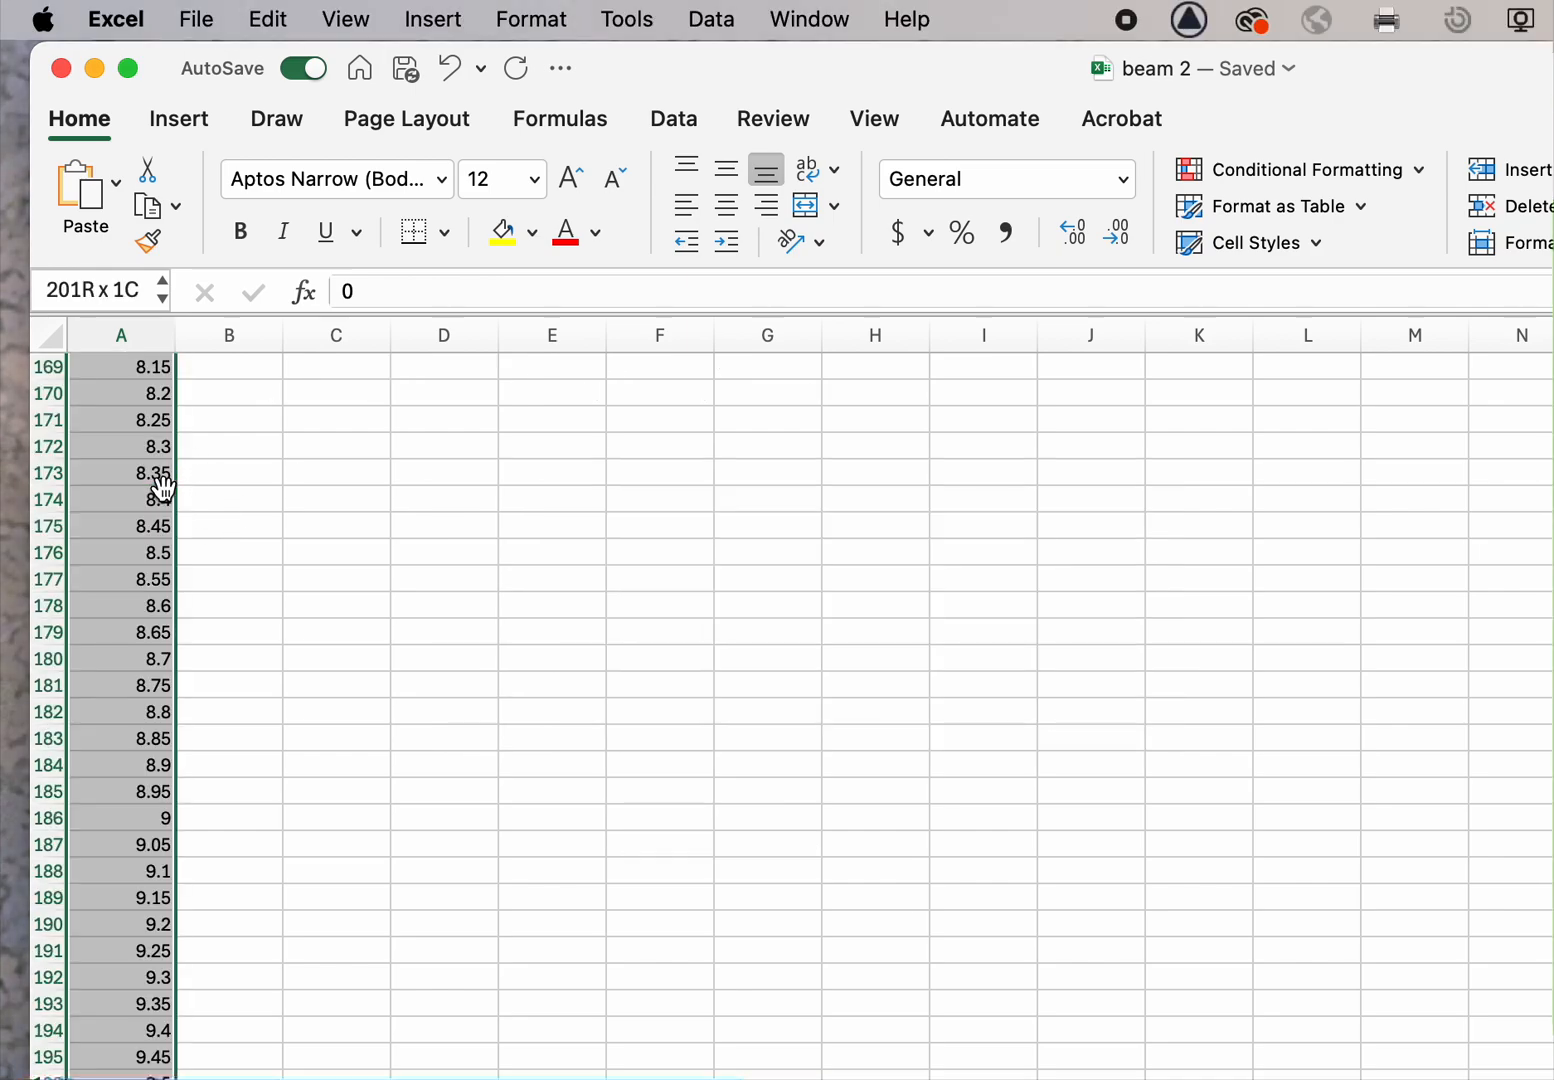
click(104, 296)
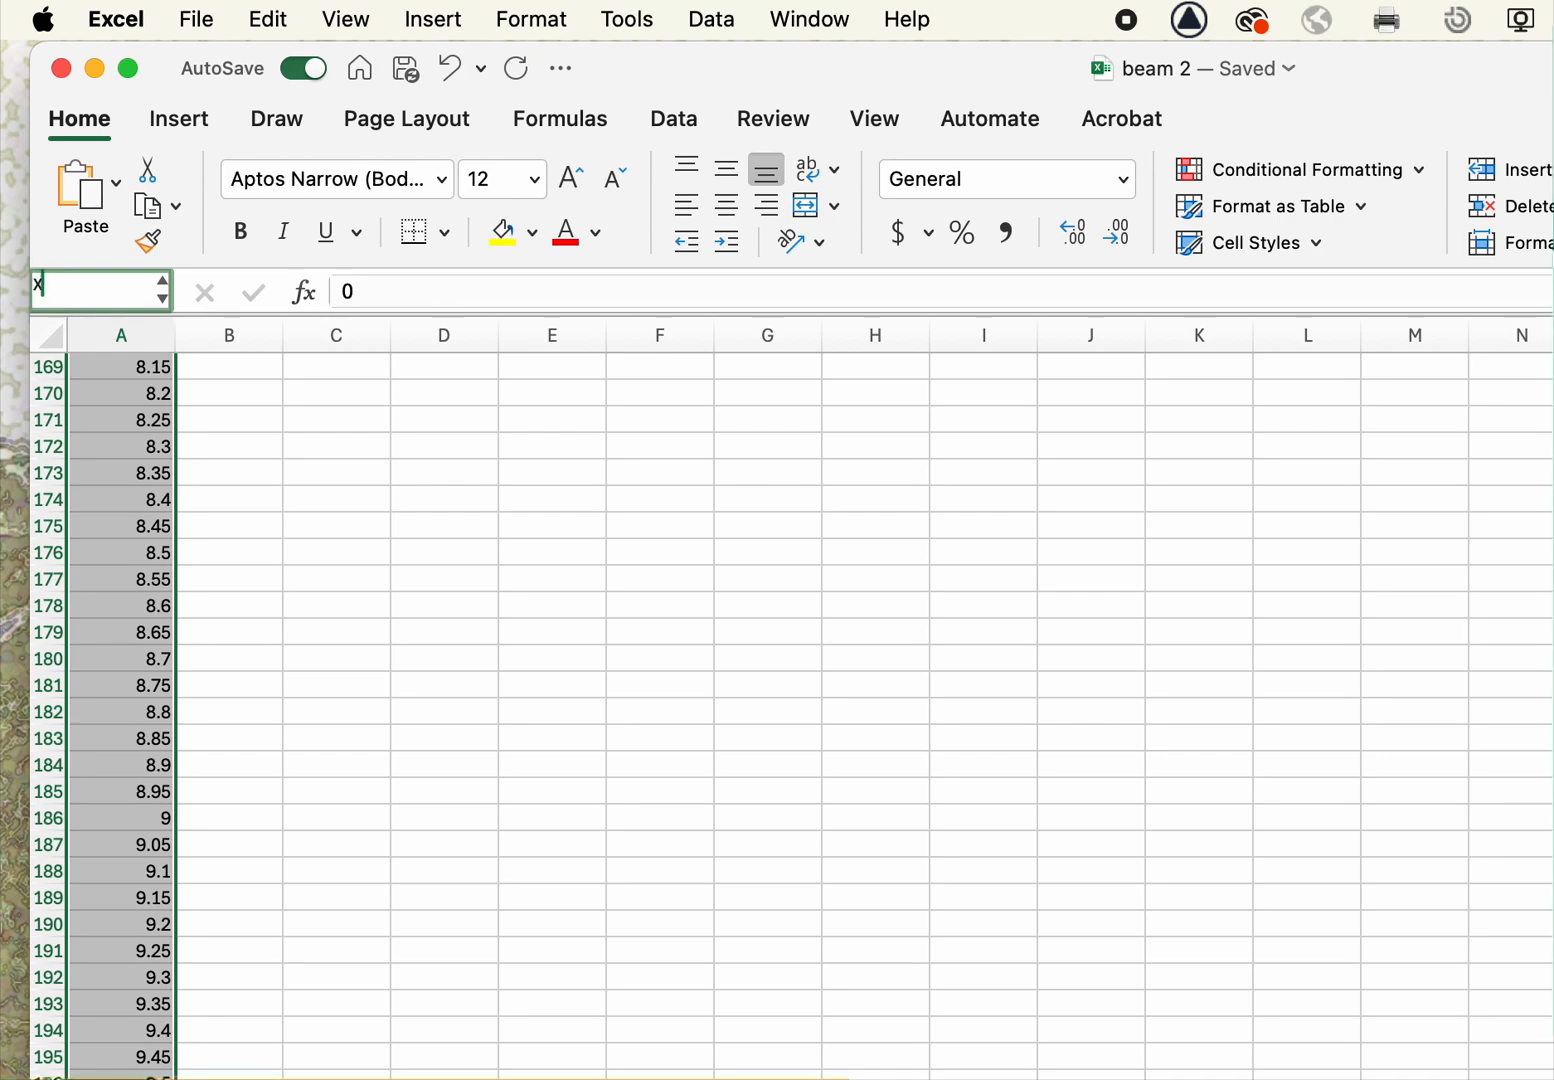
key(Return)
click(208, 497)
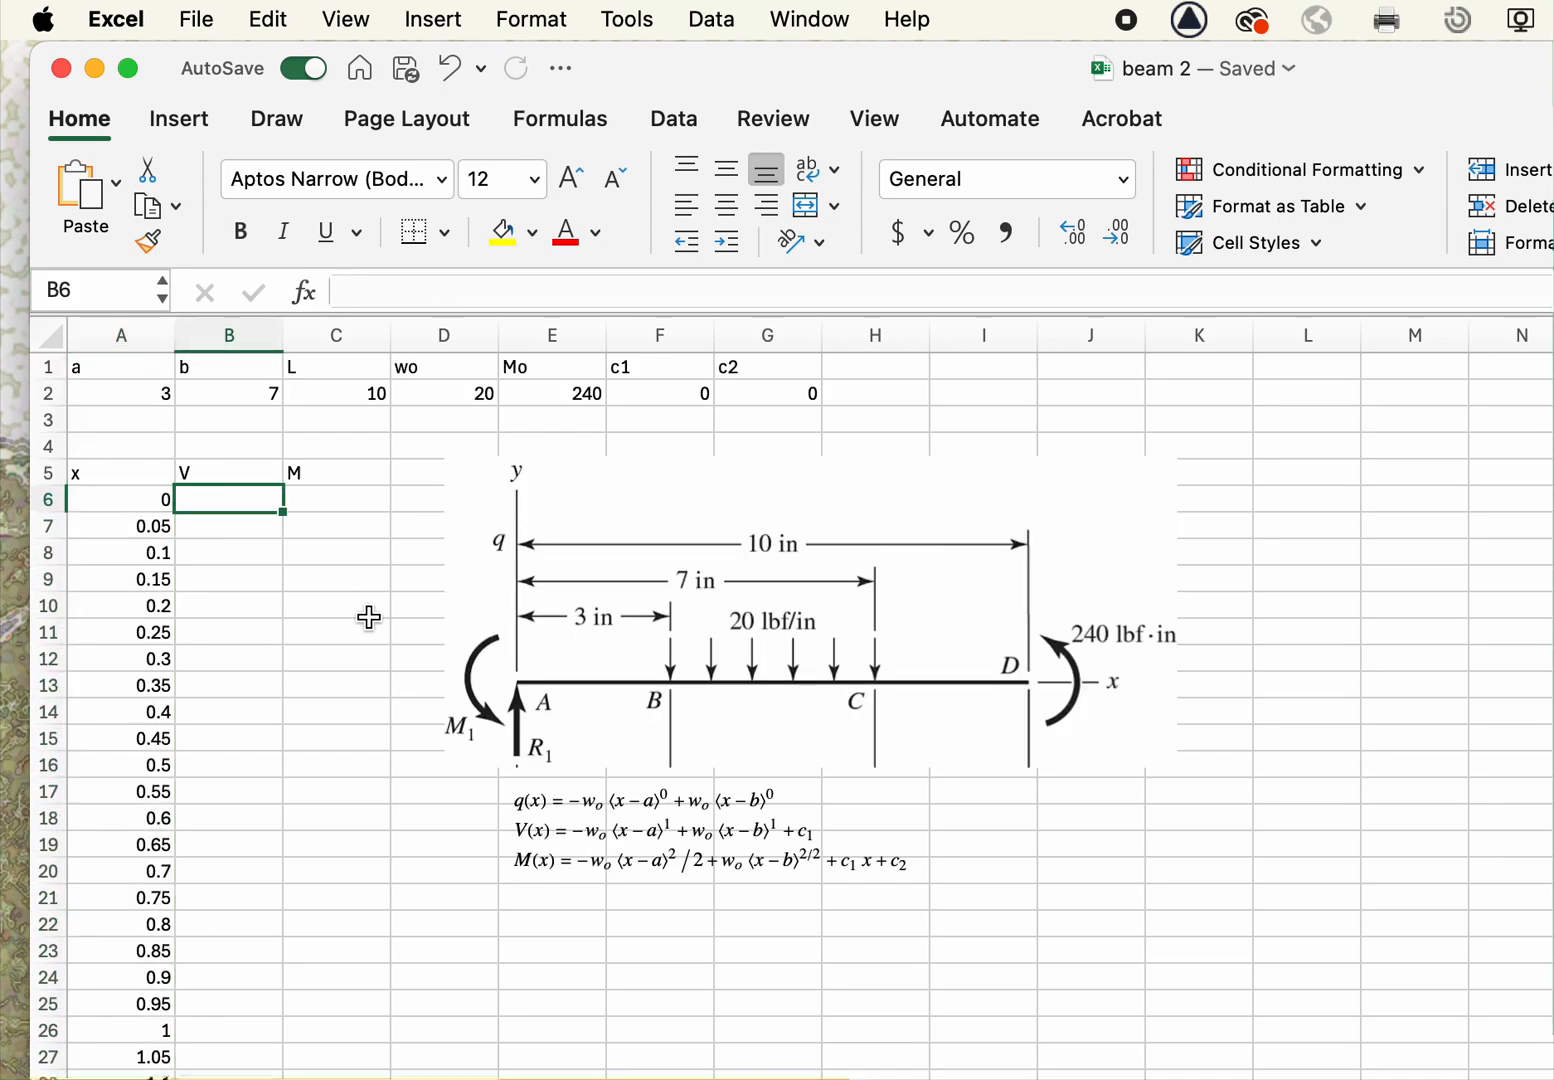
drag(110, 499, 108, 659)
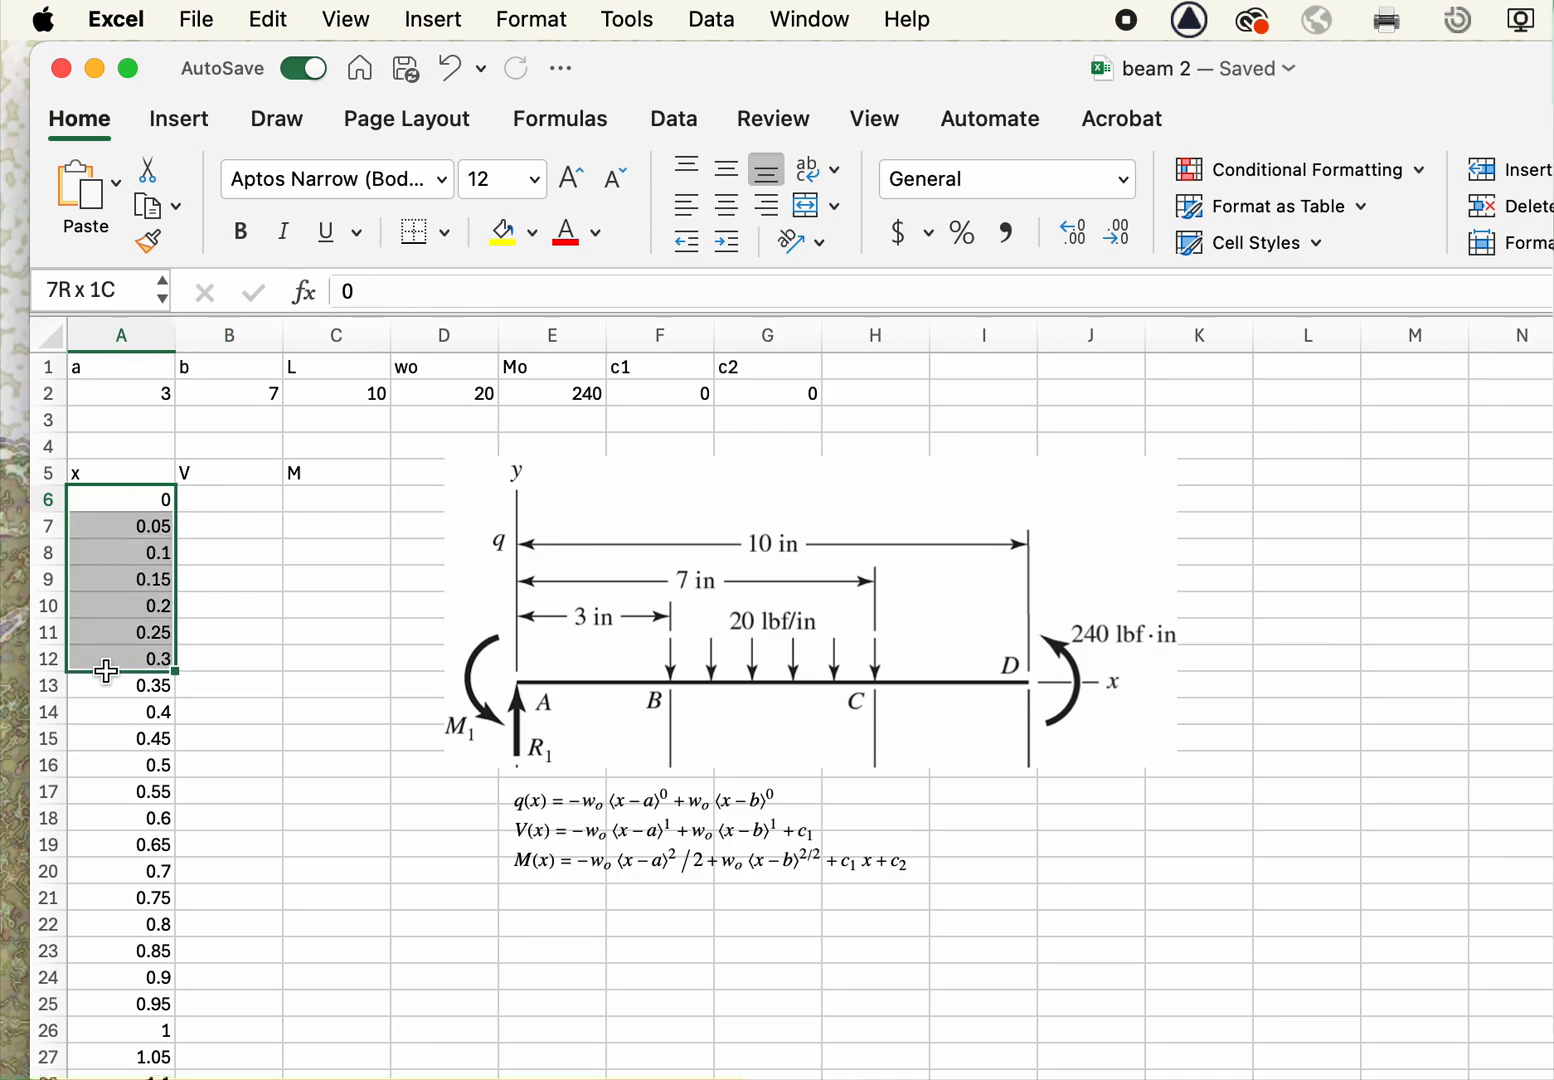
click(217, 497)
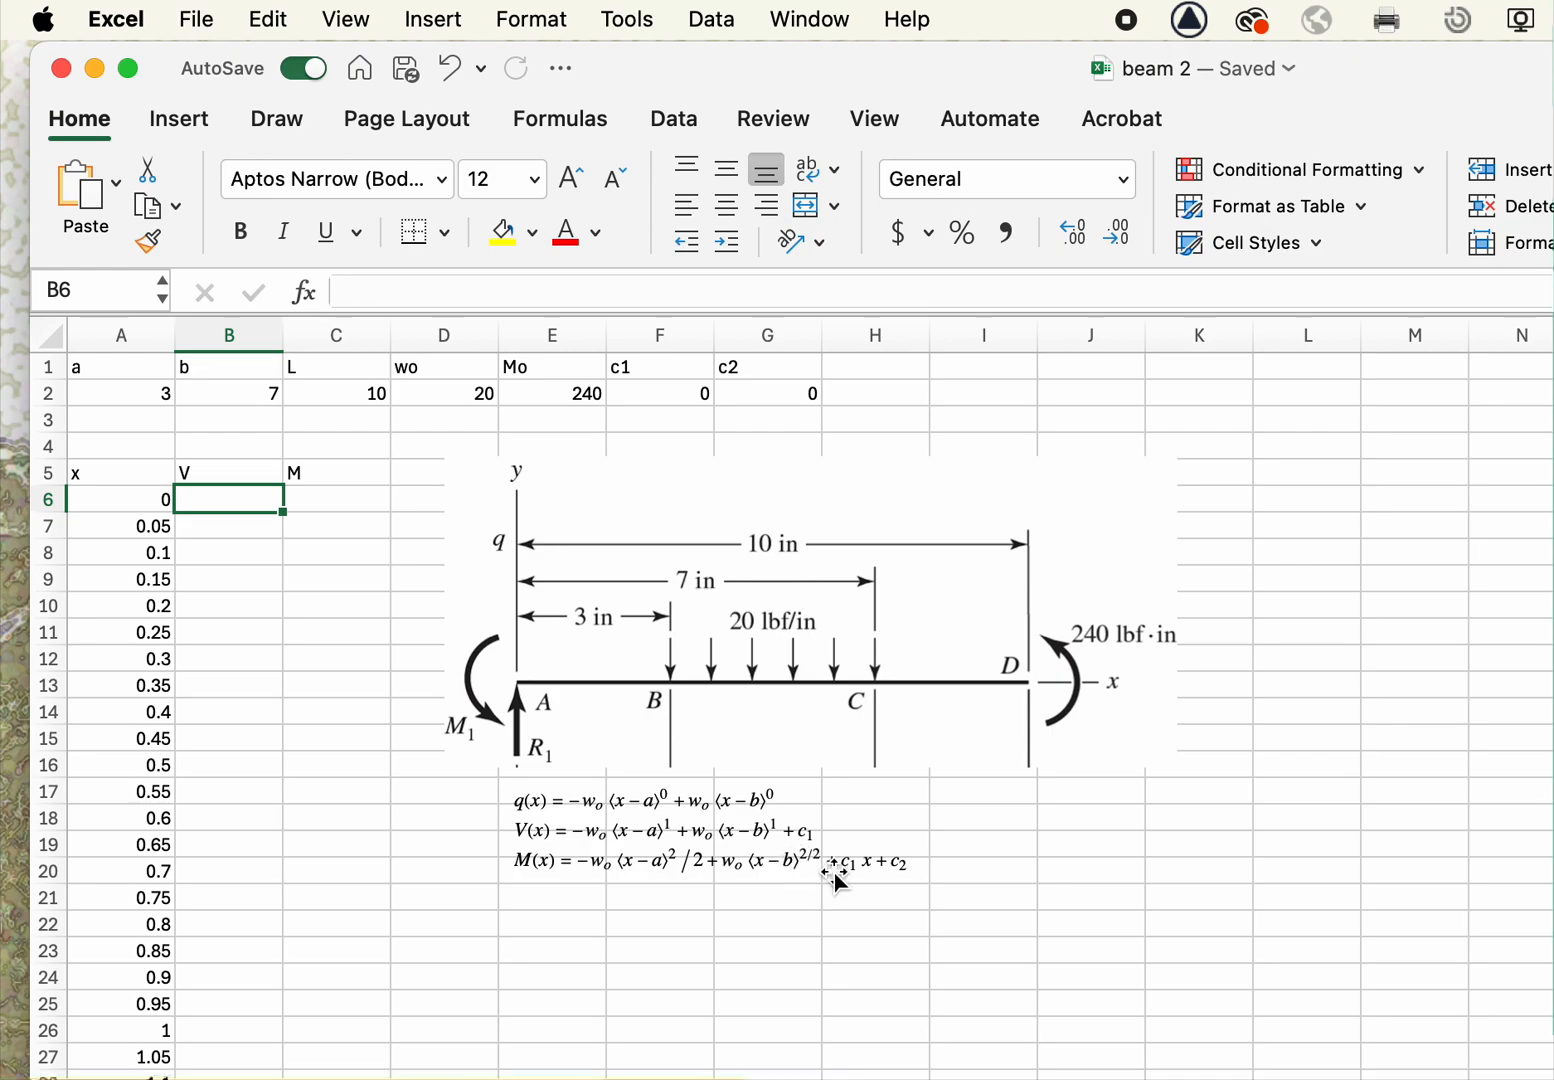
Delete the equations picture below the beam diagram and switch to Mathematica
click(673, 838)
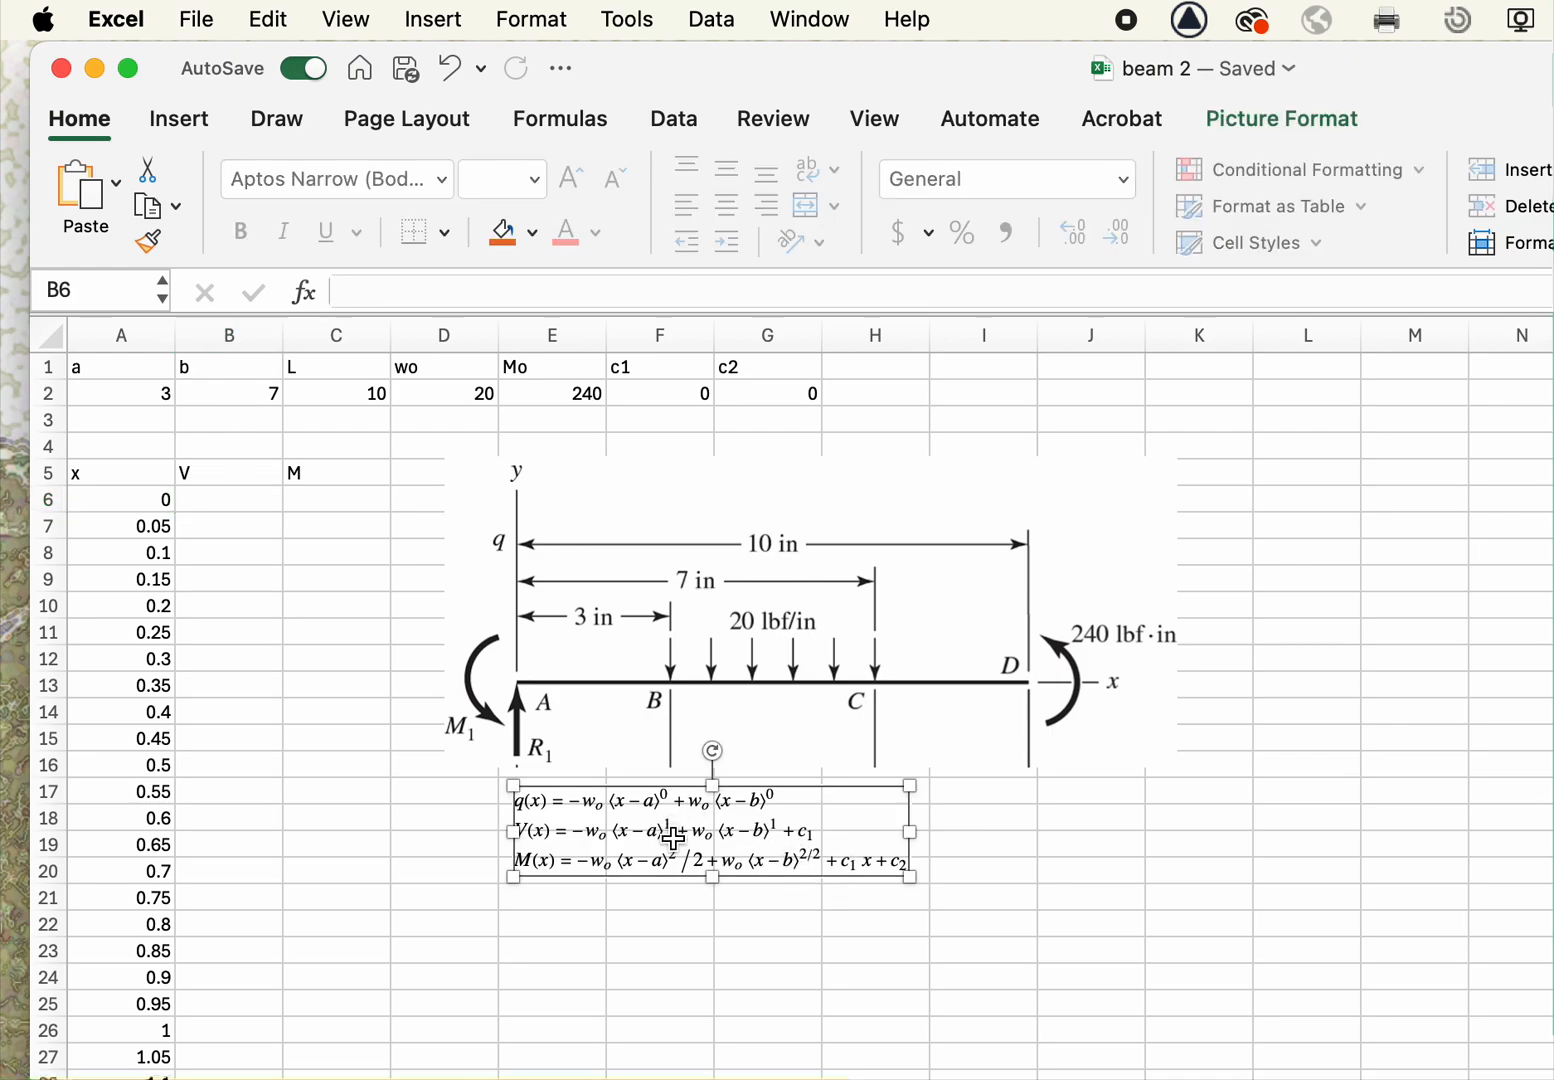
key(Delete)
key(super+Tab)
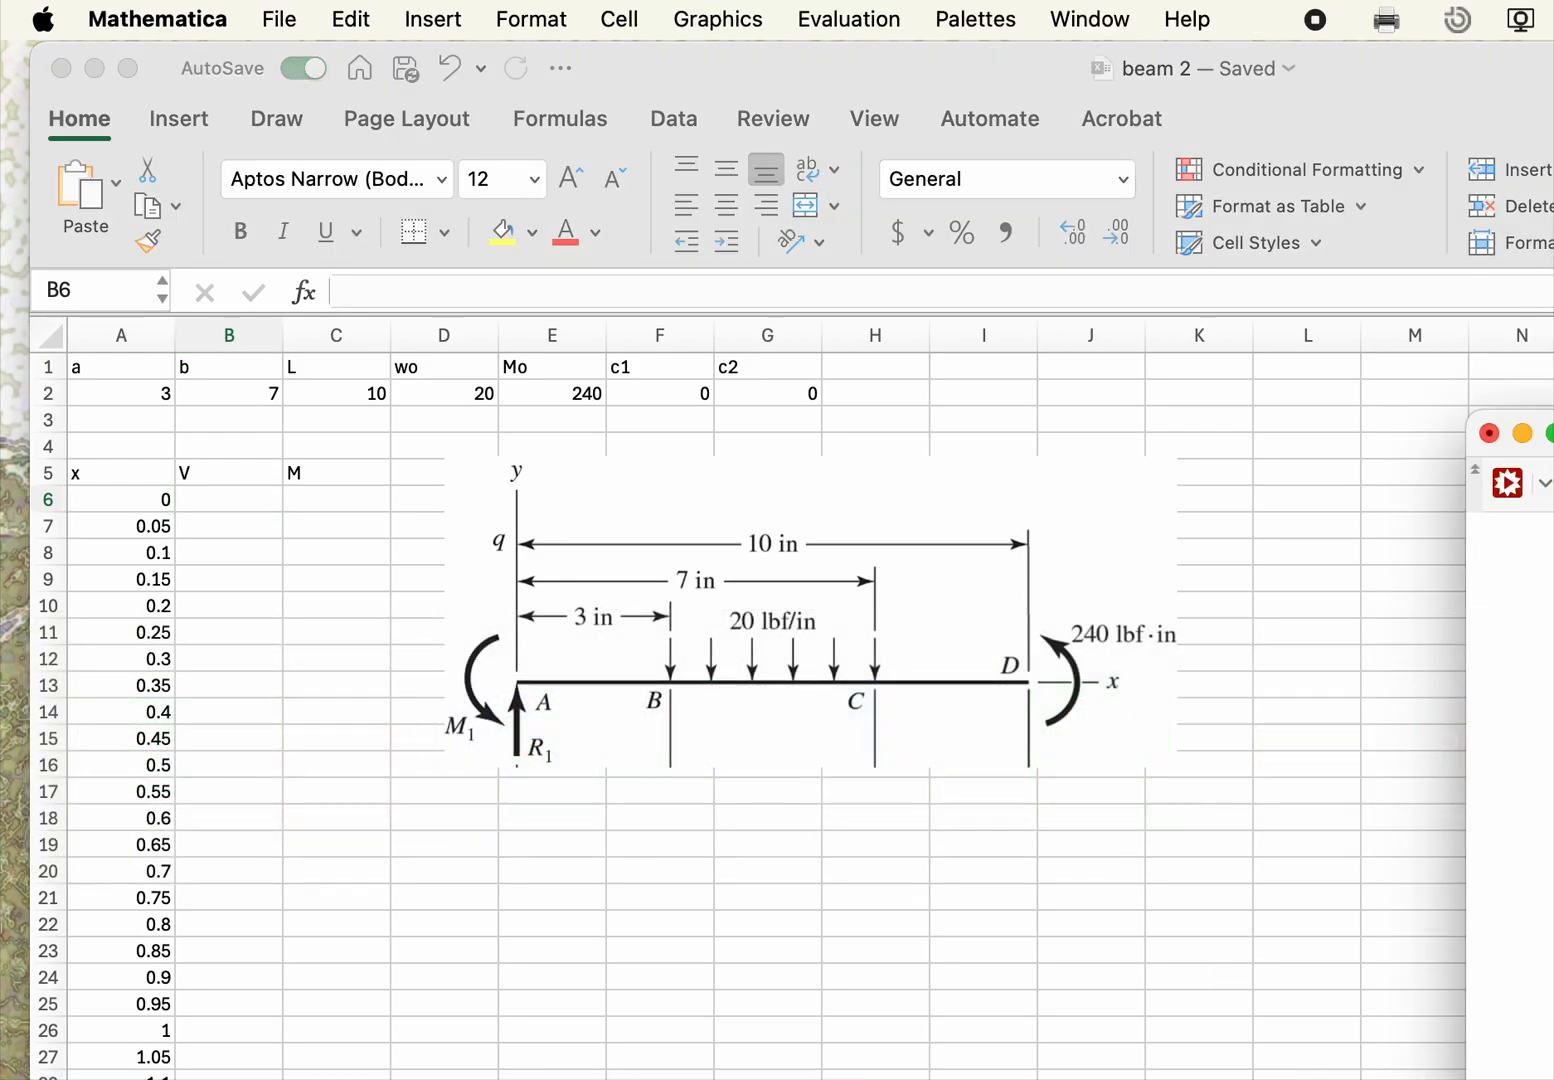
Correct the M(x) equation so that the (x-b) term has exponent 2 and is divided by 2 outside the exponent
drag(1550, 430, 1371, 426)
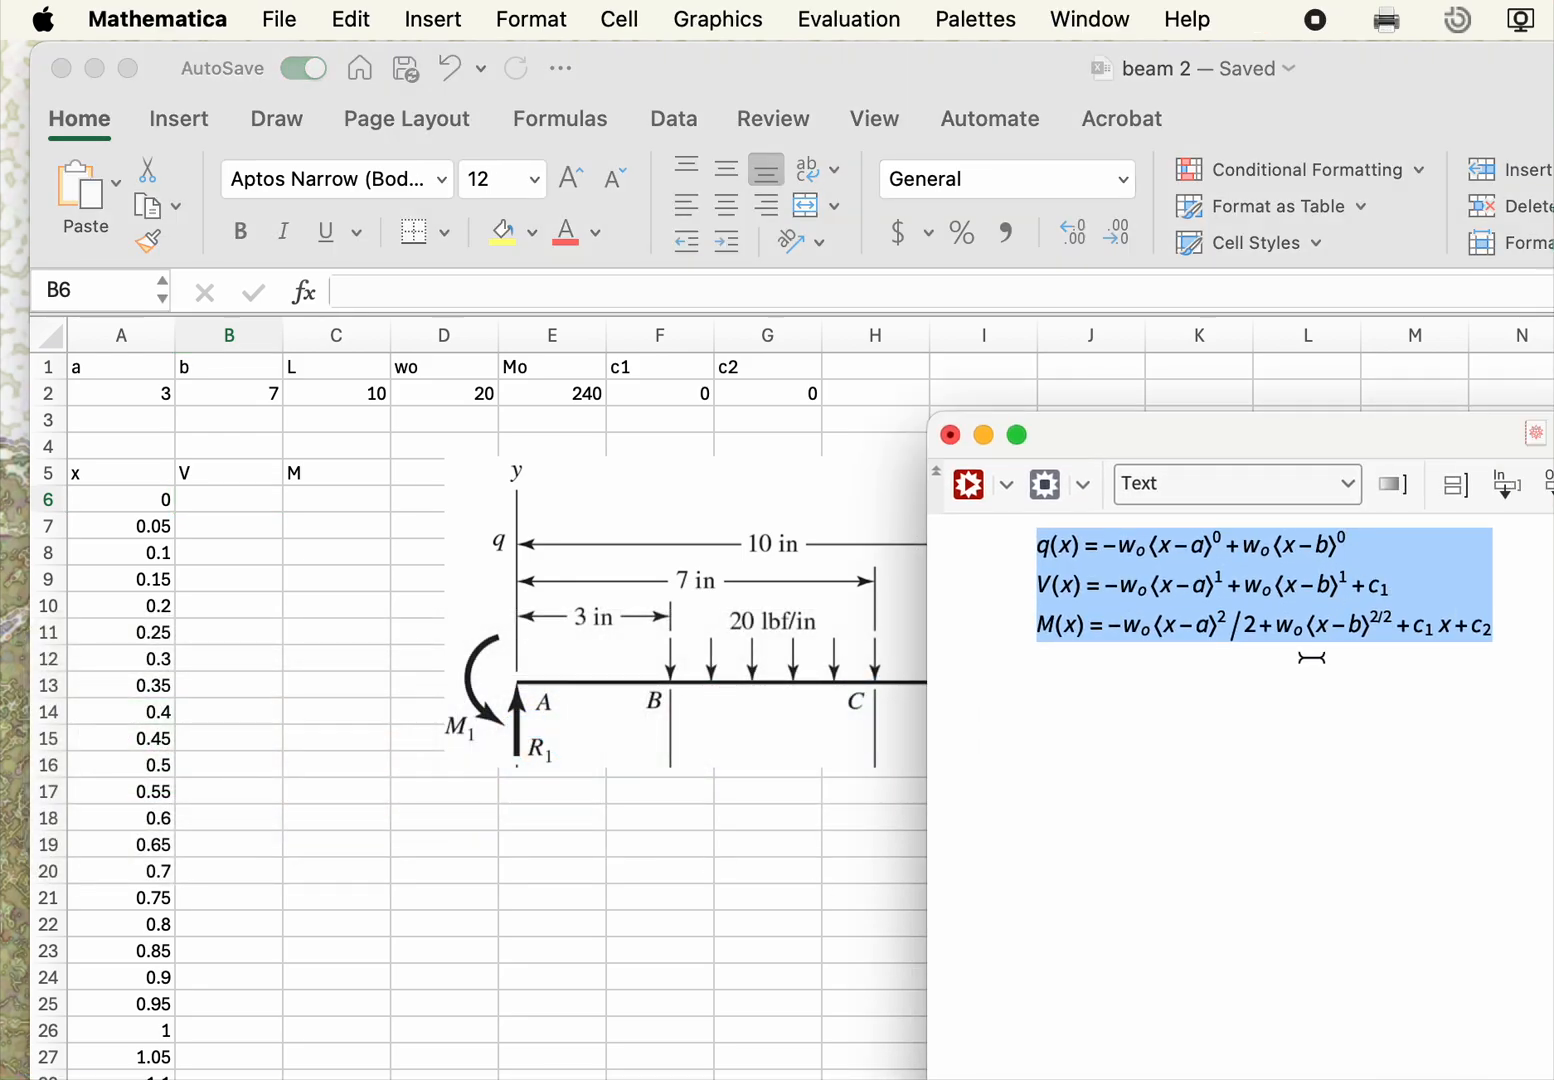
click(1345, 622)
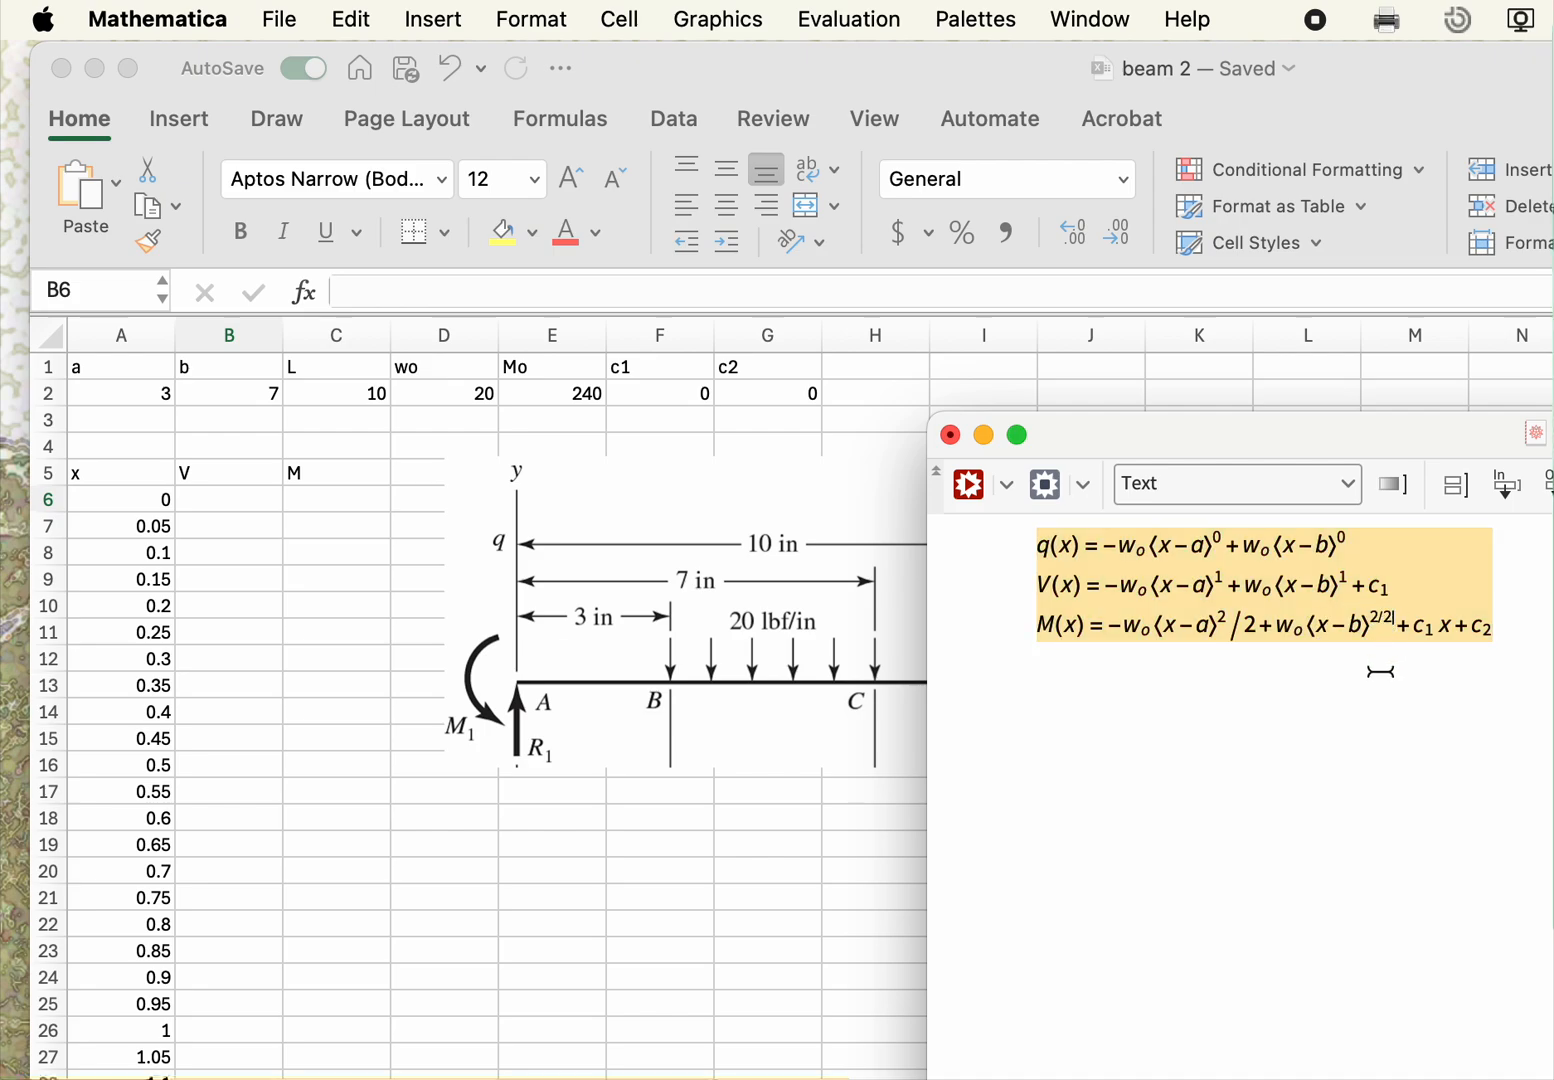
key(BackSpace)
key(BackSpace)
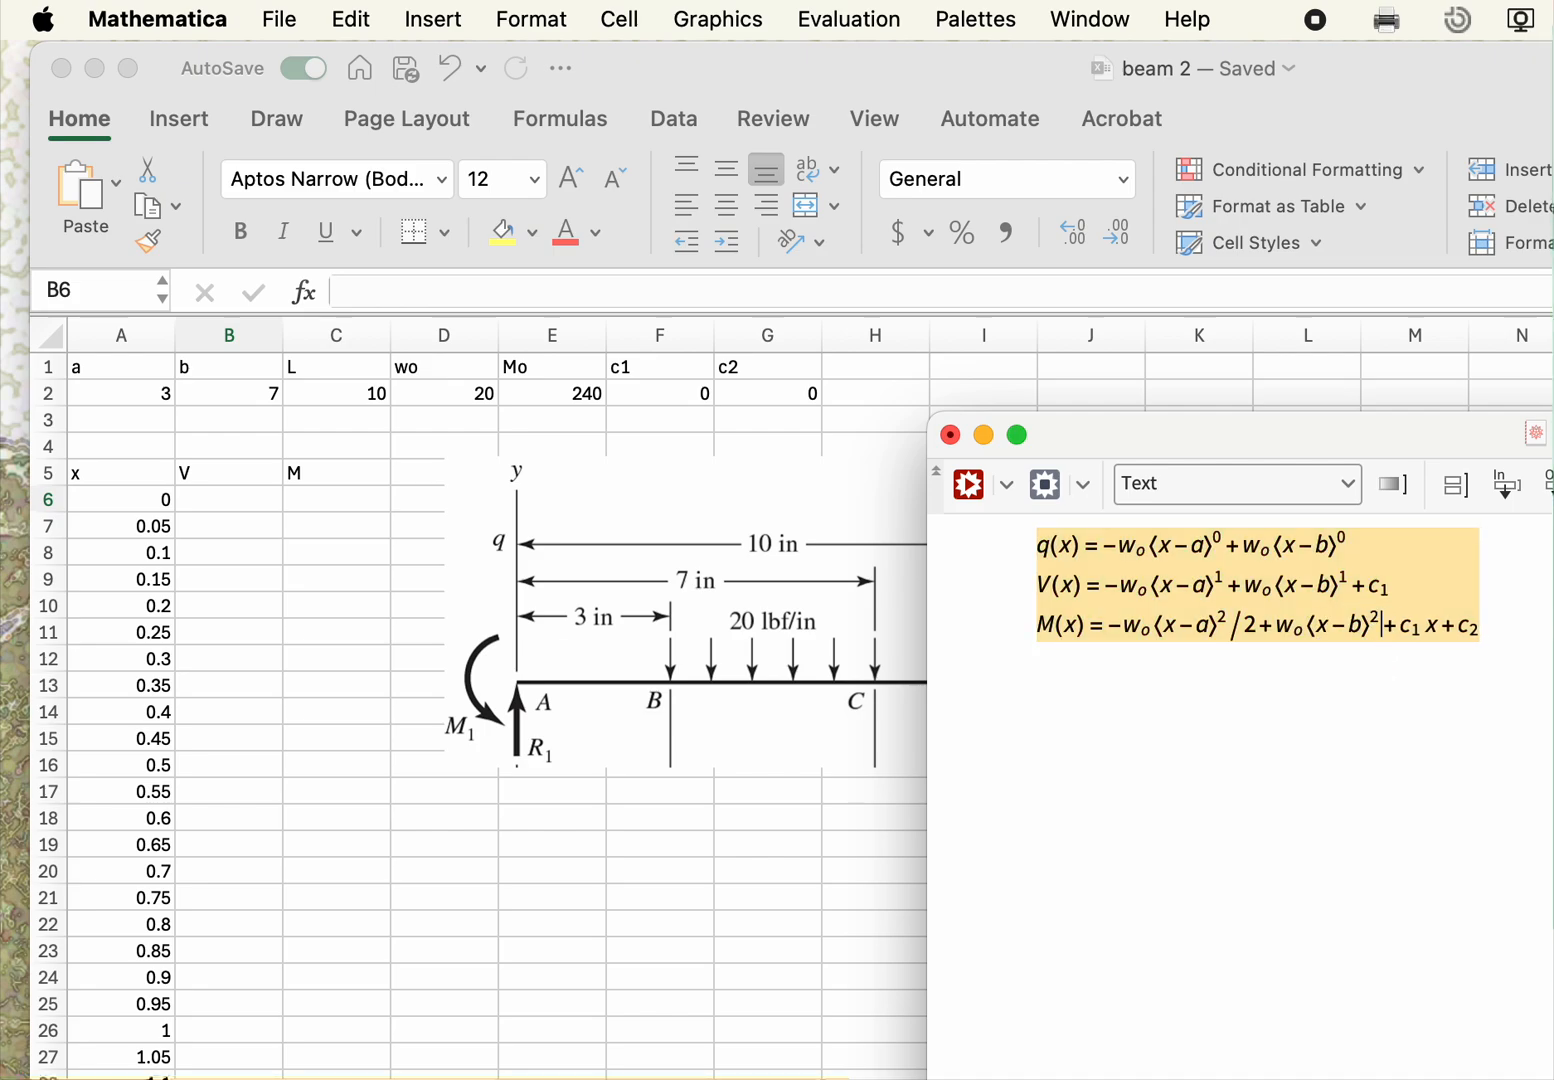
text(/2)
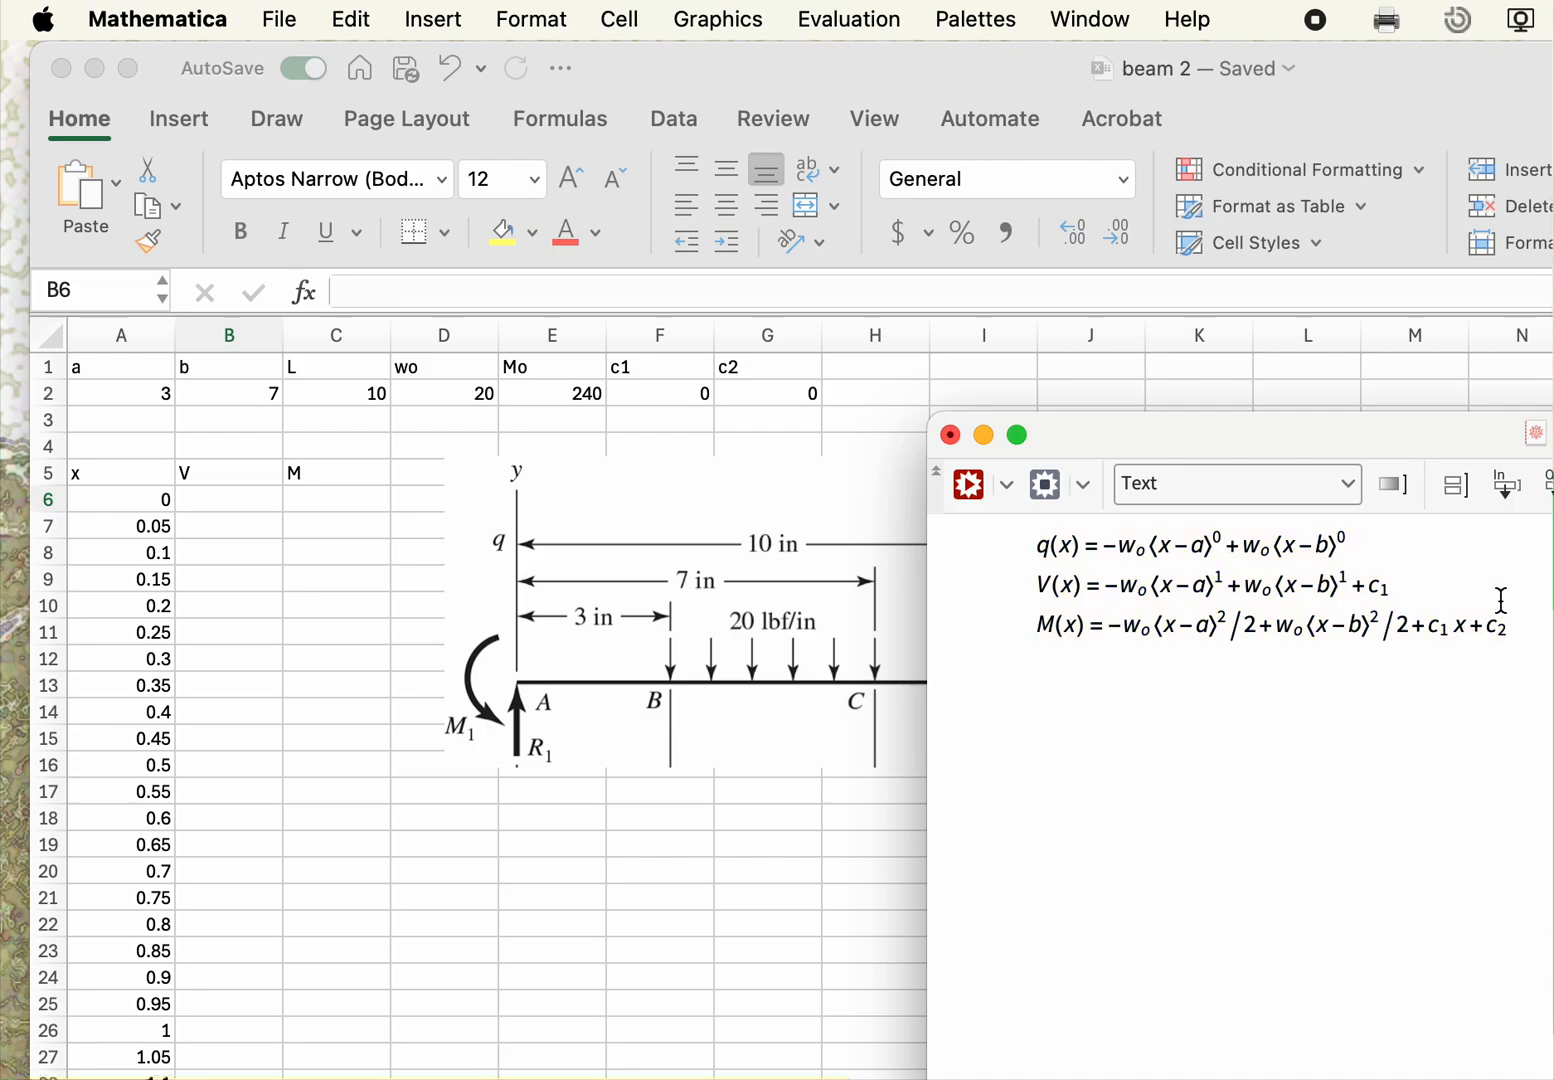
Copy the three equations as PDF, switch to Excel and paste them below the beam diagram at E19
drag(1117, 545, 1026, 548)
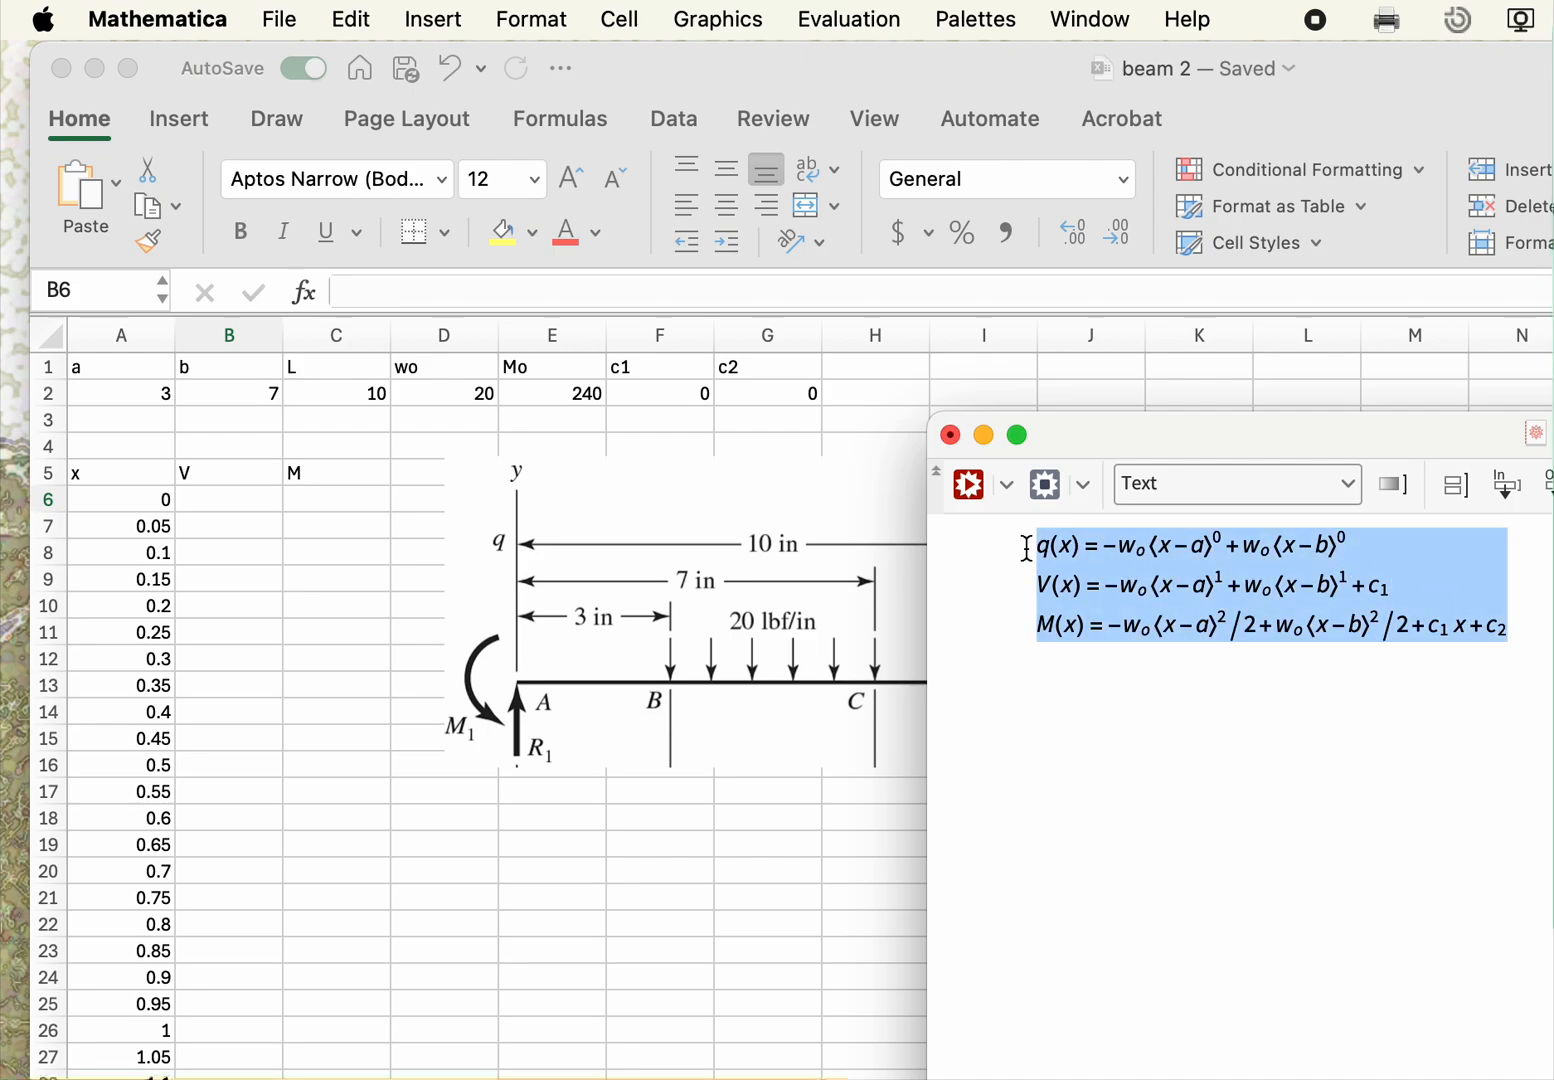
click(347, 17)
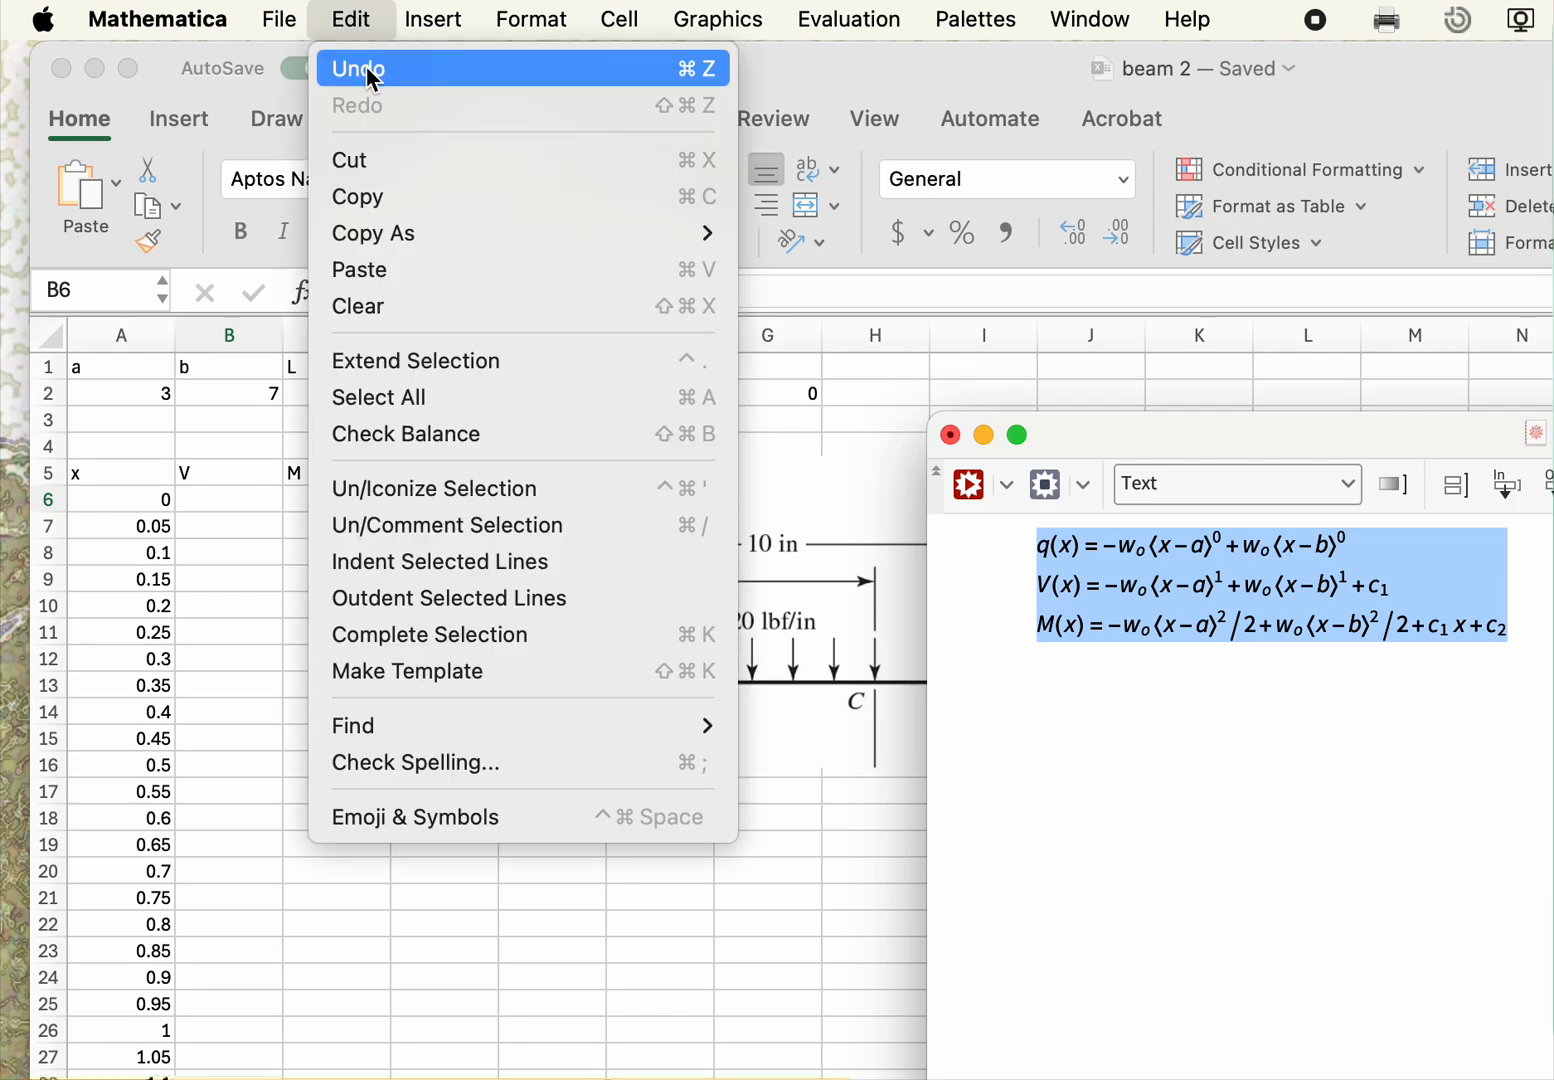
mouse_move(680, 231)
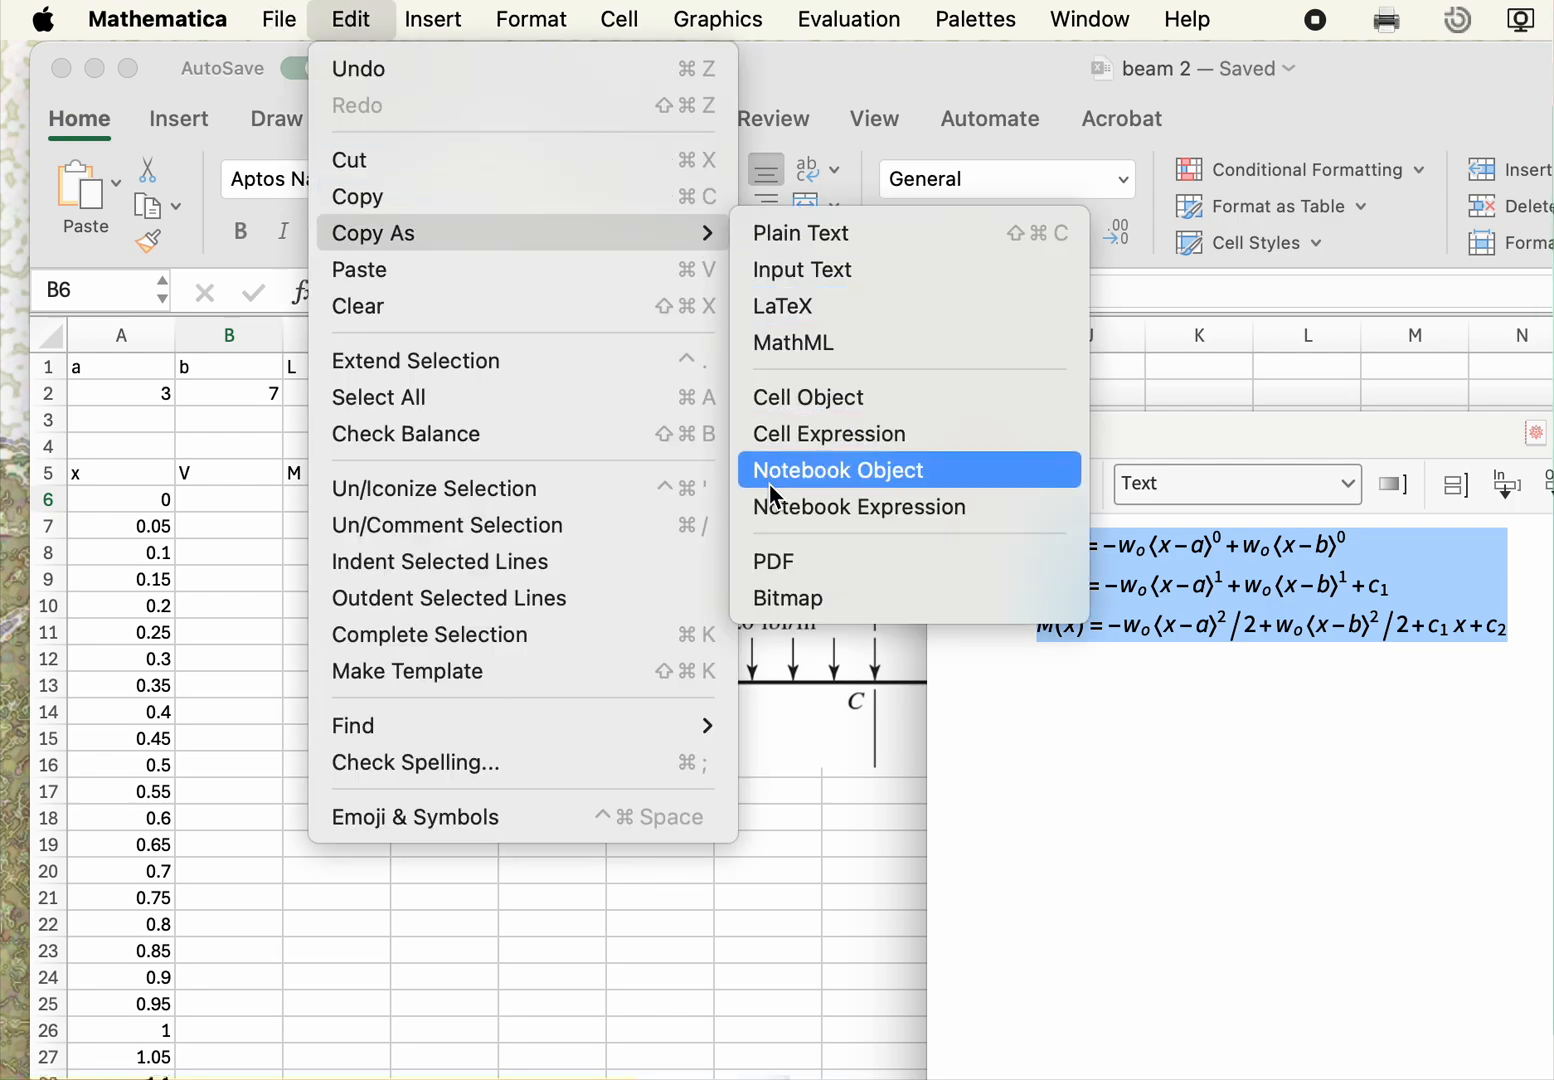
click(785, 566)
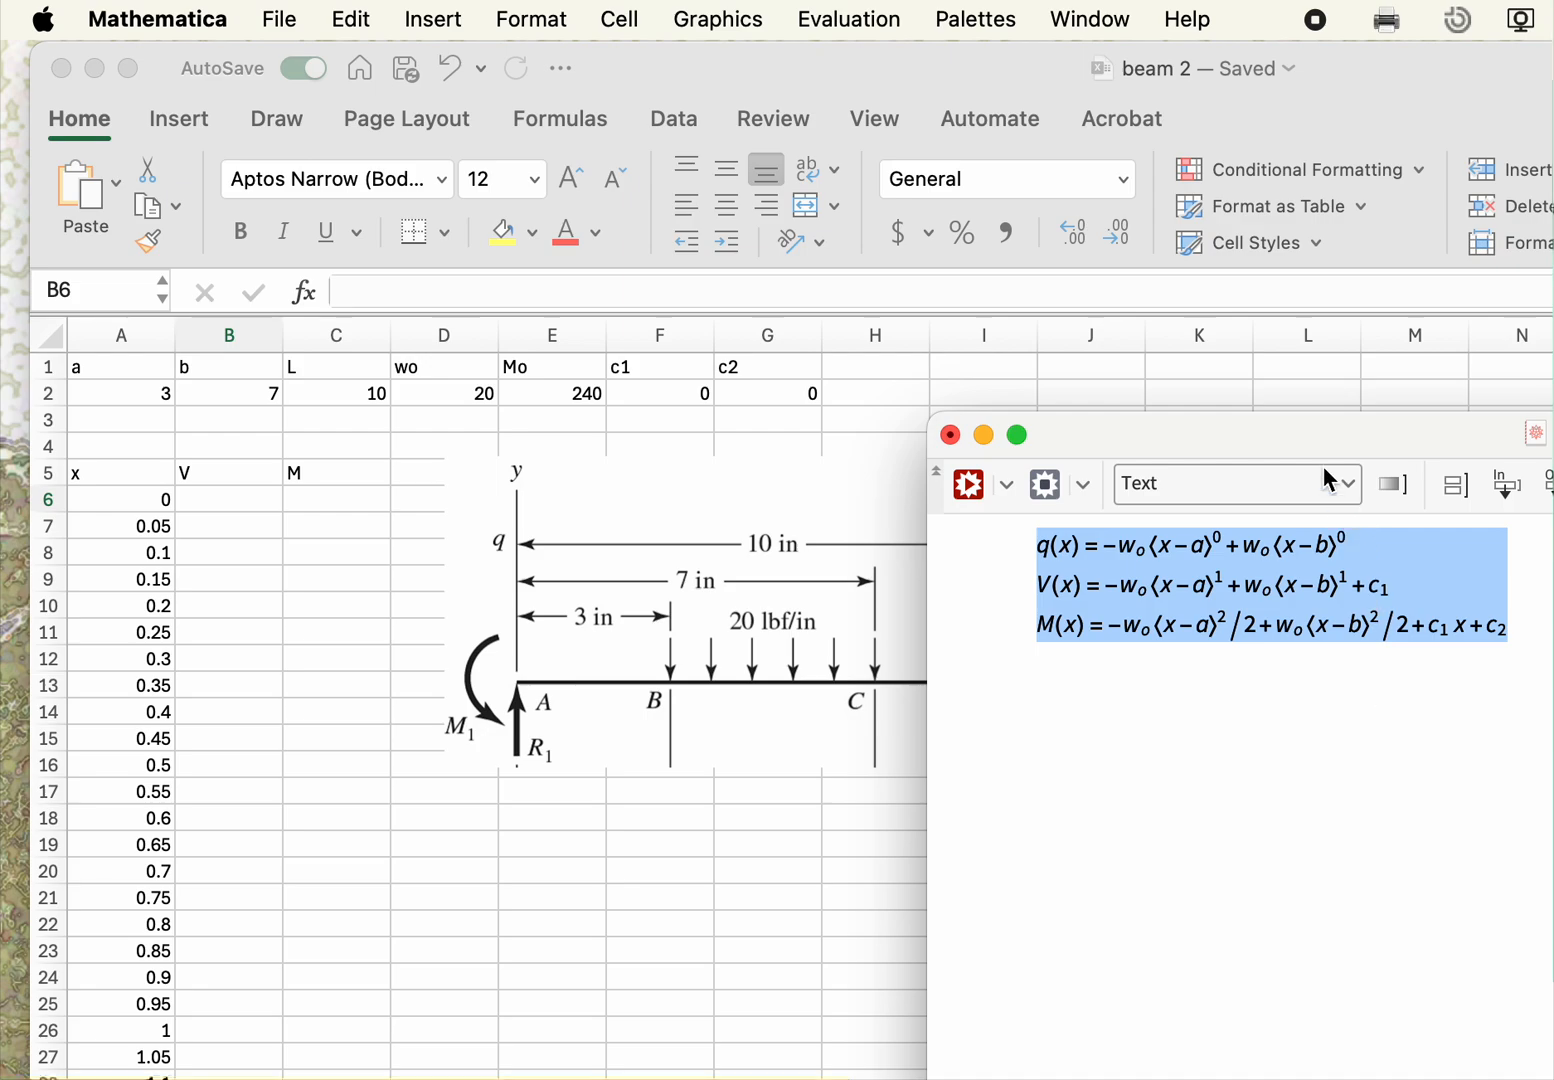
key(super+h)
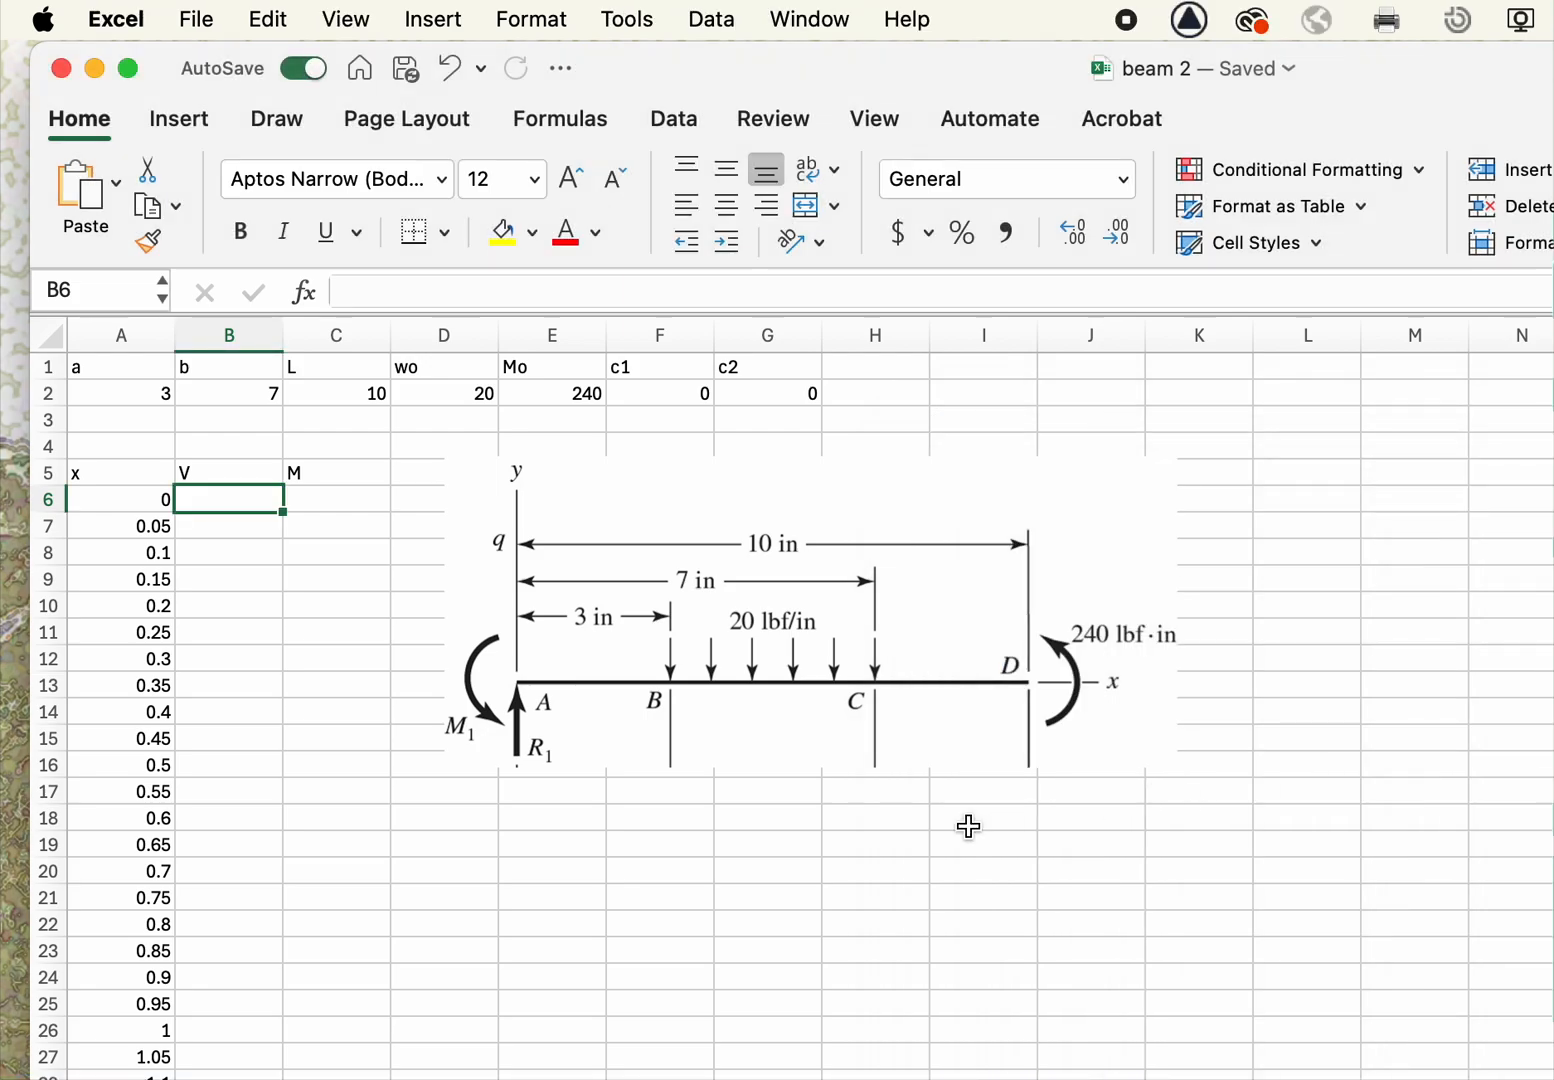
click(562, 845)
key(super+v)
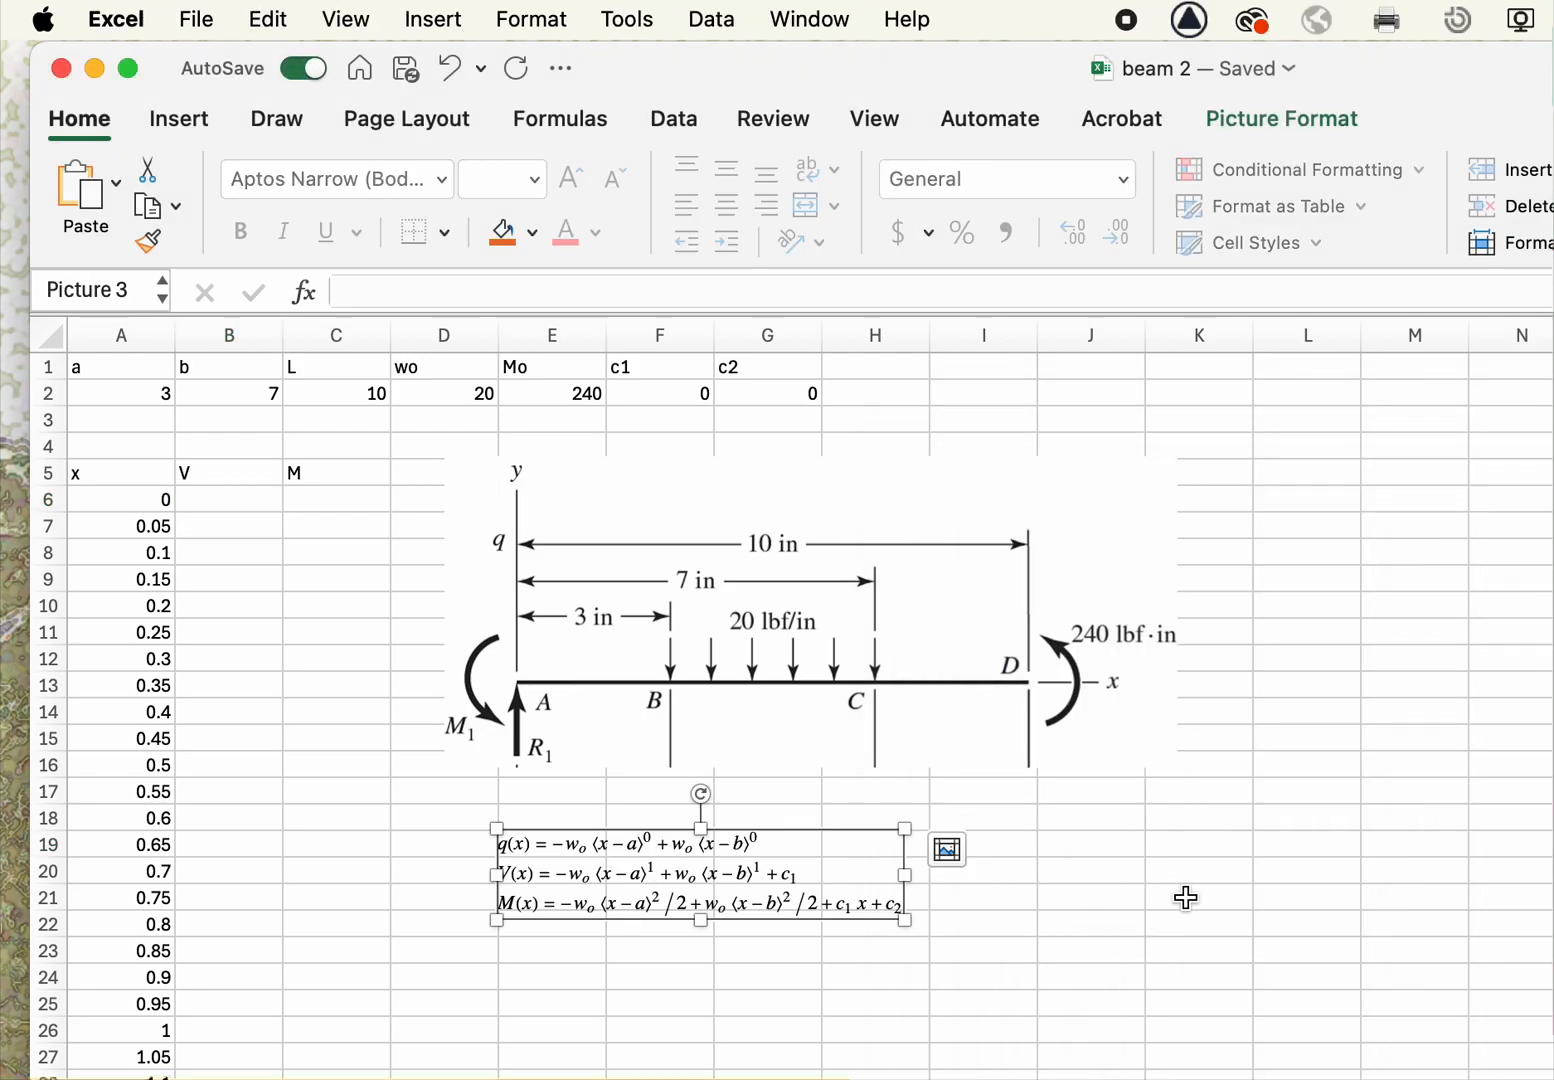
click(1250, 862)
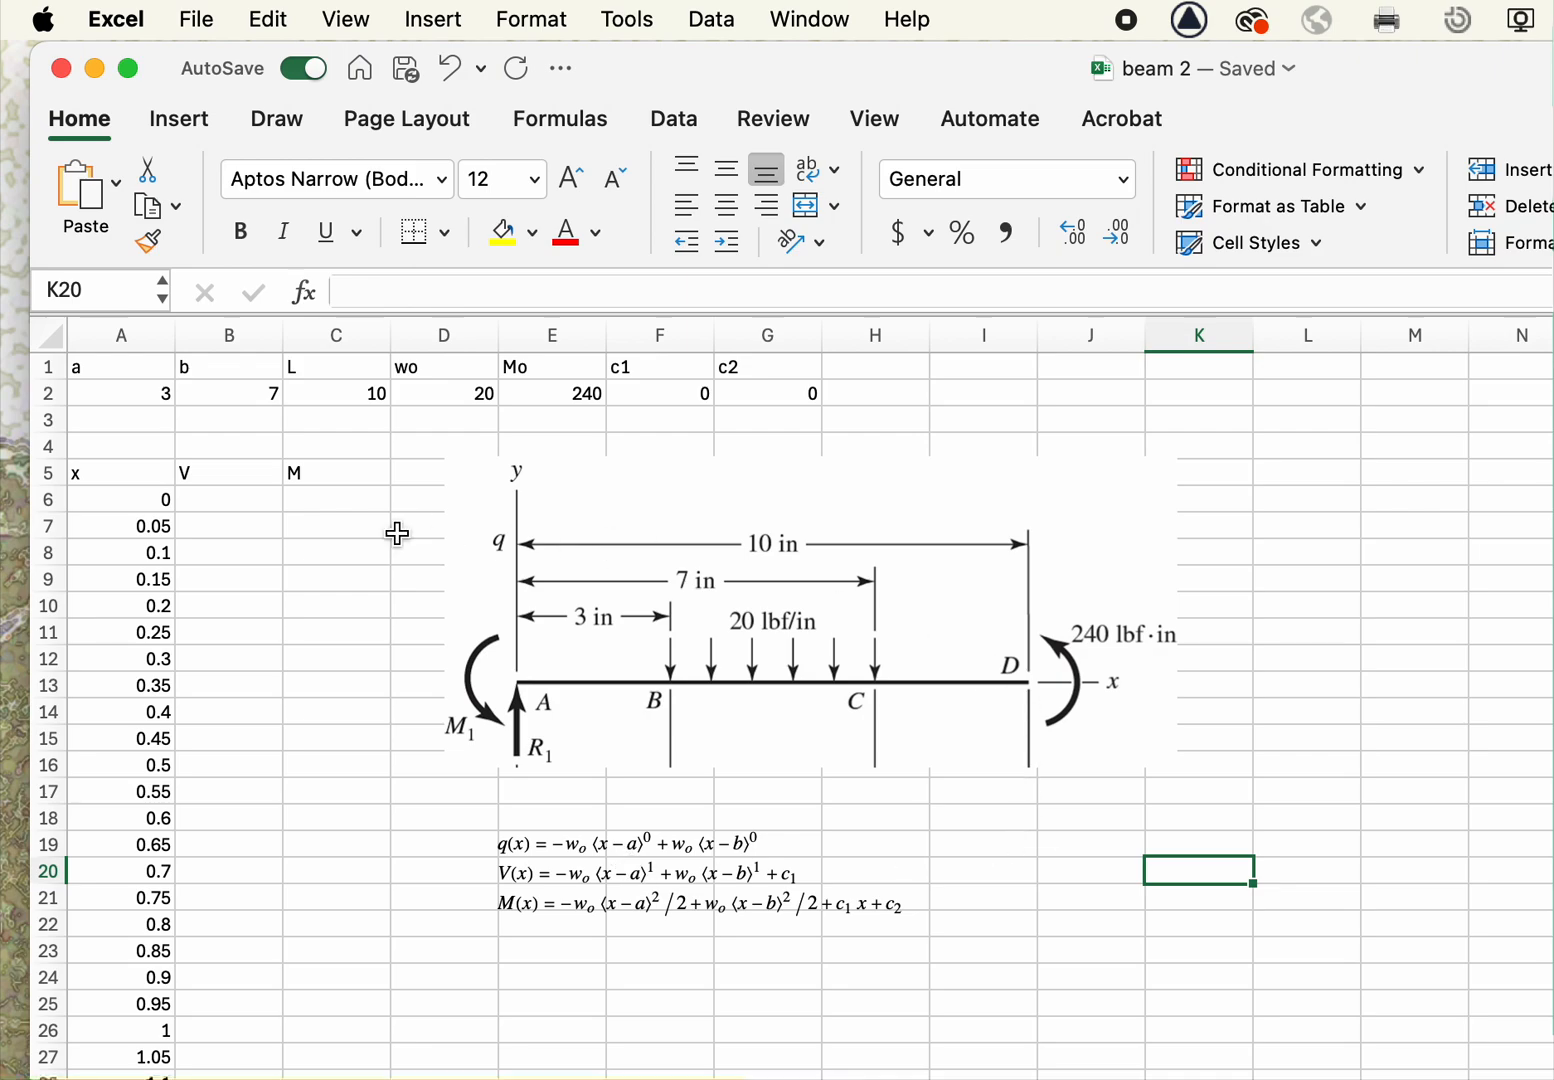
Start the shear formula in B6 with the first singularity term =-wo*(x-a)^1*if(x<a,0,1)
click(255, 494)
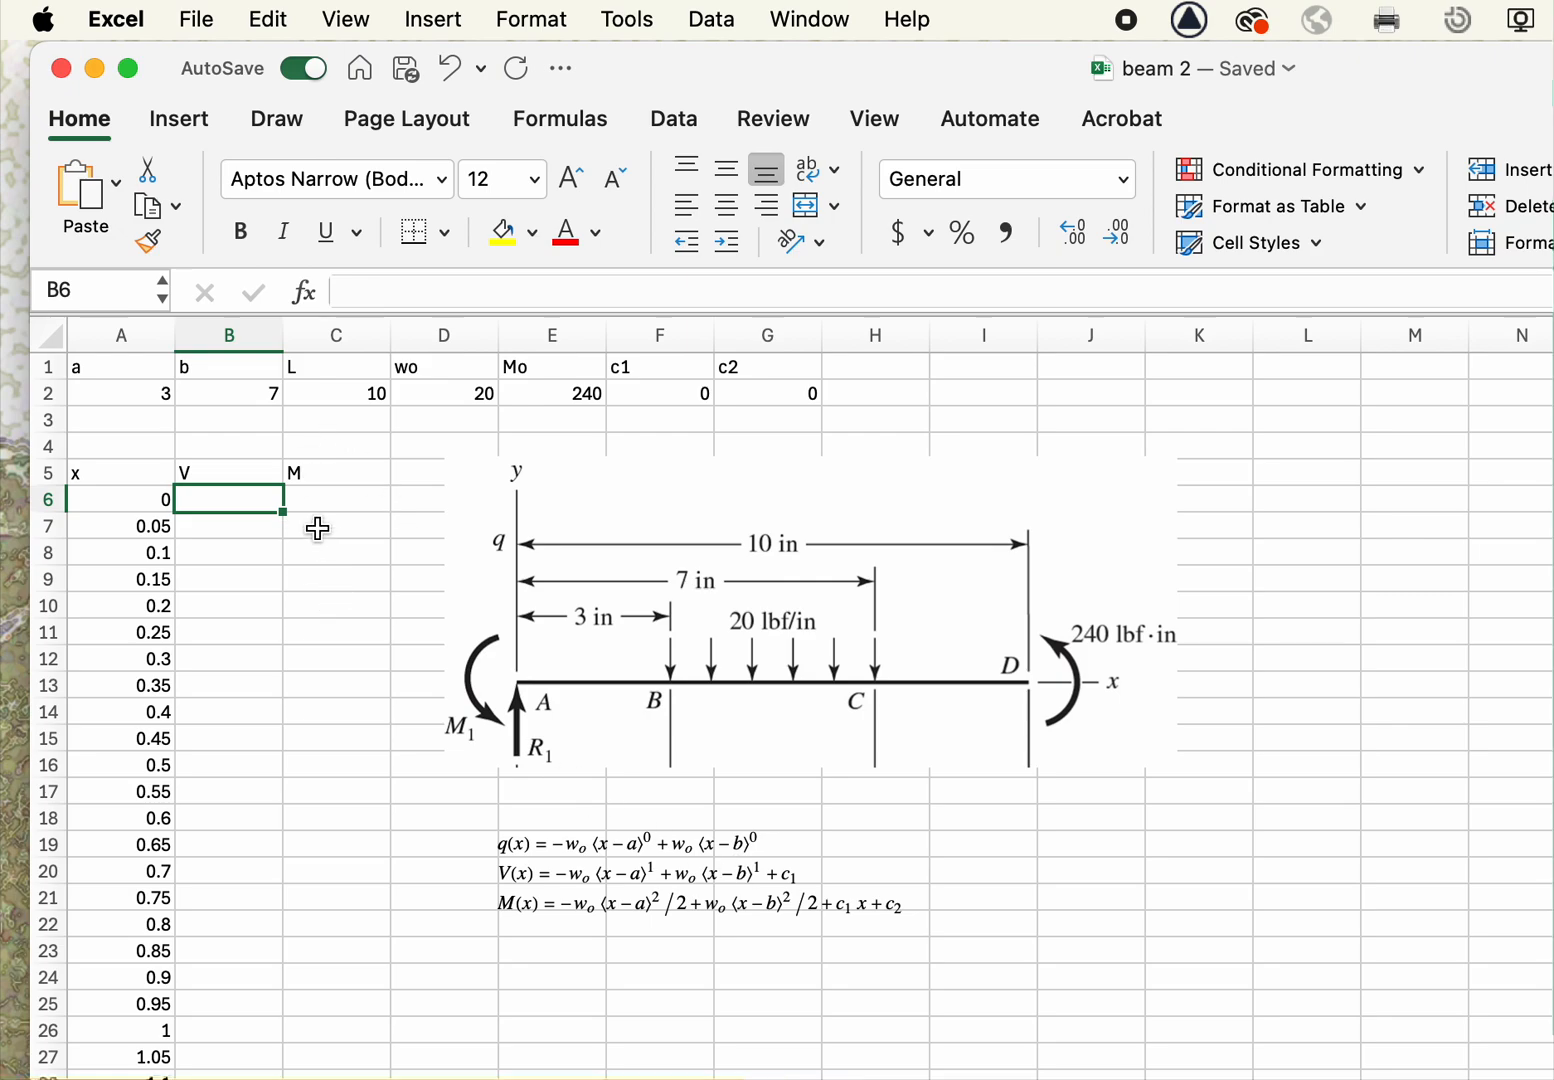
text(=)
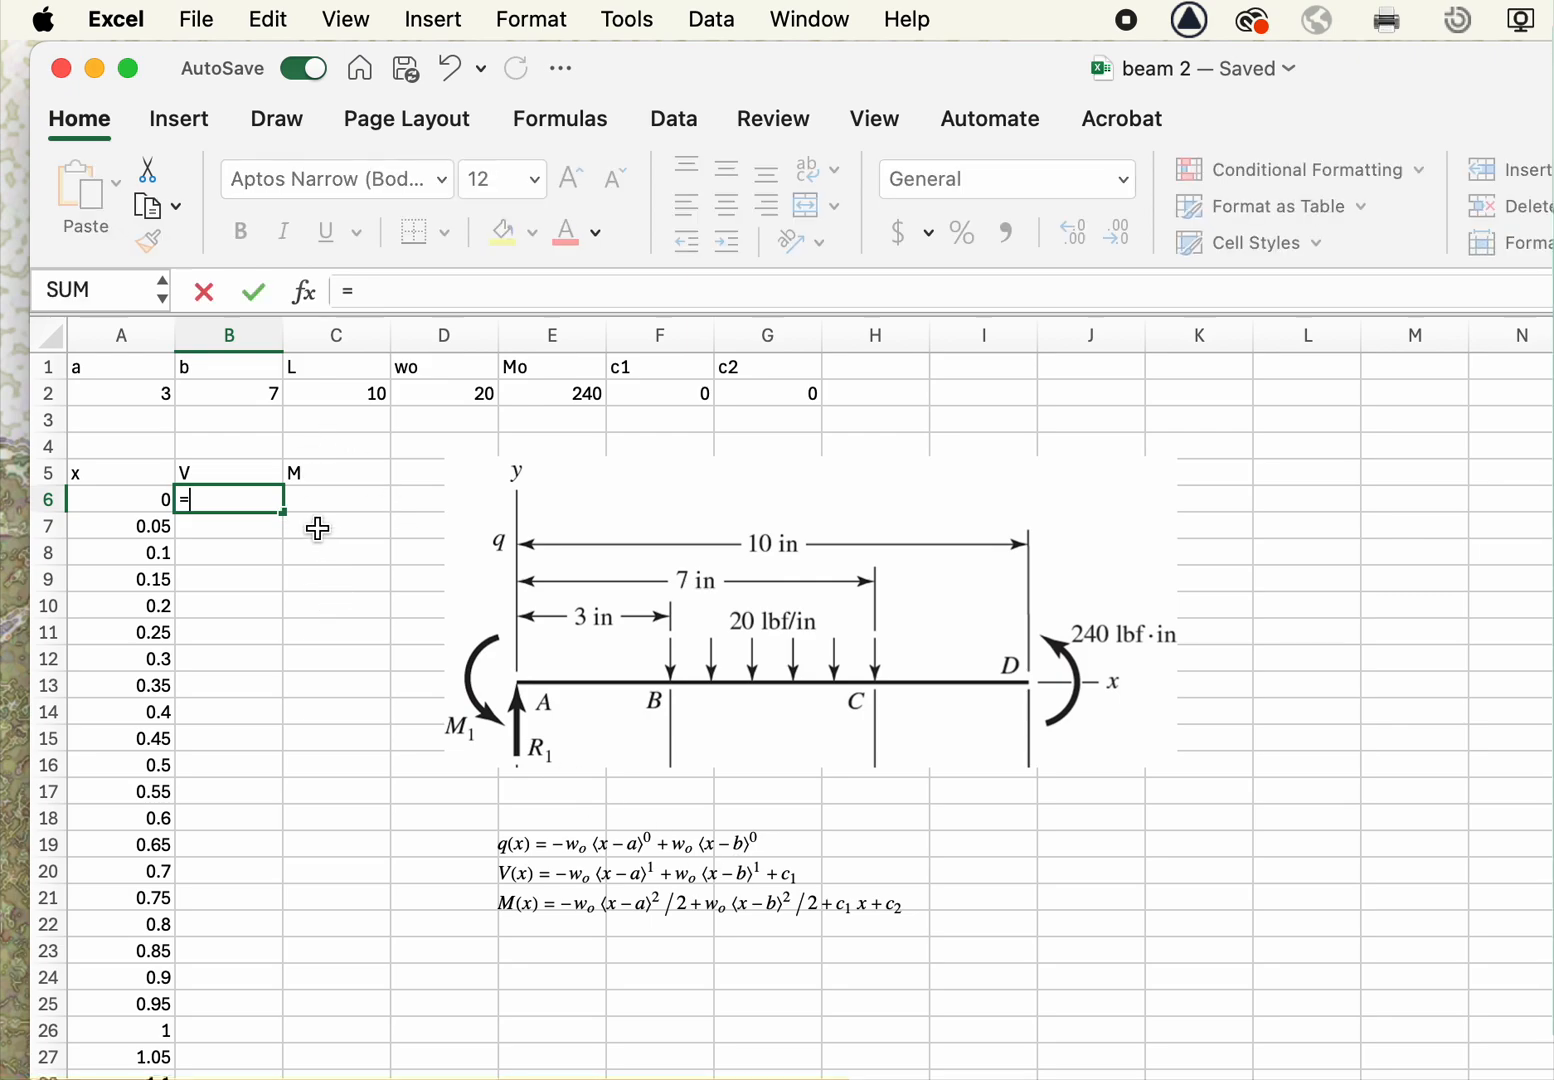
text(-)
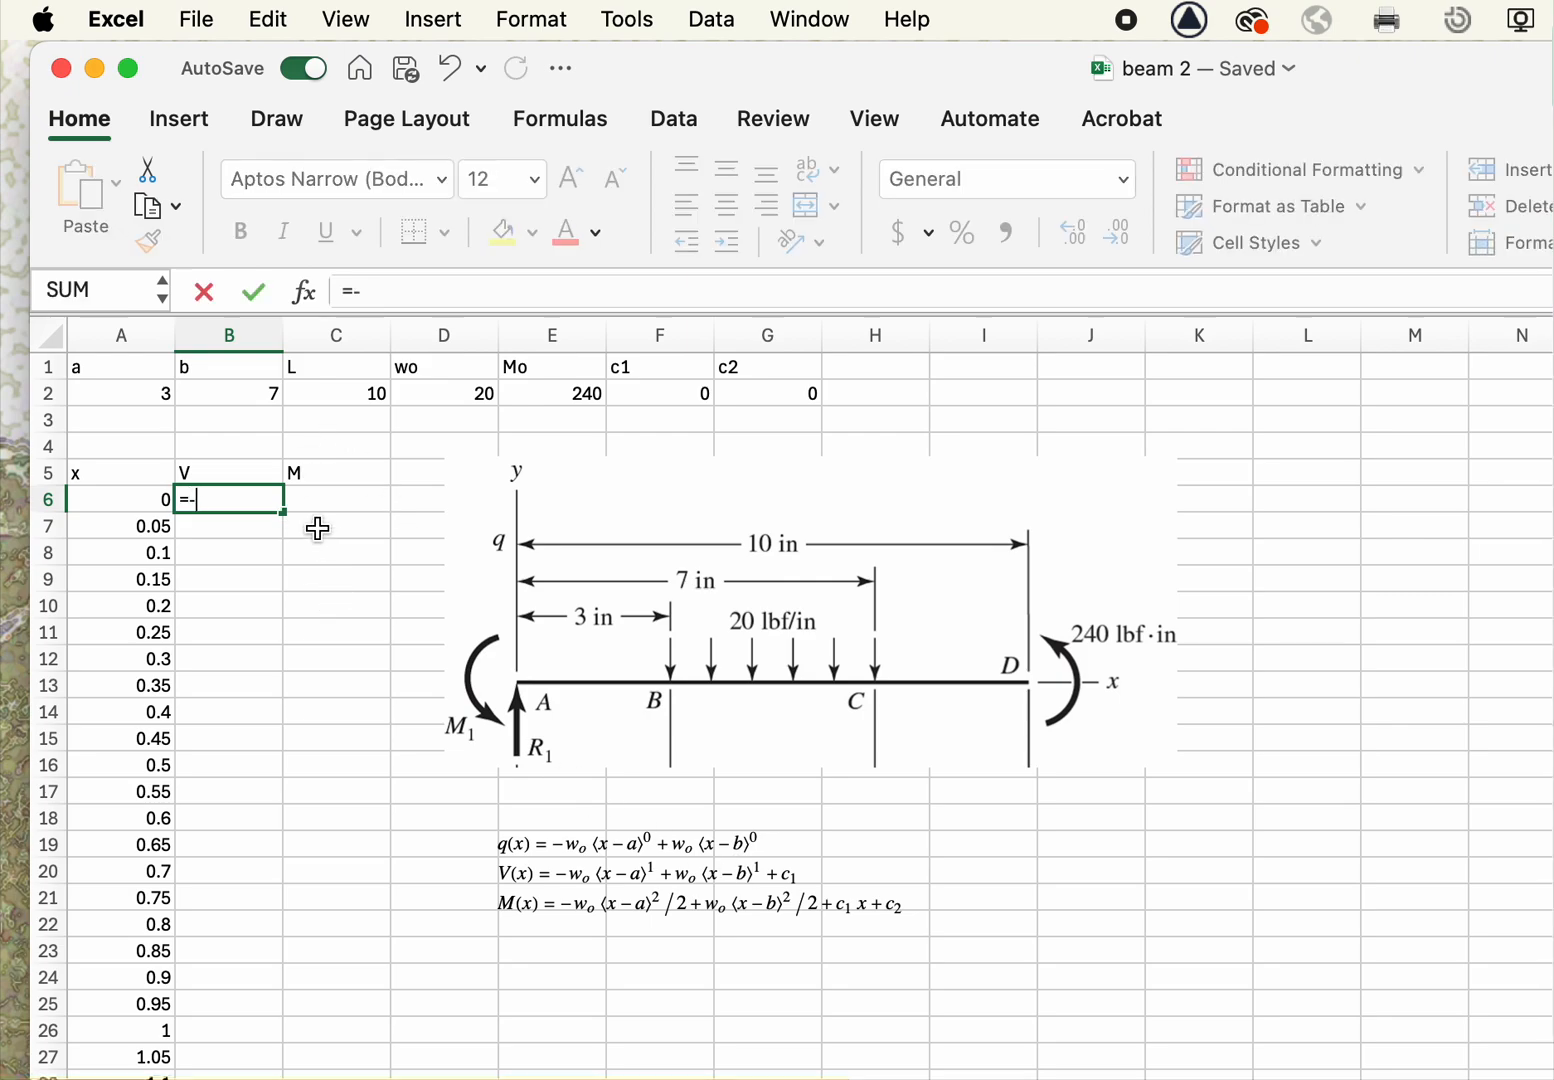
click(462, 395)
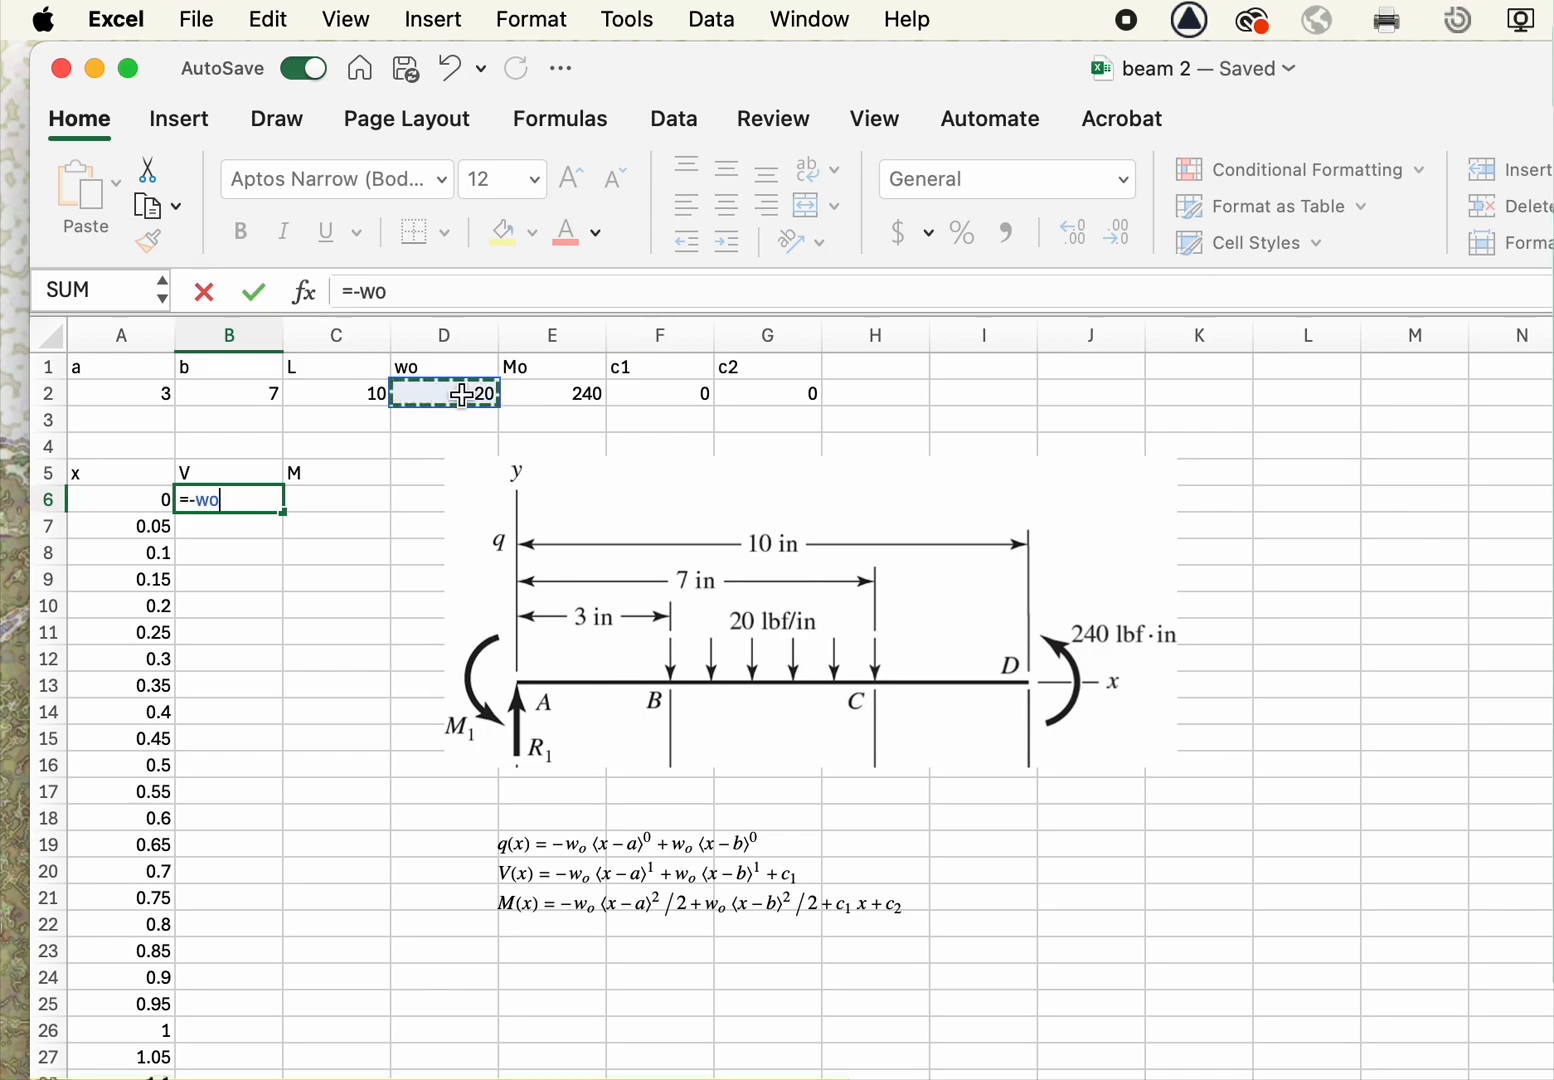
text(*)
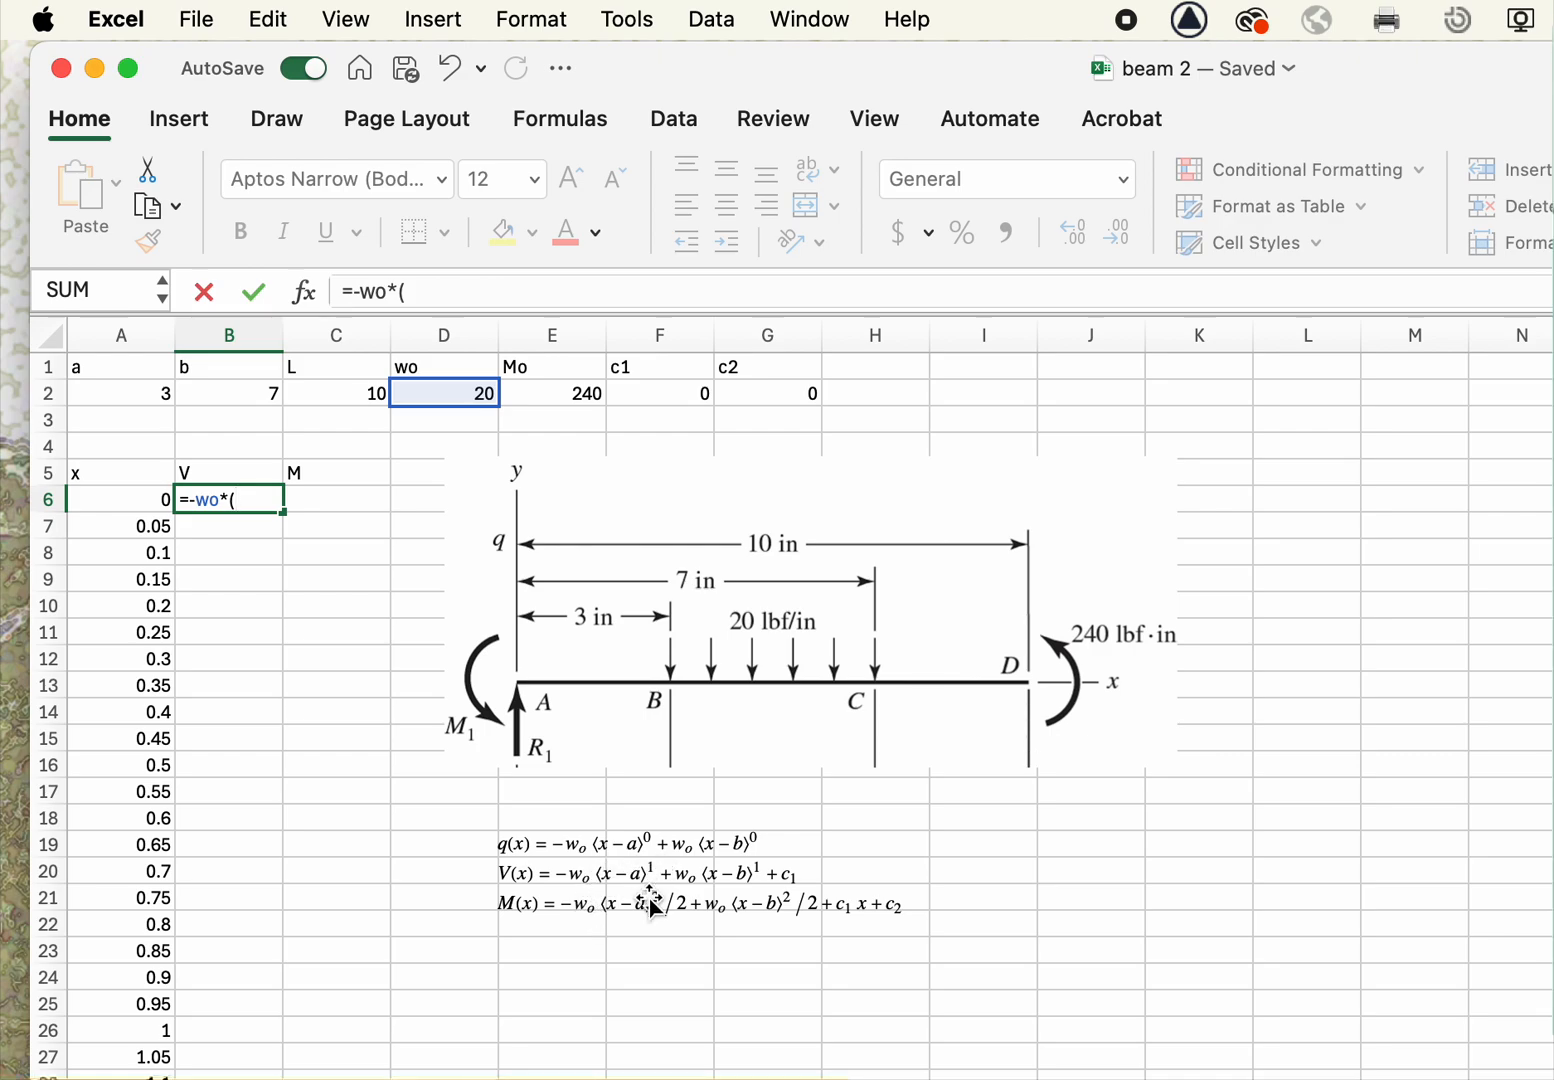
text(x)
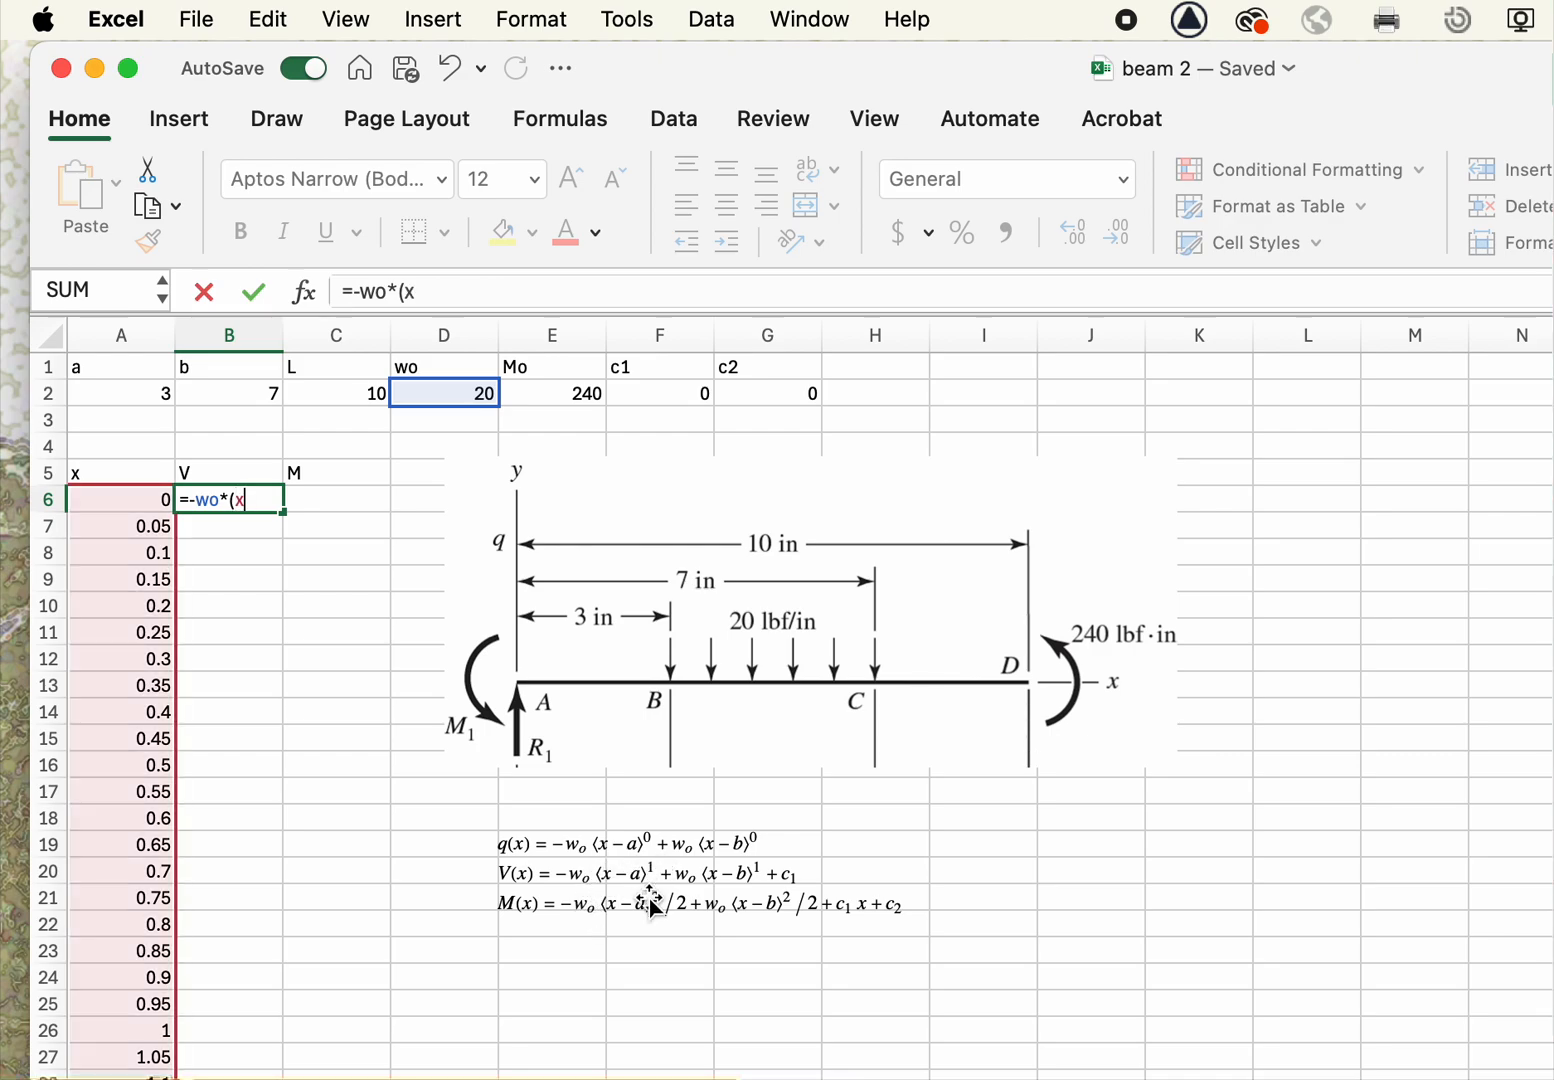
text(-a)
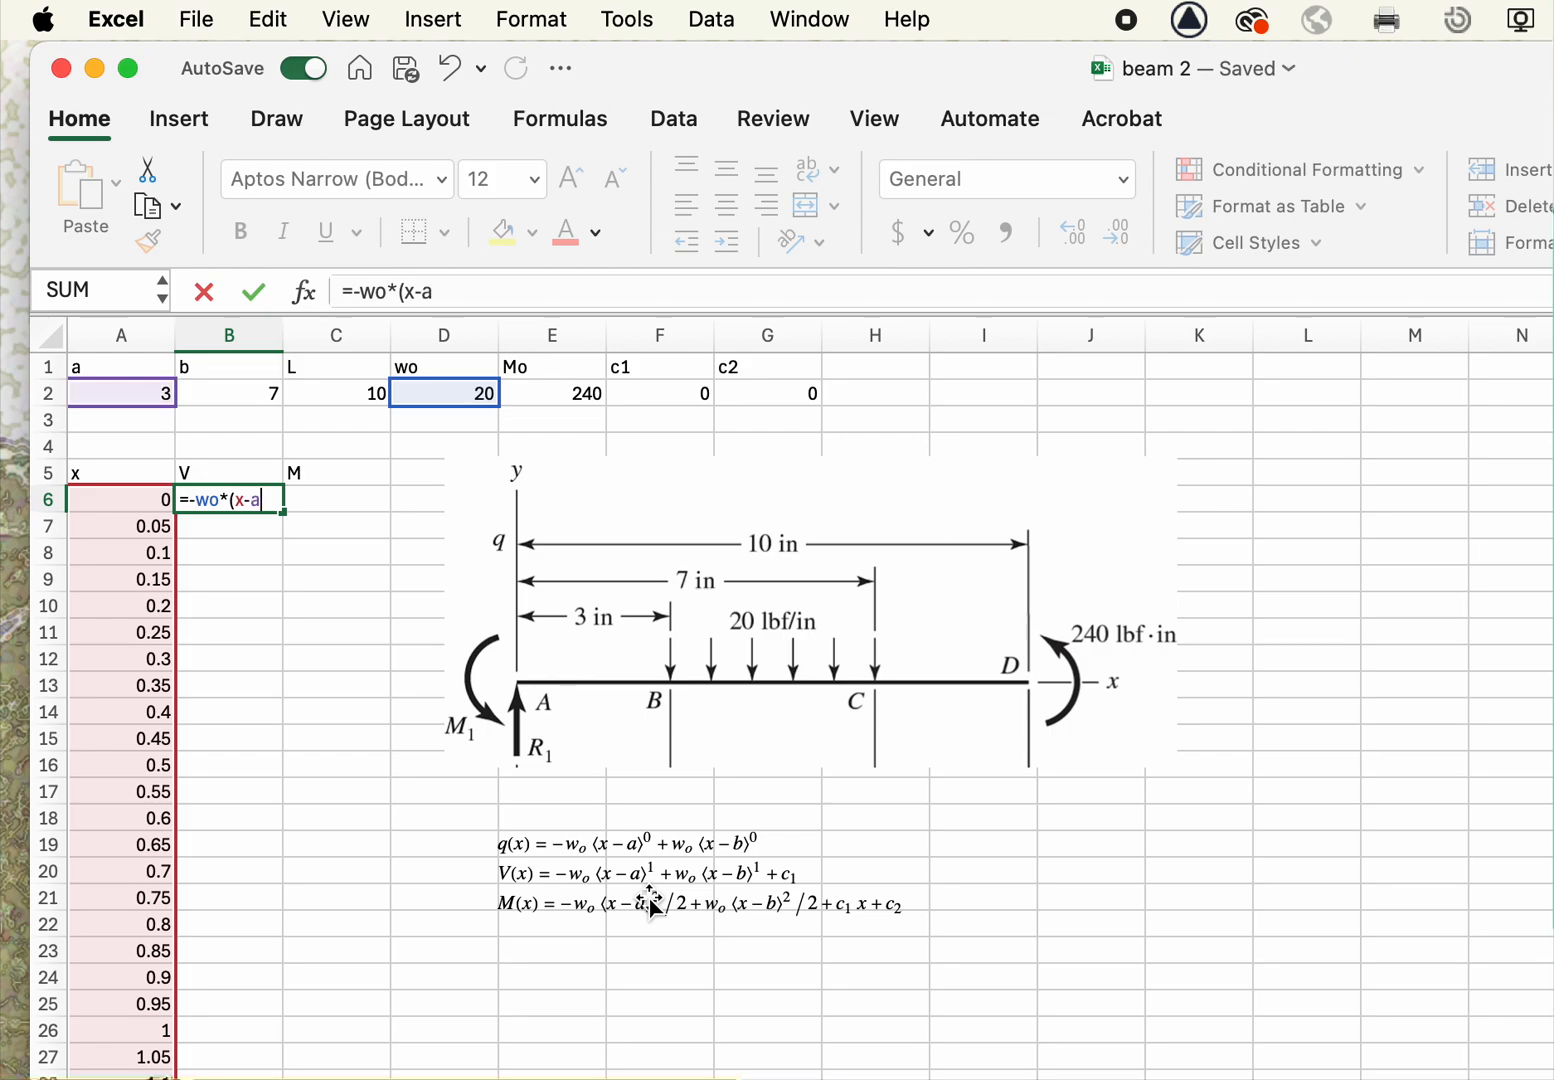
text()^1)
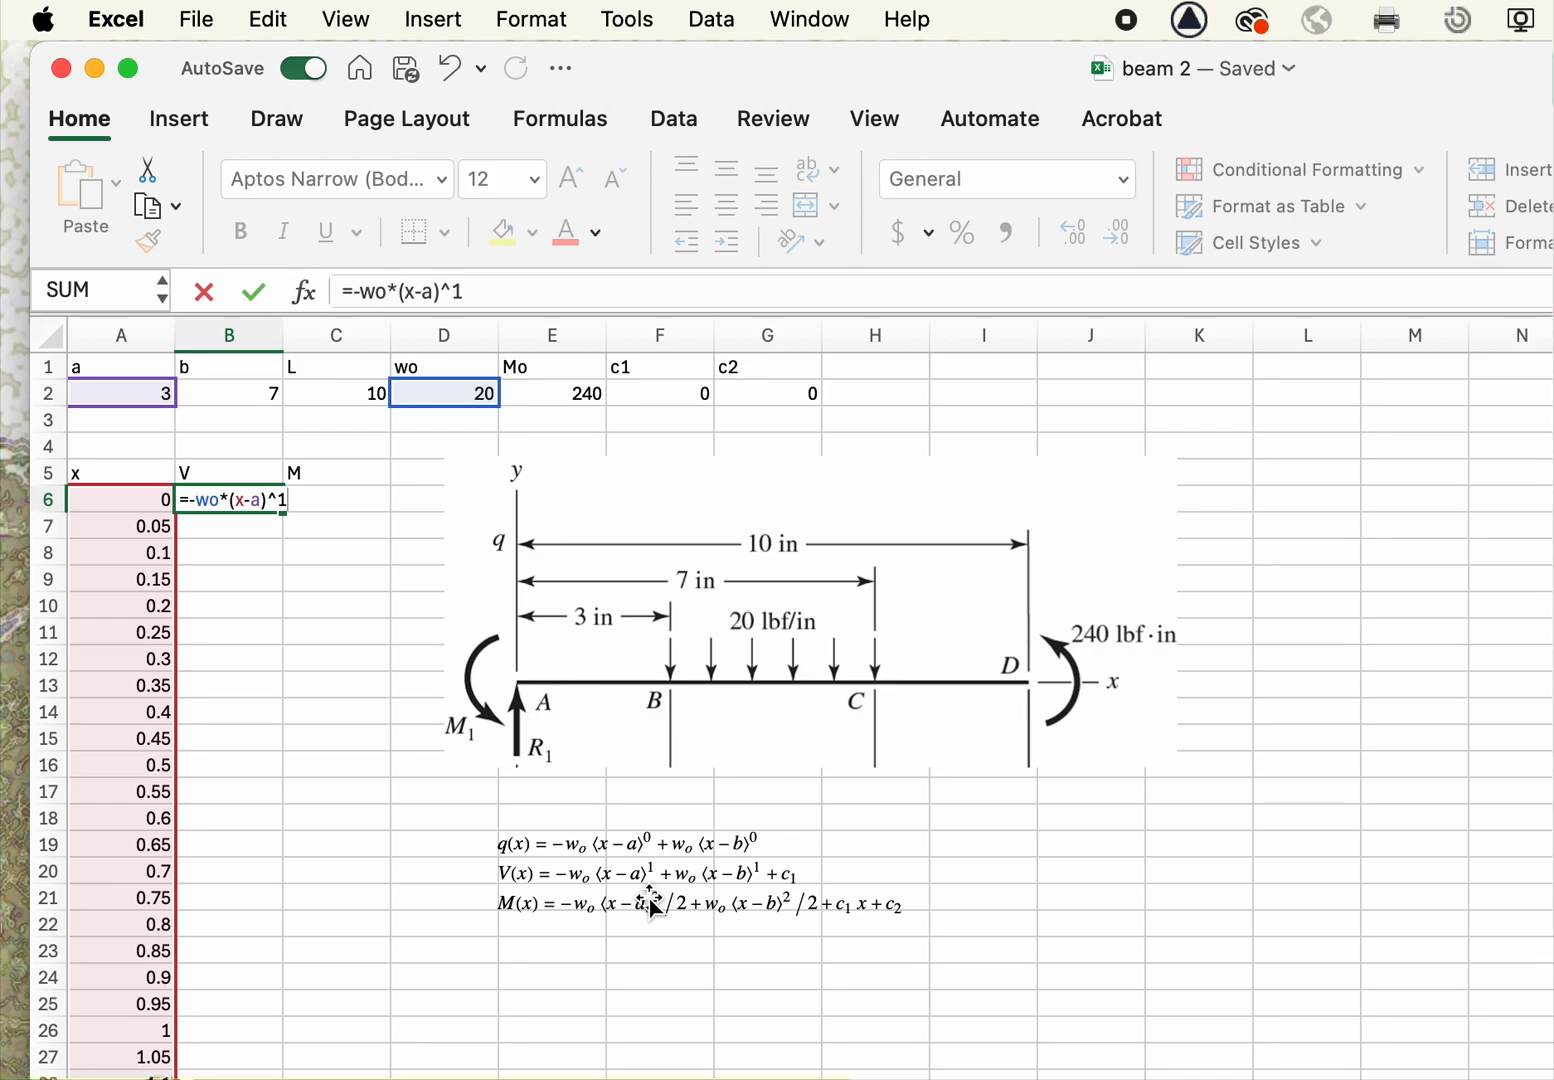
text(*)
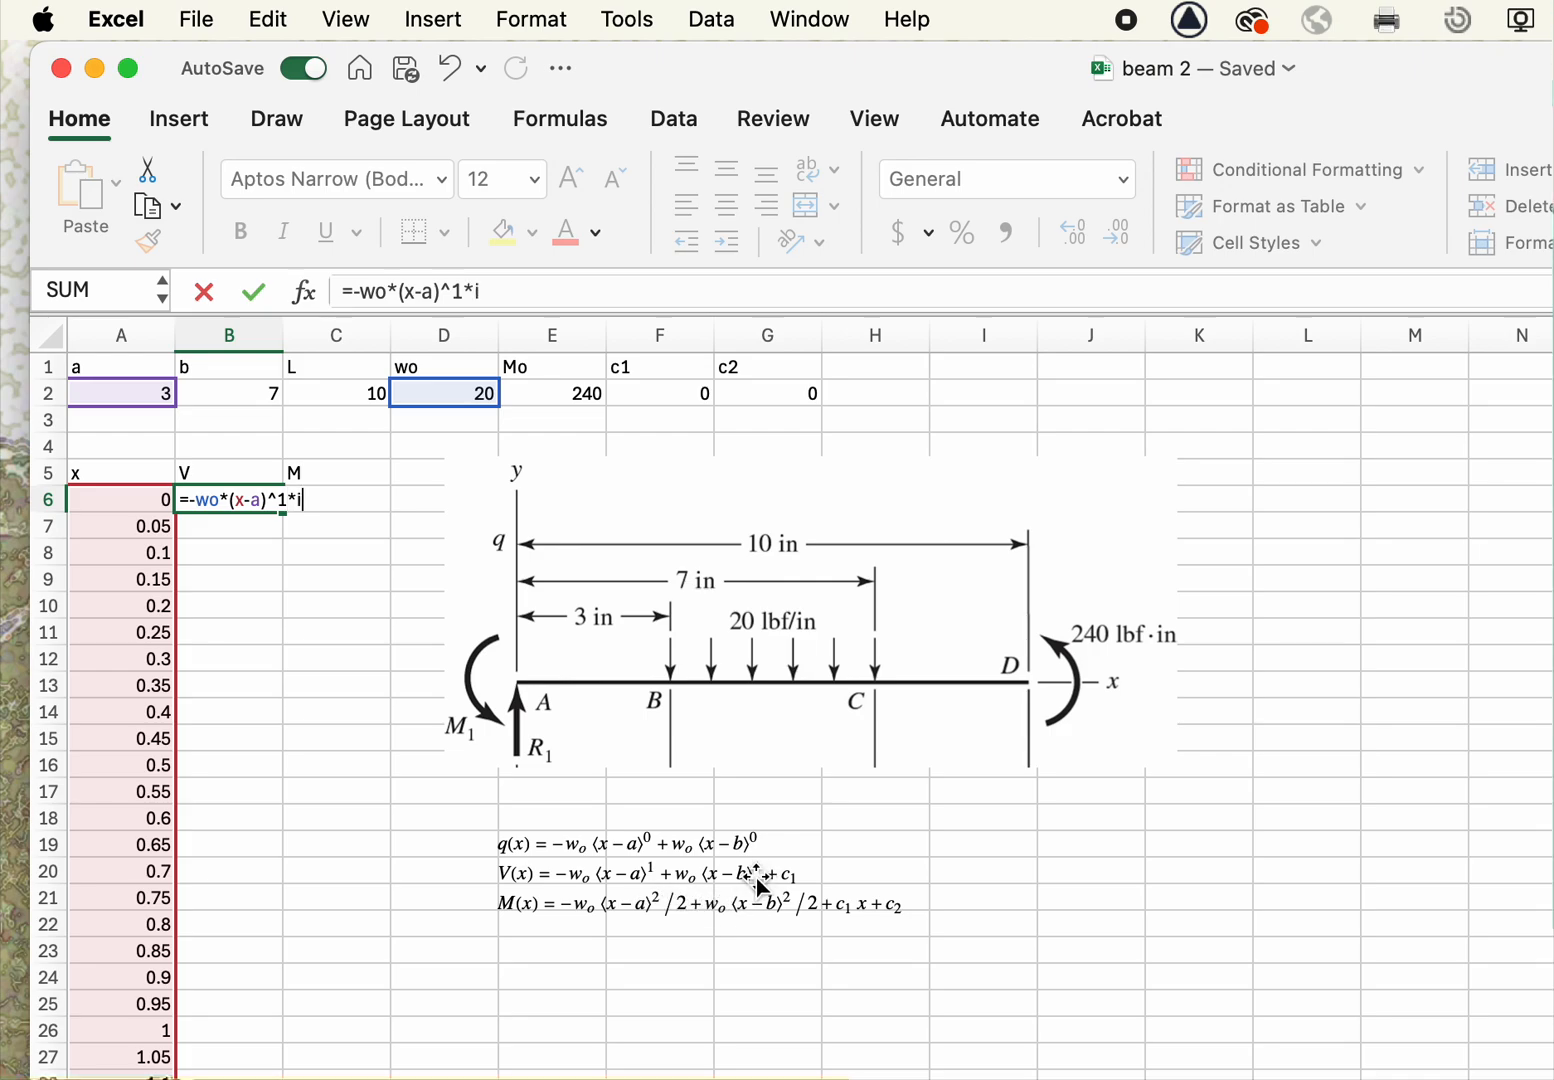
text((x)
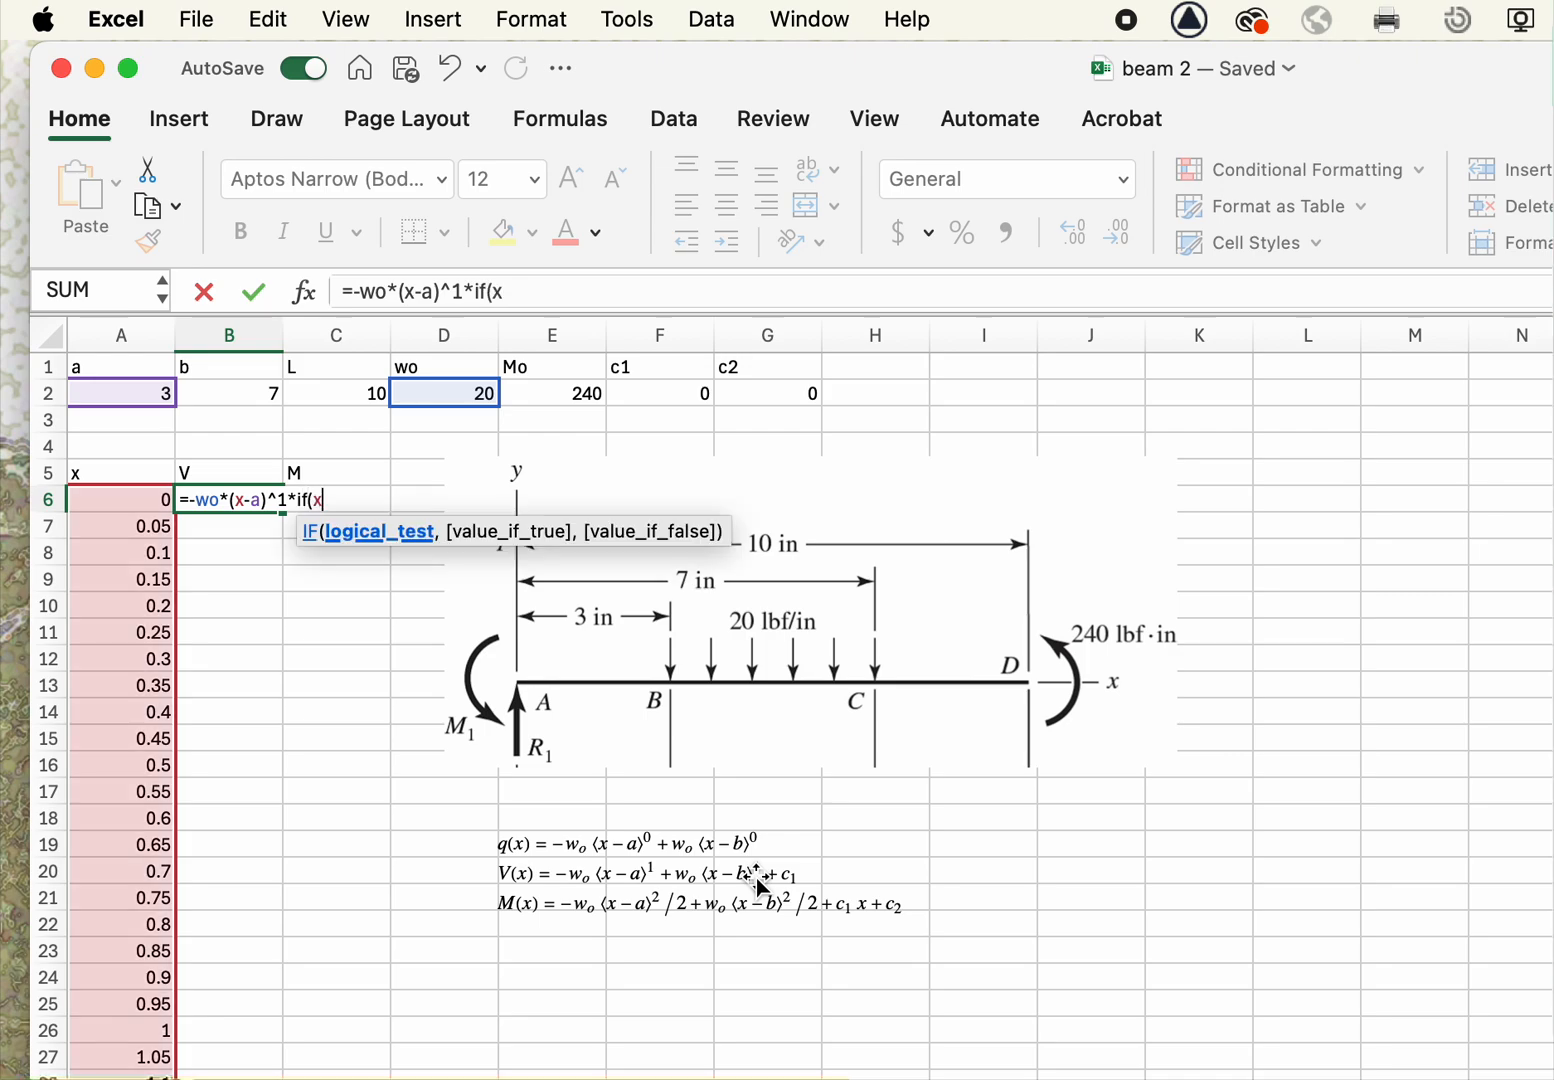
text(<a,0)
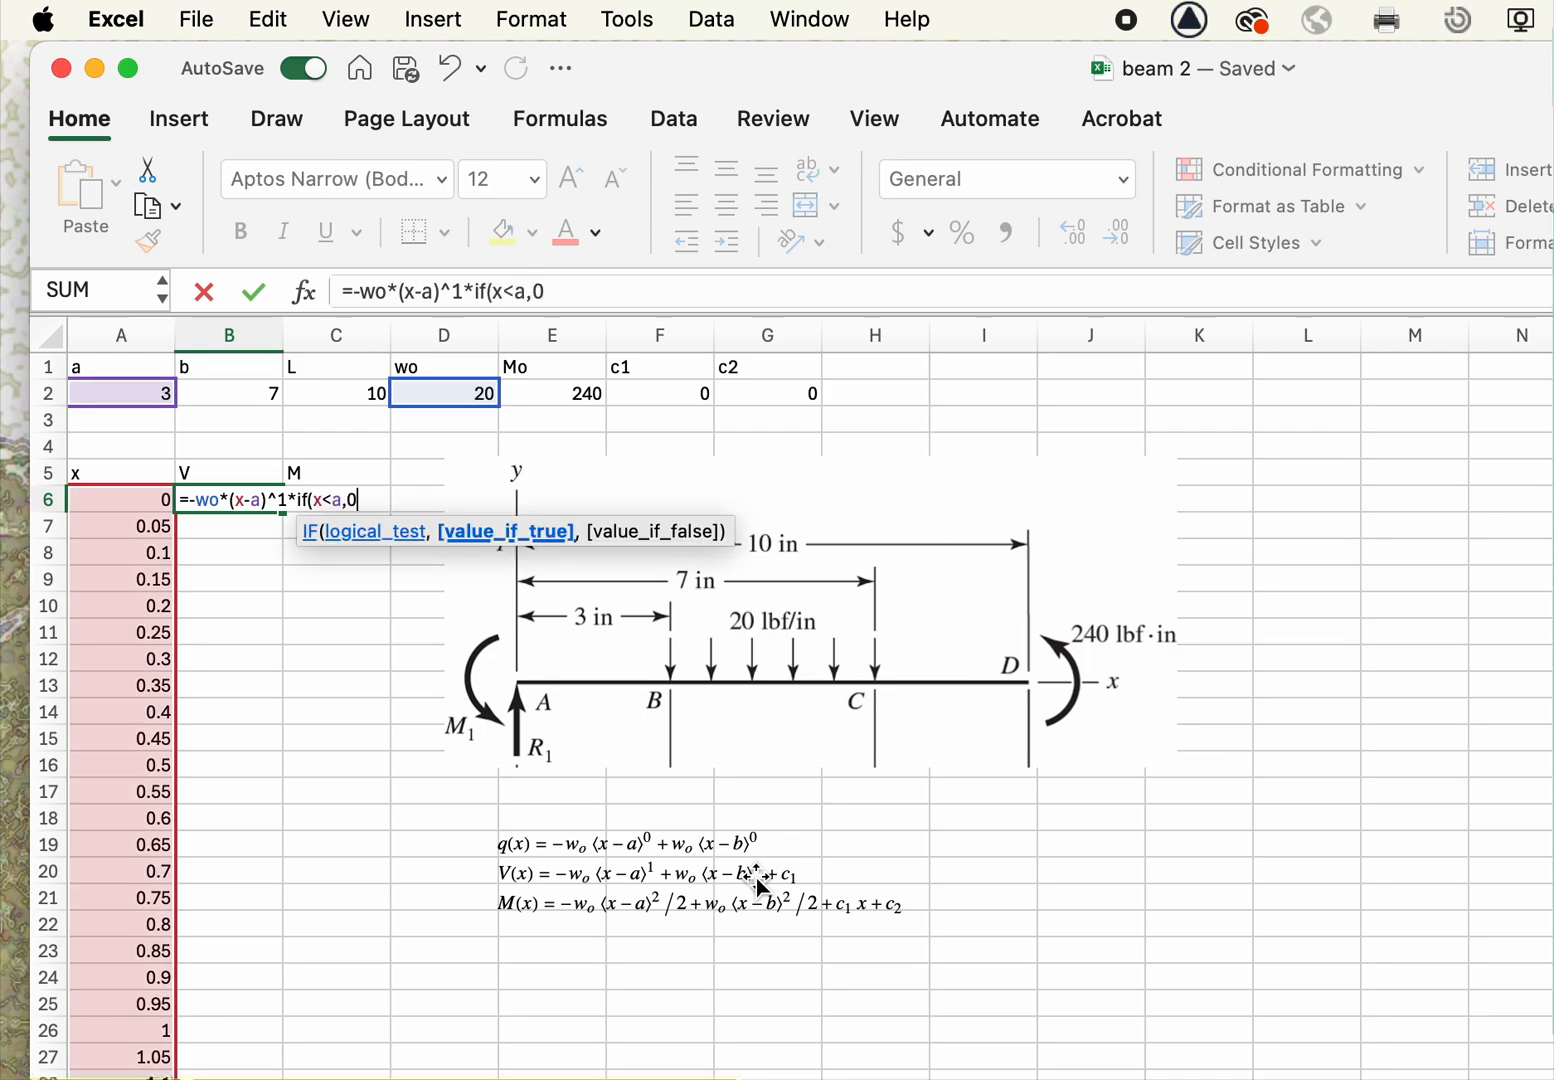
text(,1))
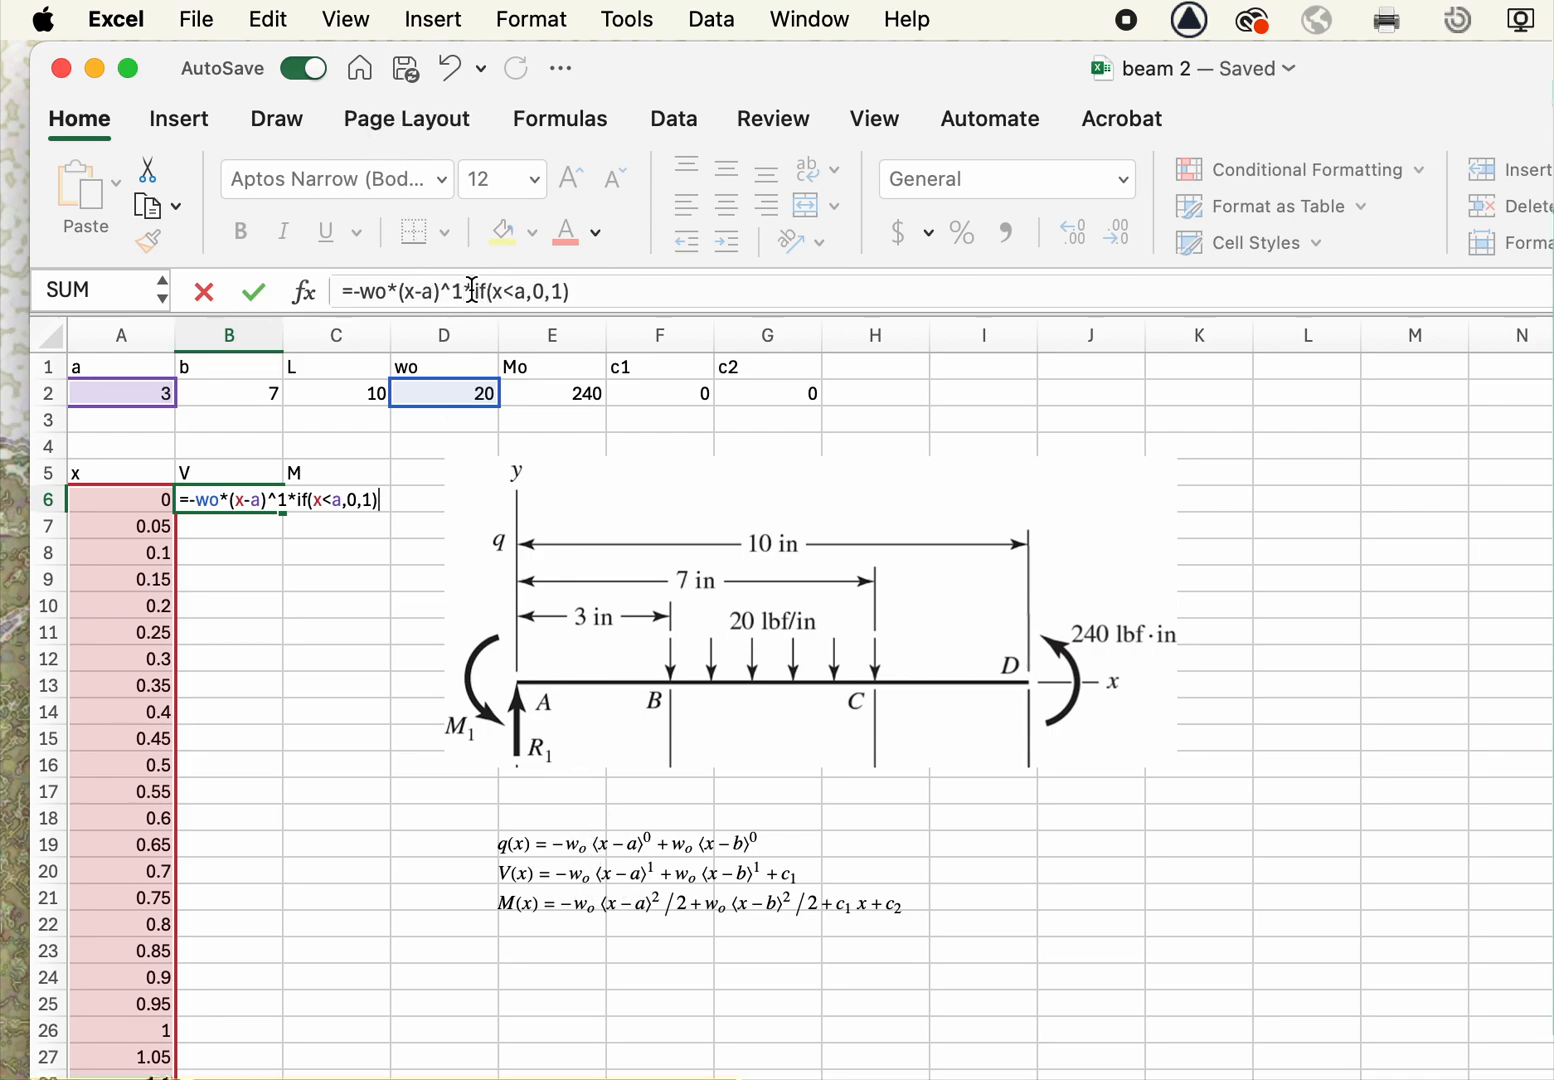
Append a copy of the first term to the B6 formula, adapted as +wo*(x-b)^1*if(x<b,0,1), and enter the formula
drag(463, 291, 614, 292)
click(614, 292)
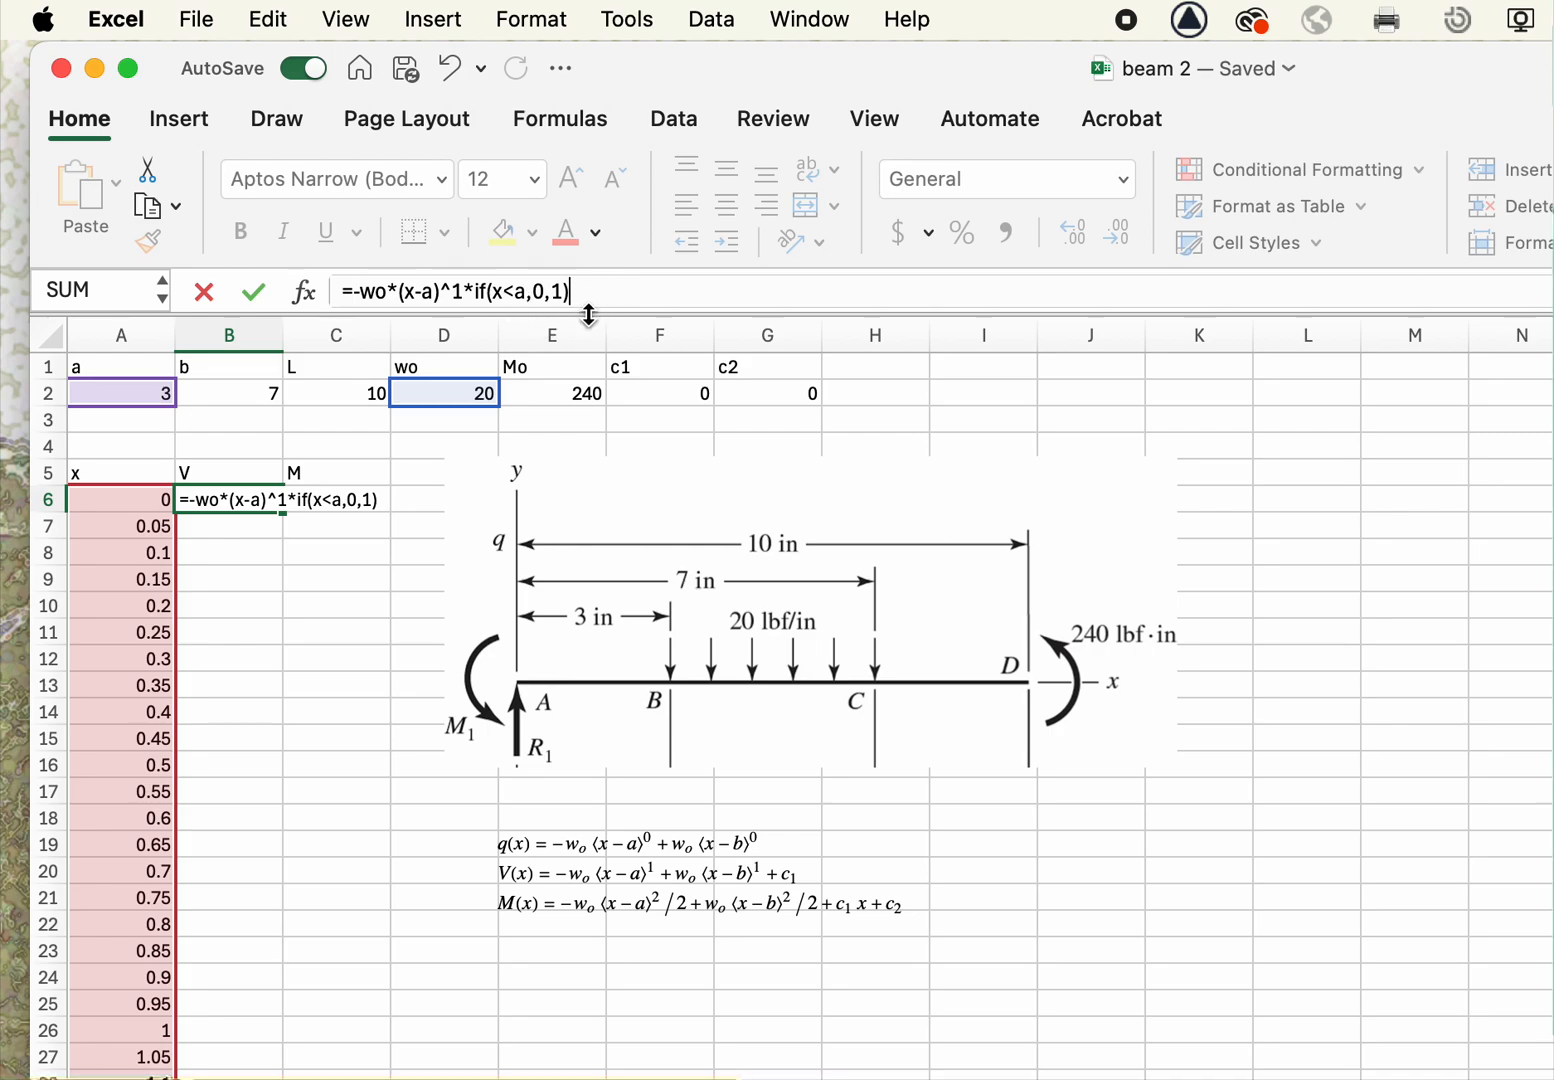
drag(603, 285, 380, 307)
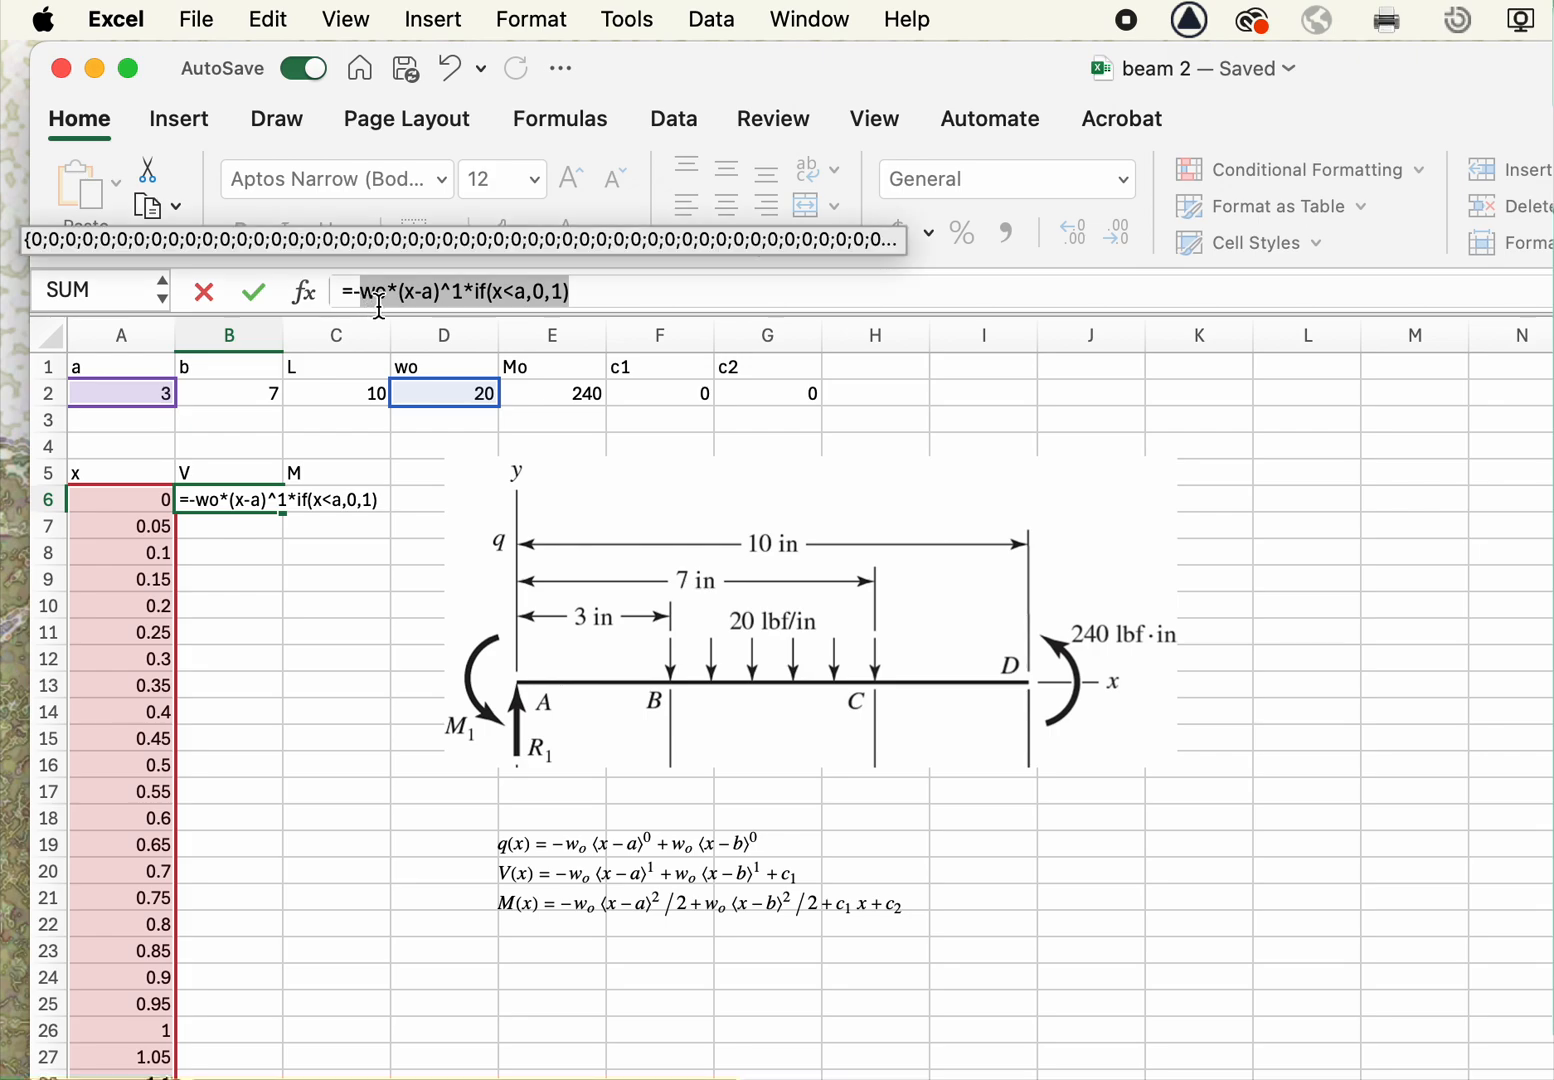
click(612, 290)
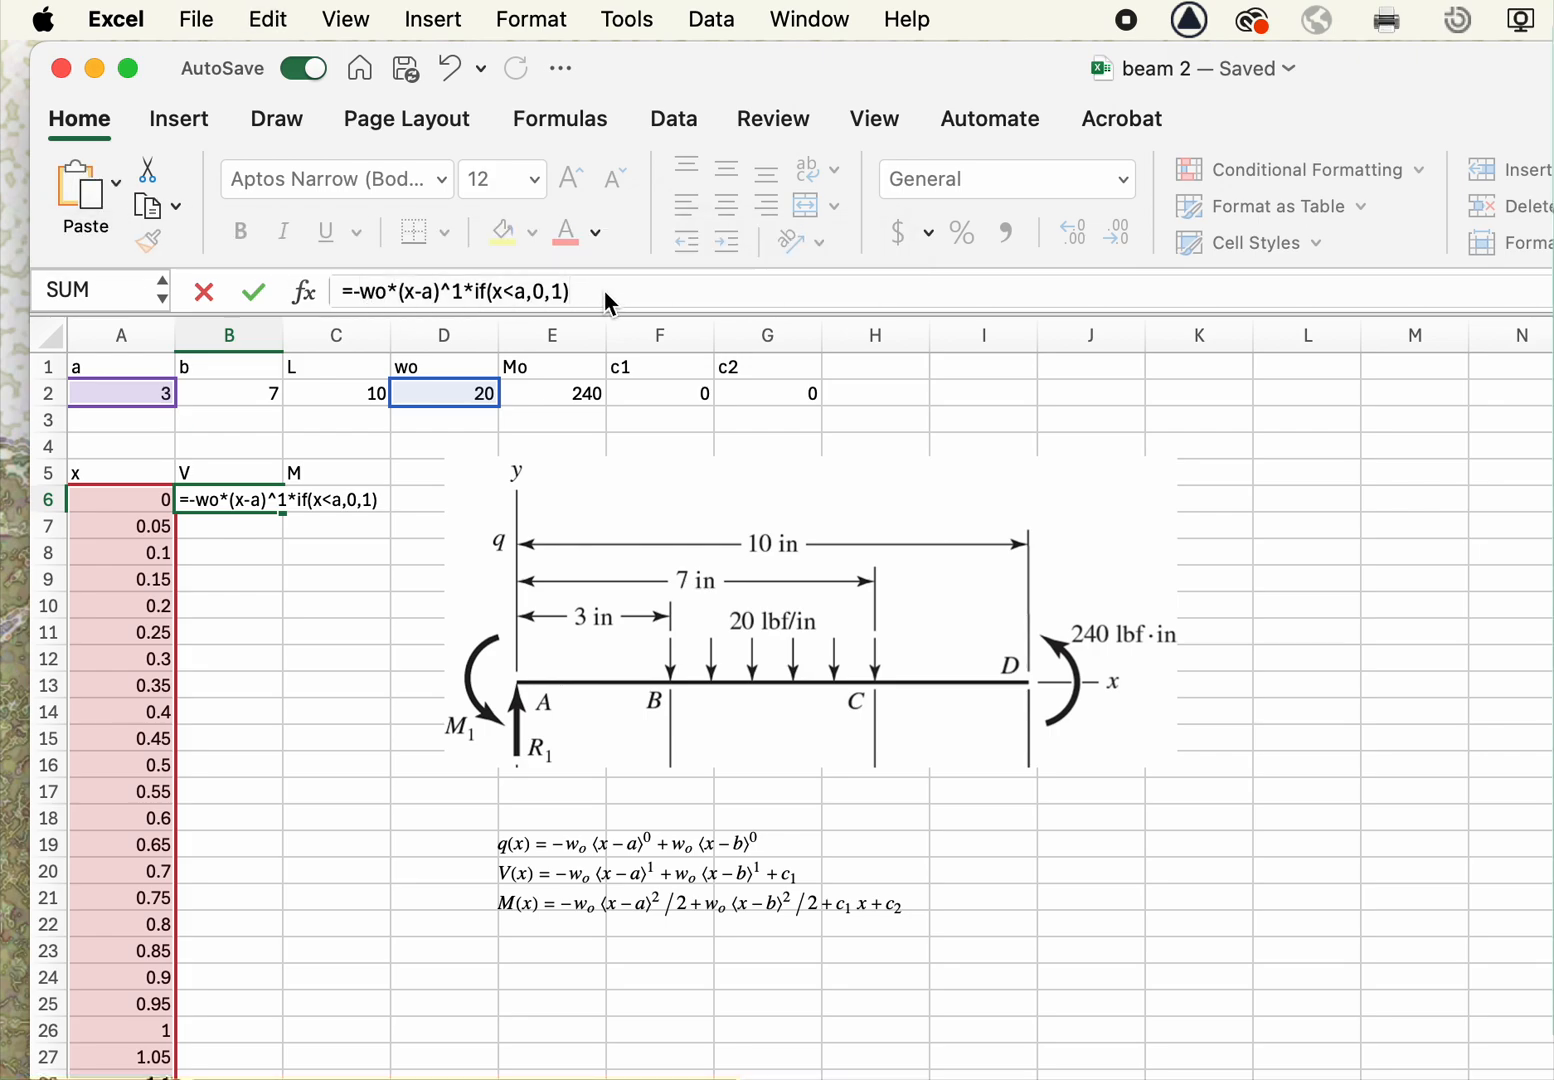
text(+)
key(cmd+v)
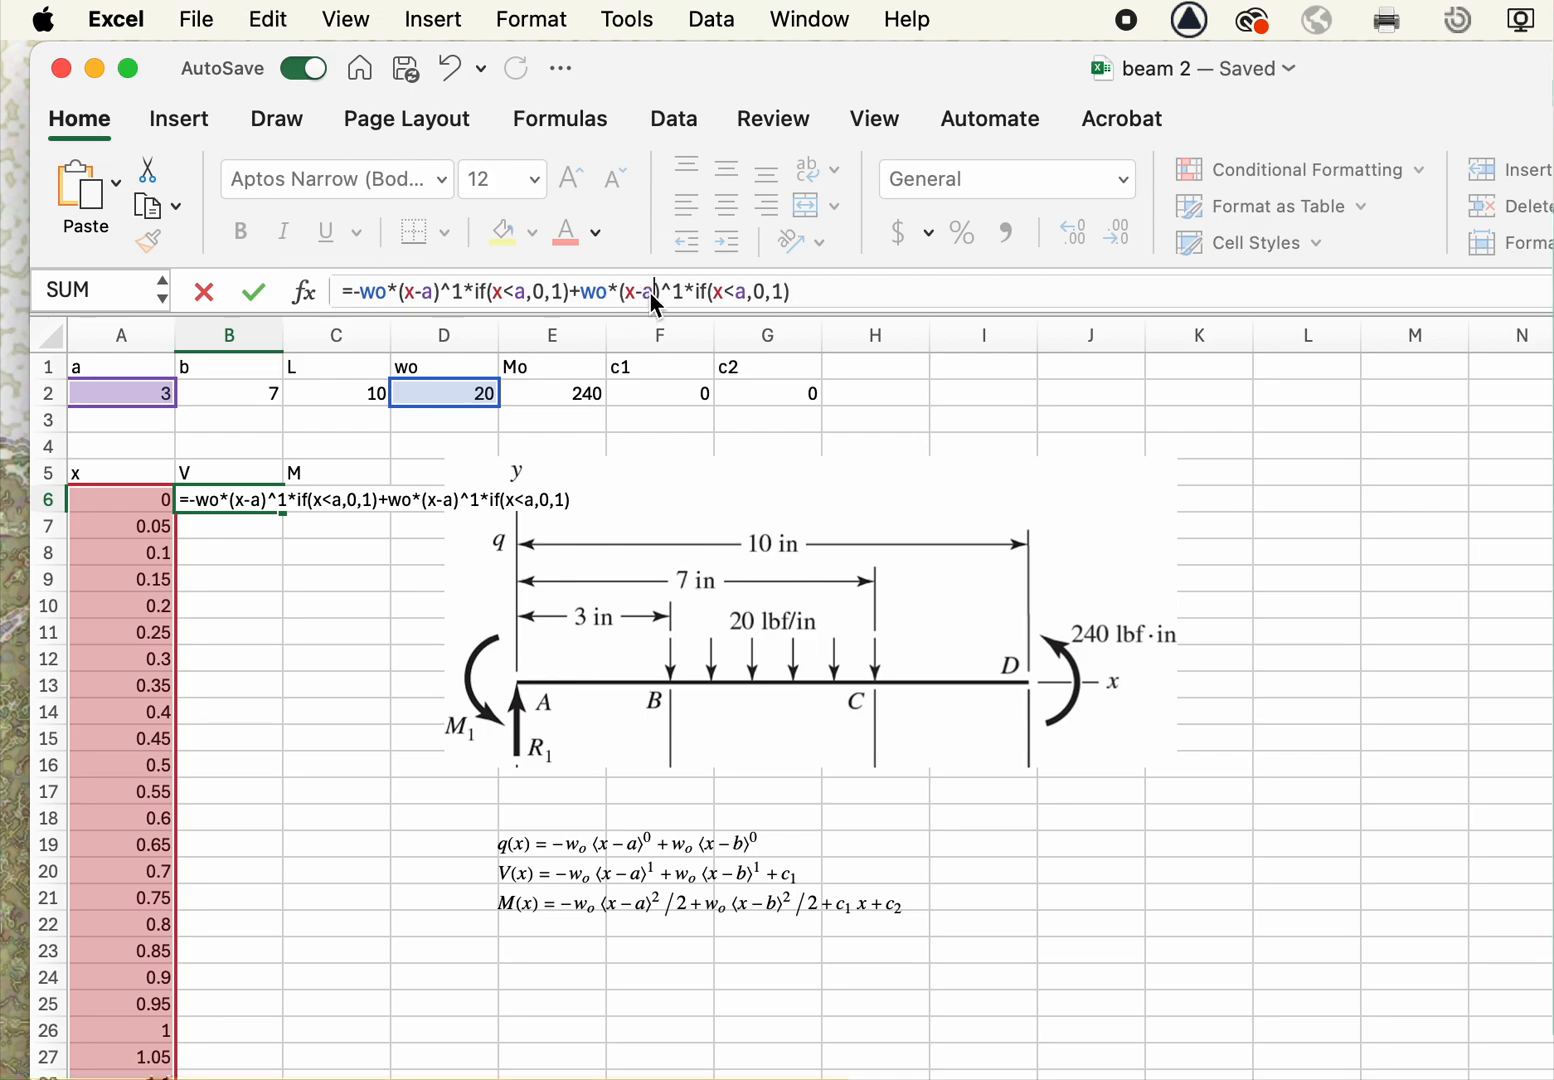
double_click(645, 292)
text(b)
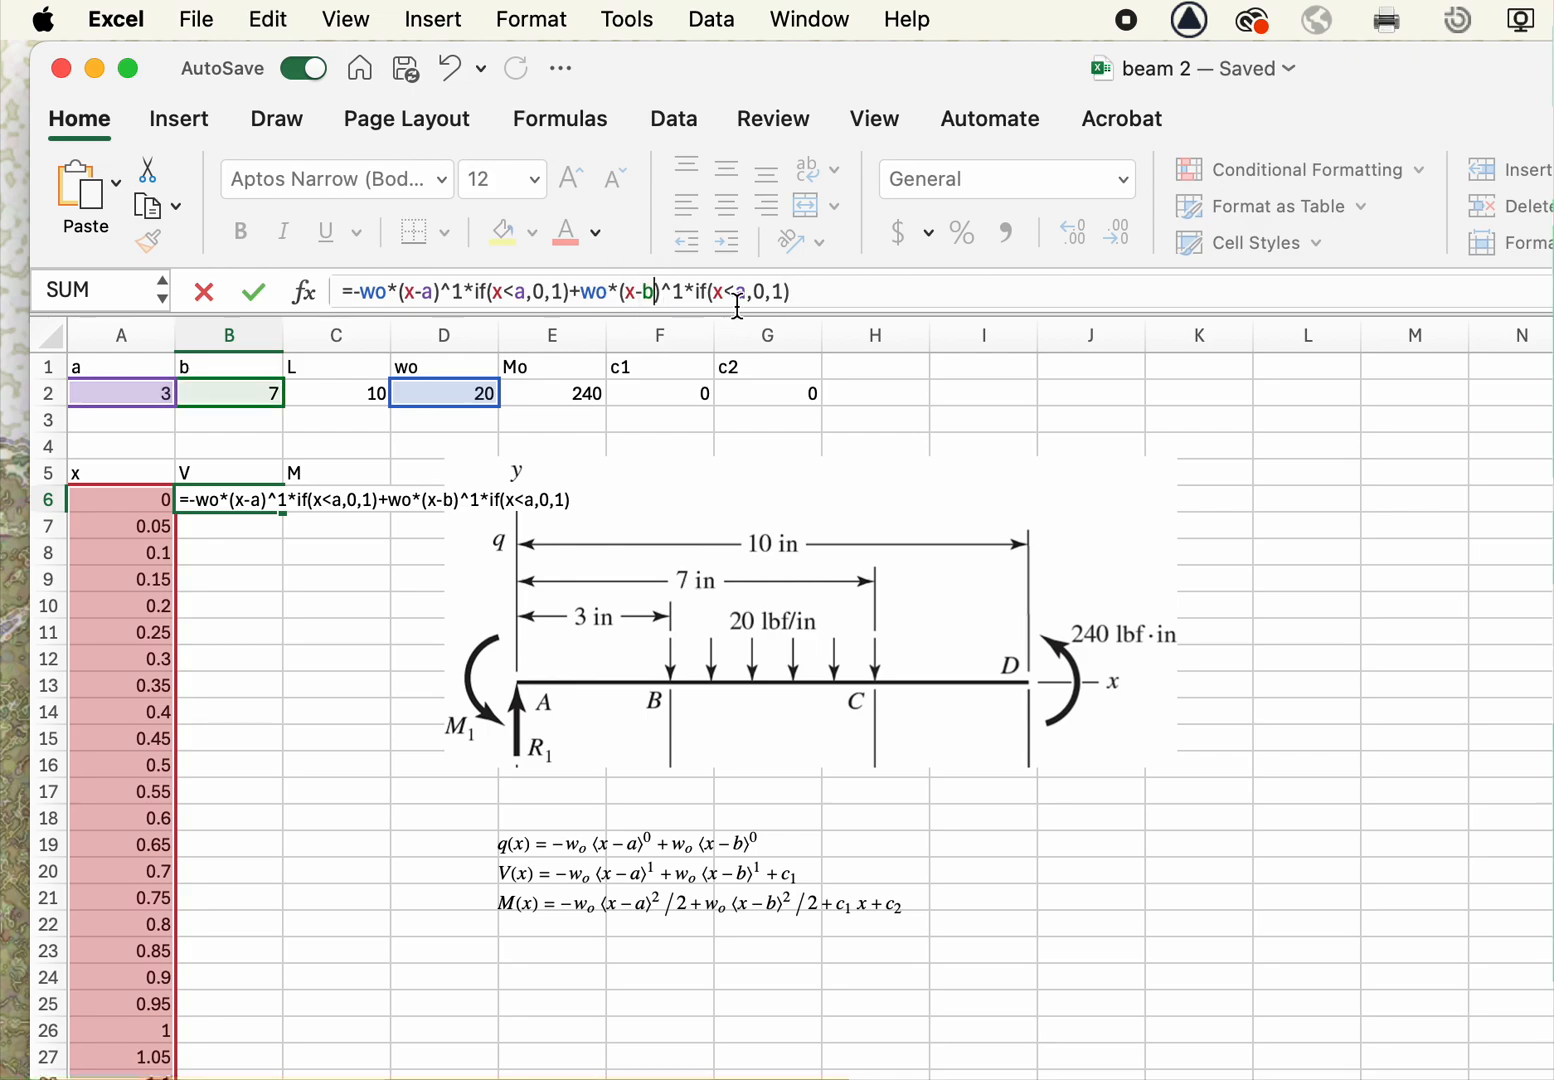
text(b)
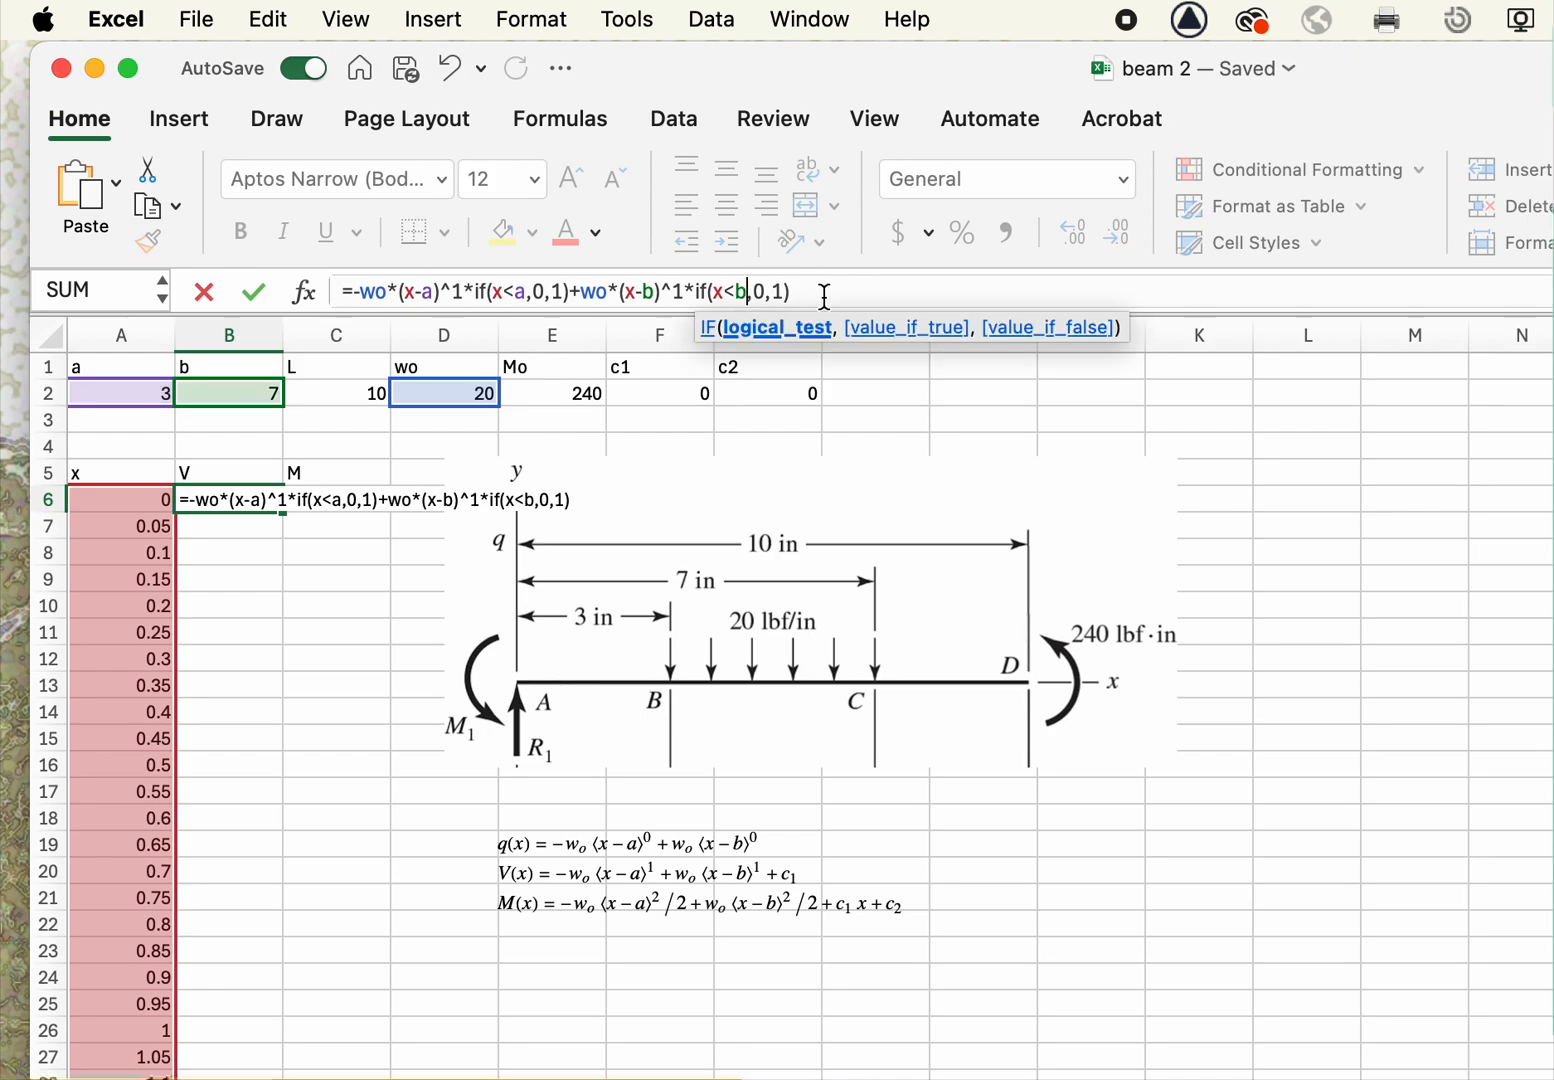
click(828, 296)
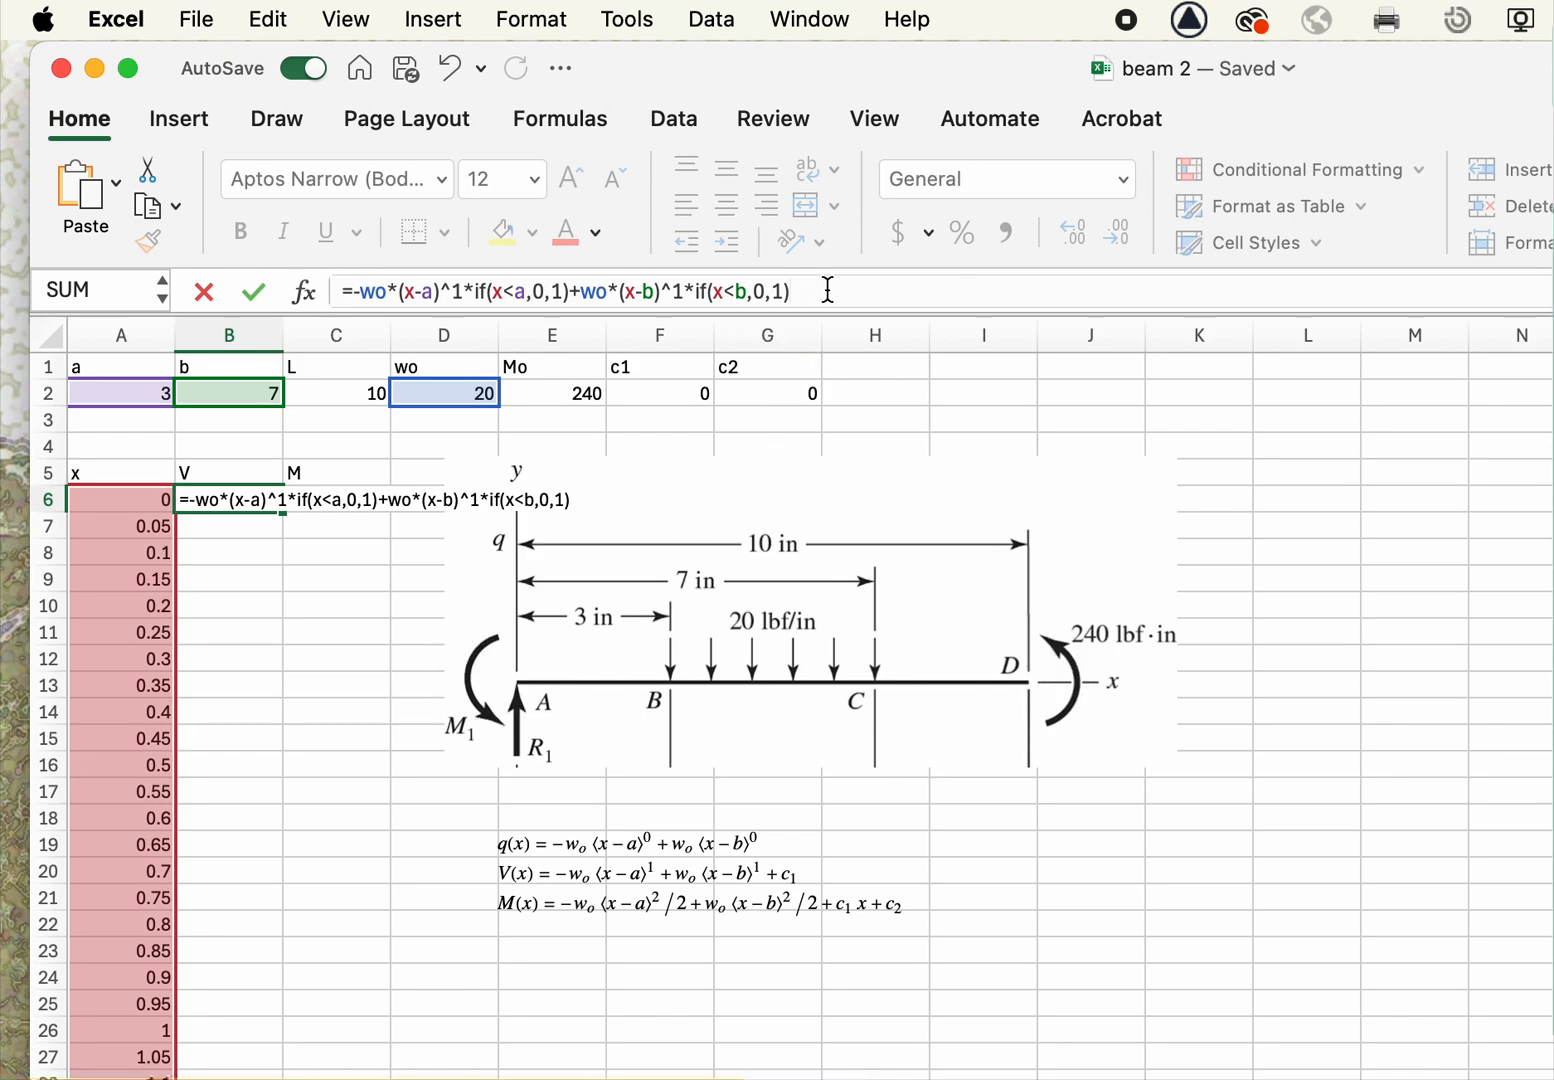
key(Return)
Copy the complete shear formula from B6 and paste it into C6 as the base for the moment formula
scroll(244, 777, down, 2)
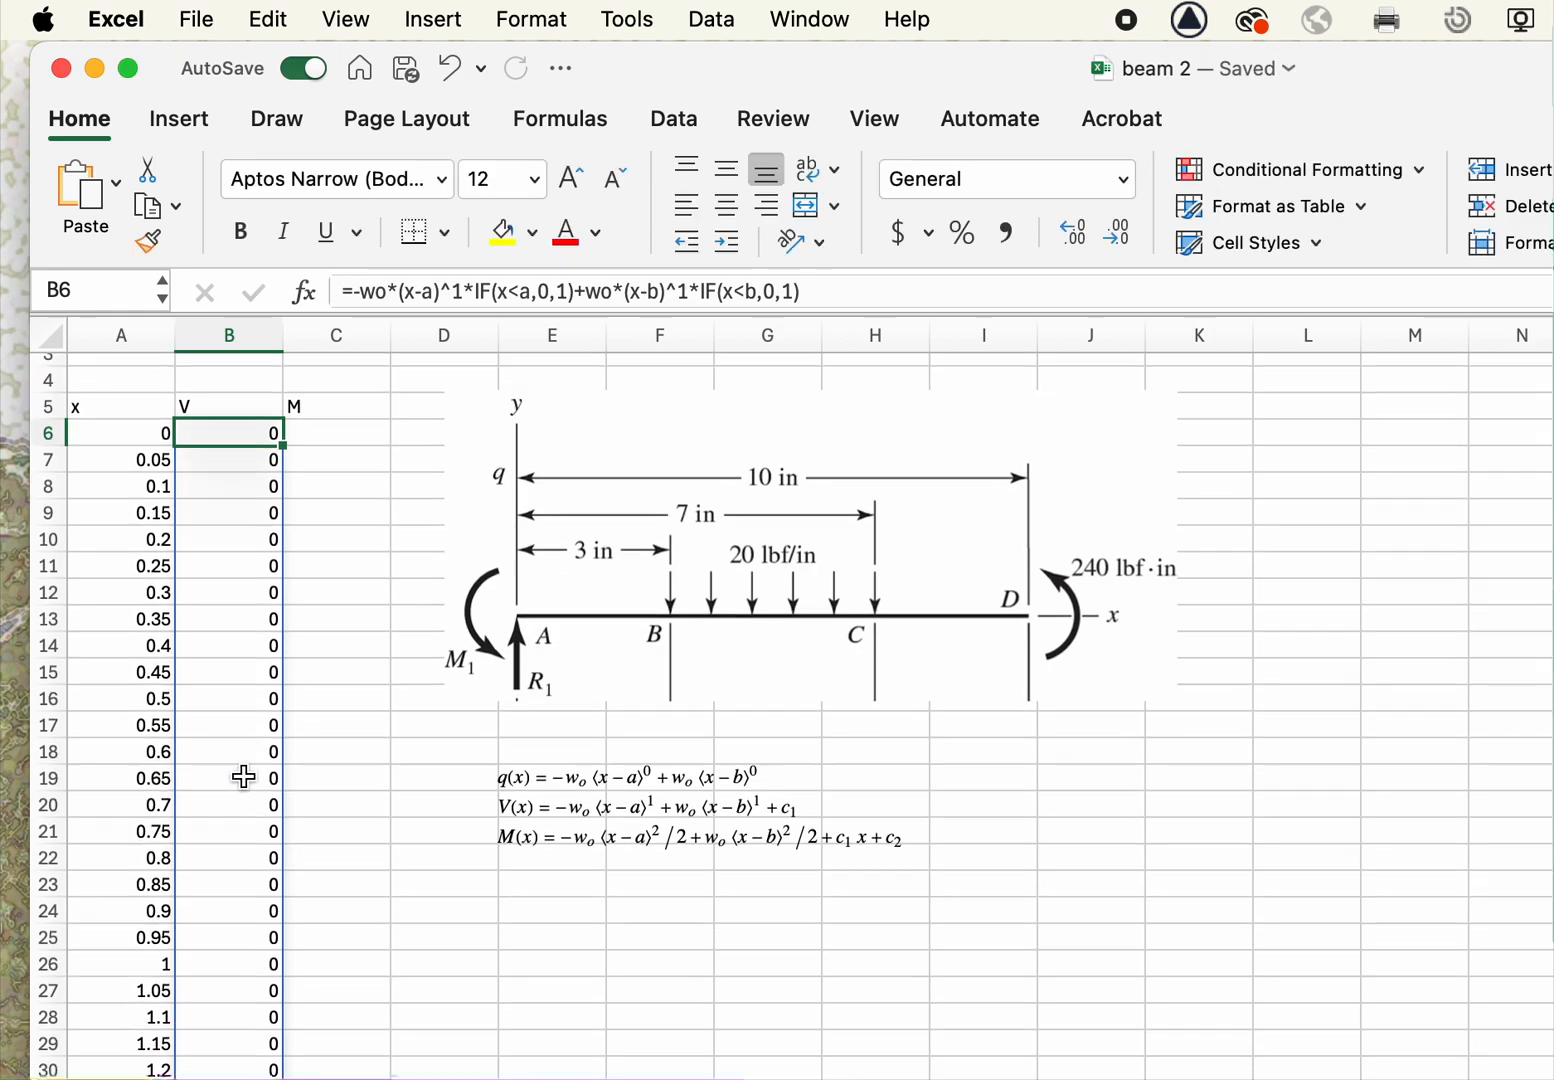
scroll(244, 777, down, 20)
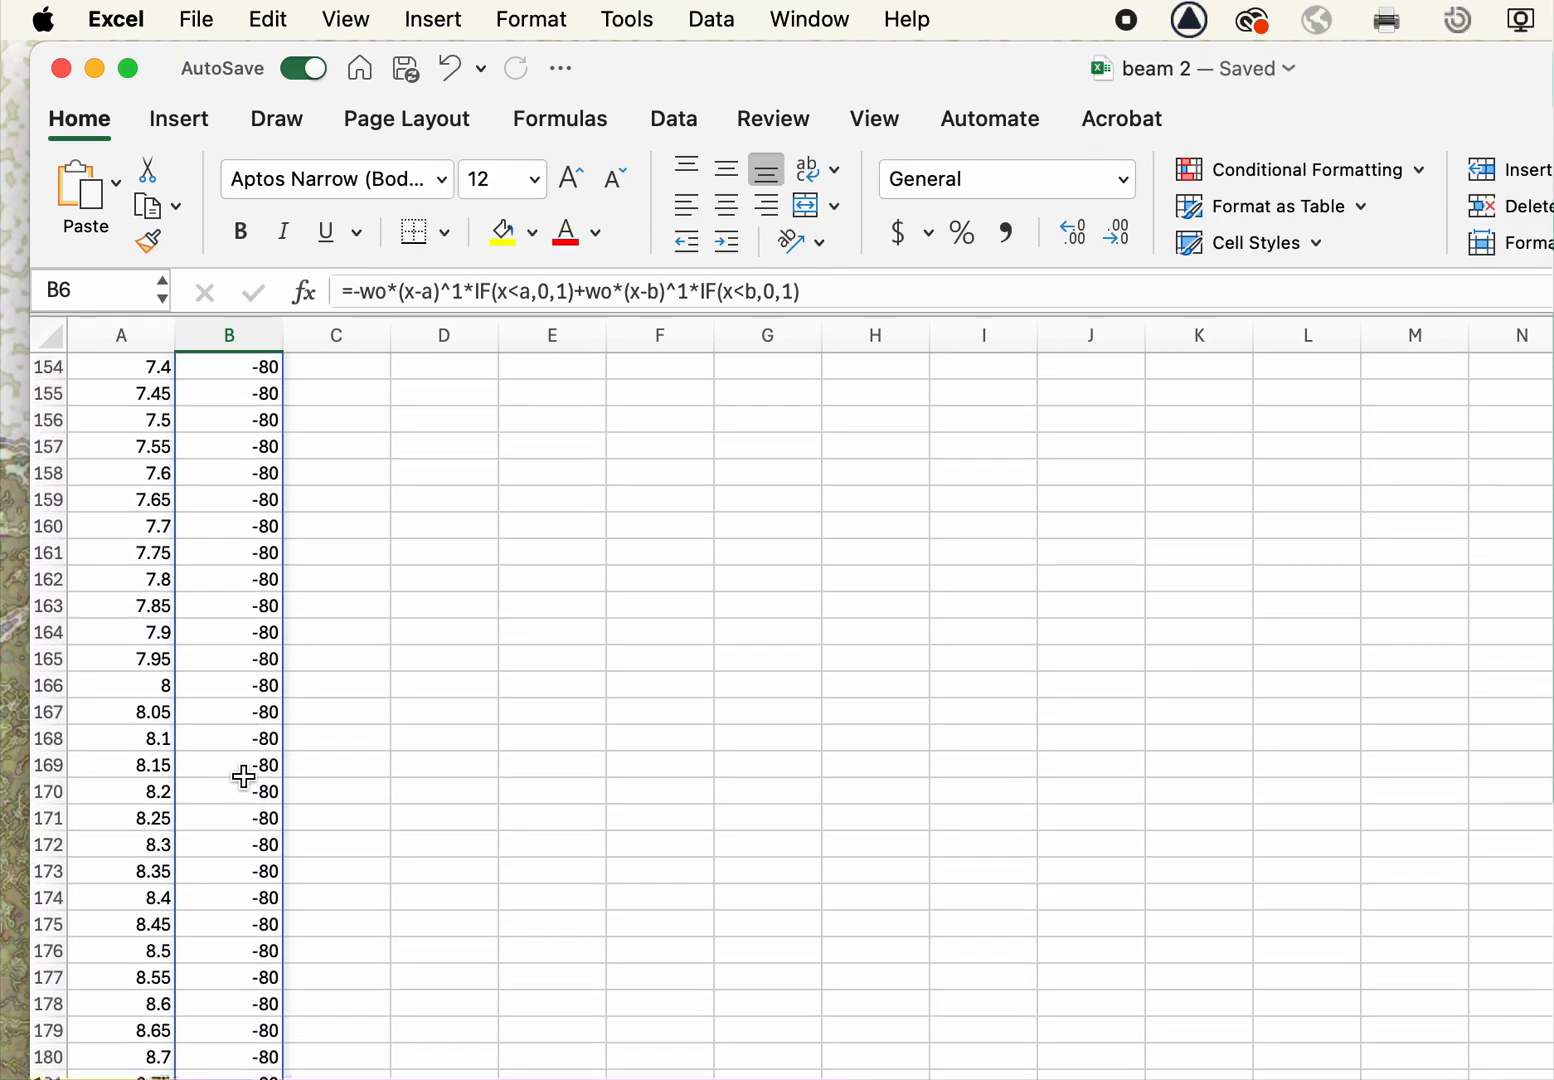
scroll(244, 777, up, 20)
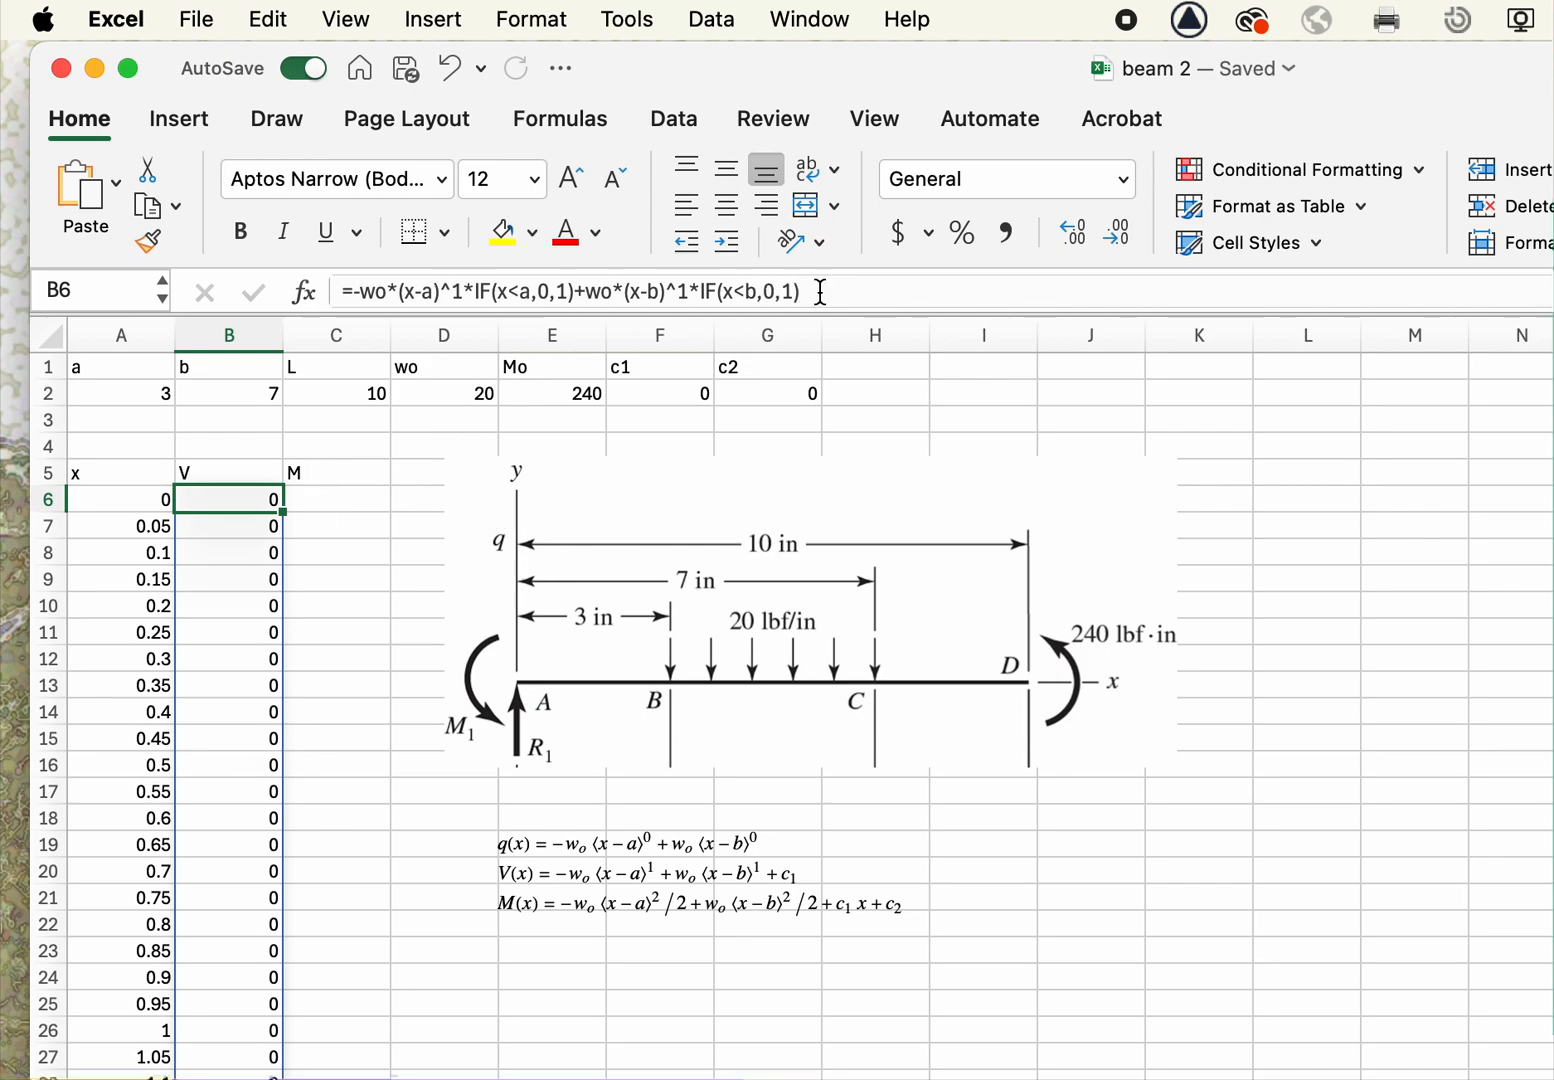
drag(820, 292, 342, 285)
key(super+c)
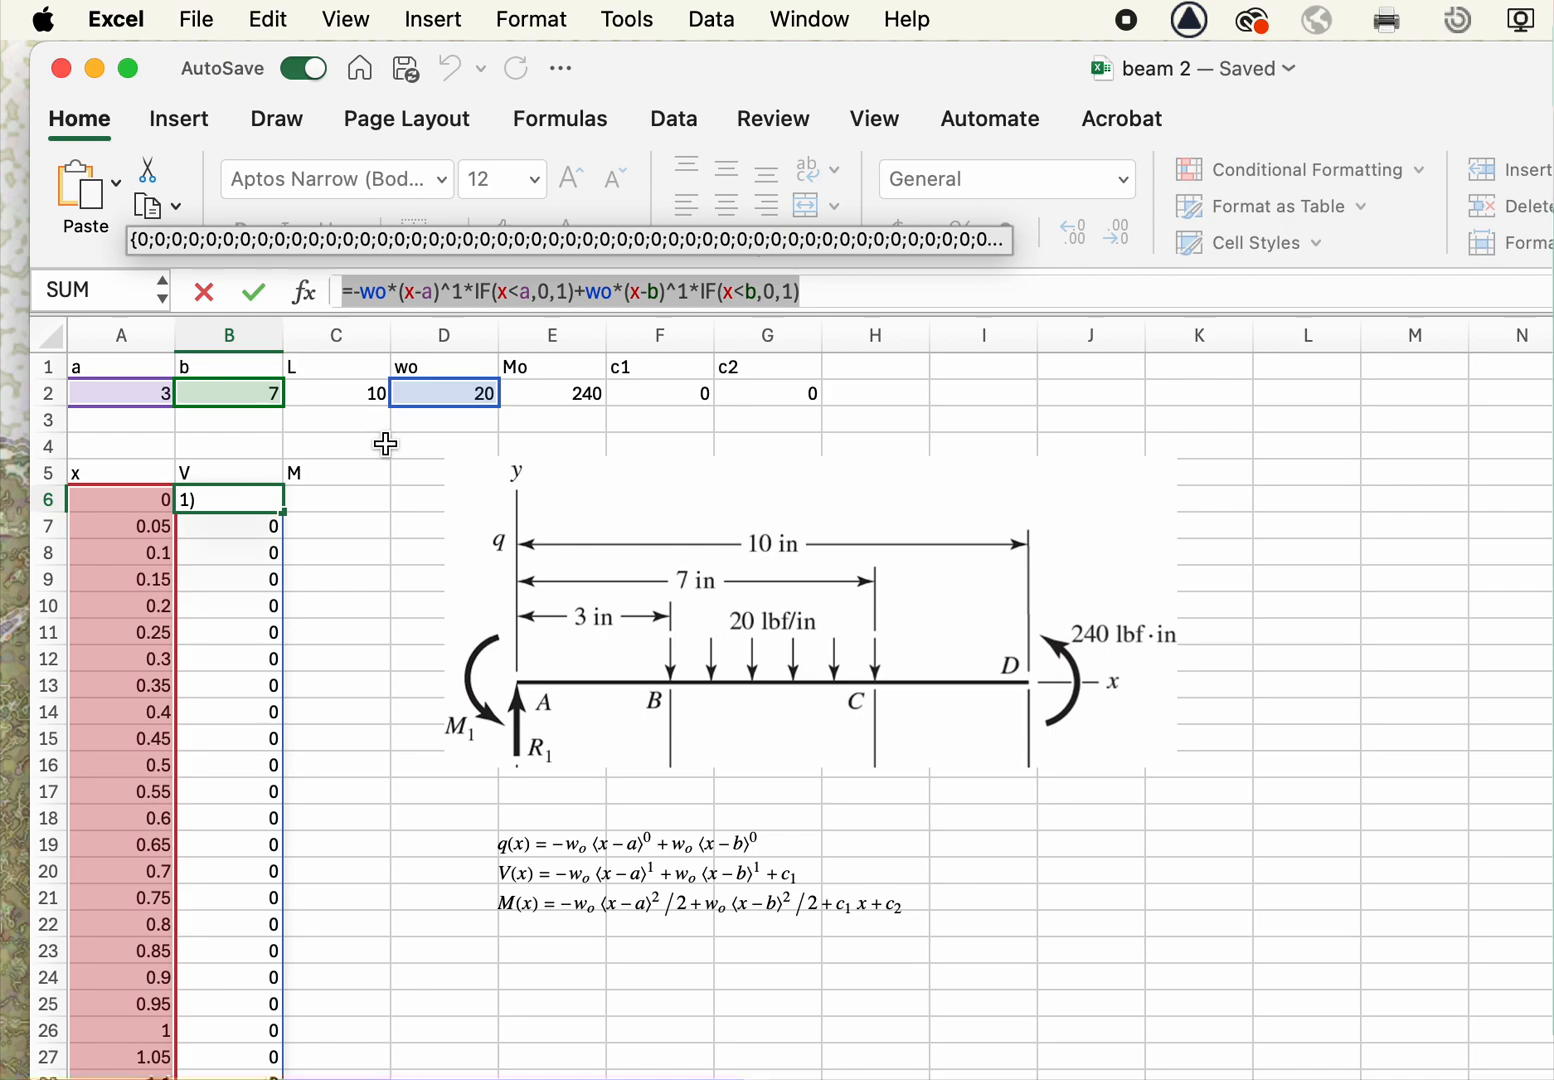
key(Return)
click(345, 493)
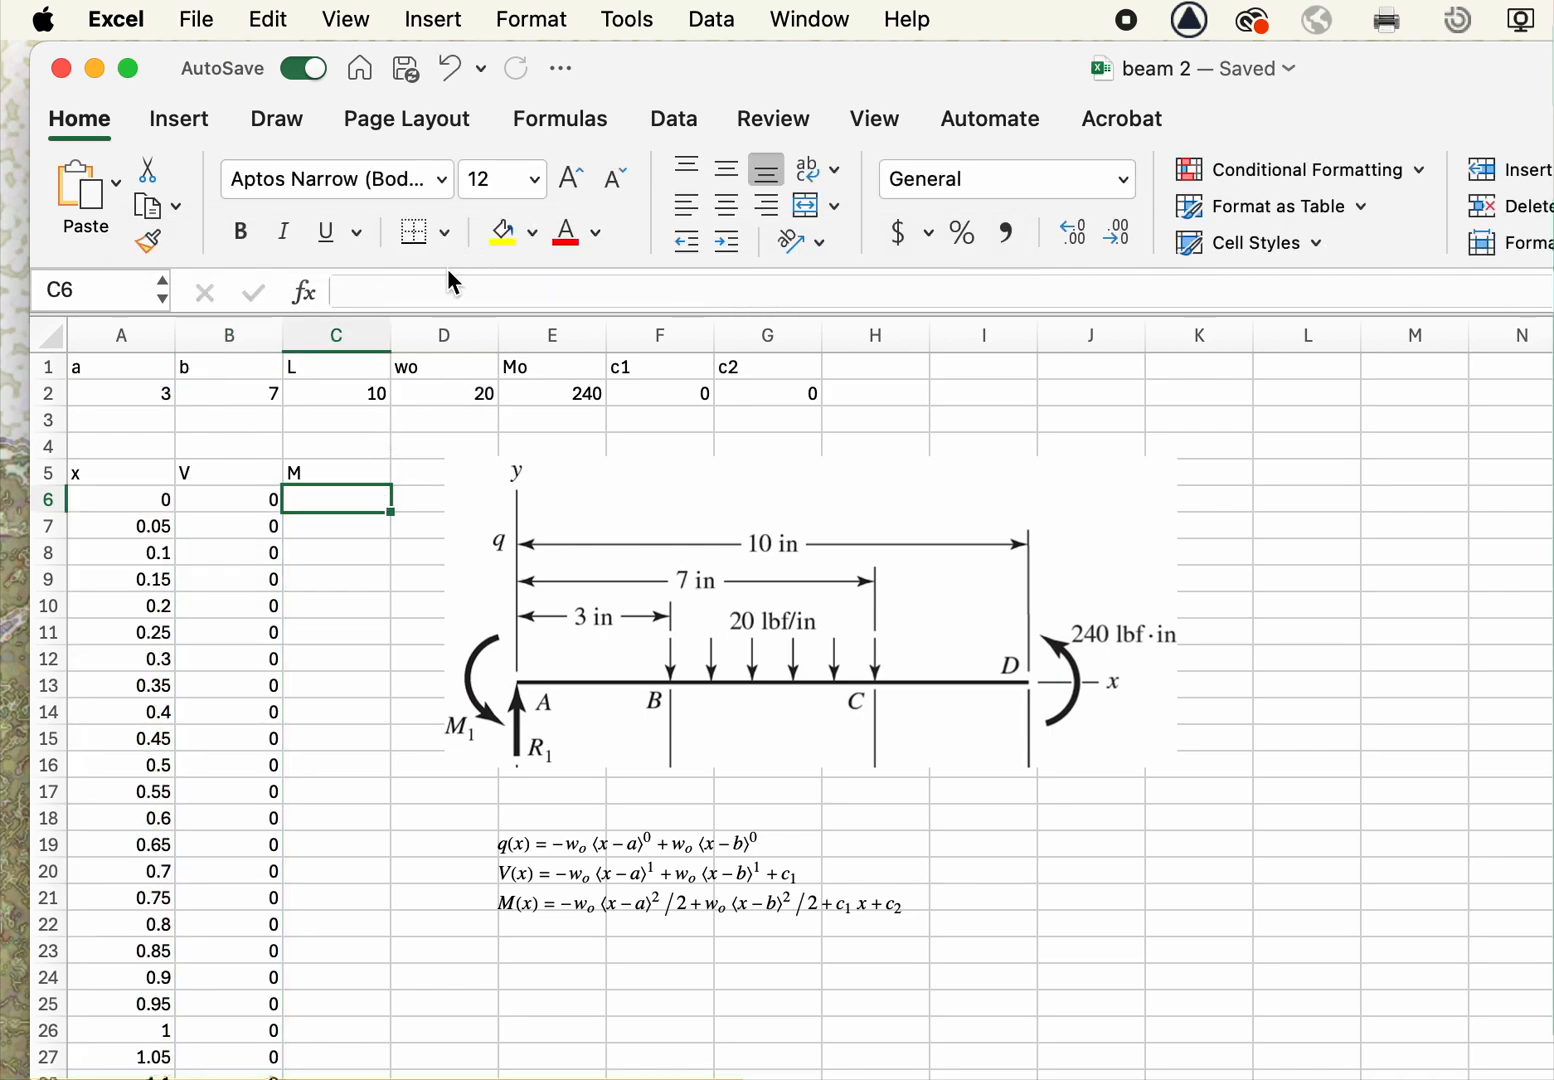
key(super+v)
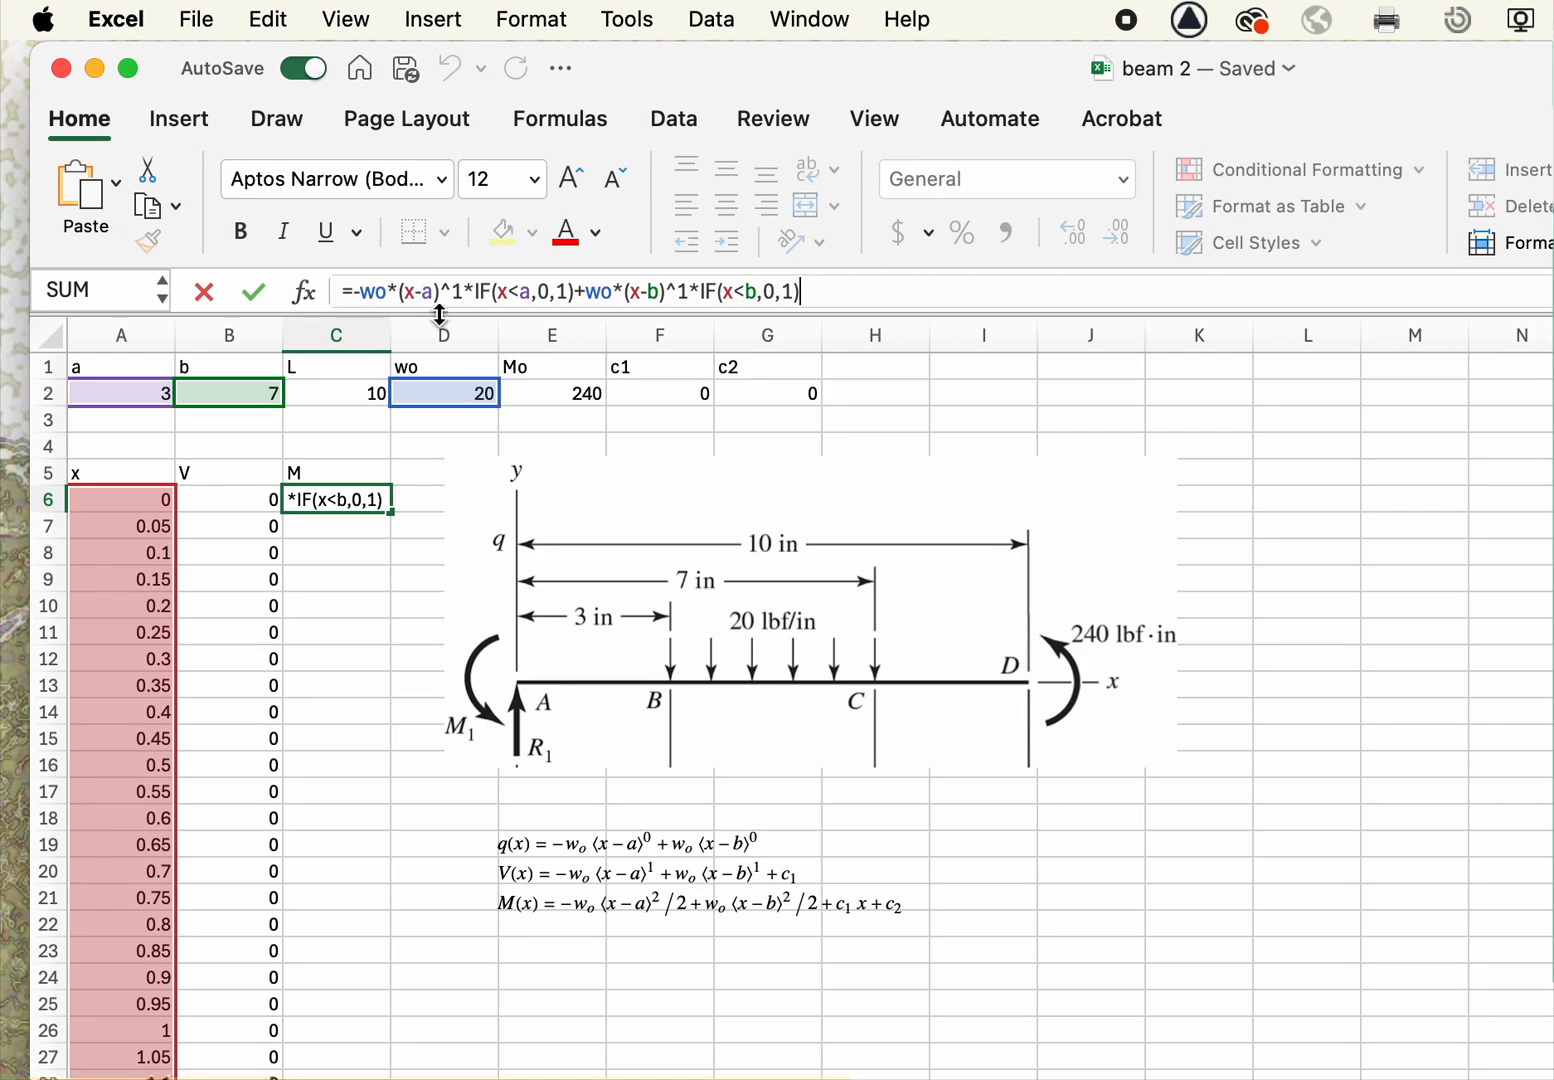
Change ^1 to ^2/2 in both singularity terms of the C6 moment formula and enter it
click(458, 292)
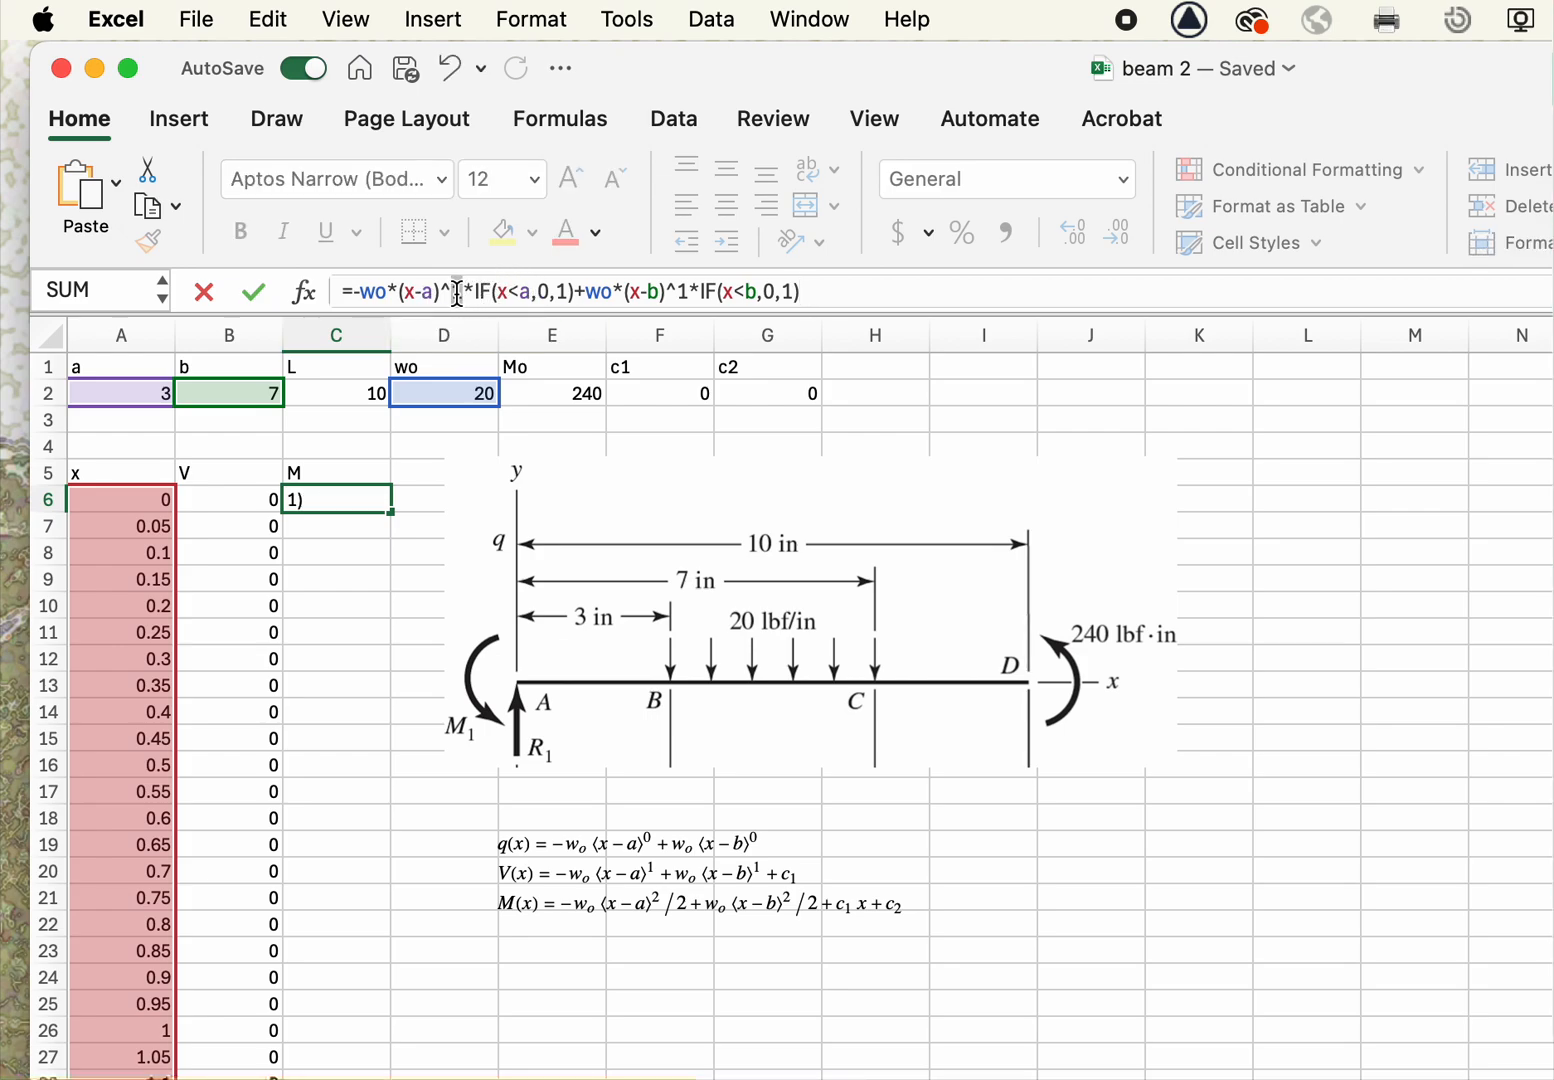
text(2/2)
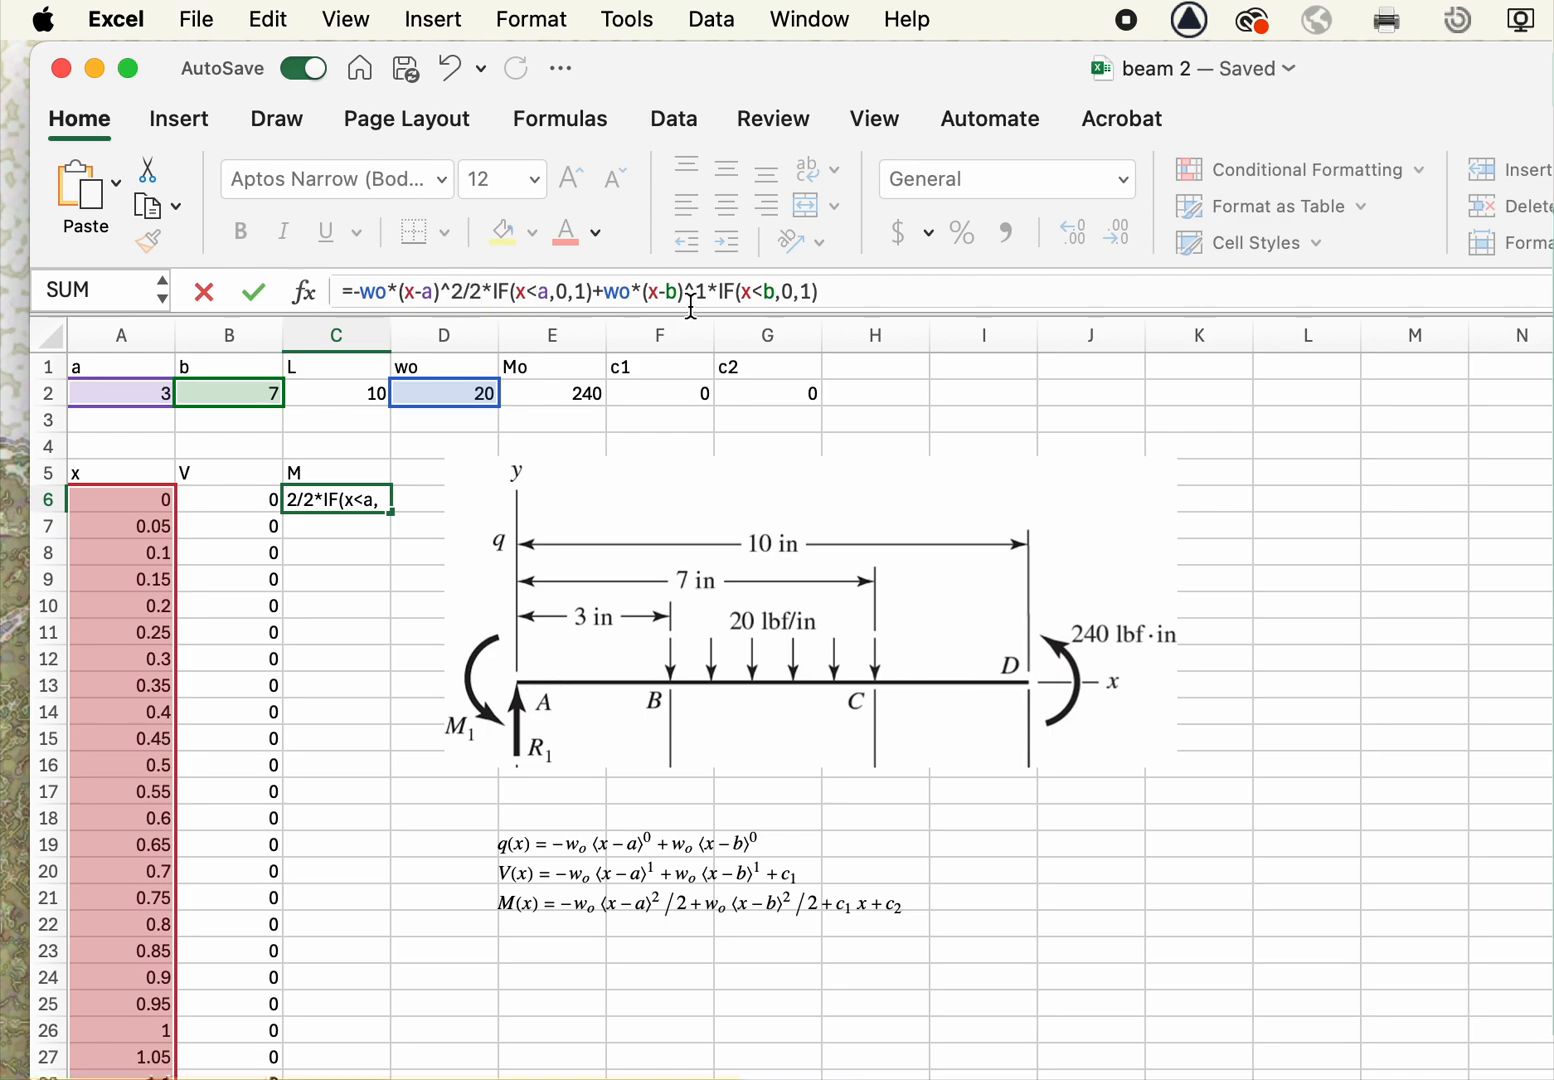
drag(706, 291, 692, 293)
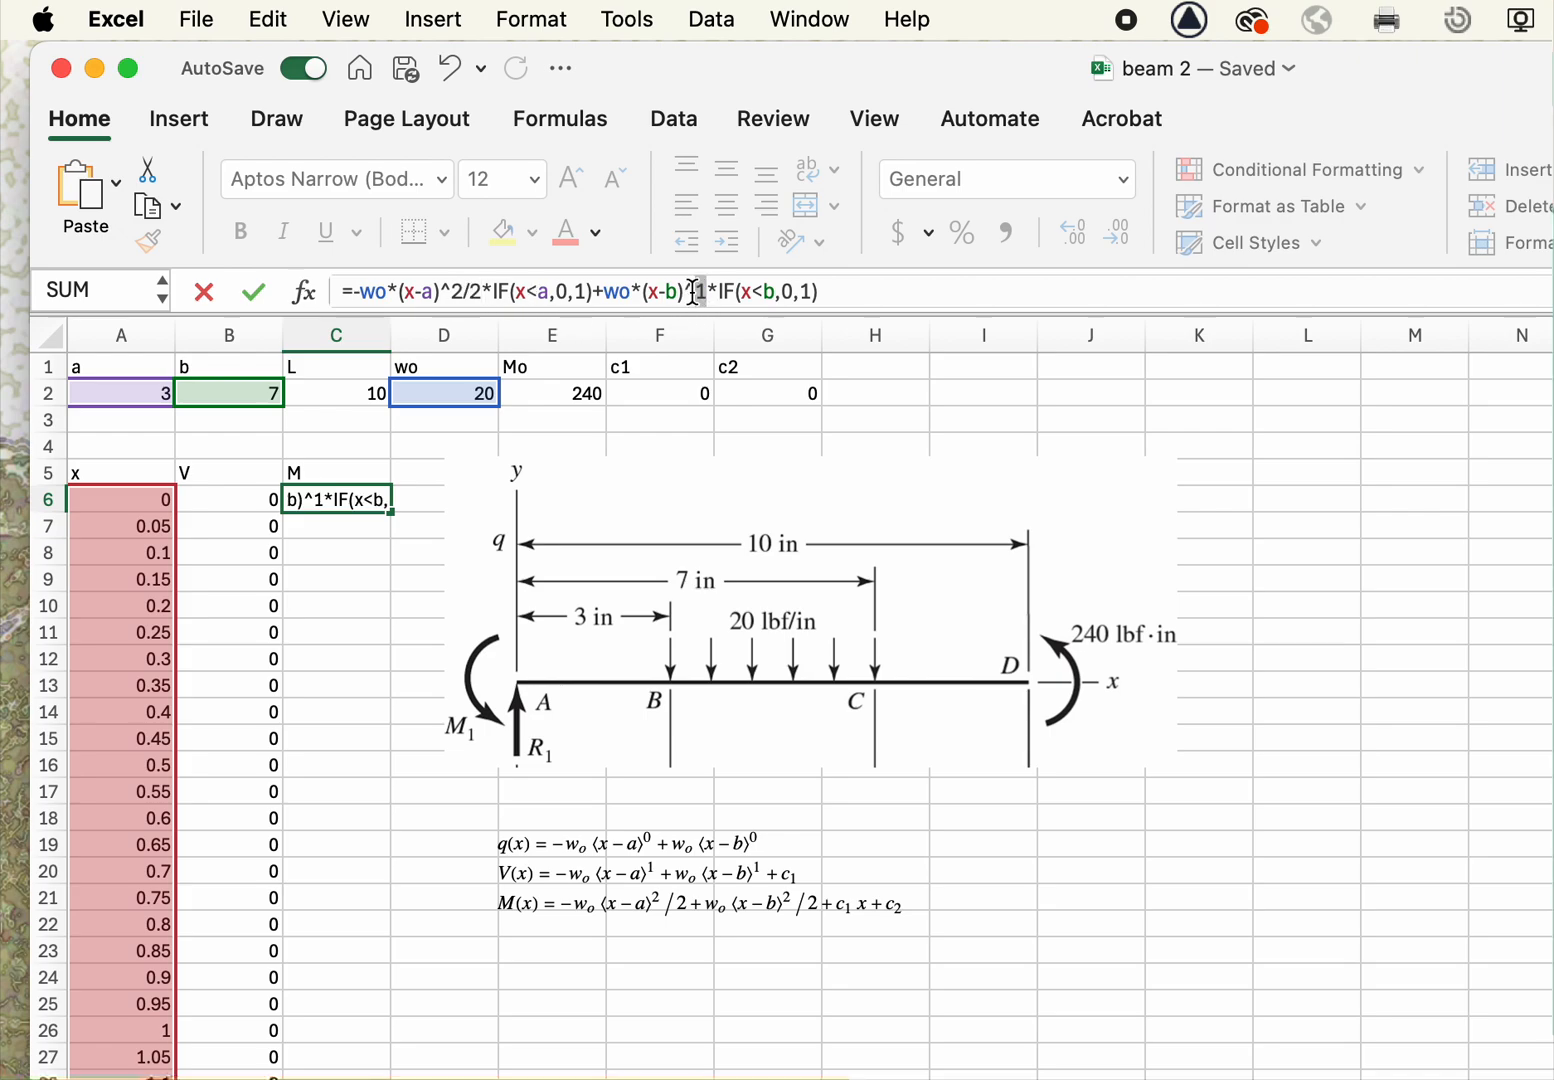
text(2/2)
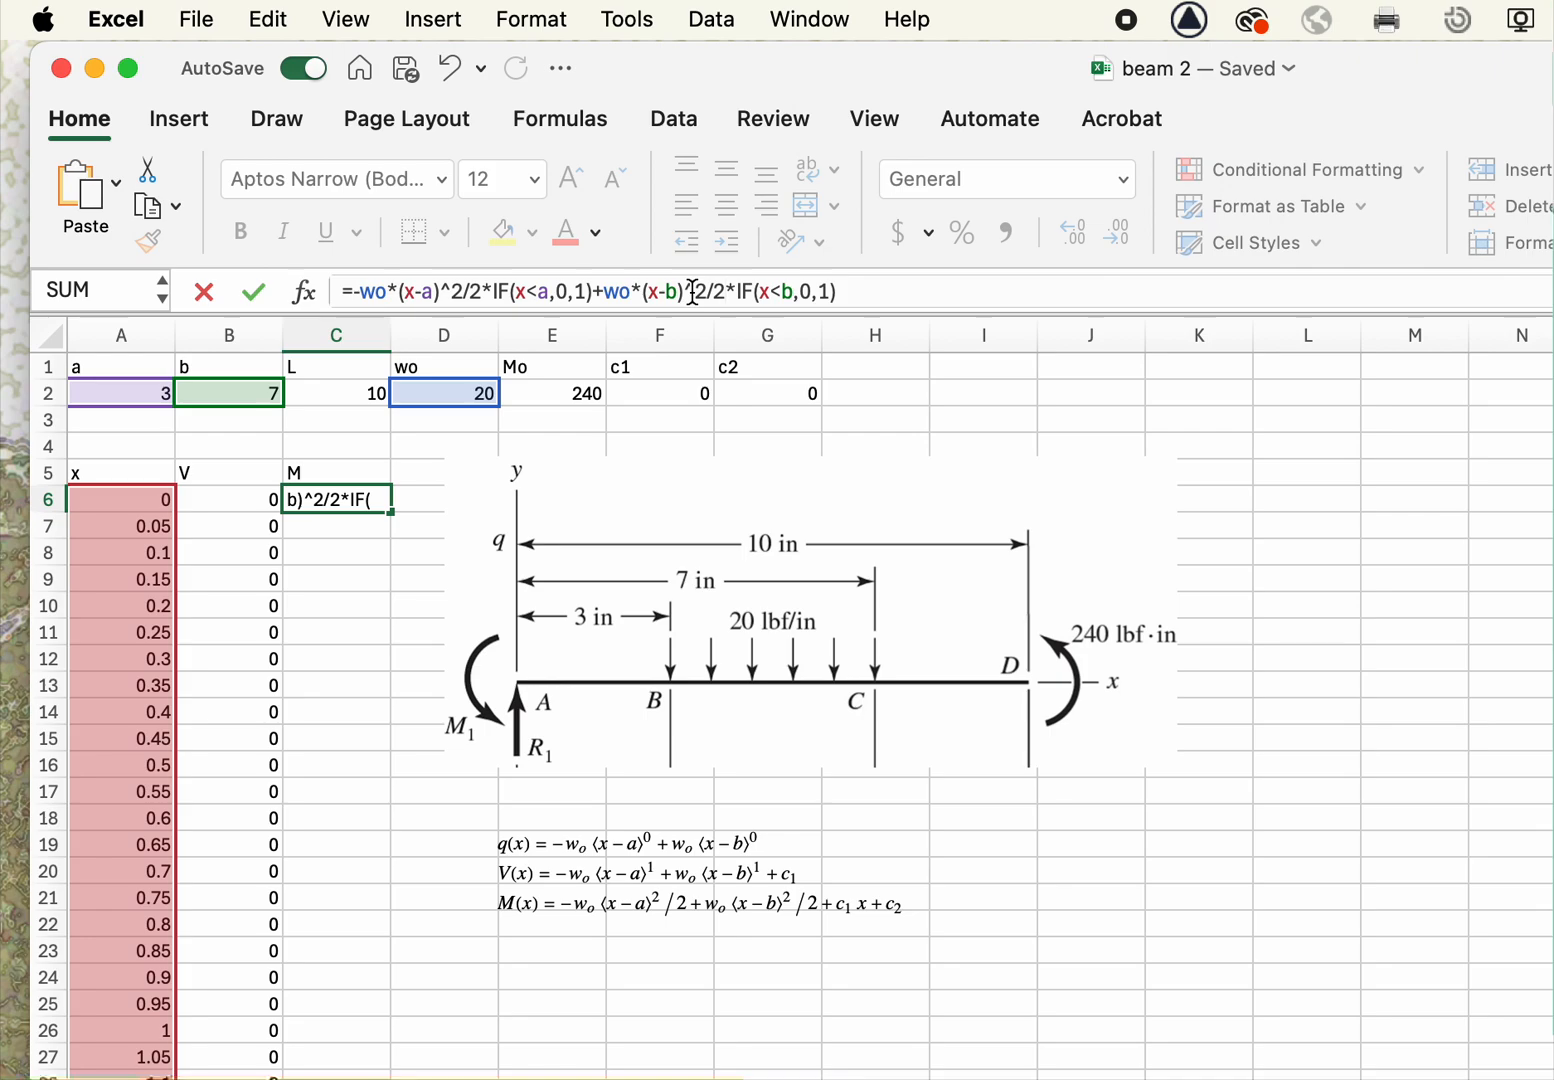
key(ctrl+Return)
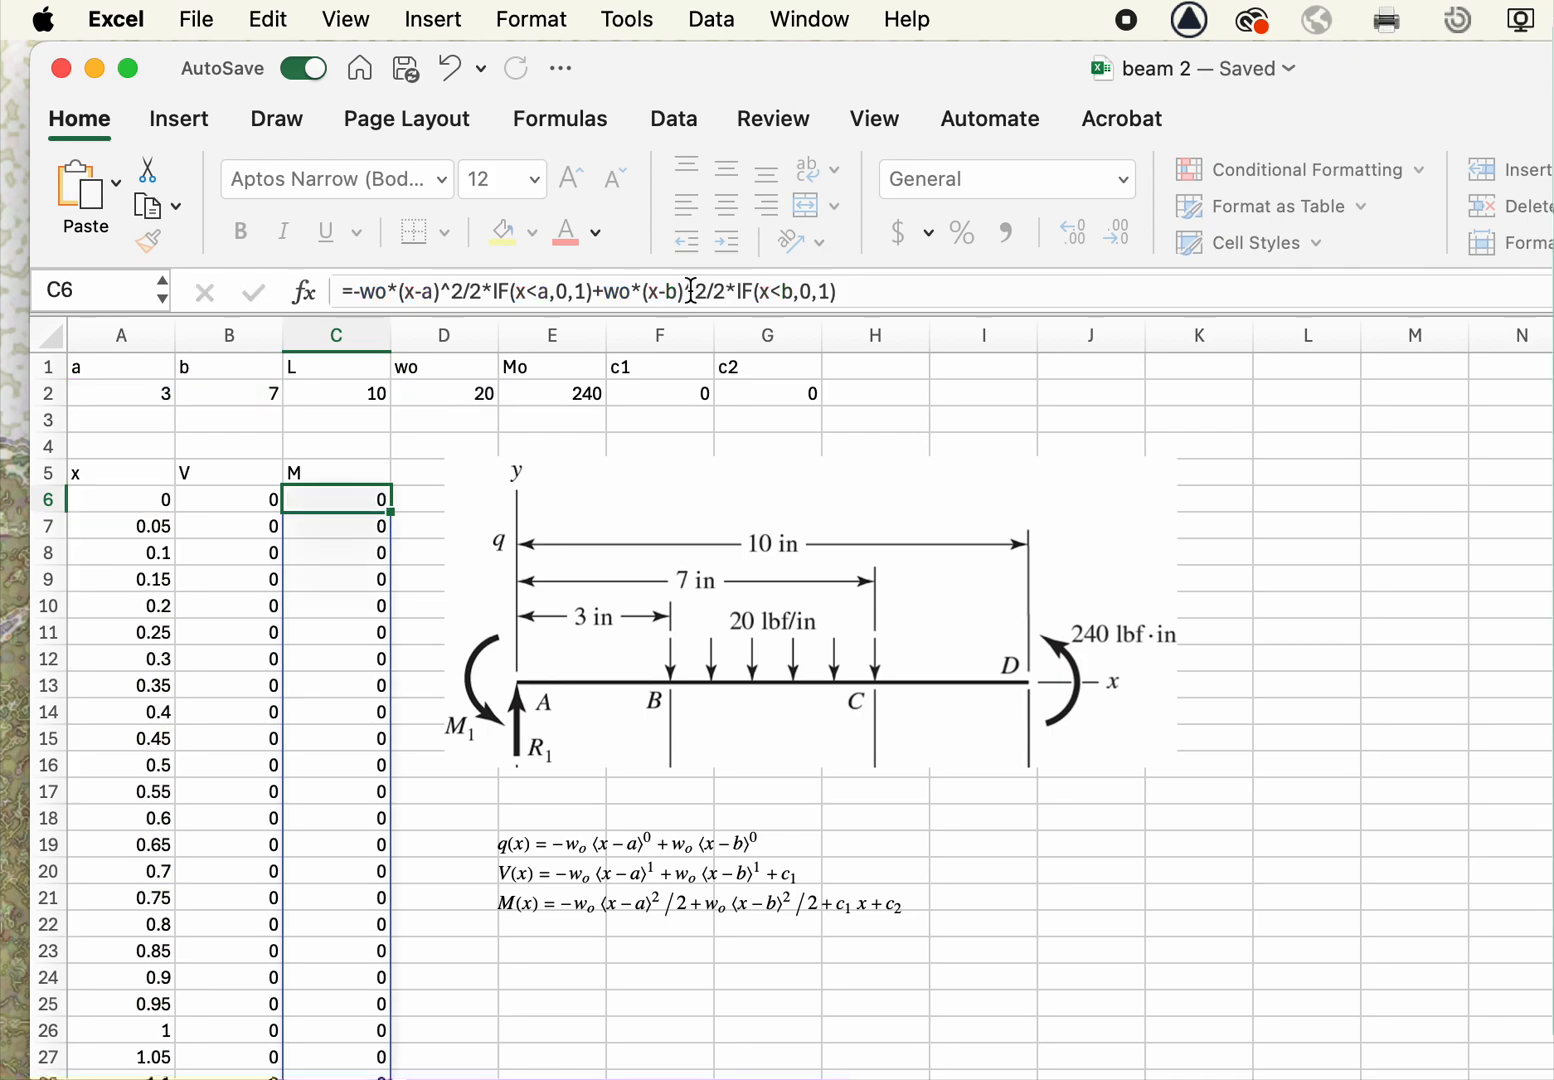
Append the integration constant +c_1, referencing F2, to the shear formula in B6 and enter it
click(236, 502)
key(ctrl+shift+Down)
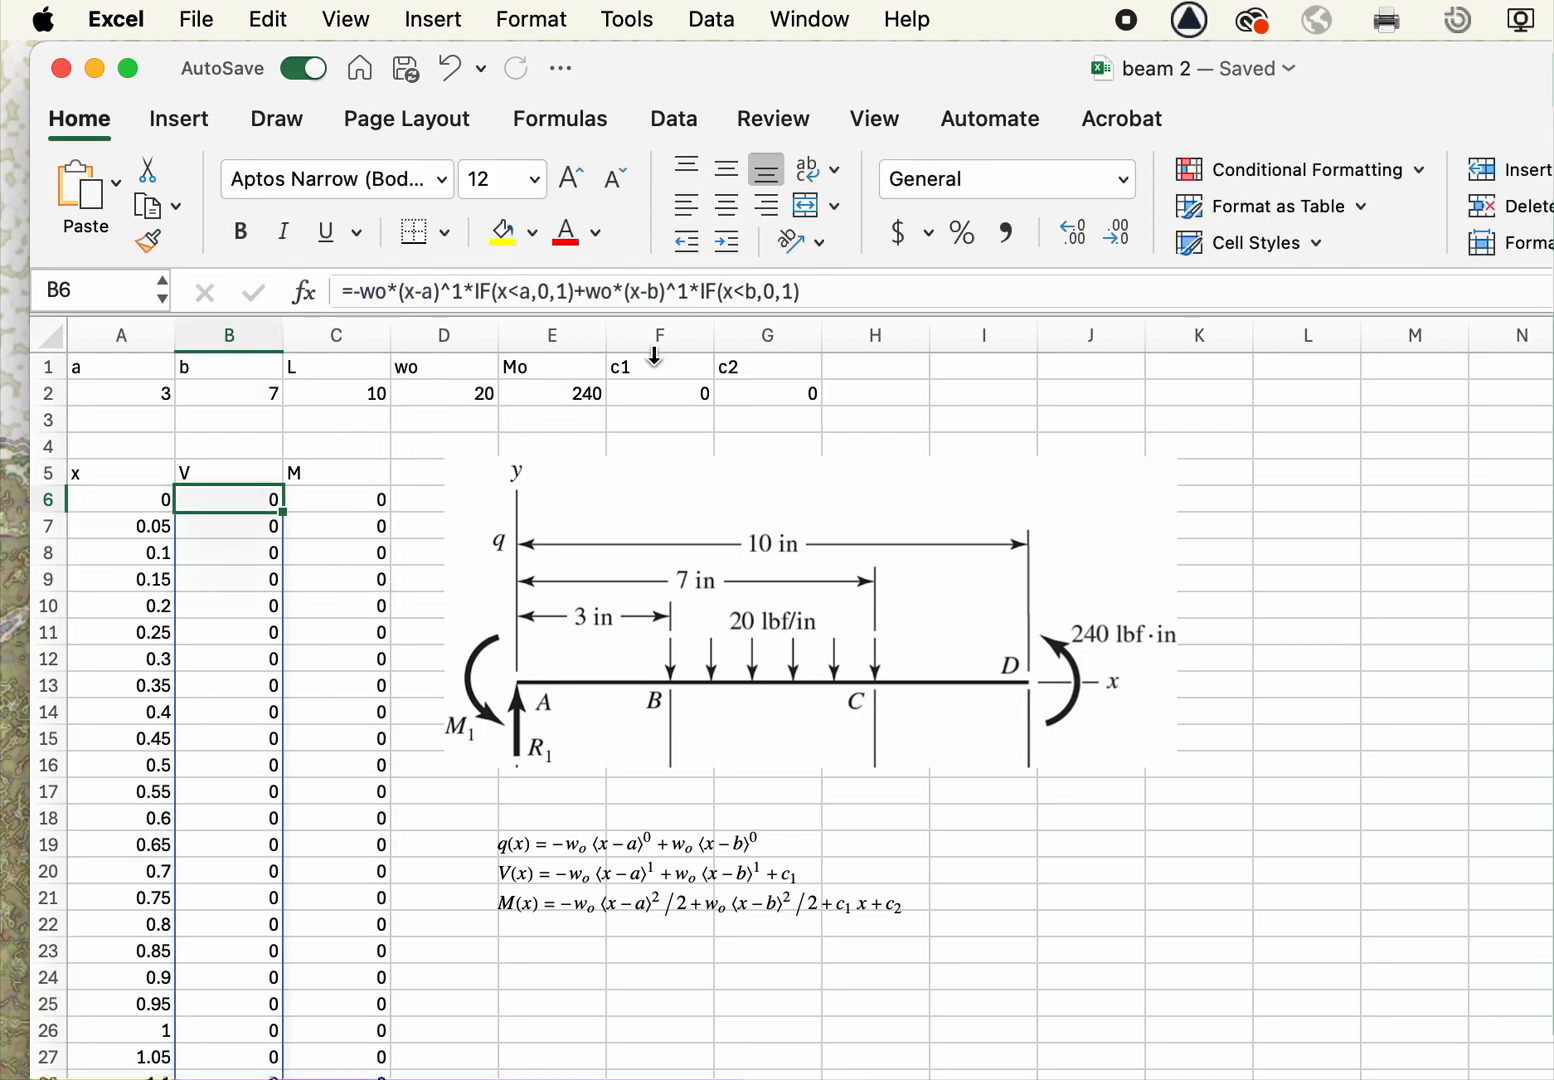
click(843, 293)
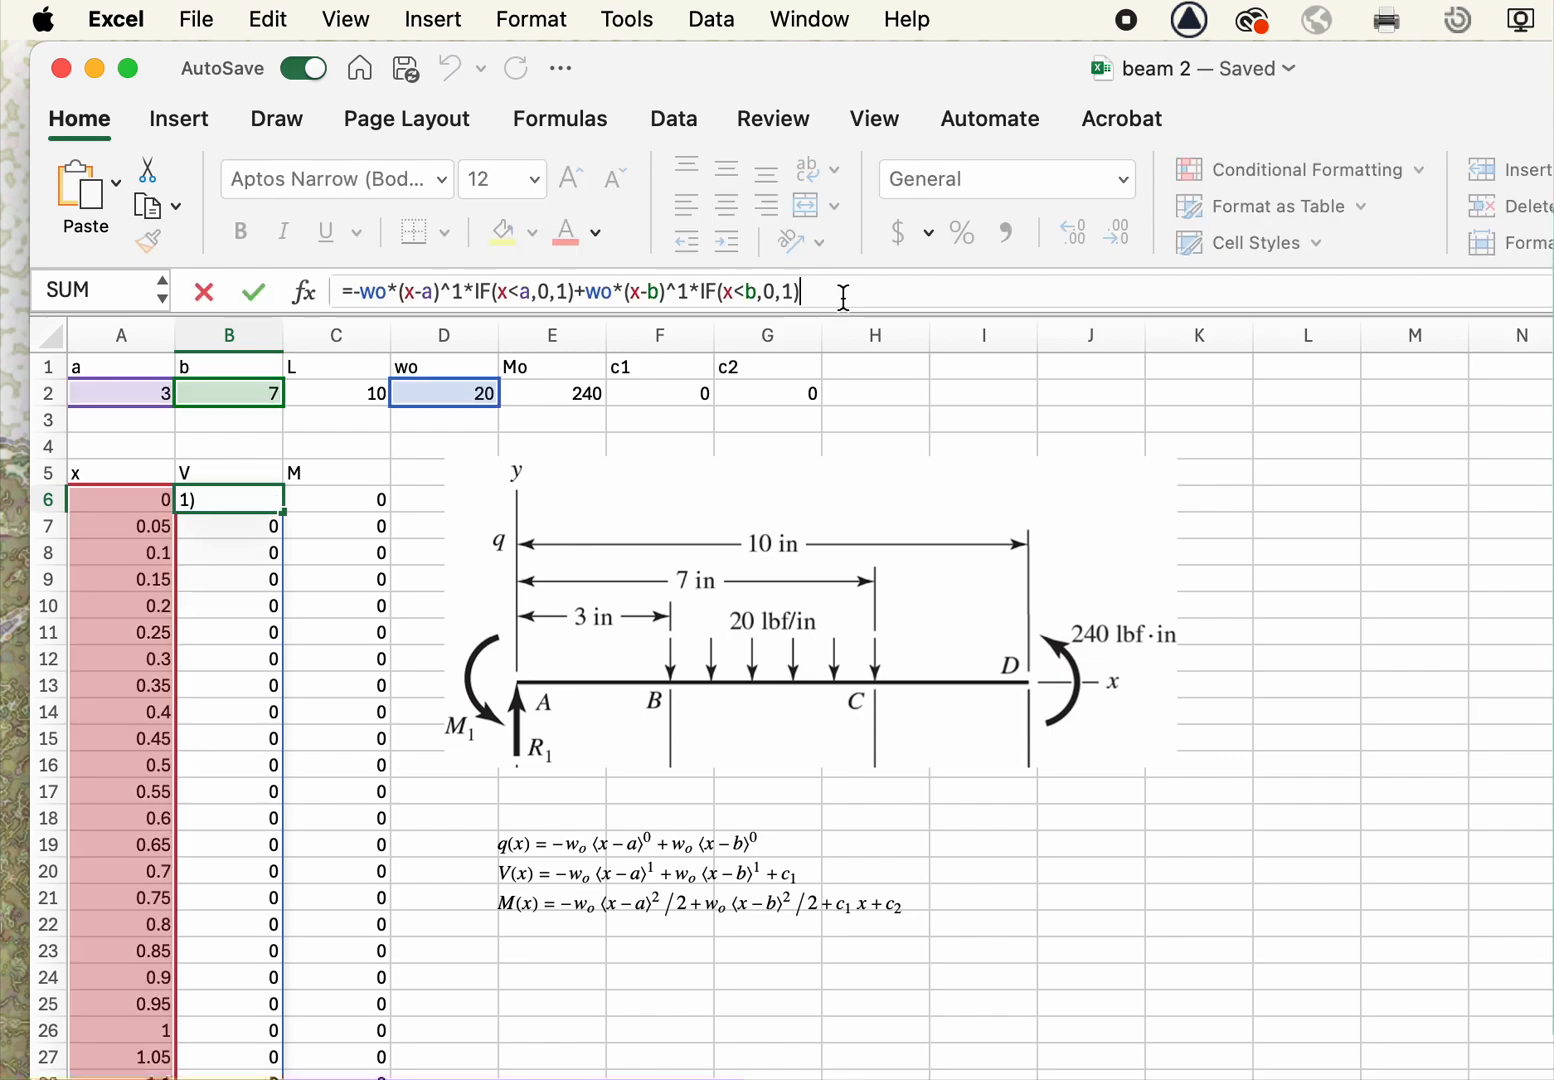
text(+)
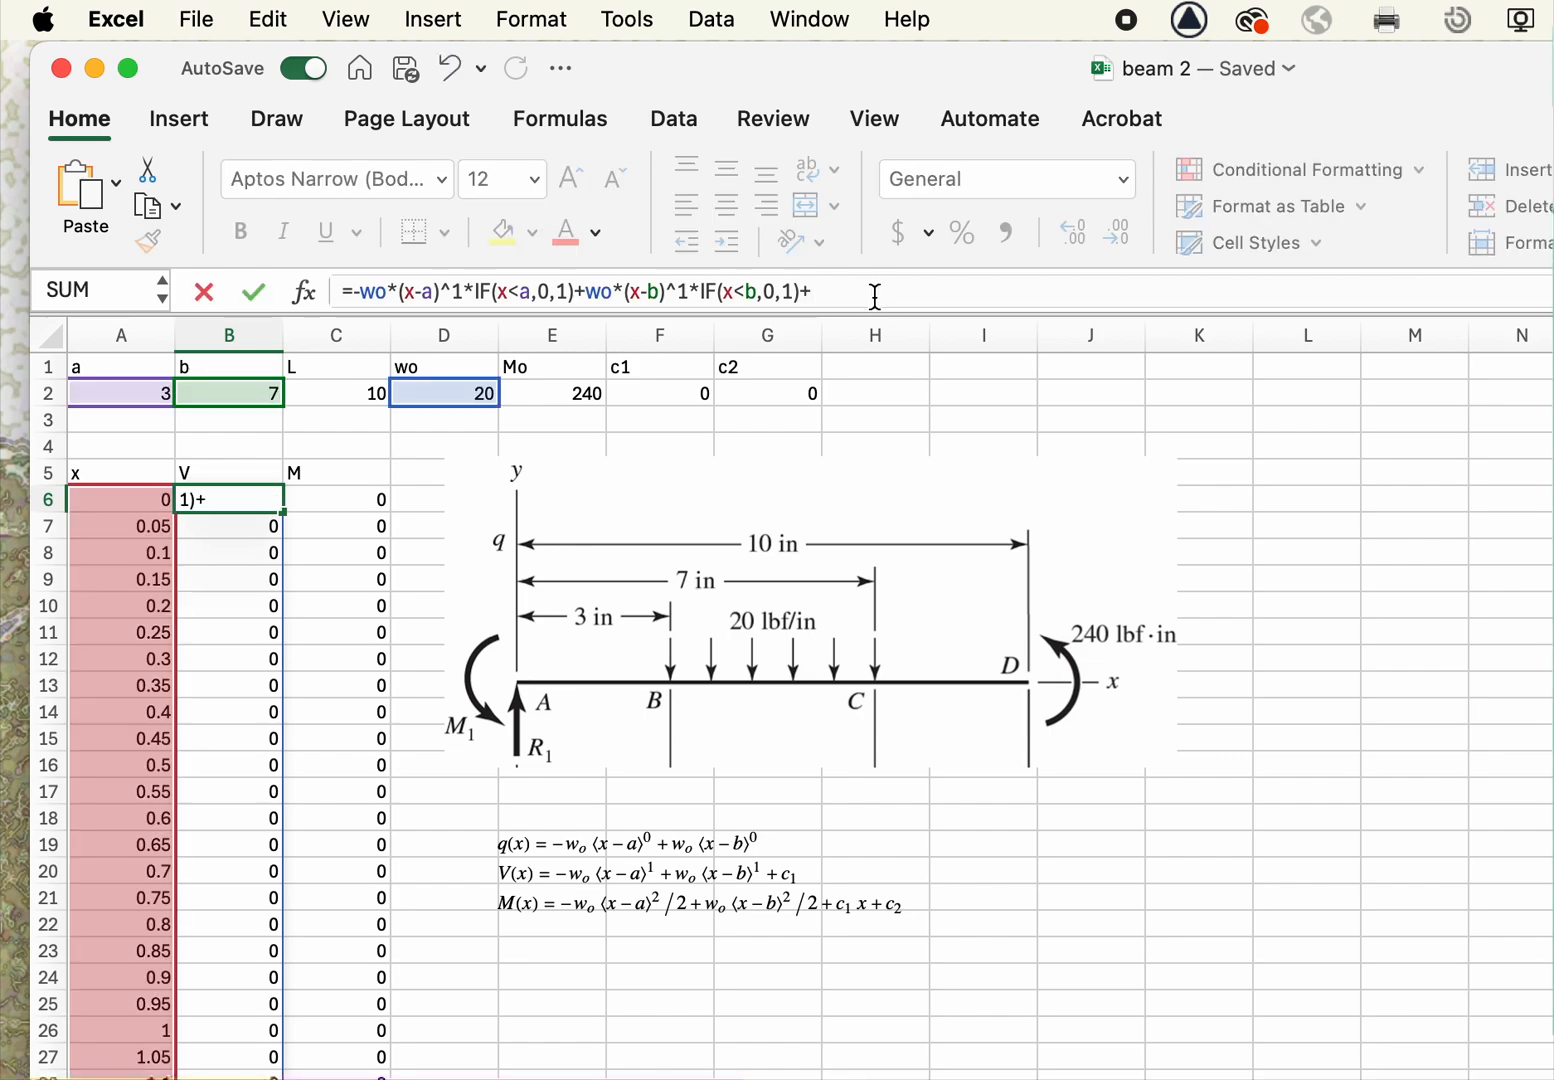
click(681, 393)
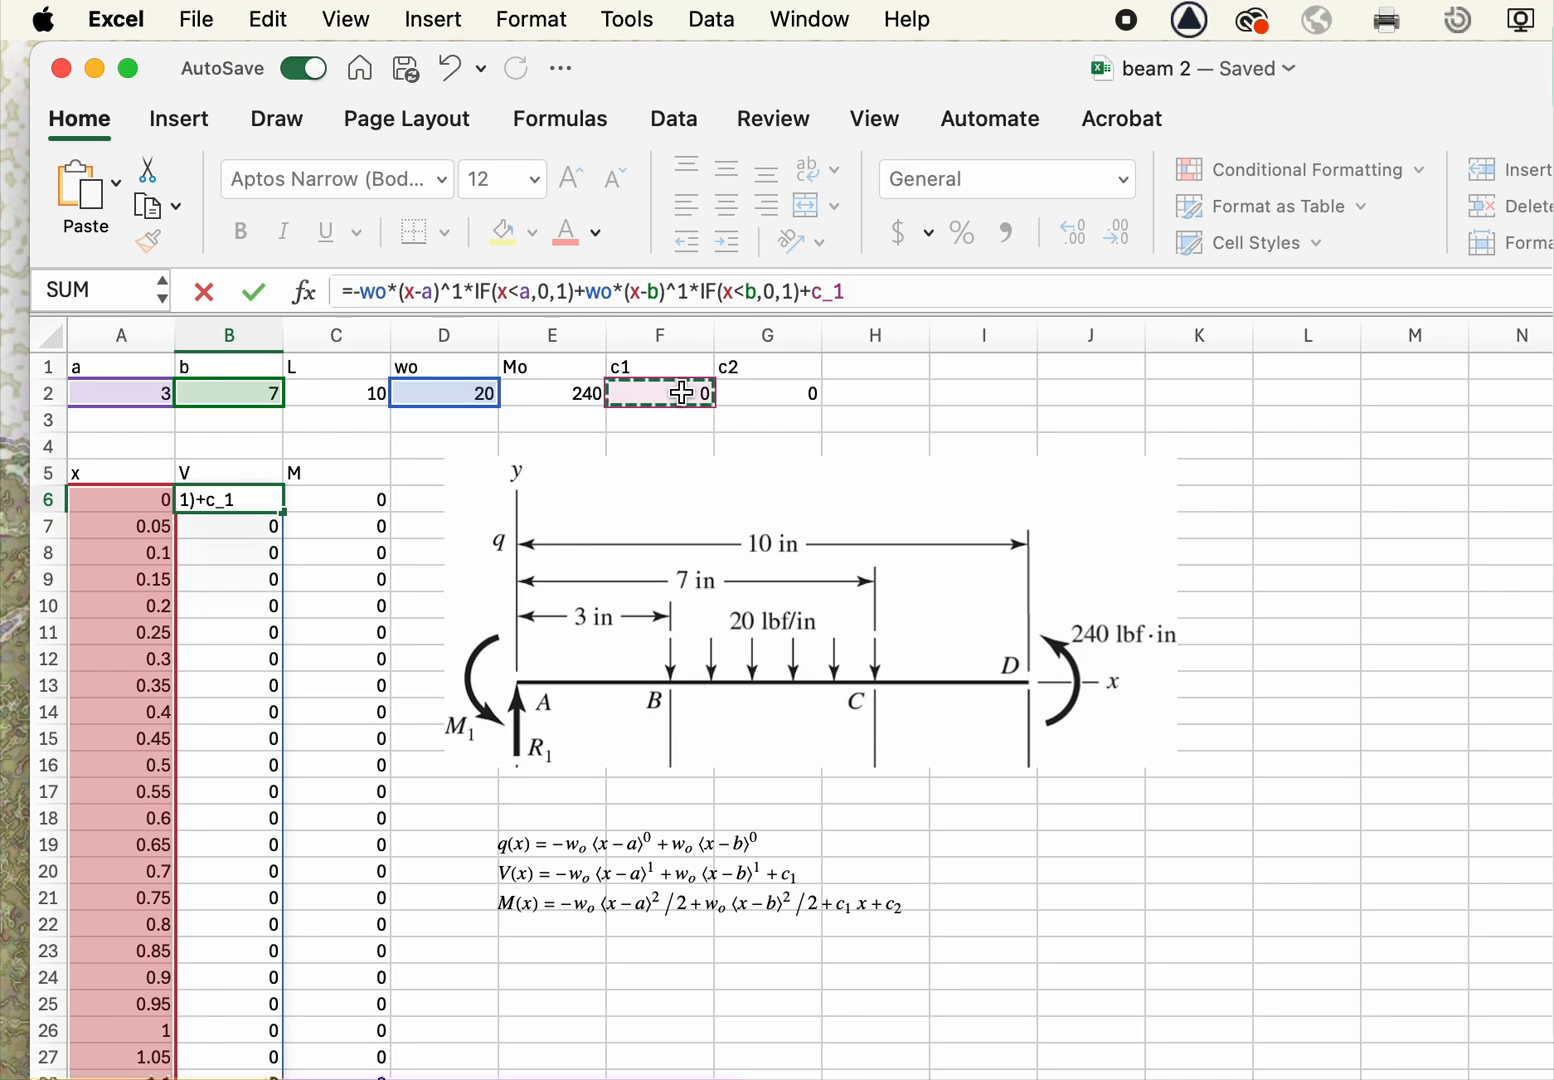
key(ctrl+Return)
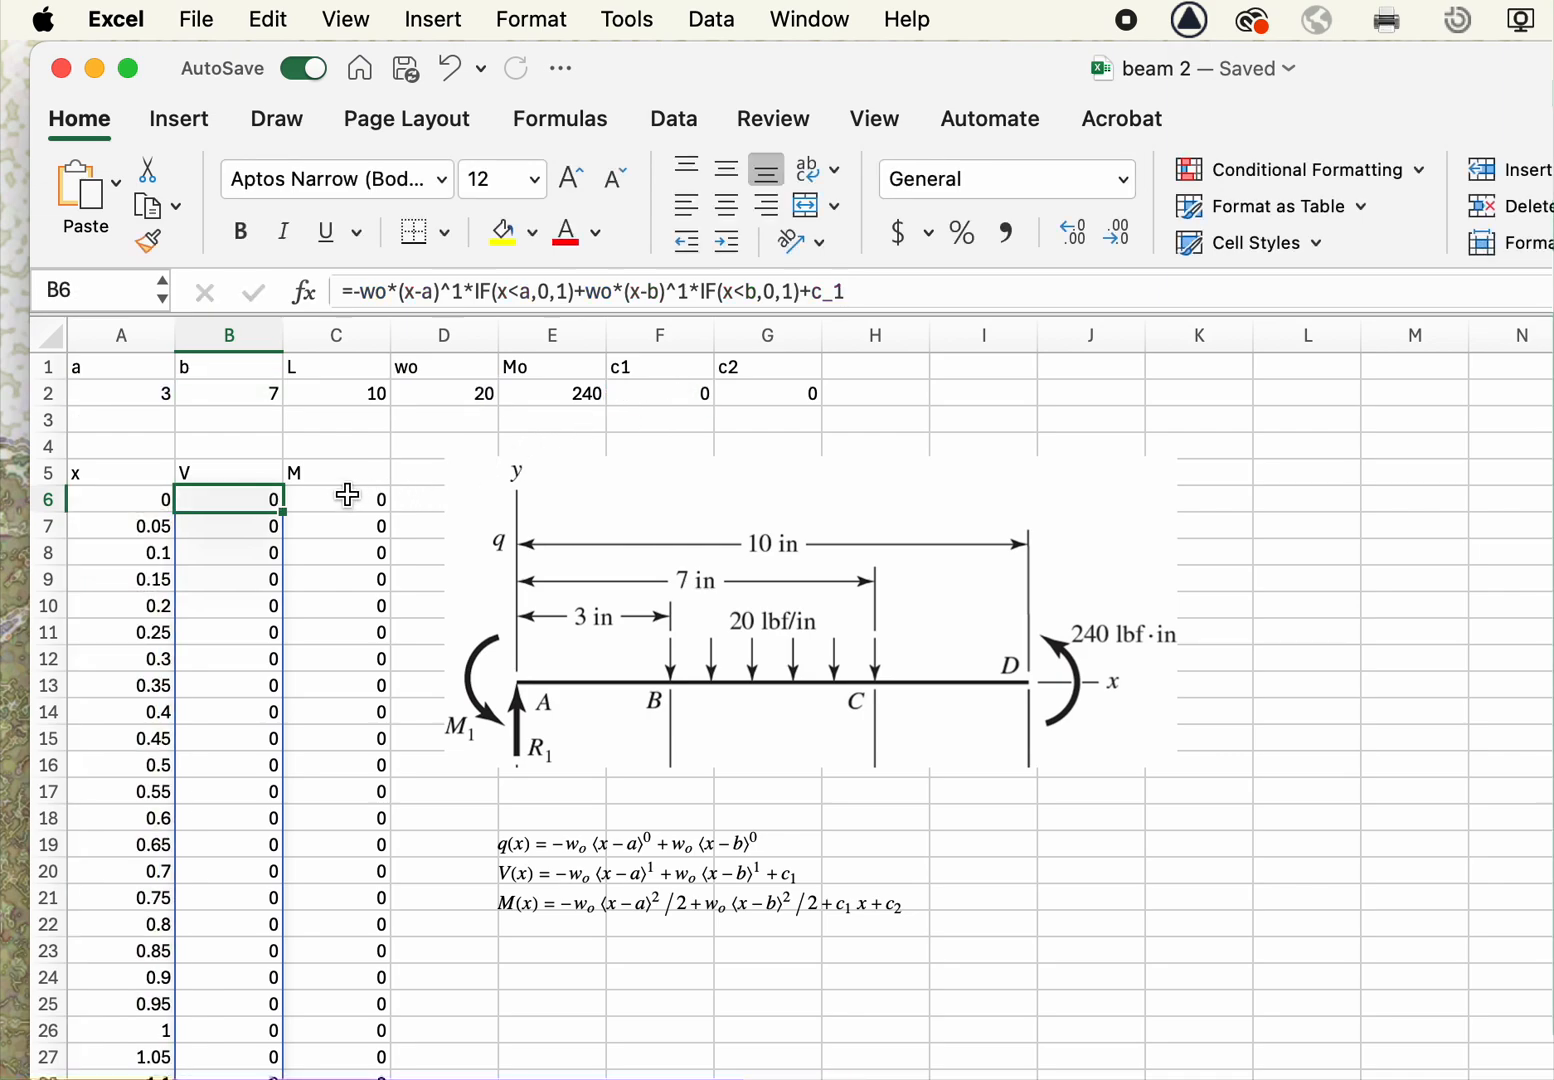
Append +c_1*x+c_2 to the moment formula in C6, referencing F2 and G2 for the constants, and enter it
click(345, 497)
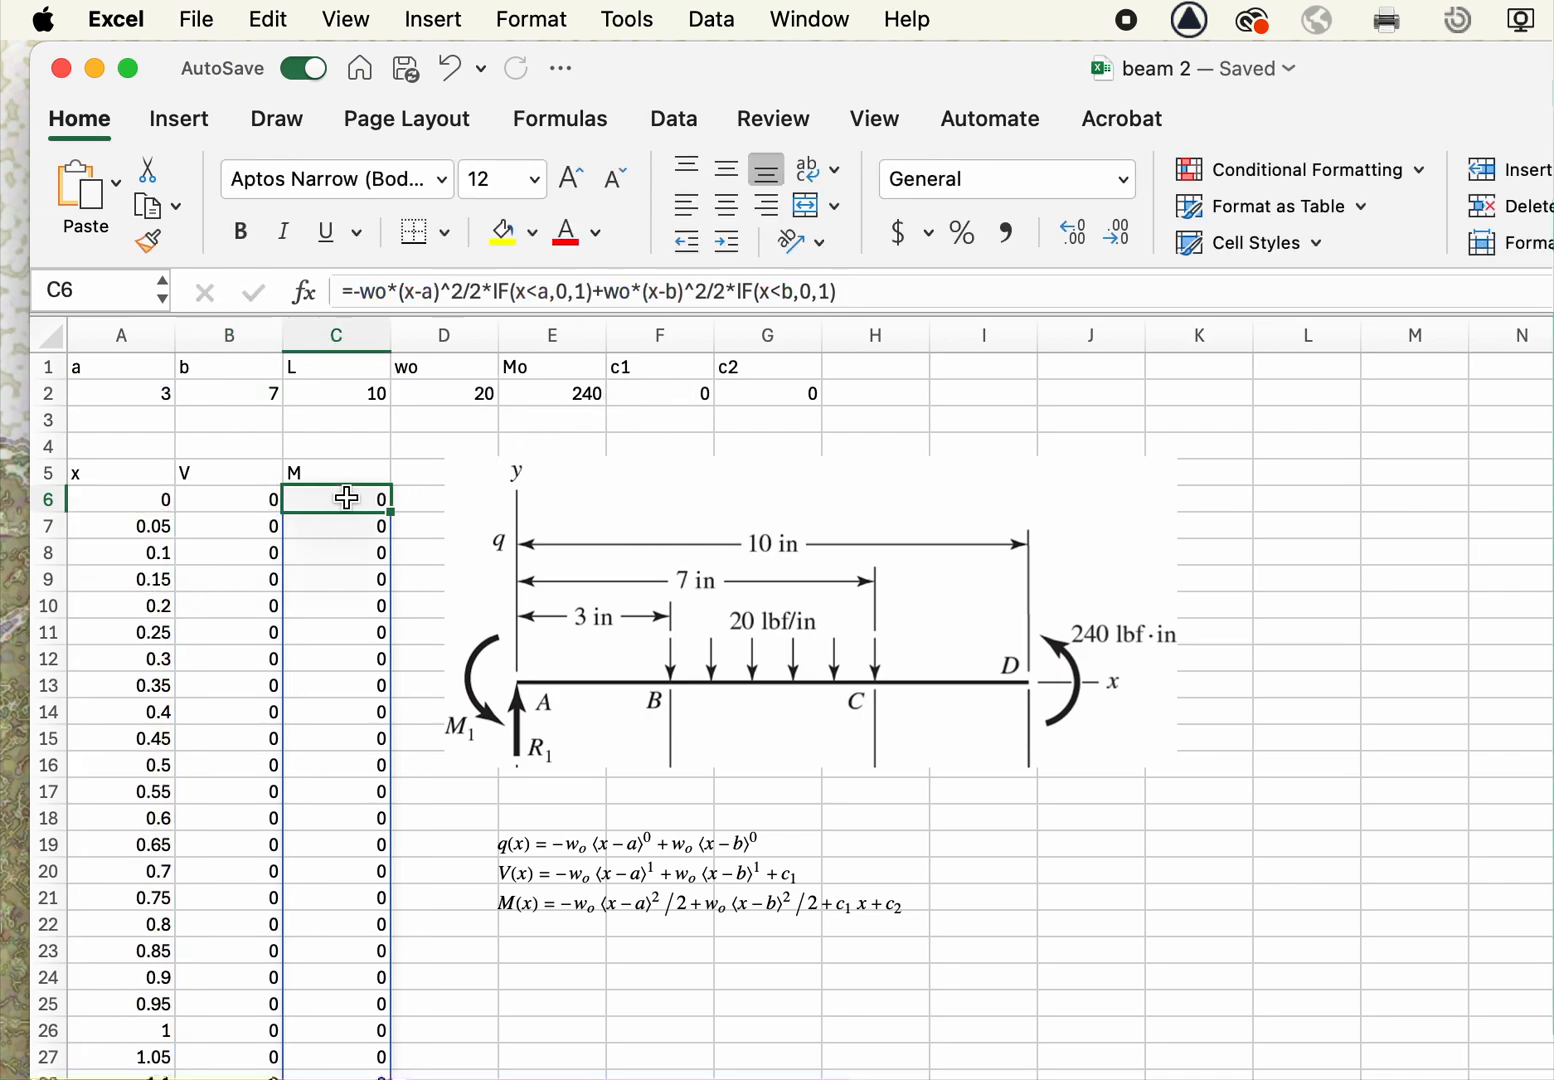
click(909, 296)
text(+)
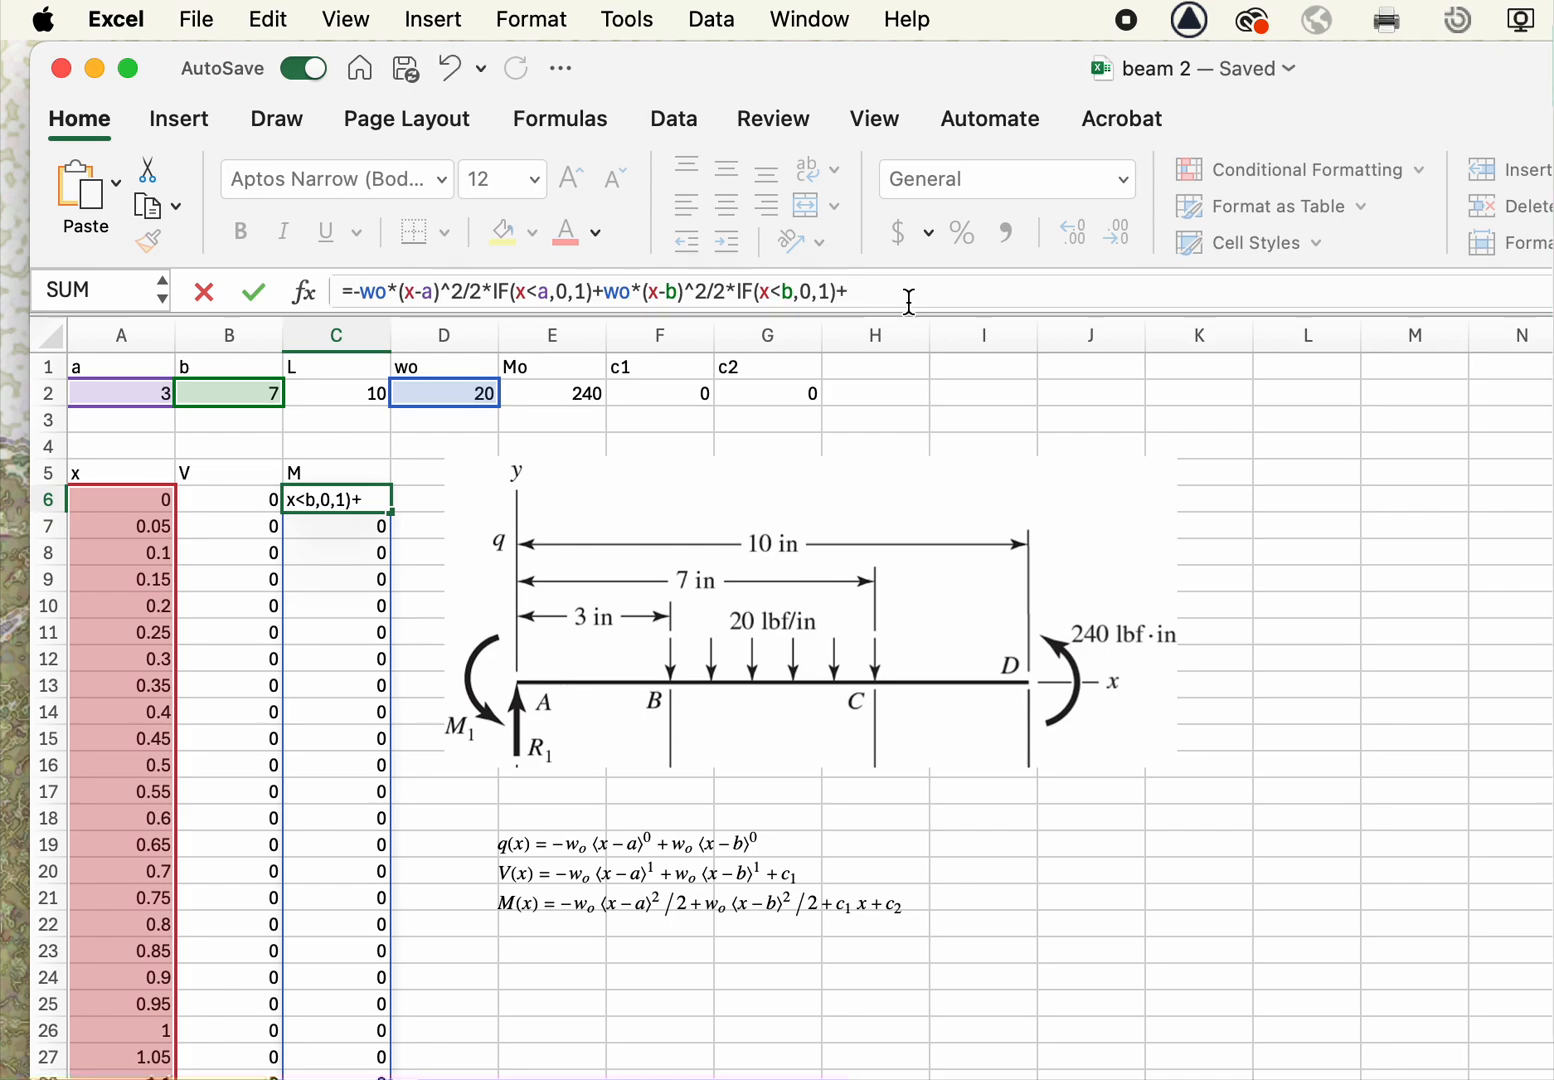
click(674, 400)
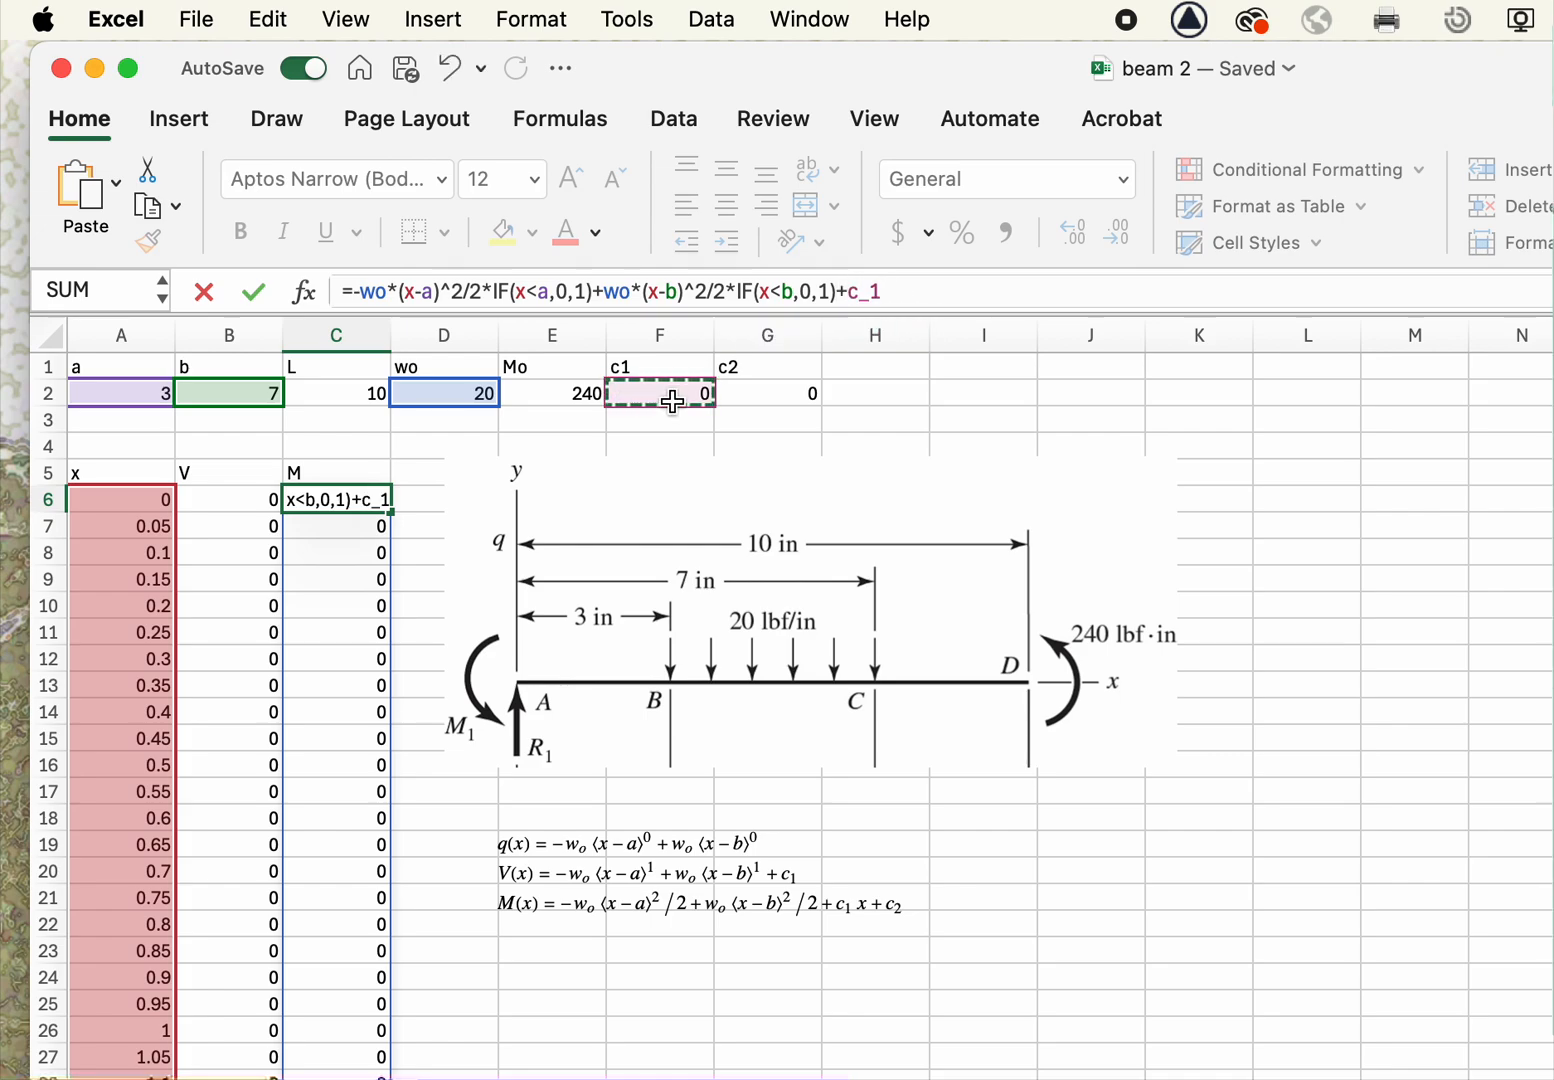
text(*x+)
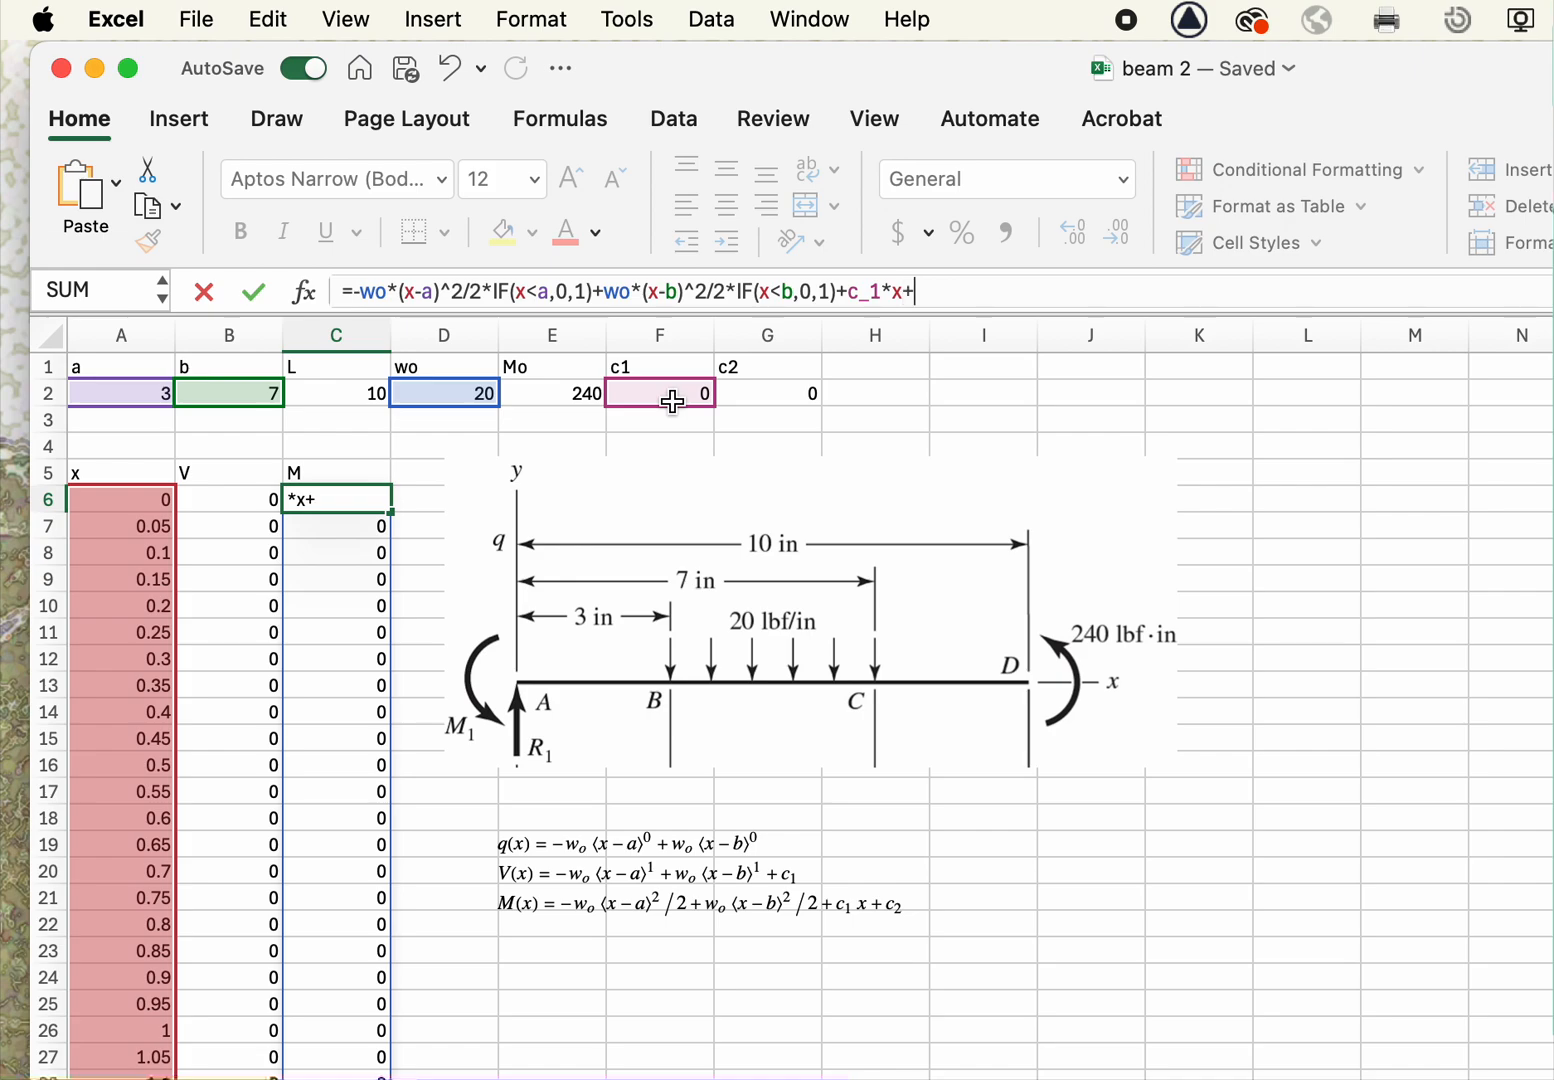
click(776, 404)
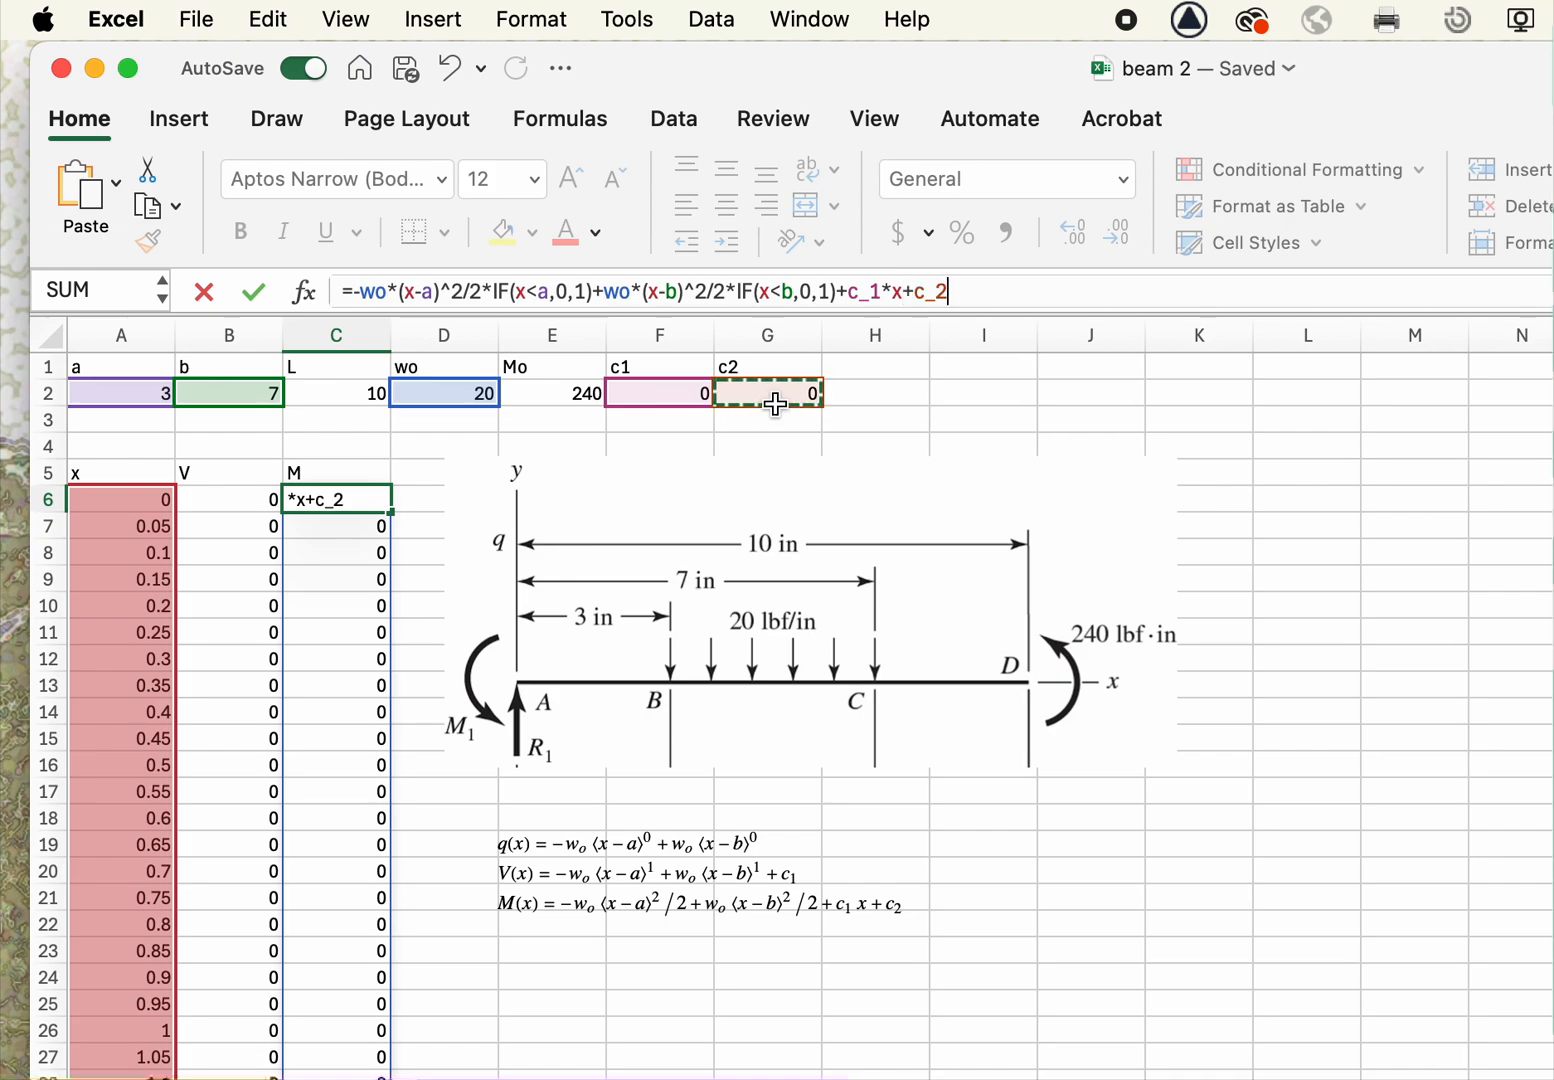
key(Return)
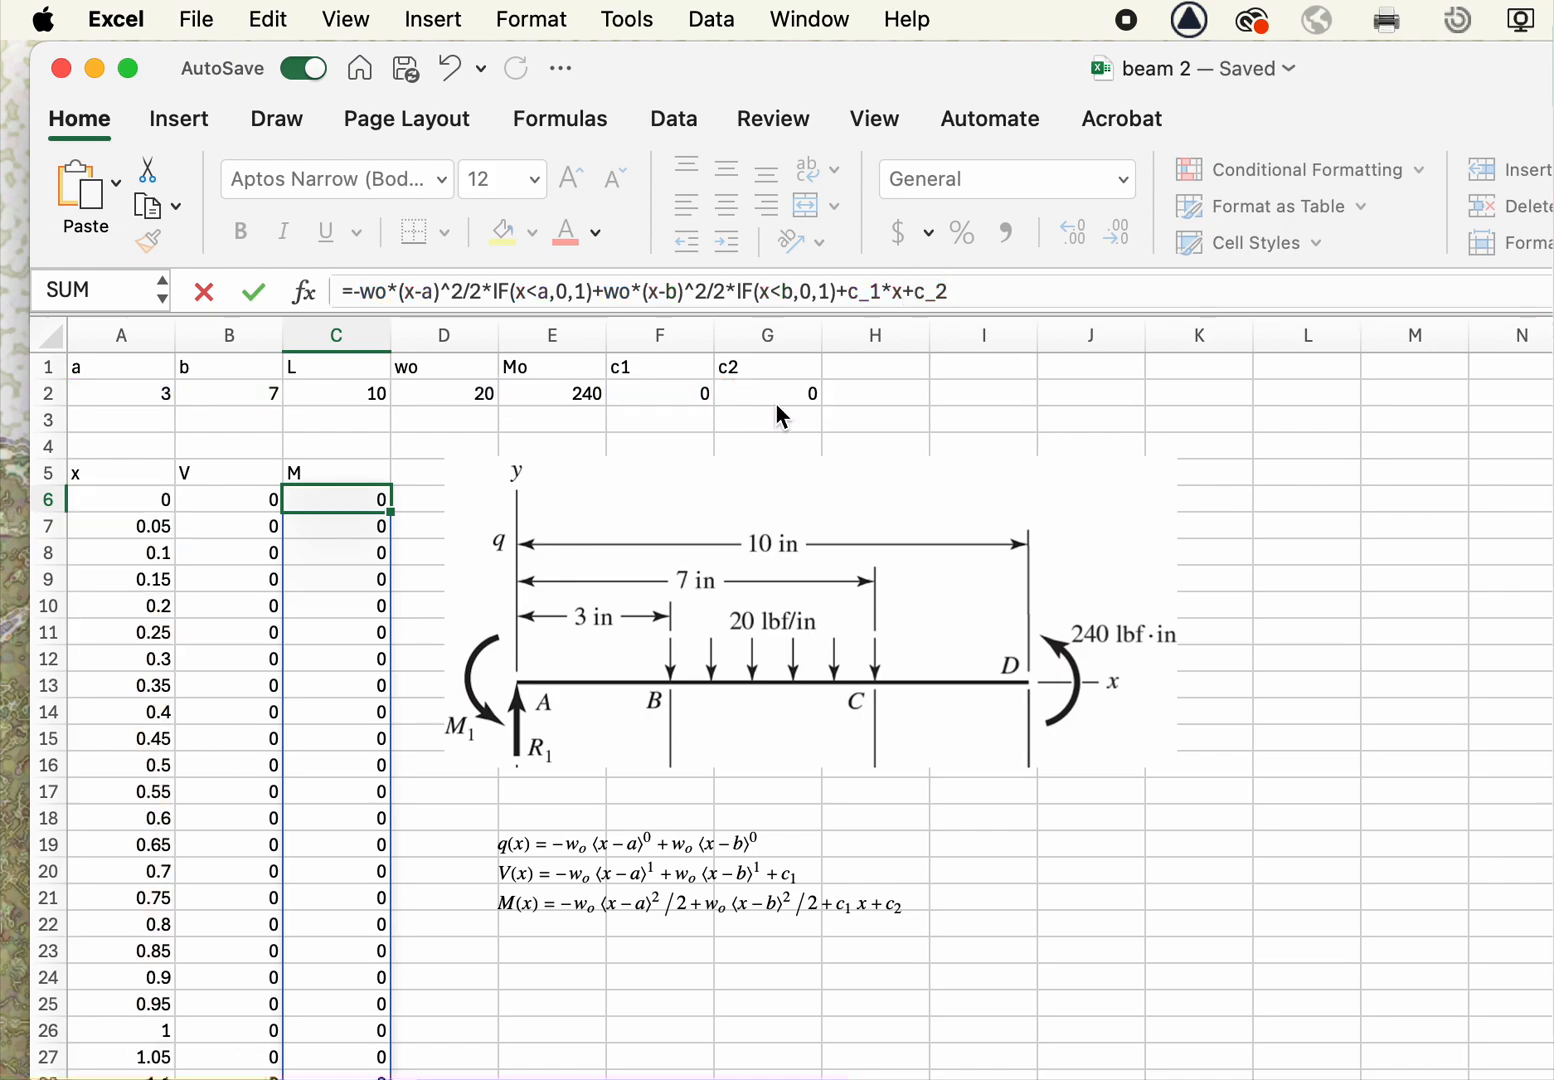
key(Return)
key(Return)
key(Return)
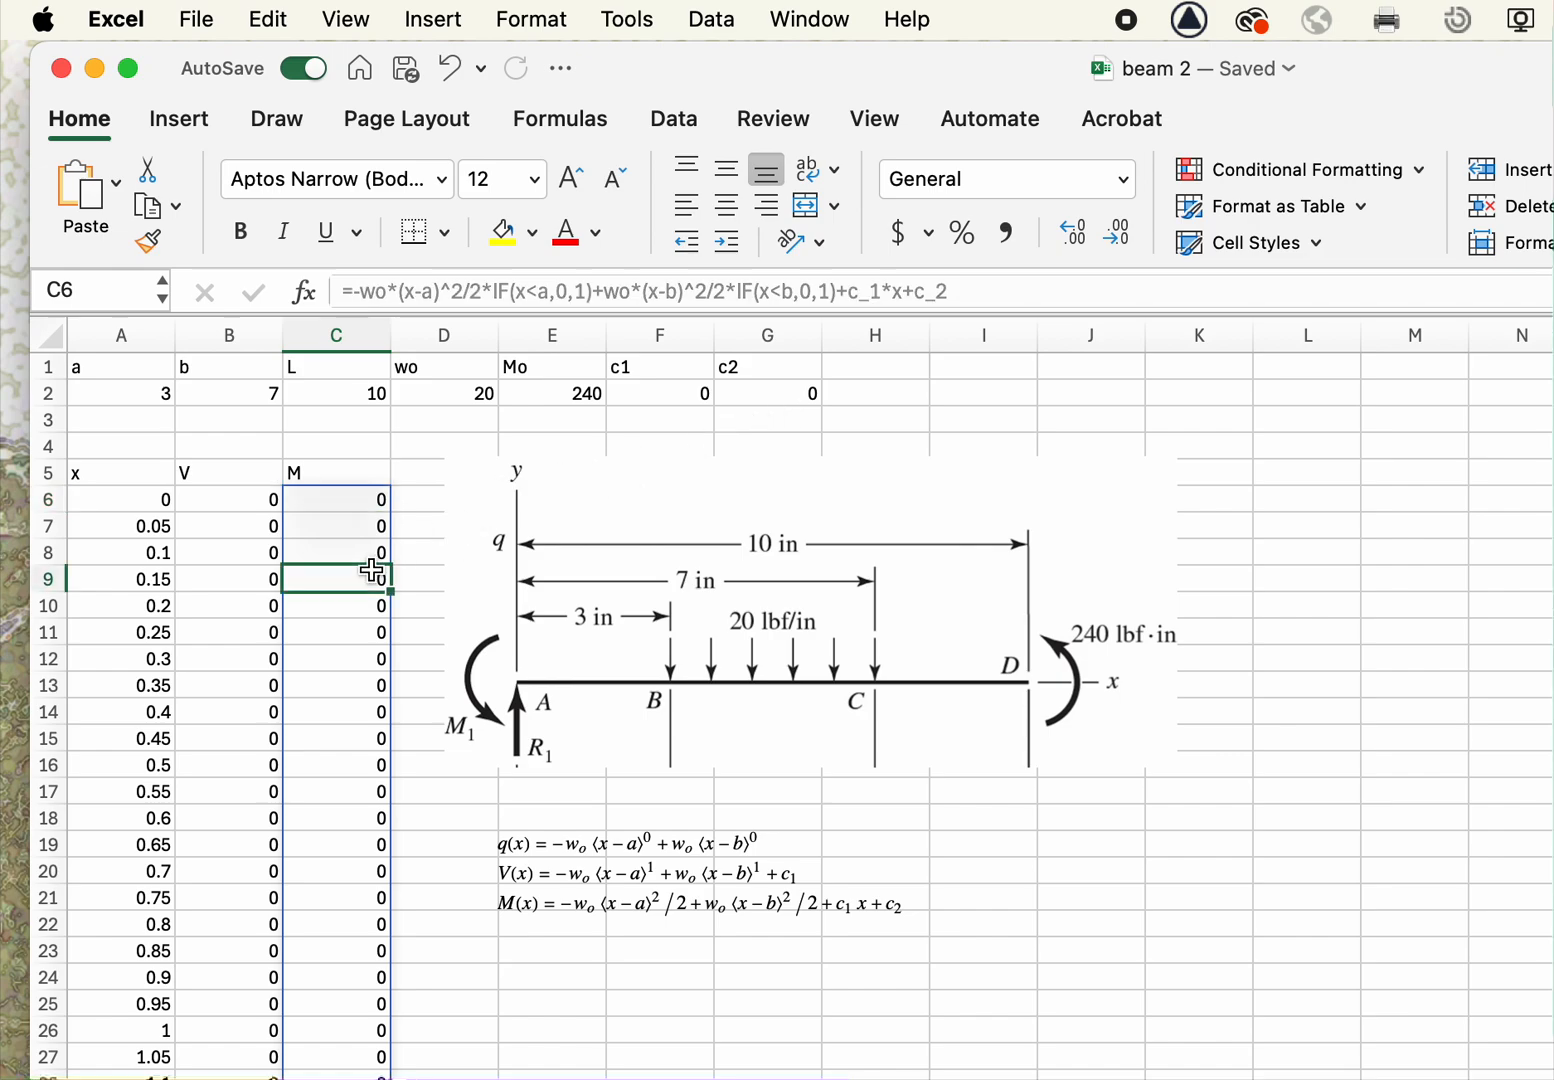
click(244, 558)
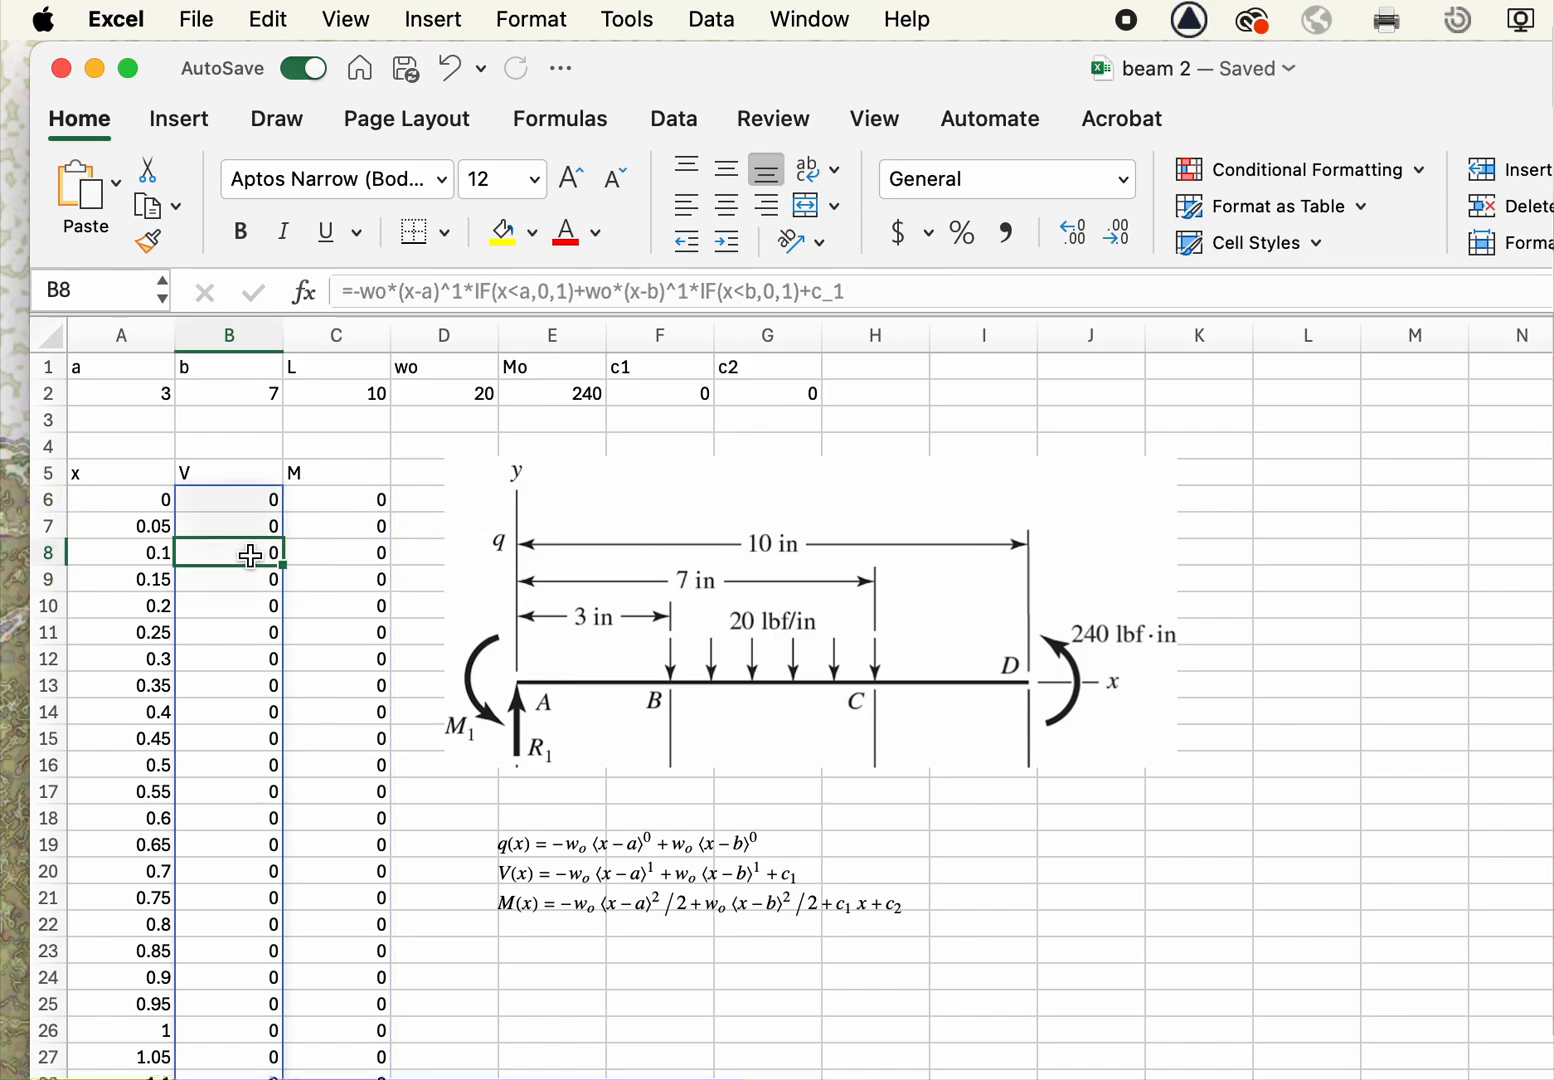
click(331, 484)
click(336, 497)
key(super+shift+Down)
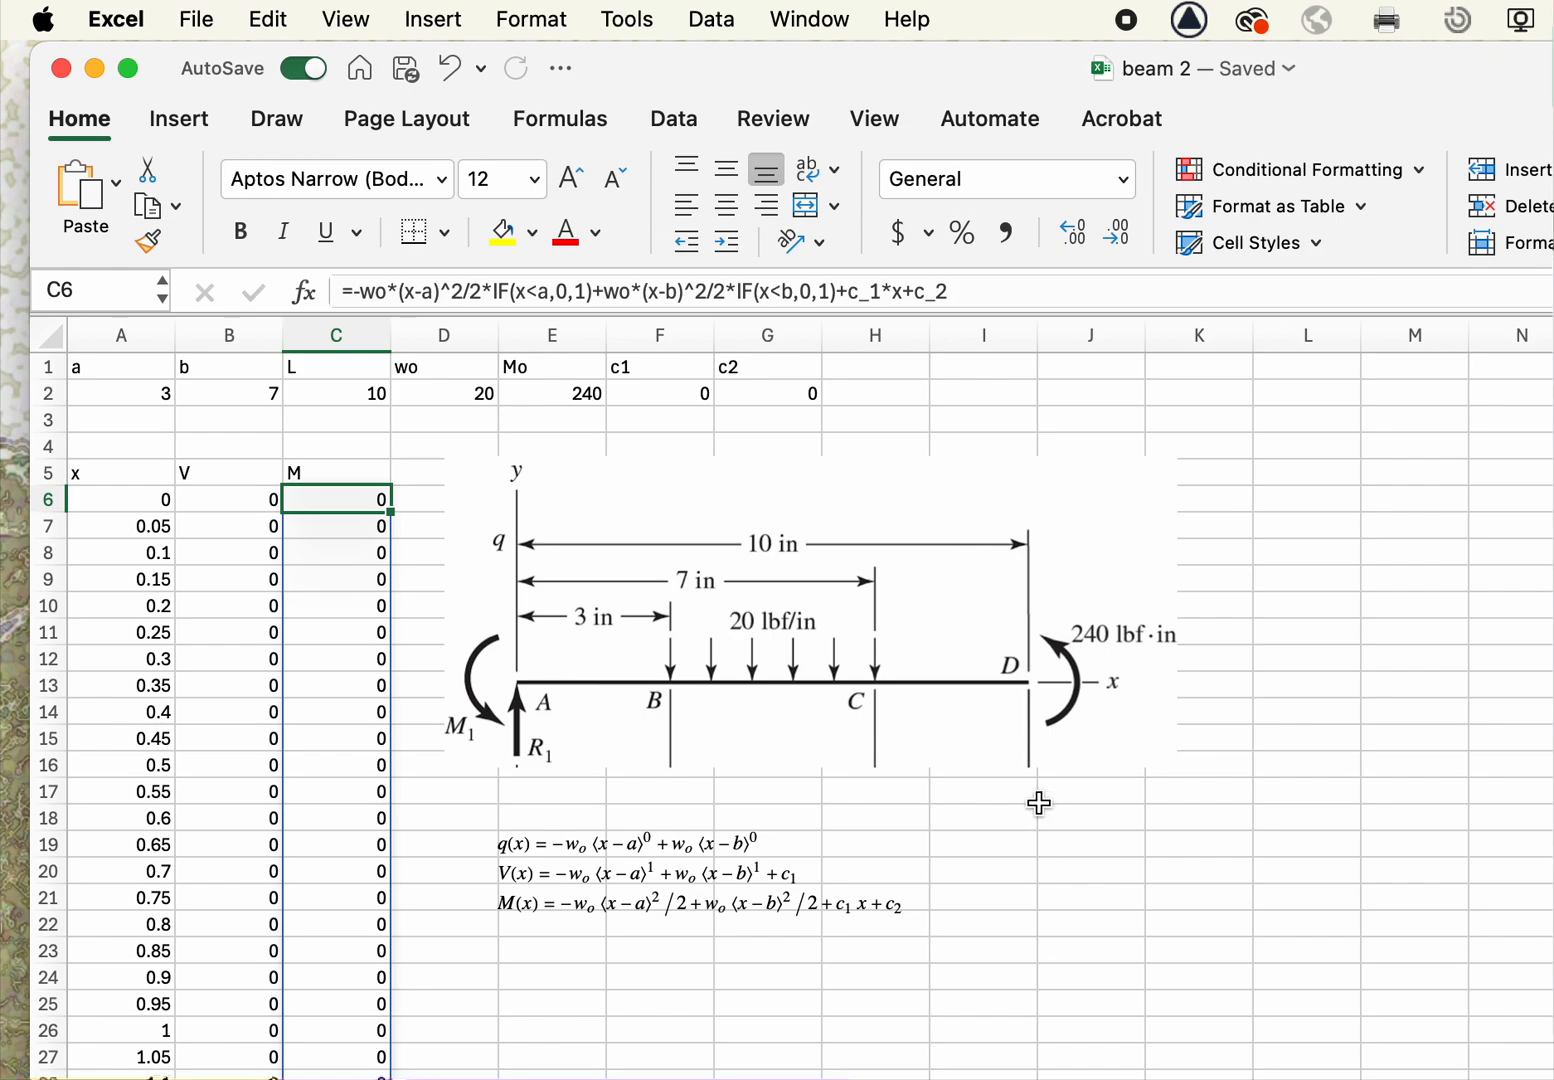
Open Solver, clear its objective and set the c1 and c2 cells F2:G2 as the changing variable cells
click(645, 22)
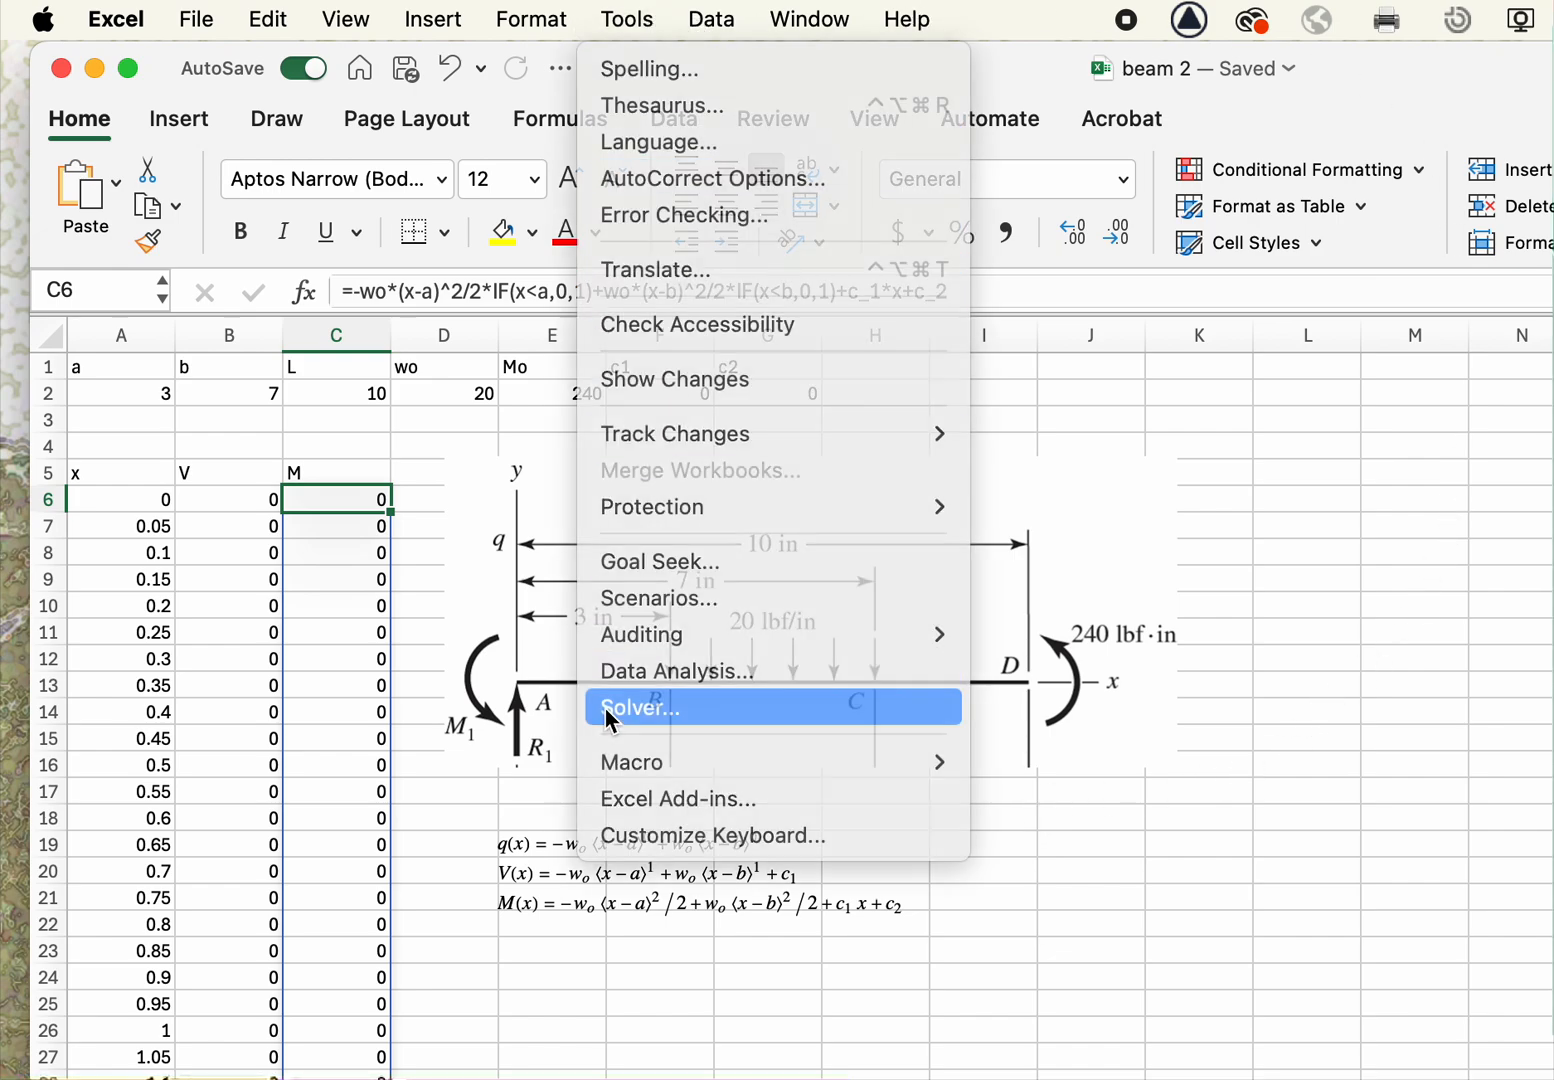
click(605, 708)
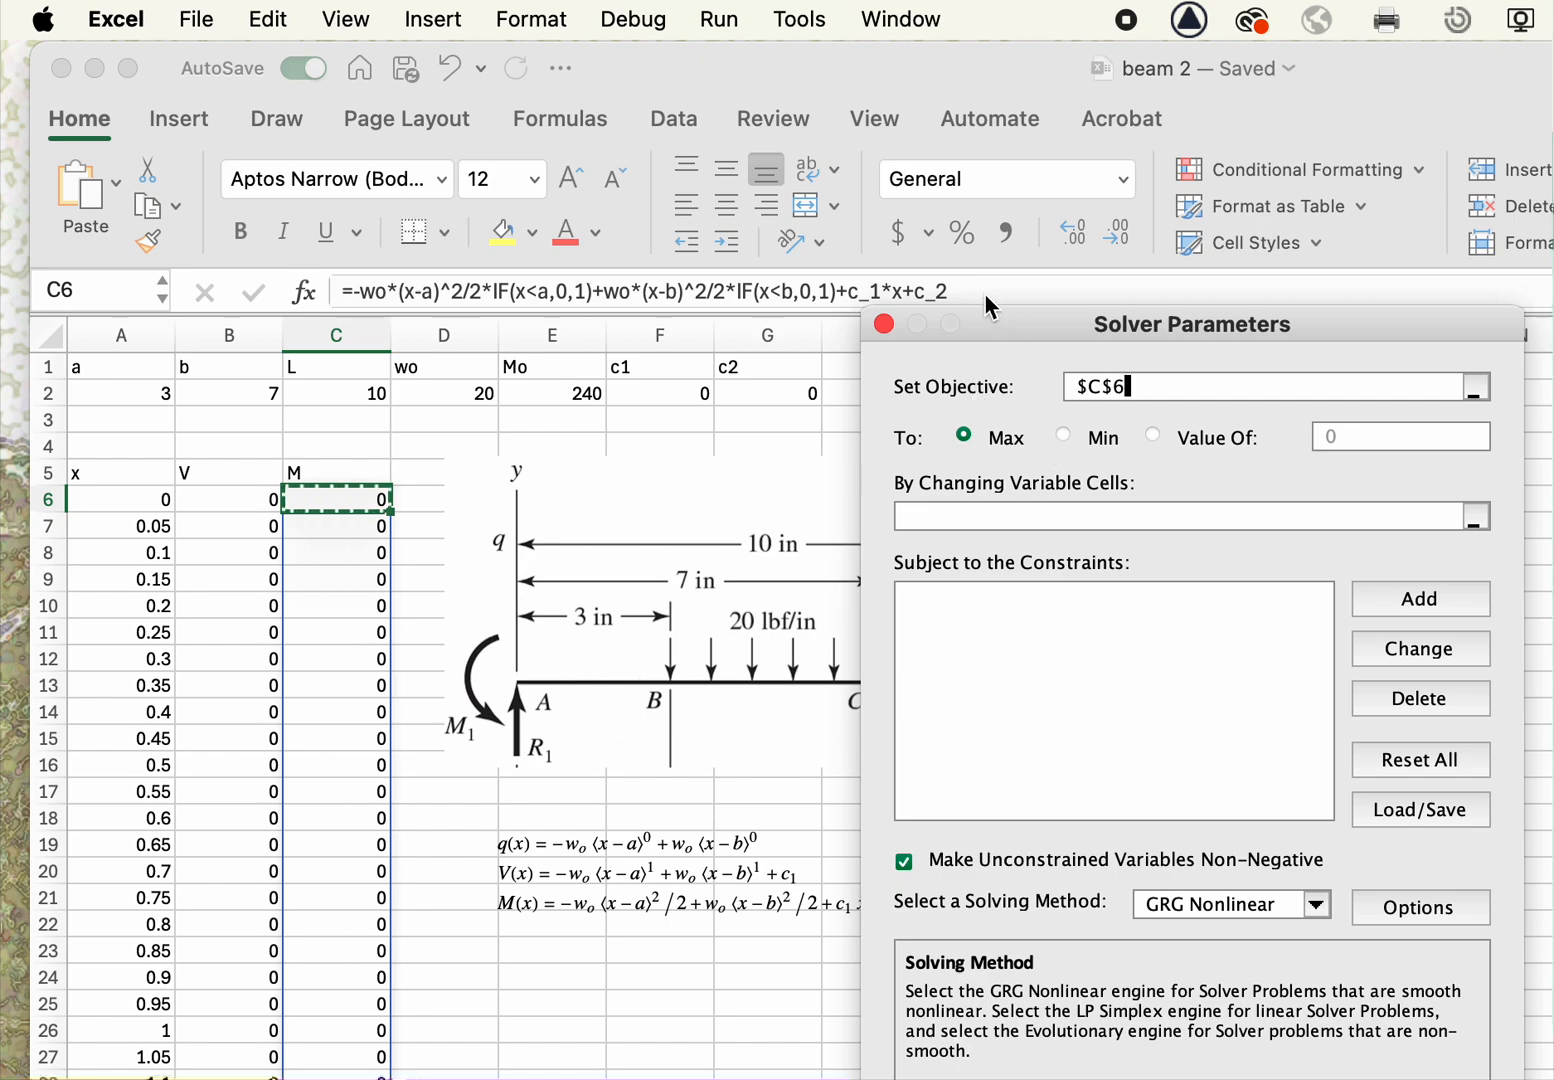
drag(963, 329, 1053, 266)
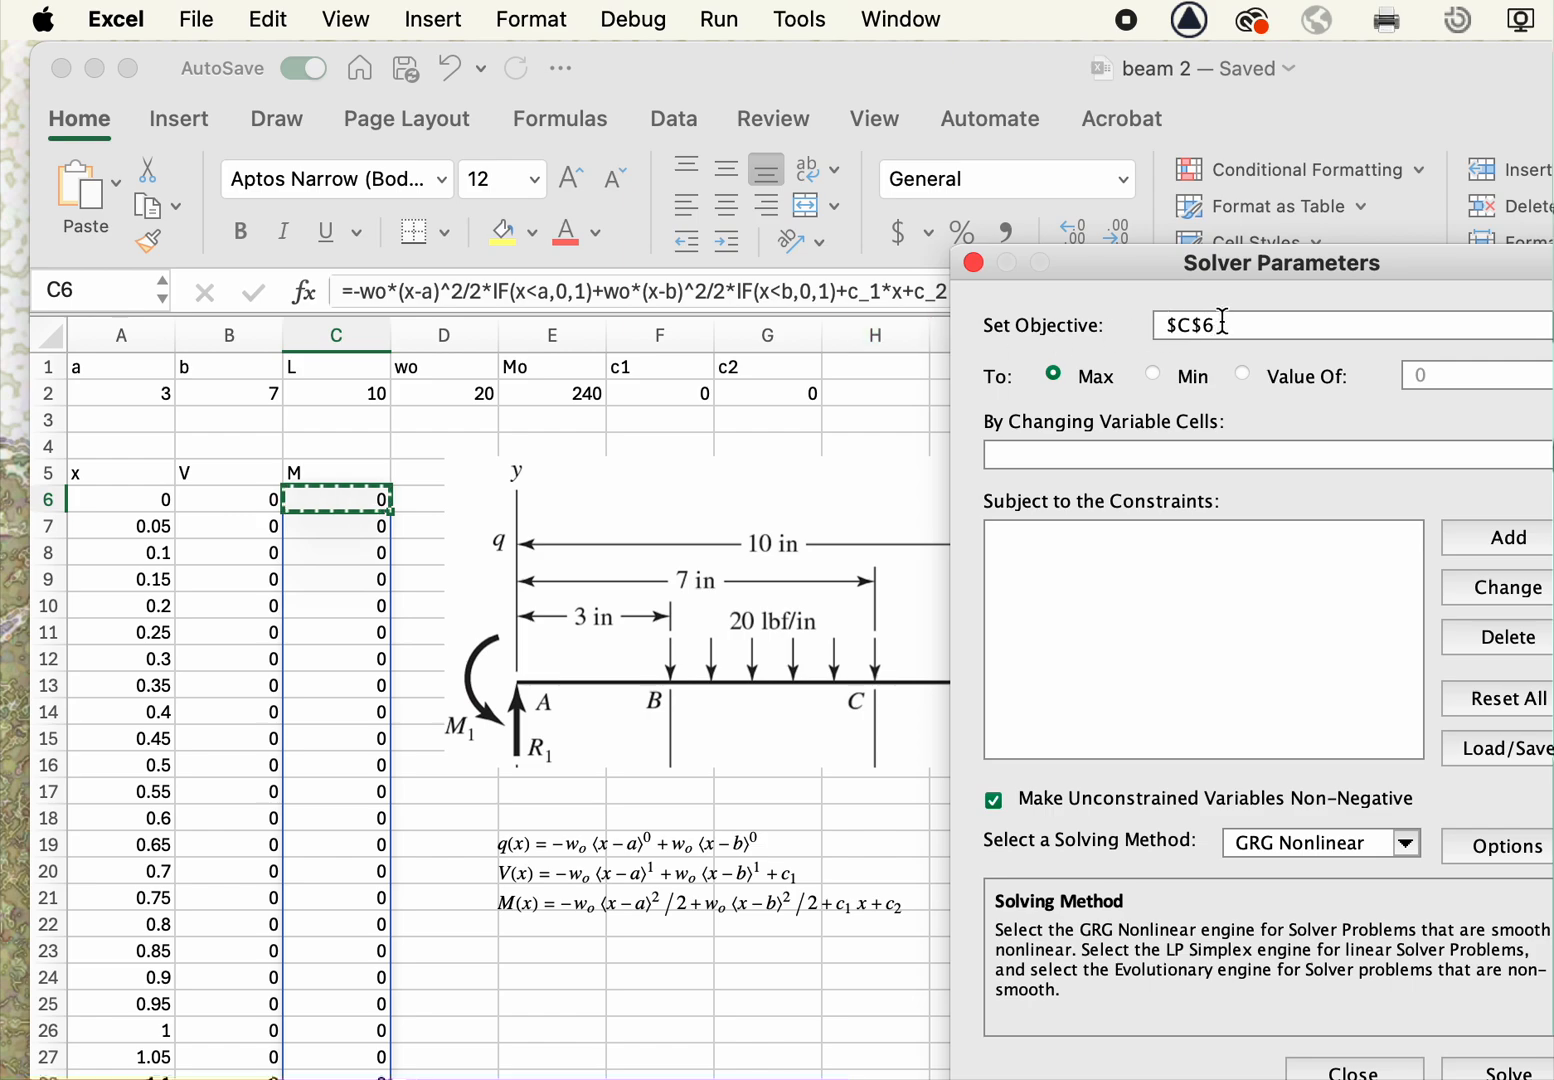
key(BackSpace)
key(BackSpace)
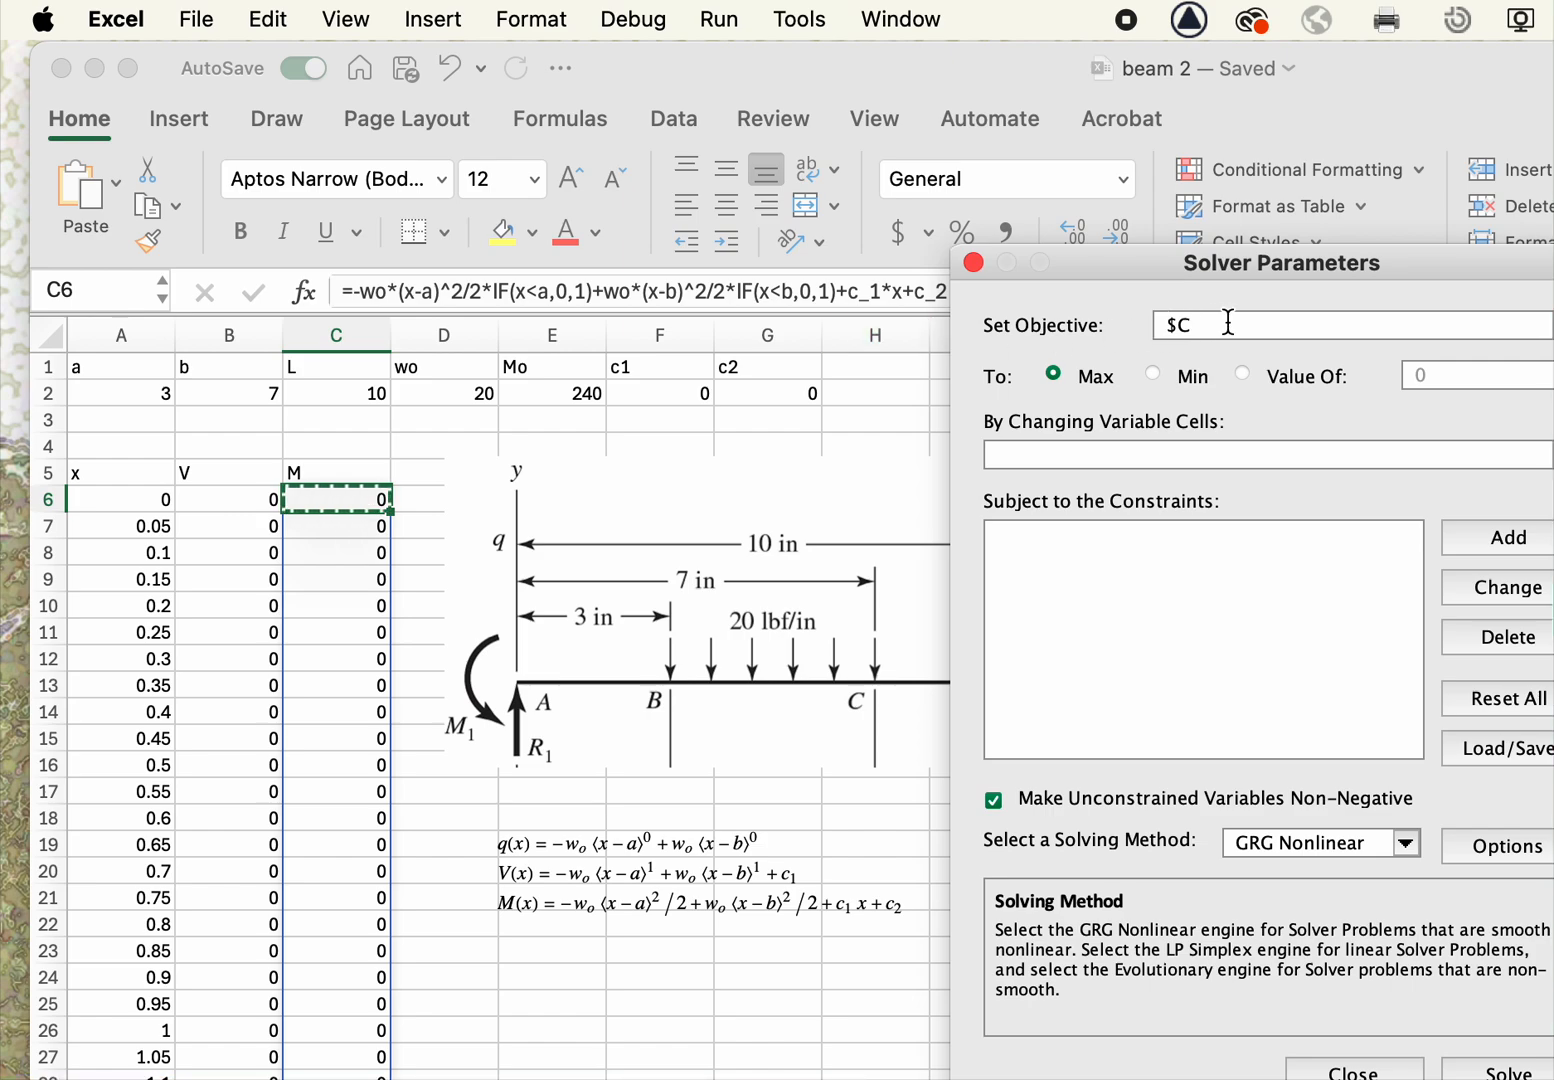
click(1074, 455)
drag(705, 405, 765, 388)
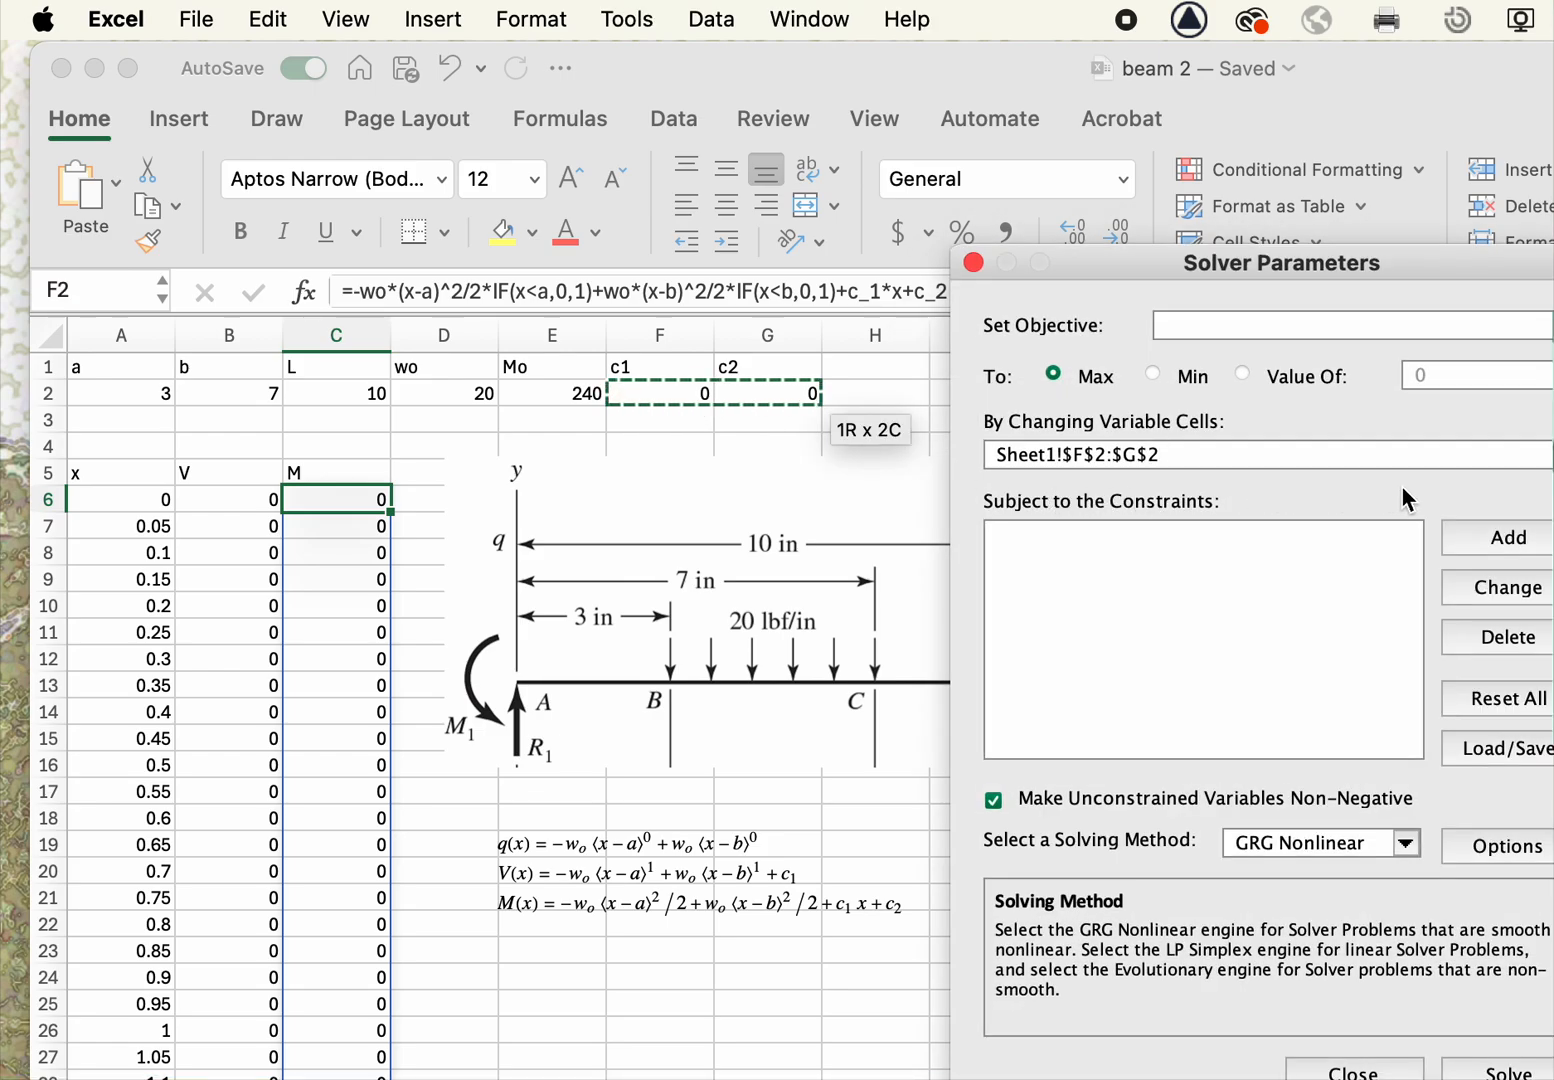
Add a Solver constraint setting the end shear in B206 equal to 0, and continue to another constraint
drag(1477, 265, 1300, 236)
click(1328, 512)
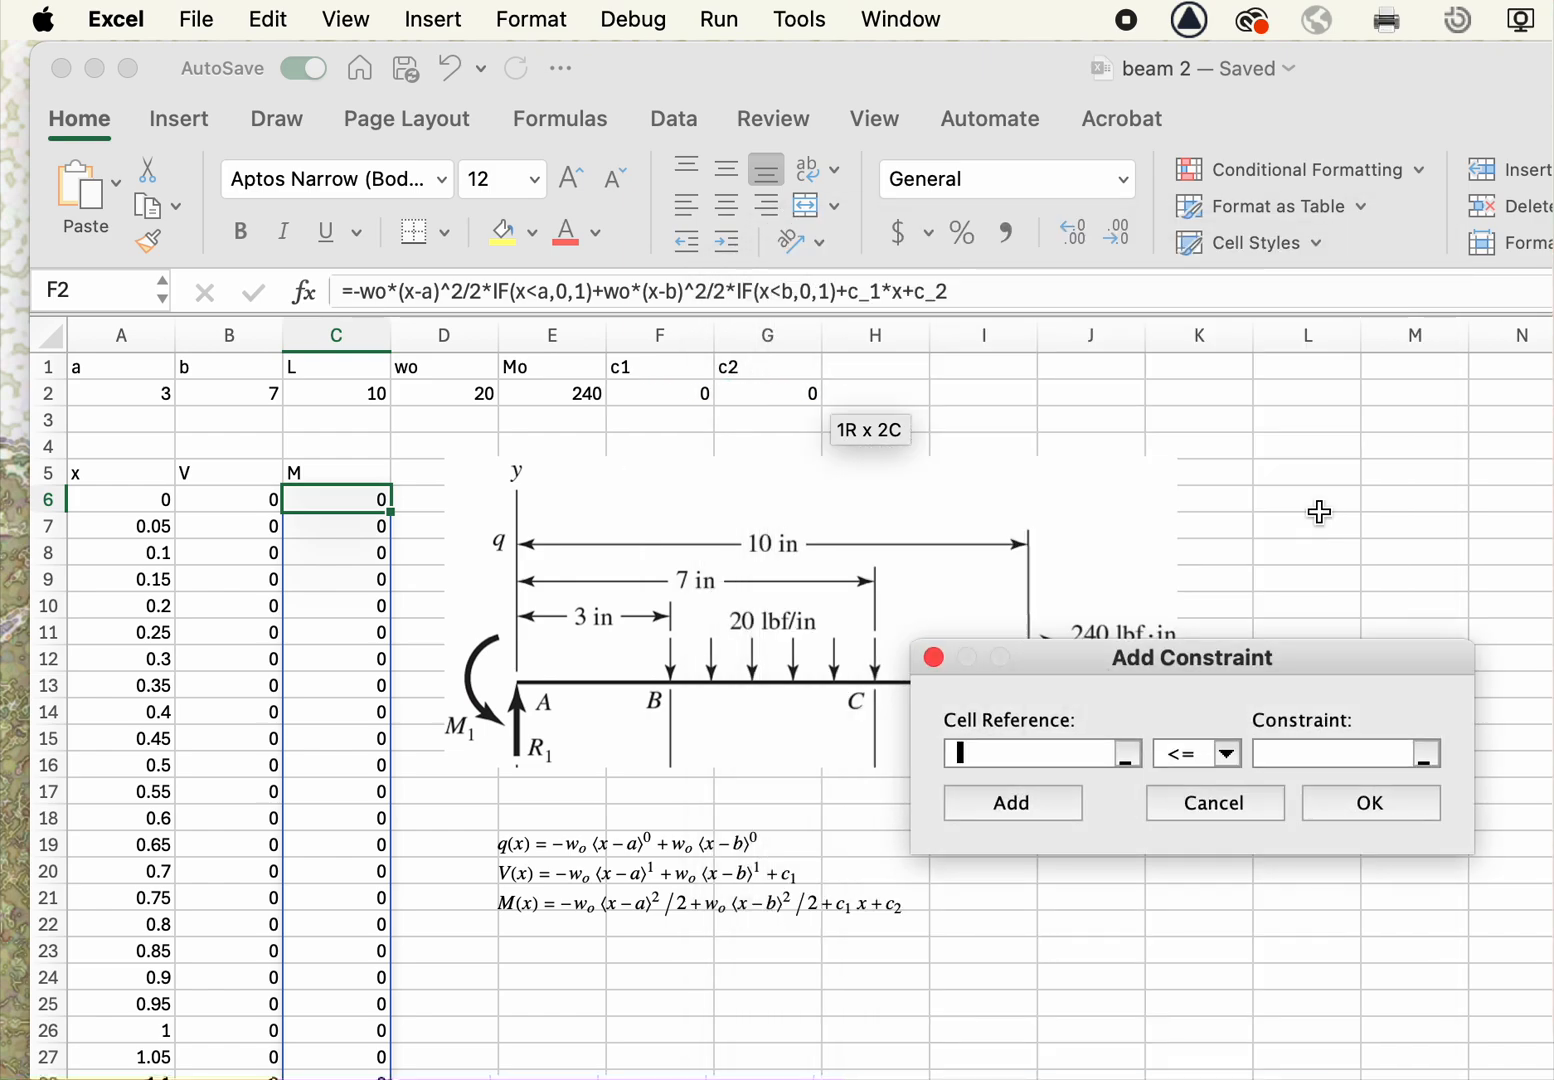
drag(1330, 656, 1370, 772)
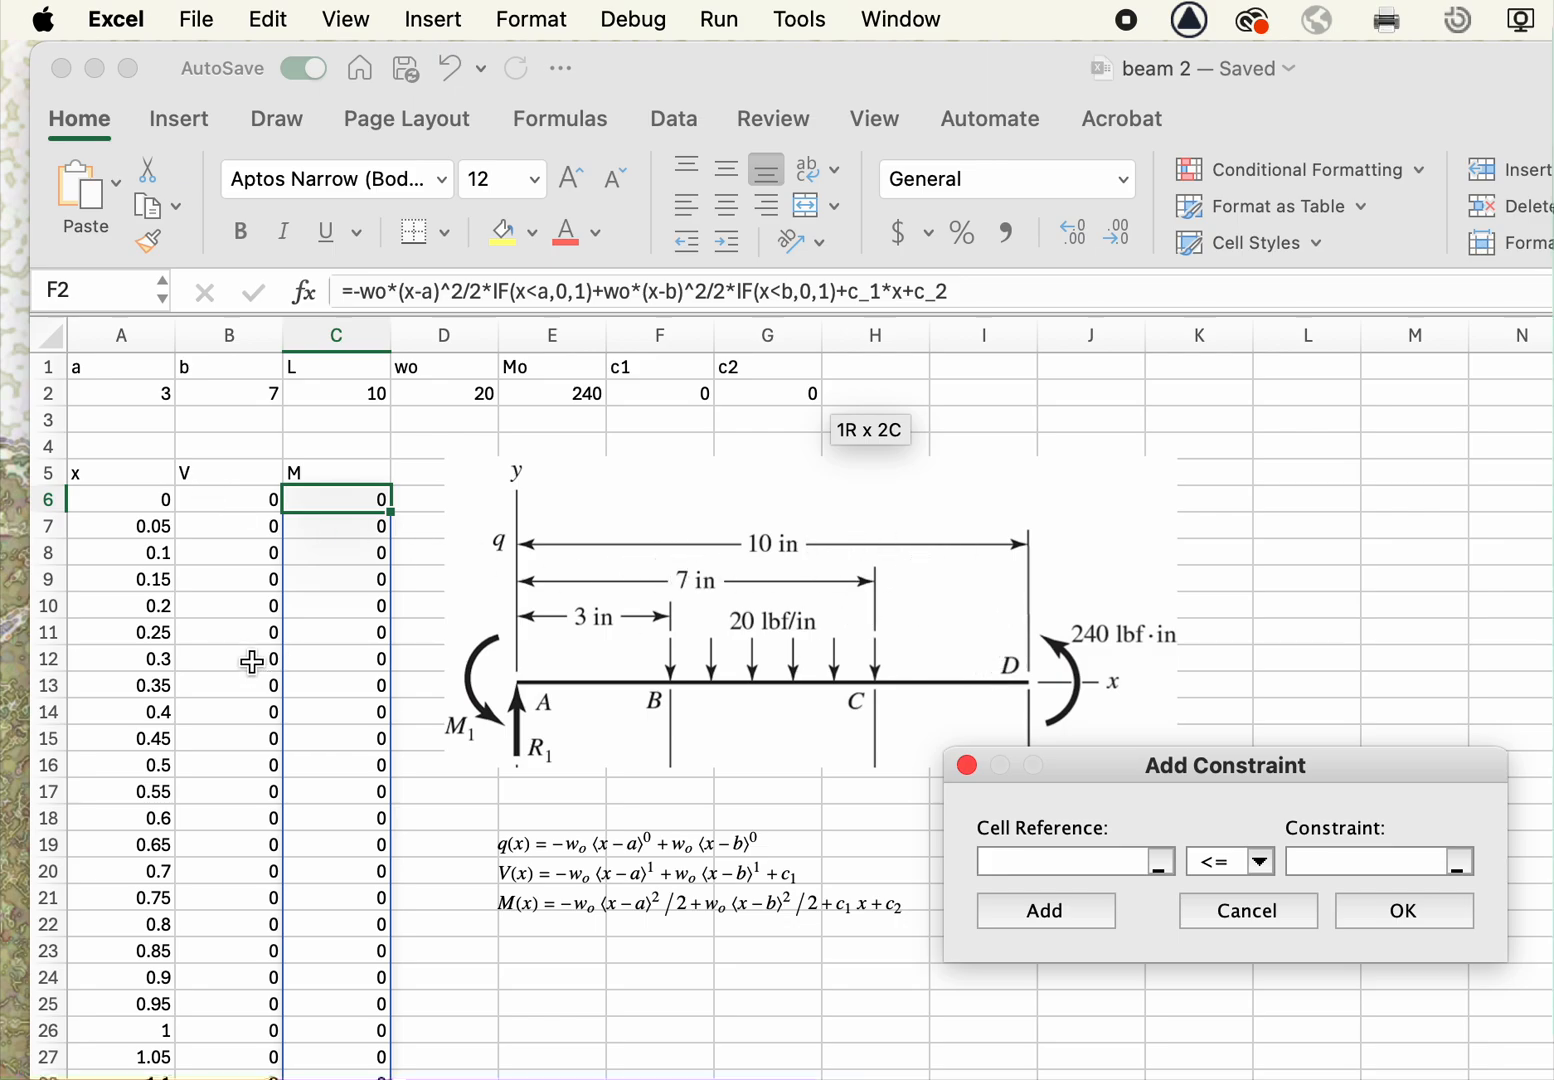
scroll(251, 661, down, 20)
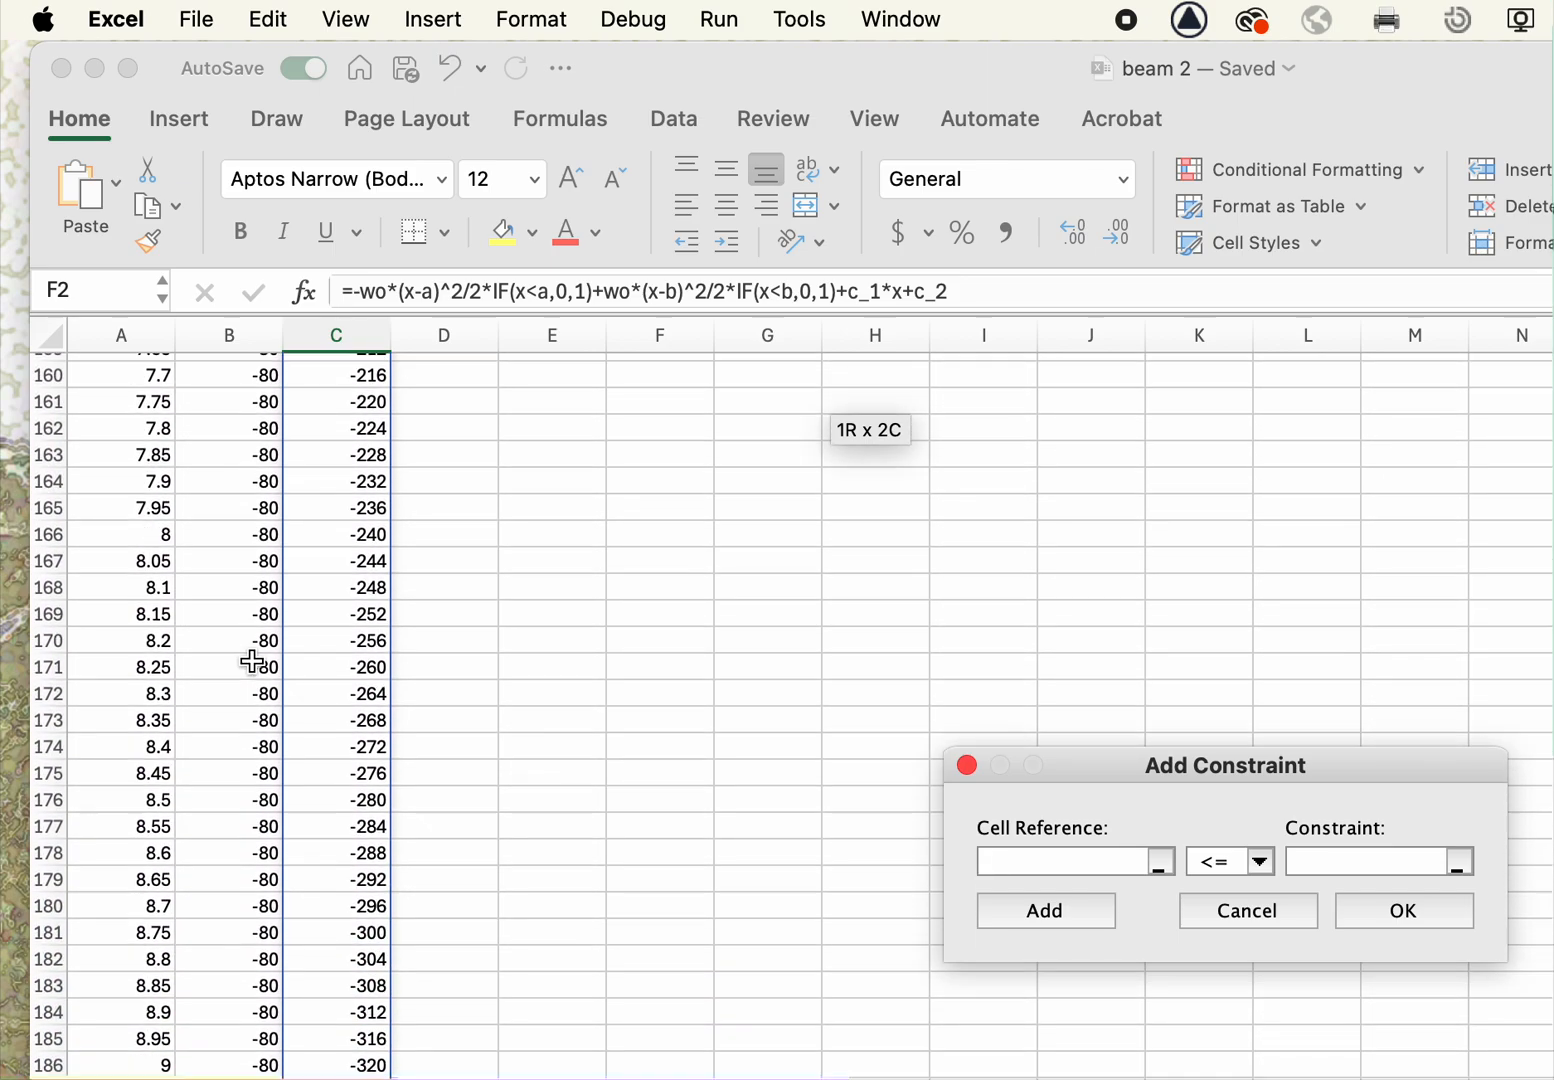
scroll(251, 661, down, 11)
click(259, 691)
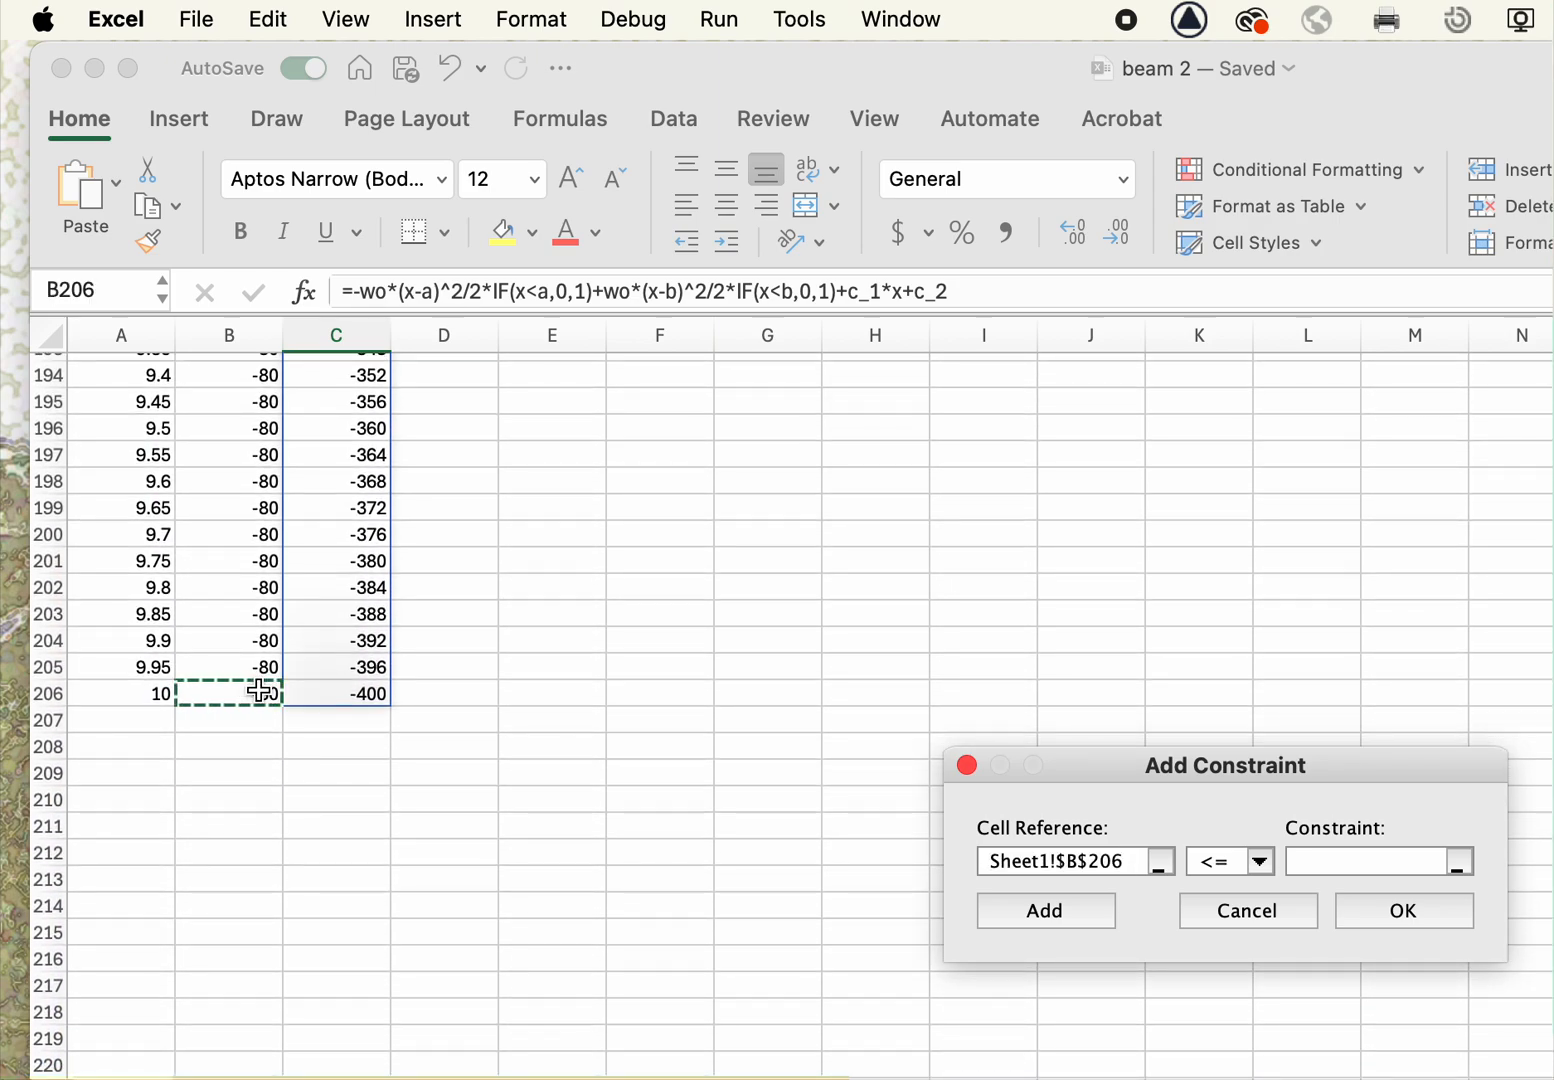
click(1261, 862)
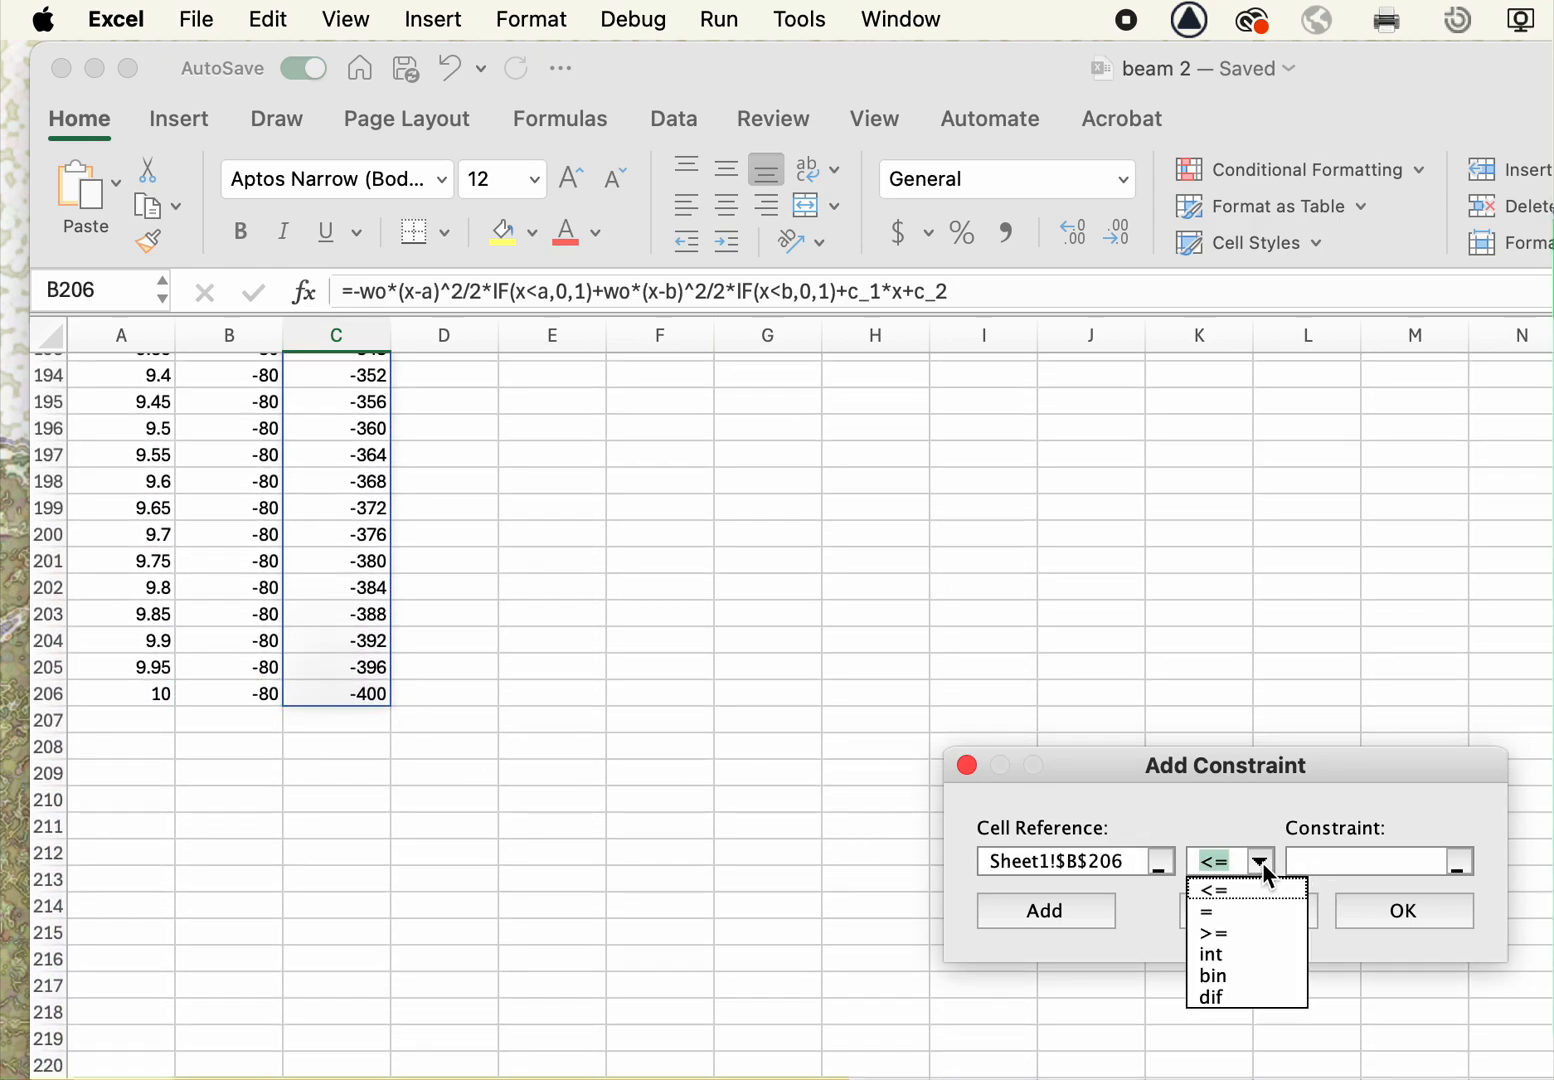
click(1232, 907)
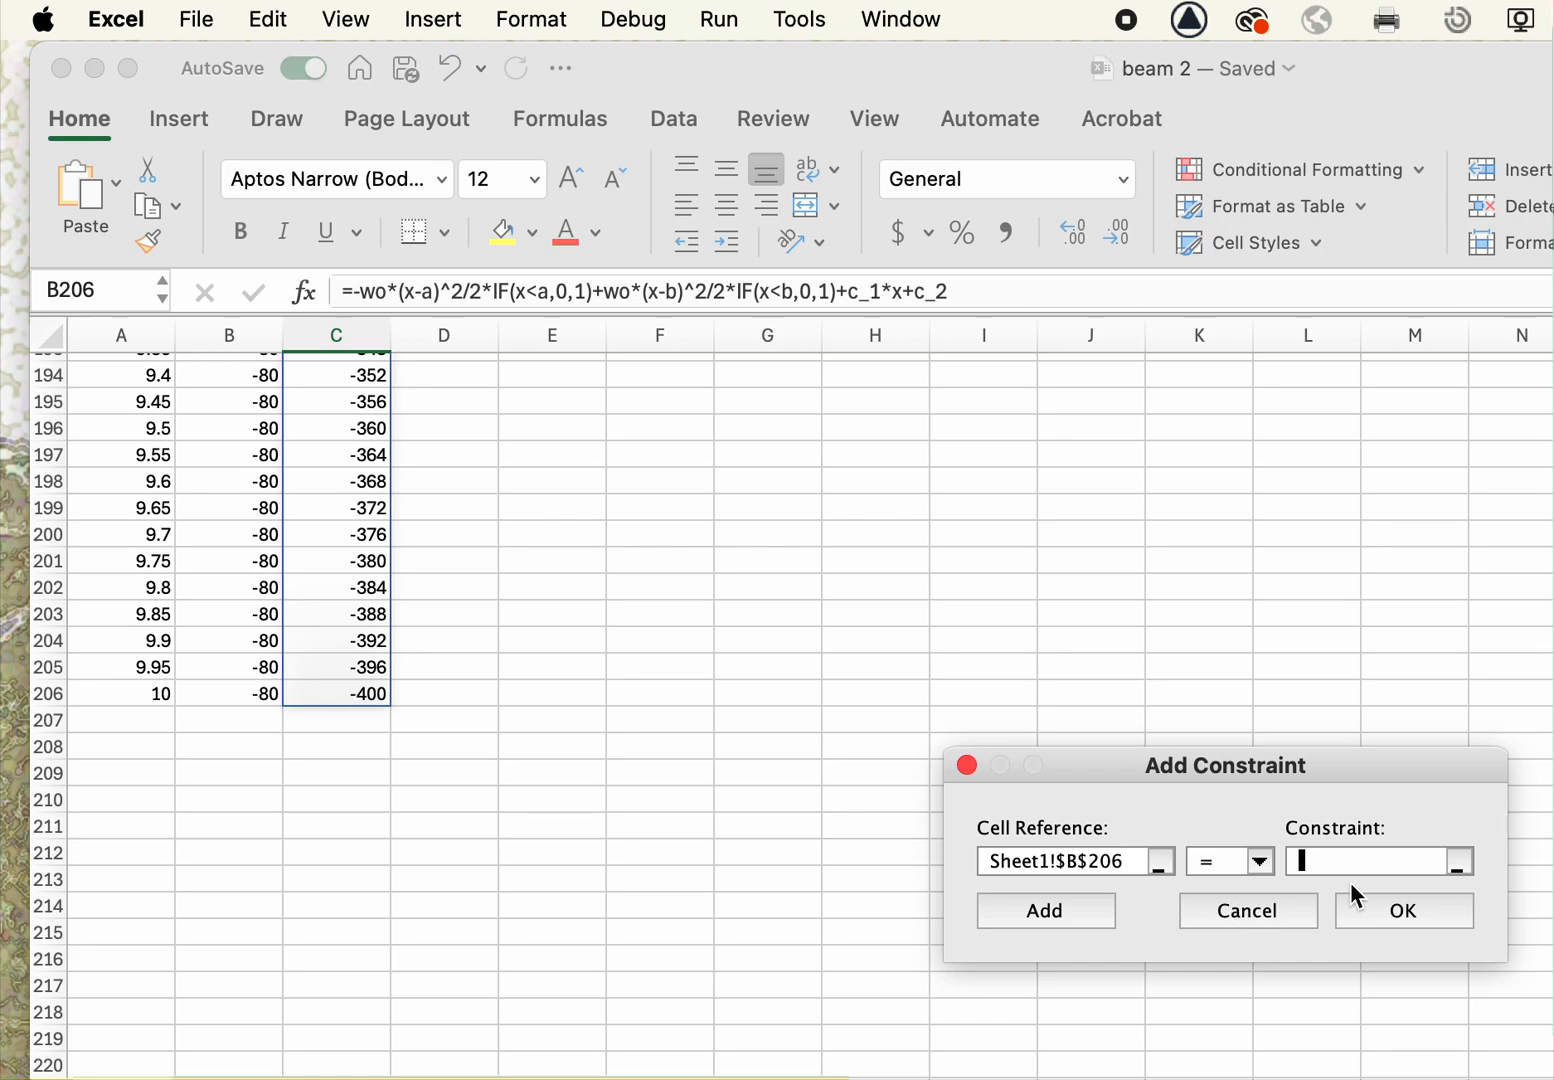
text(0)
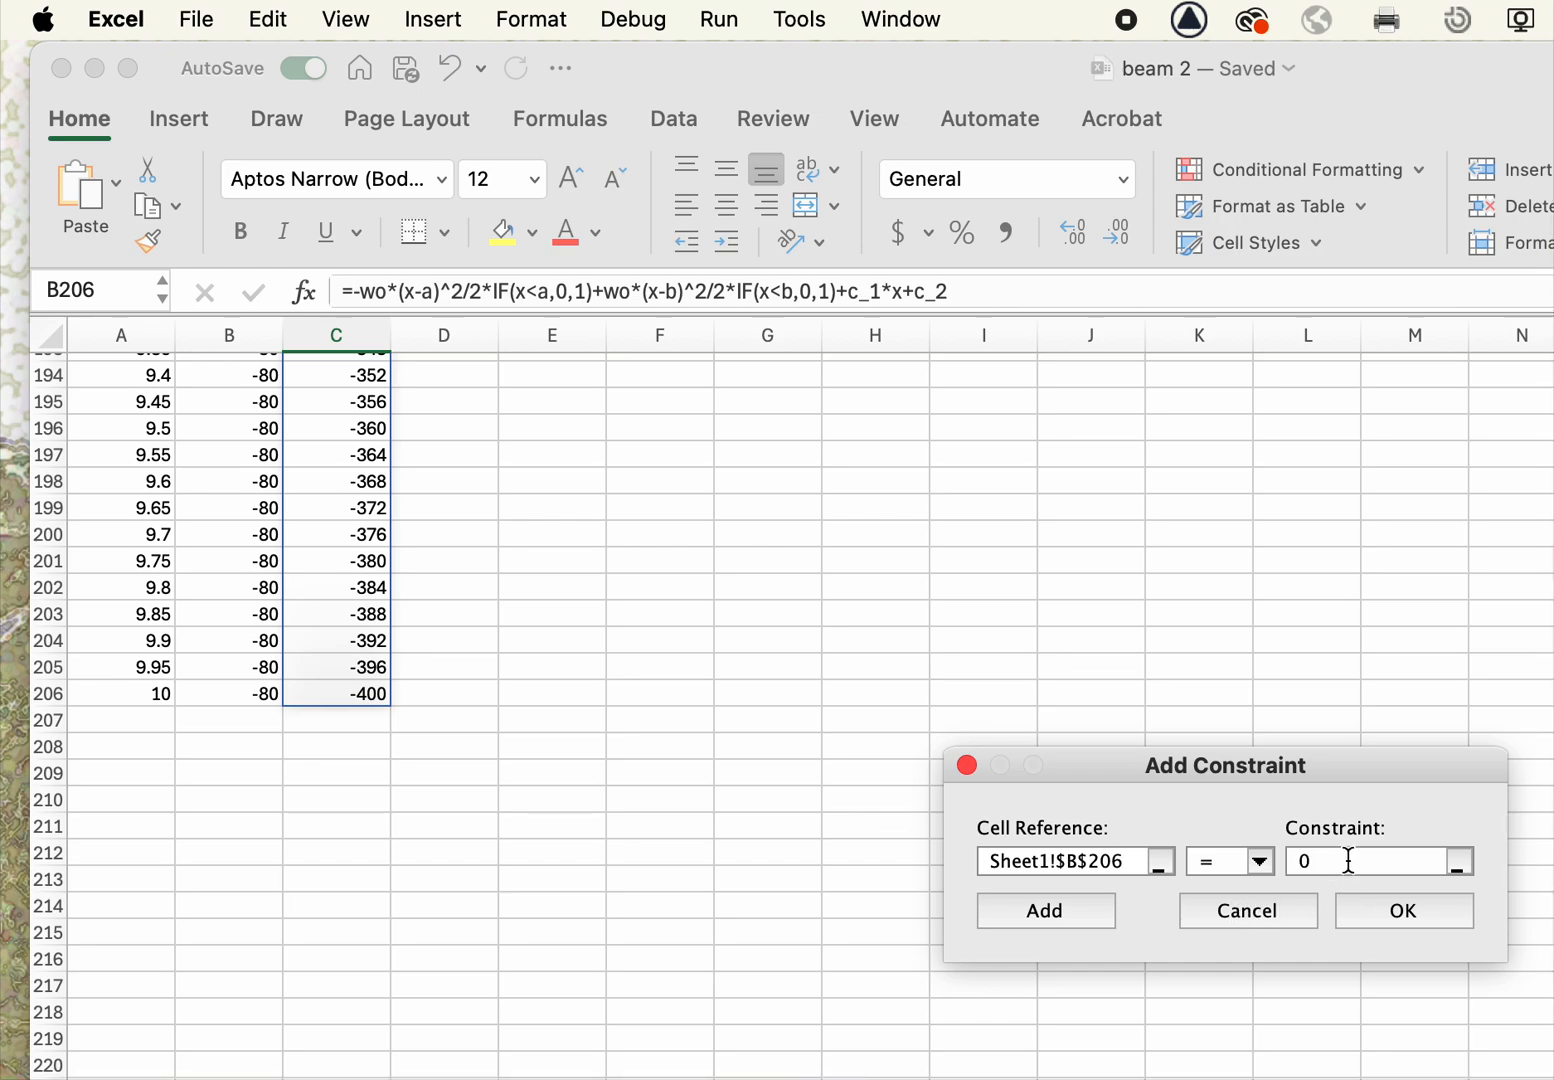
scroll(767, 652, up, 20)
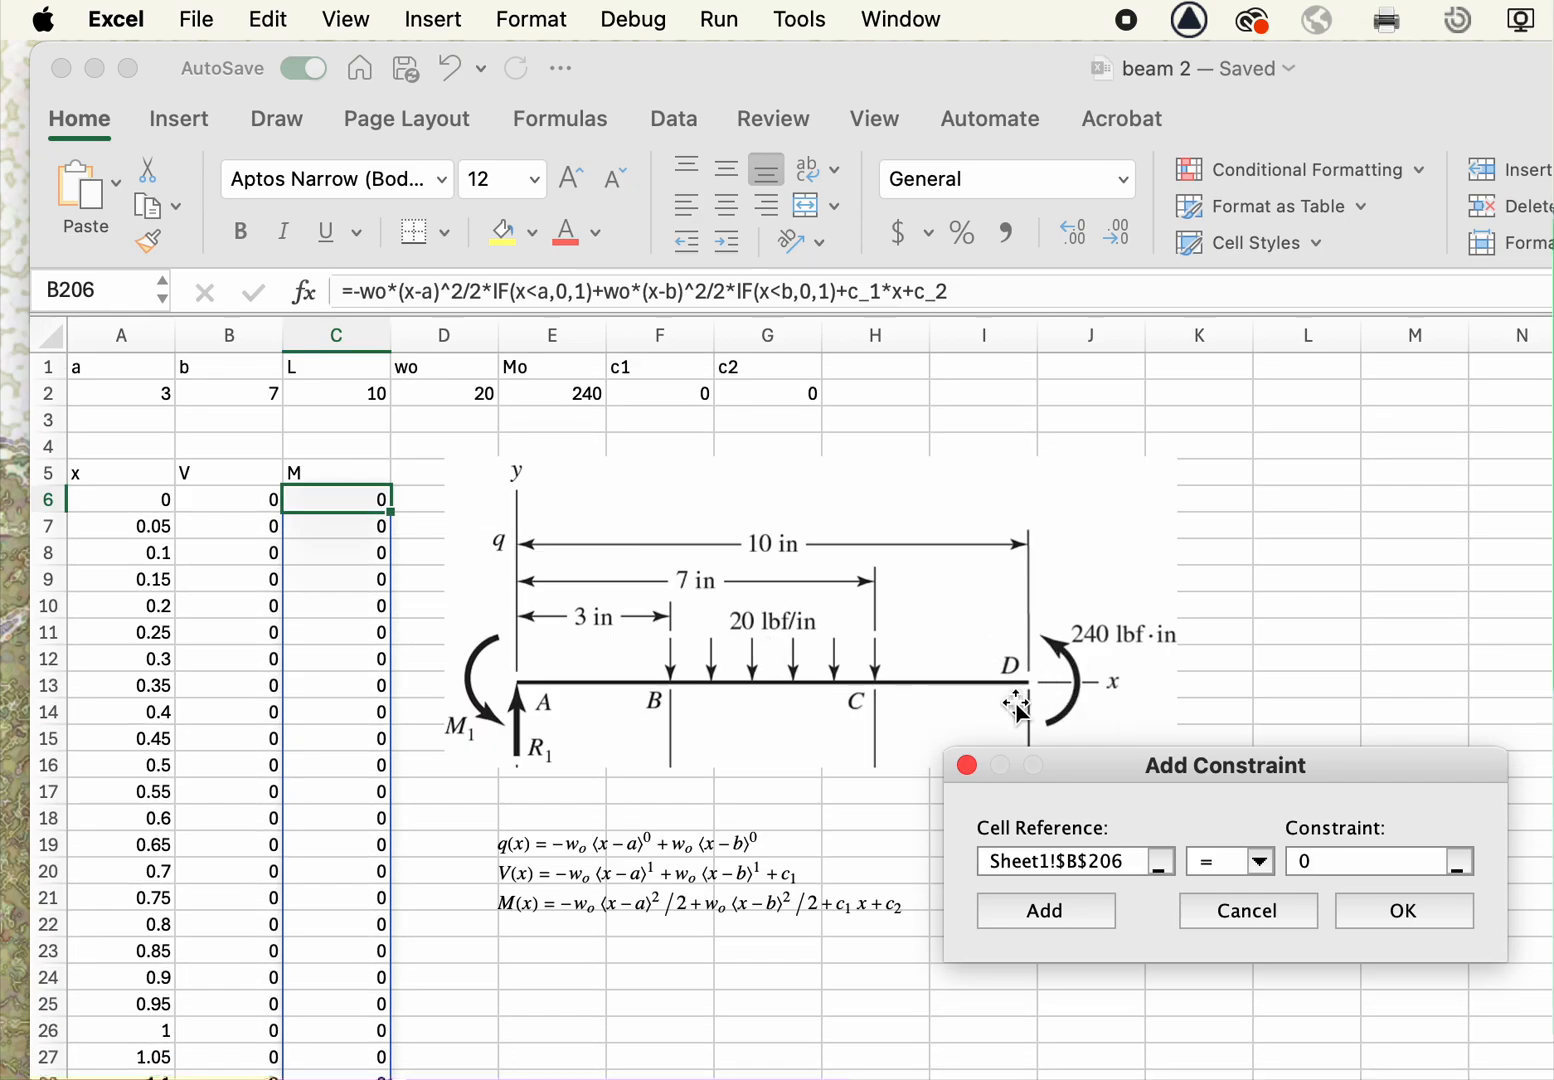
click(1046, 910)
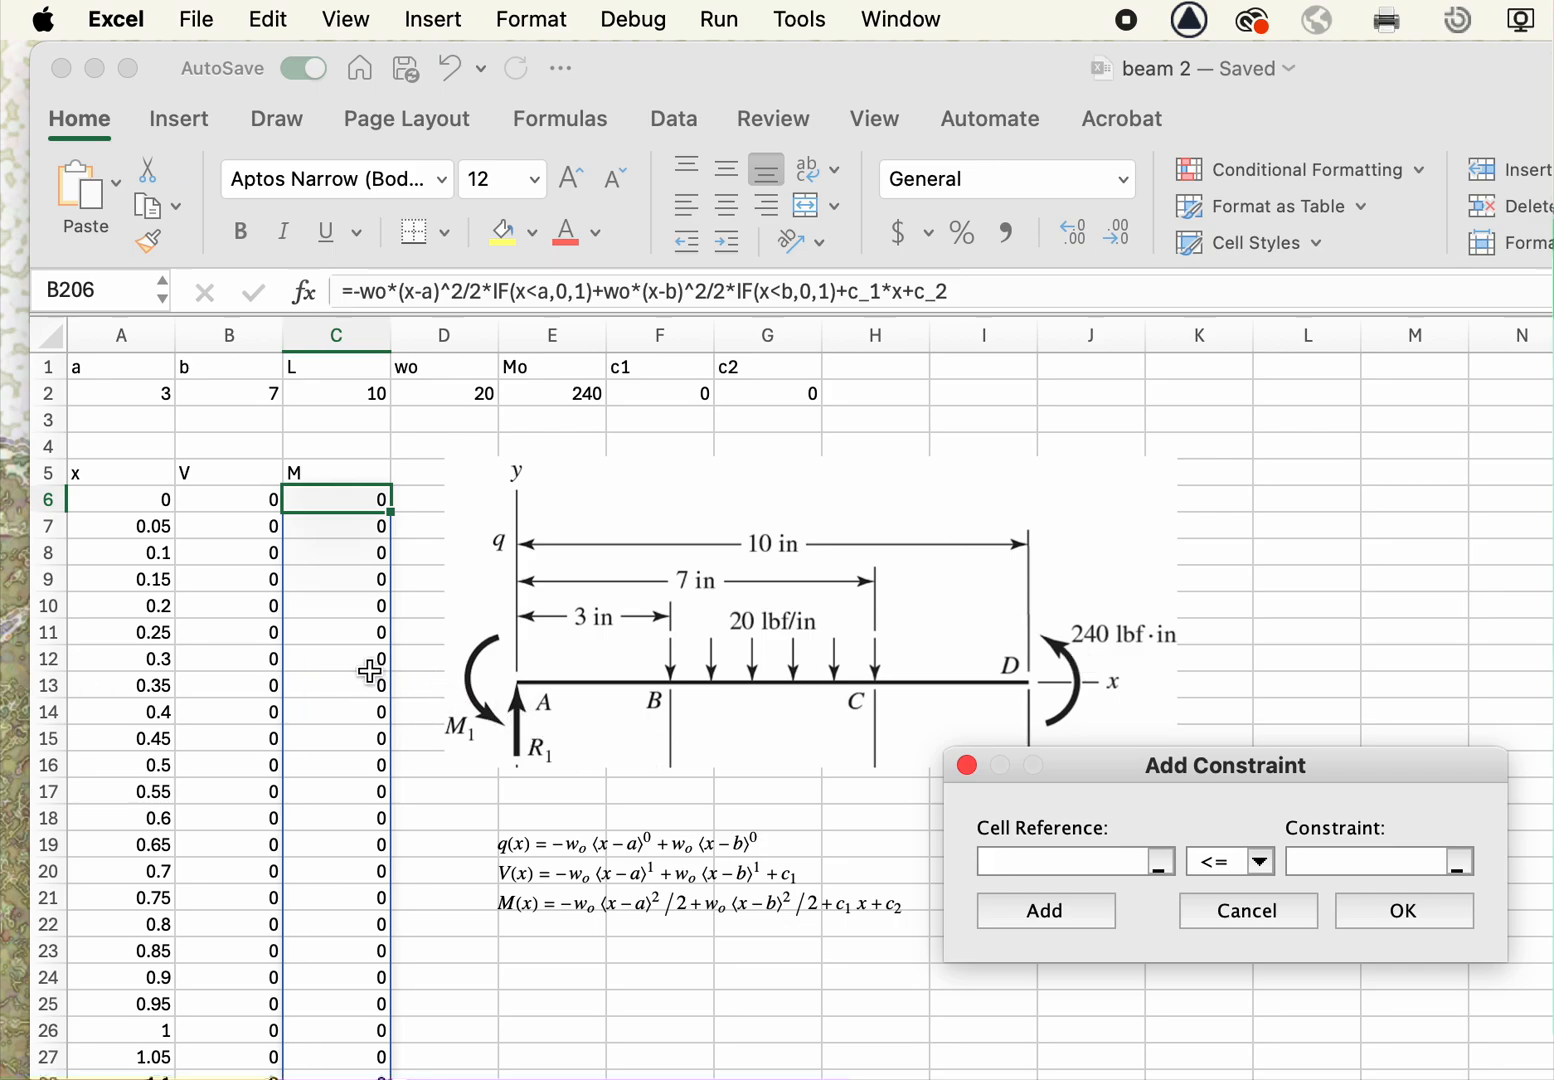
Constrain the end moment in C206 to equal the Mo value in E2 and return to the Solver parameters
scroll(370, 670, down, 20)
scroll(370, 670, down, 5)
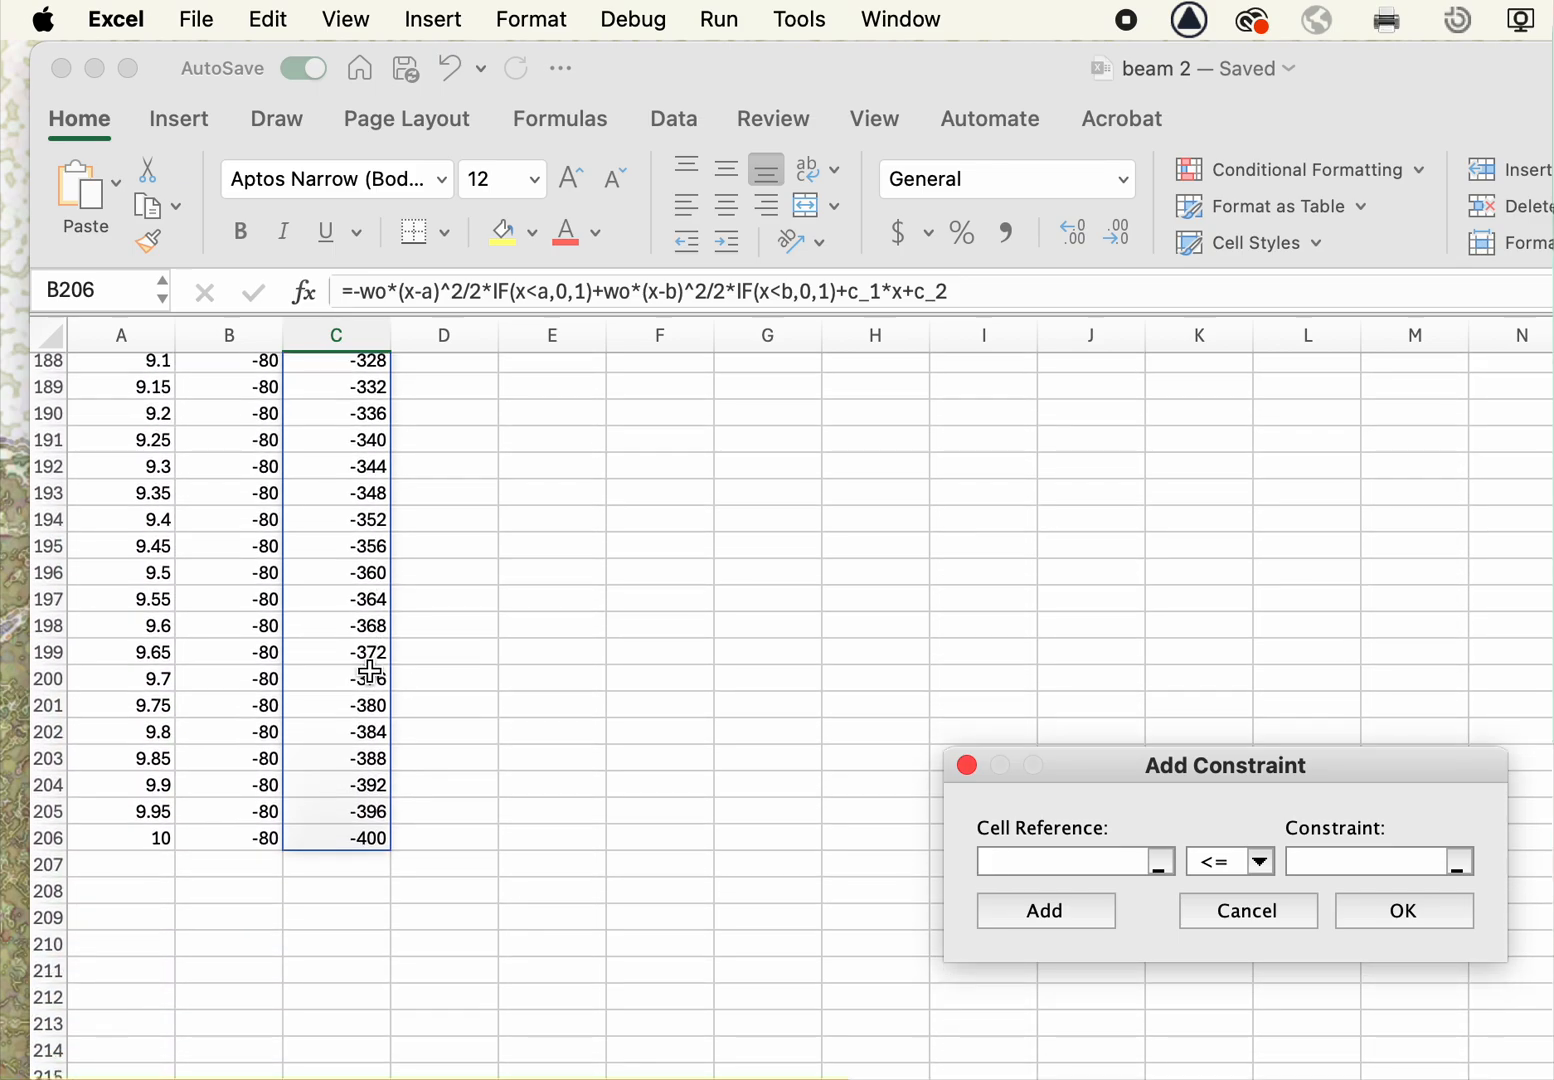
click(358, 838)
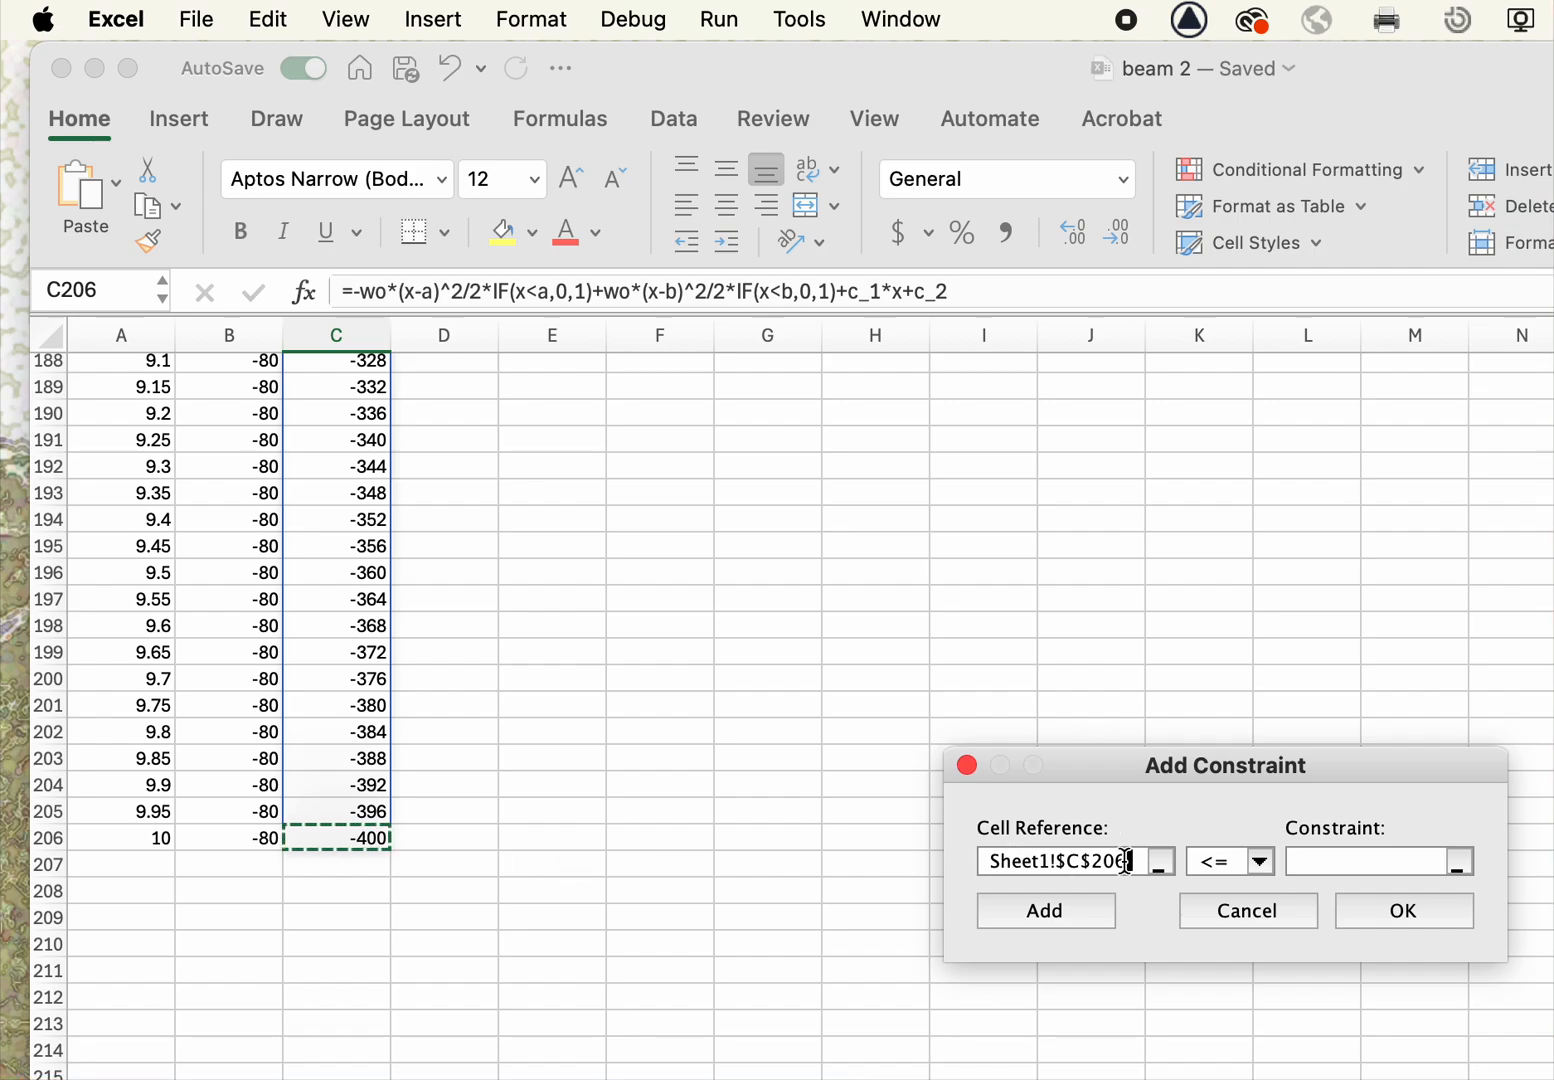
click(1258, 862)
click(1252, 912)
scroll(1120, 710, up, 20)
scroll(1116, 712, up, 14)
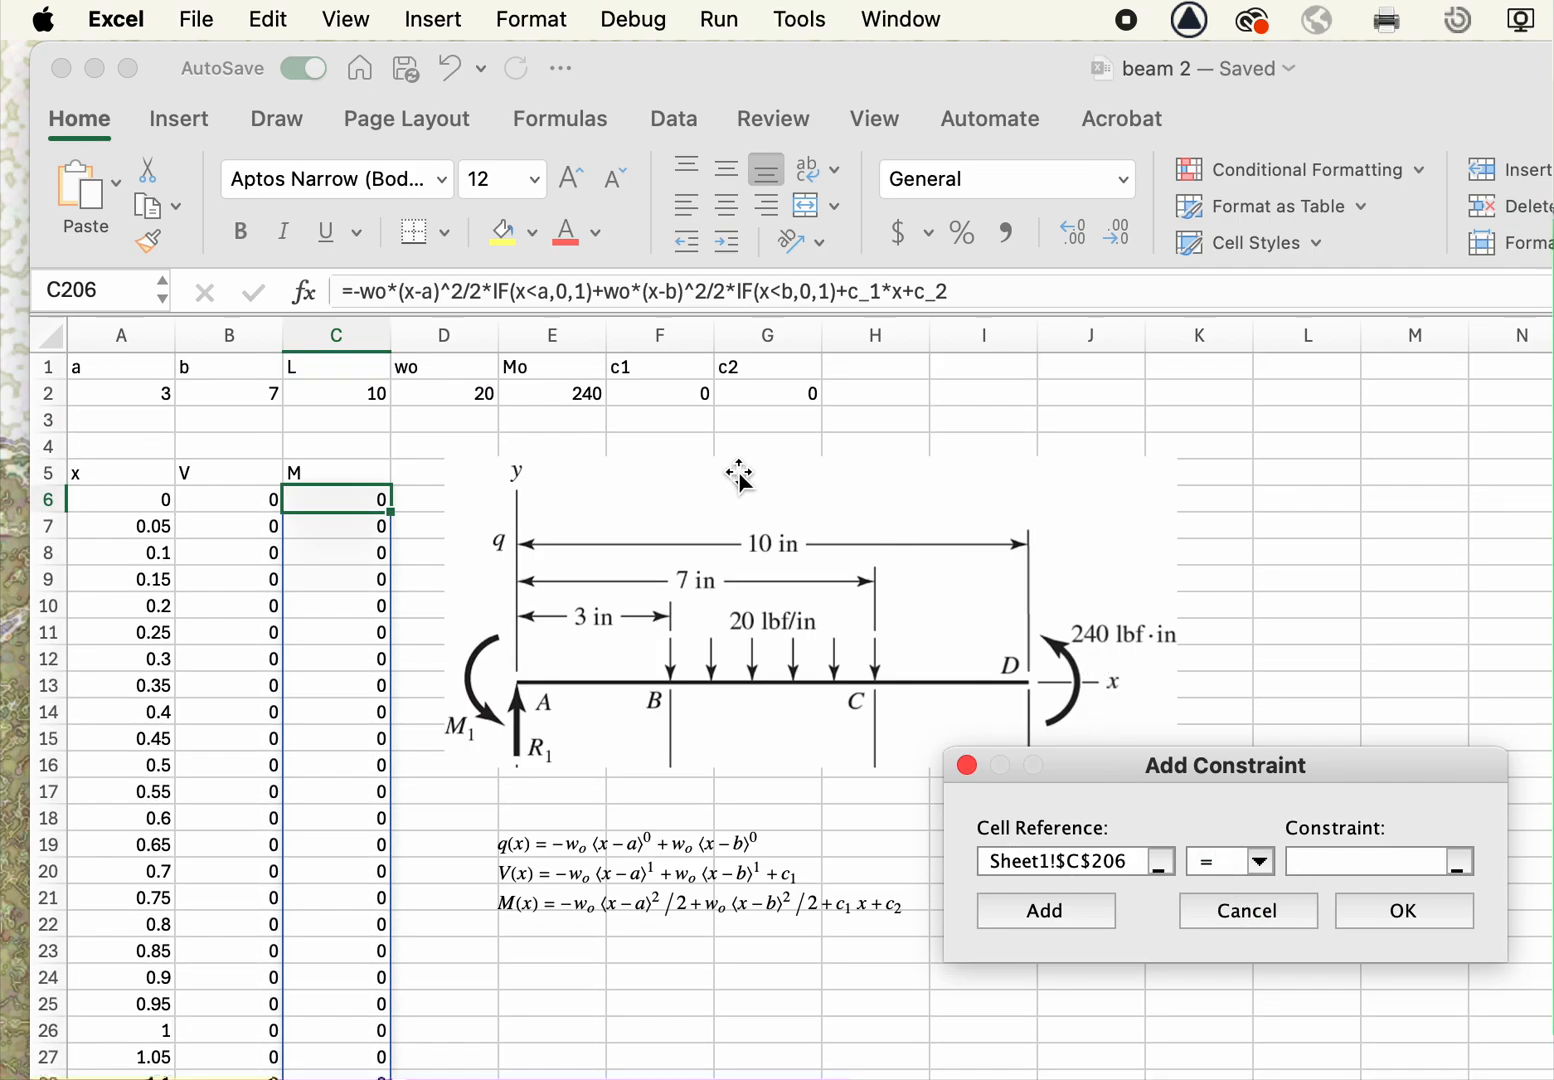
click(549, 393)
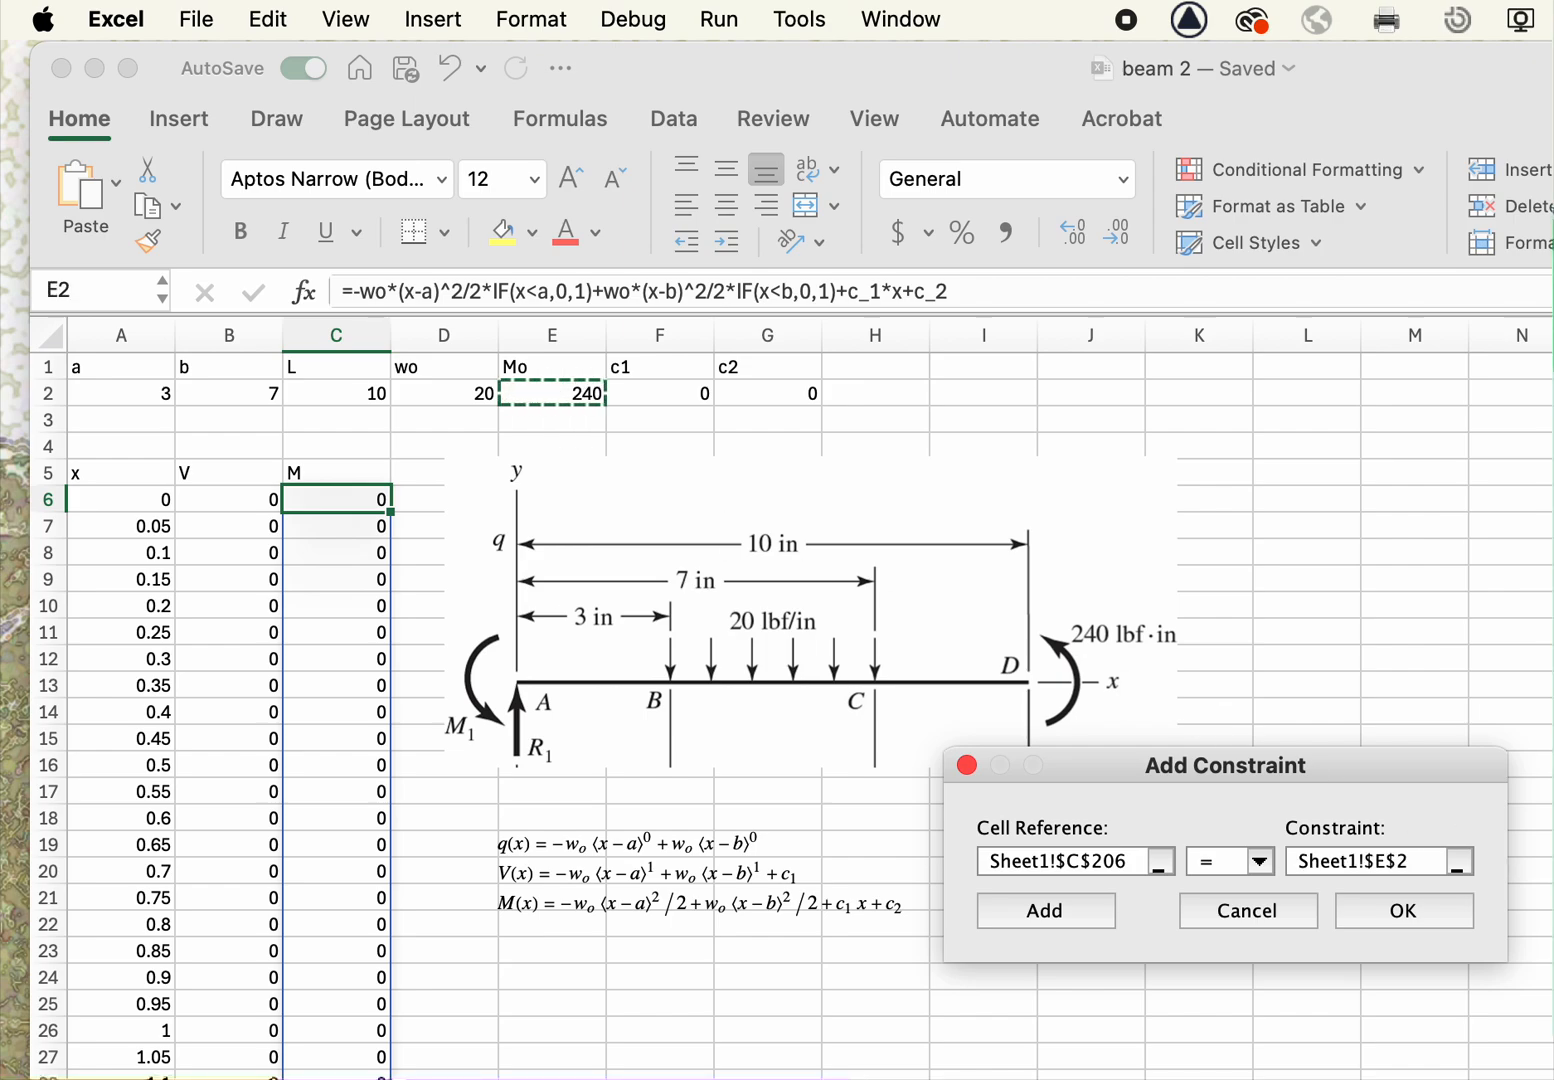
click(1430, 906)
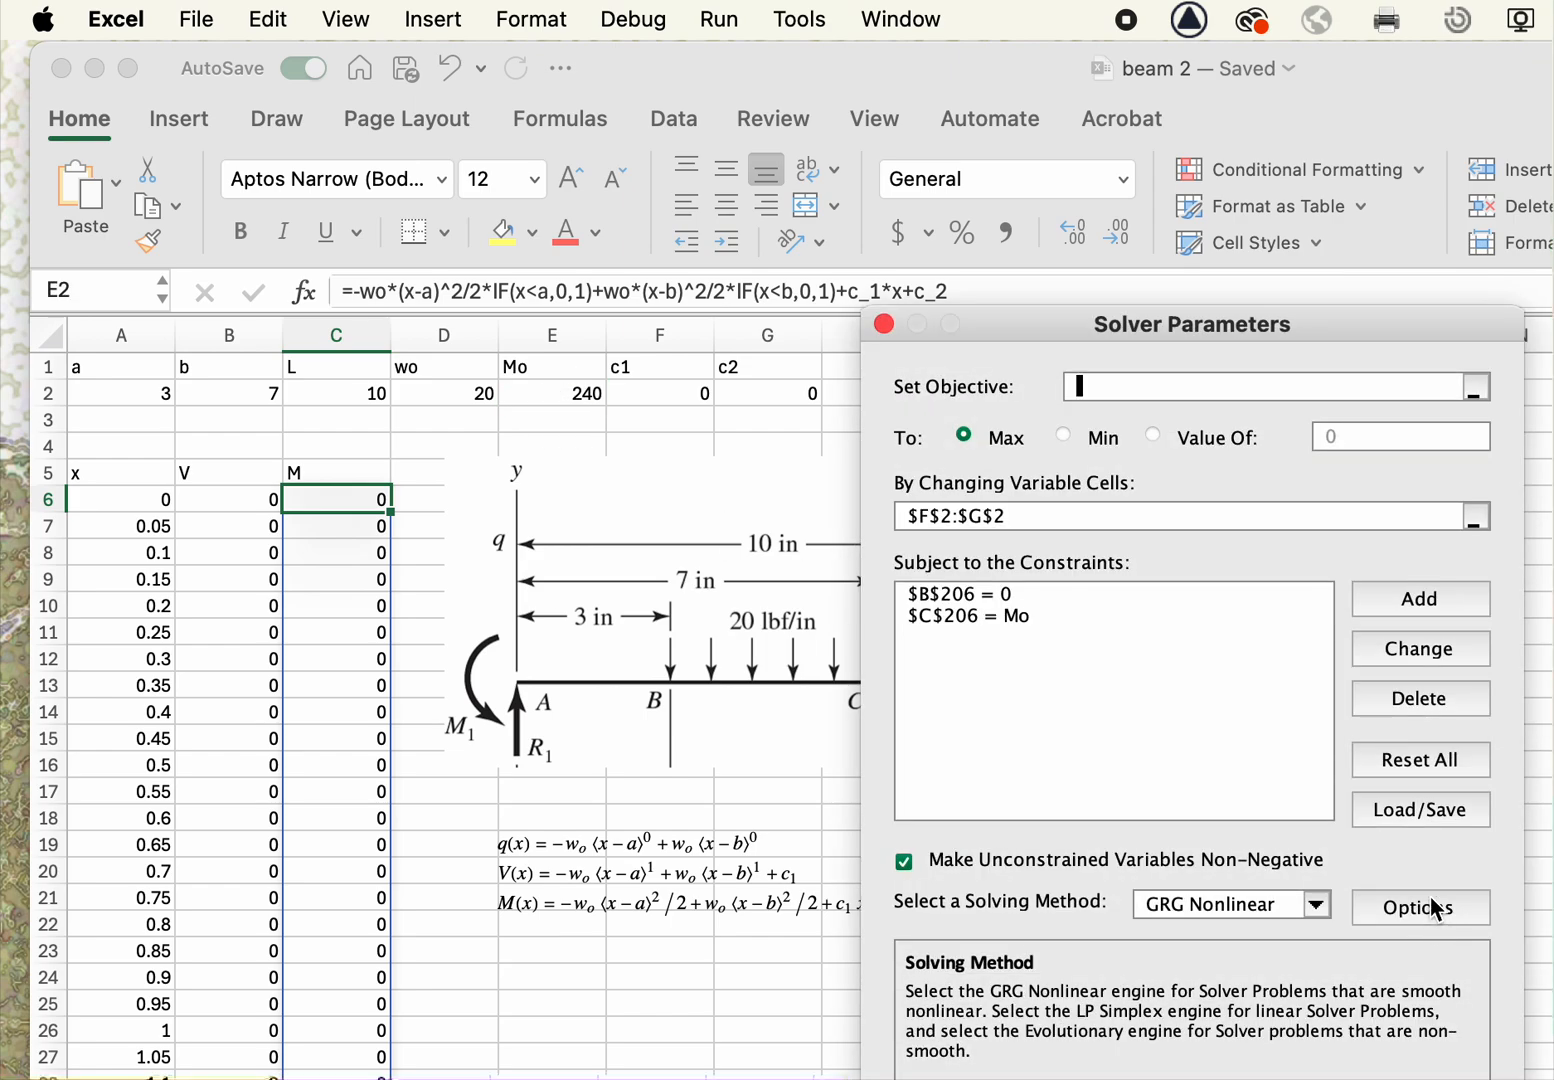
Allow negative variables in Solver, solve for c1 and c2, and keep the solution
drag(1025, 325, 928, 138)
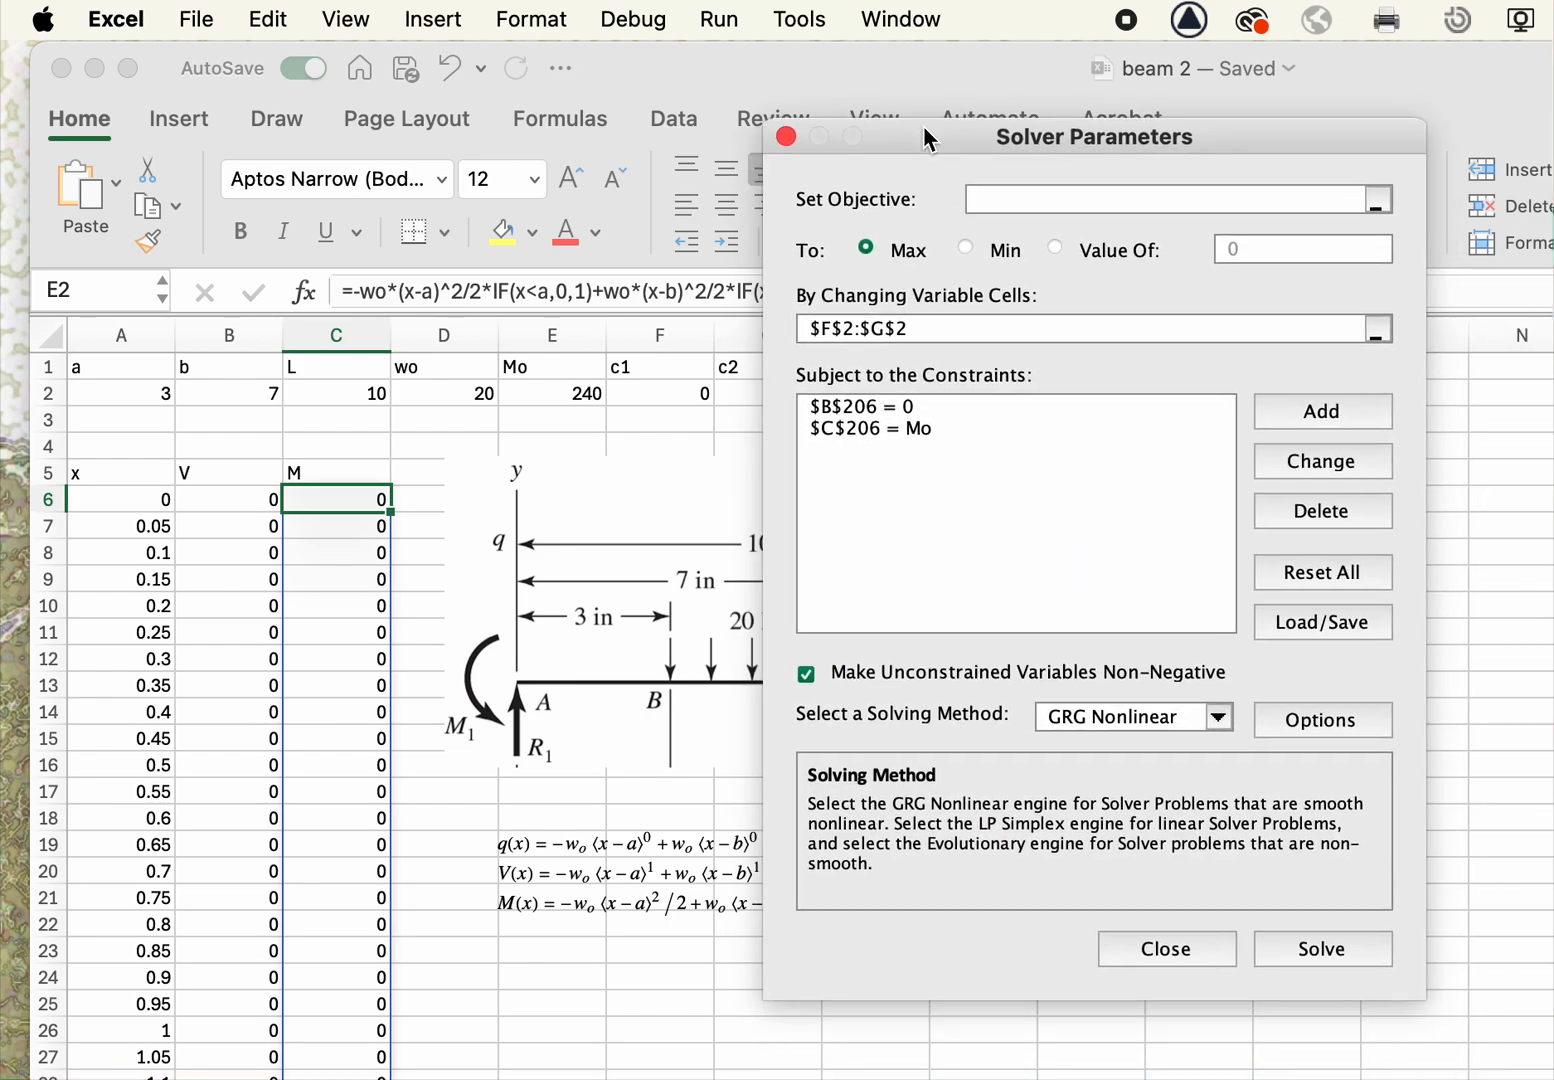
click(806, 676)
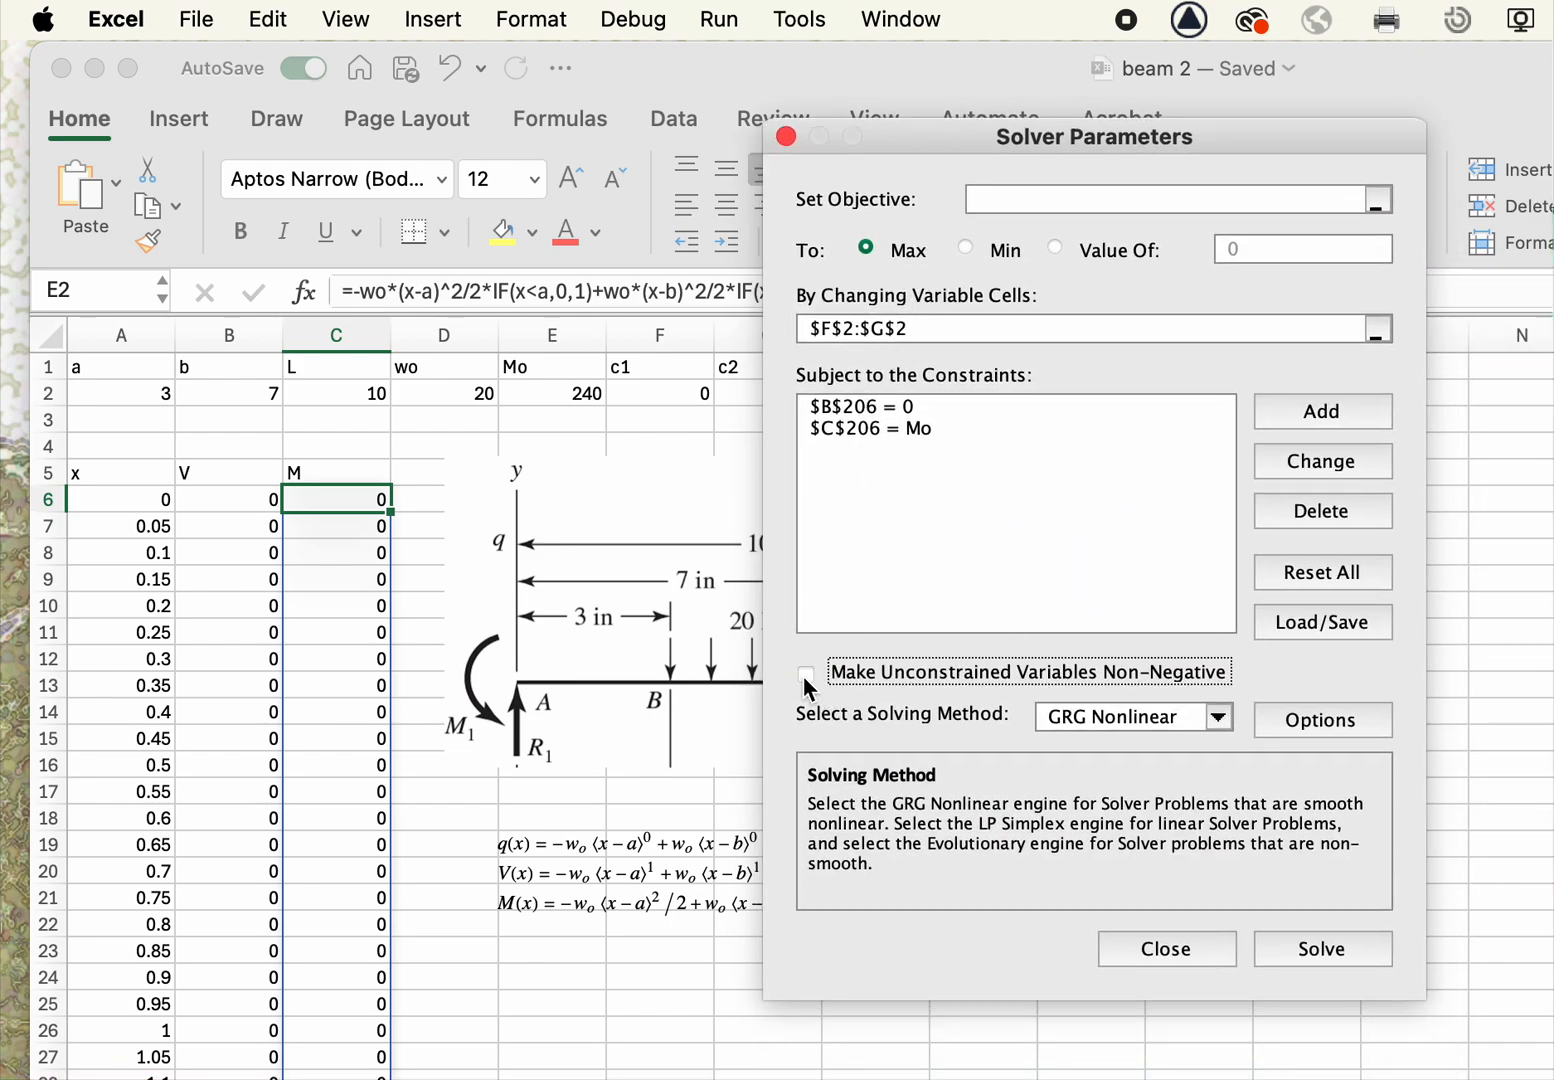
click(1339, 945)
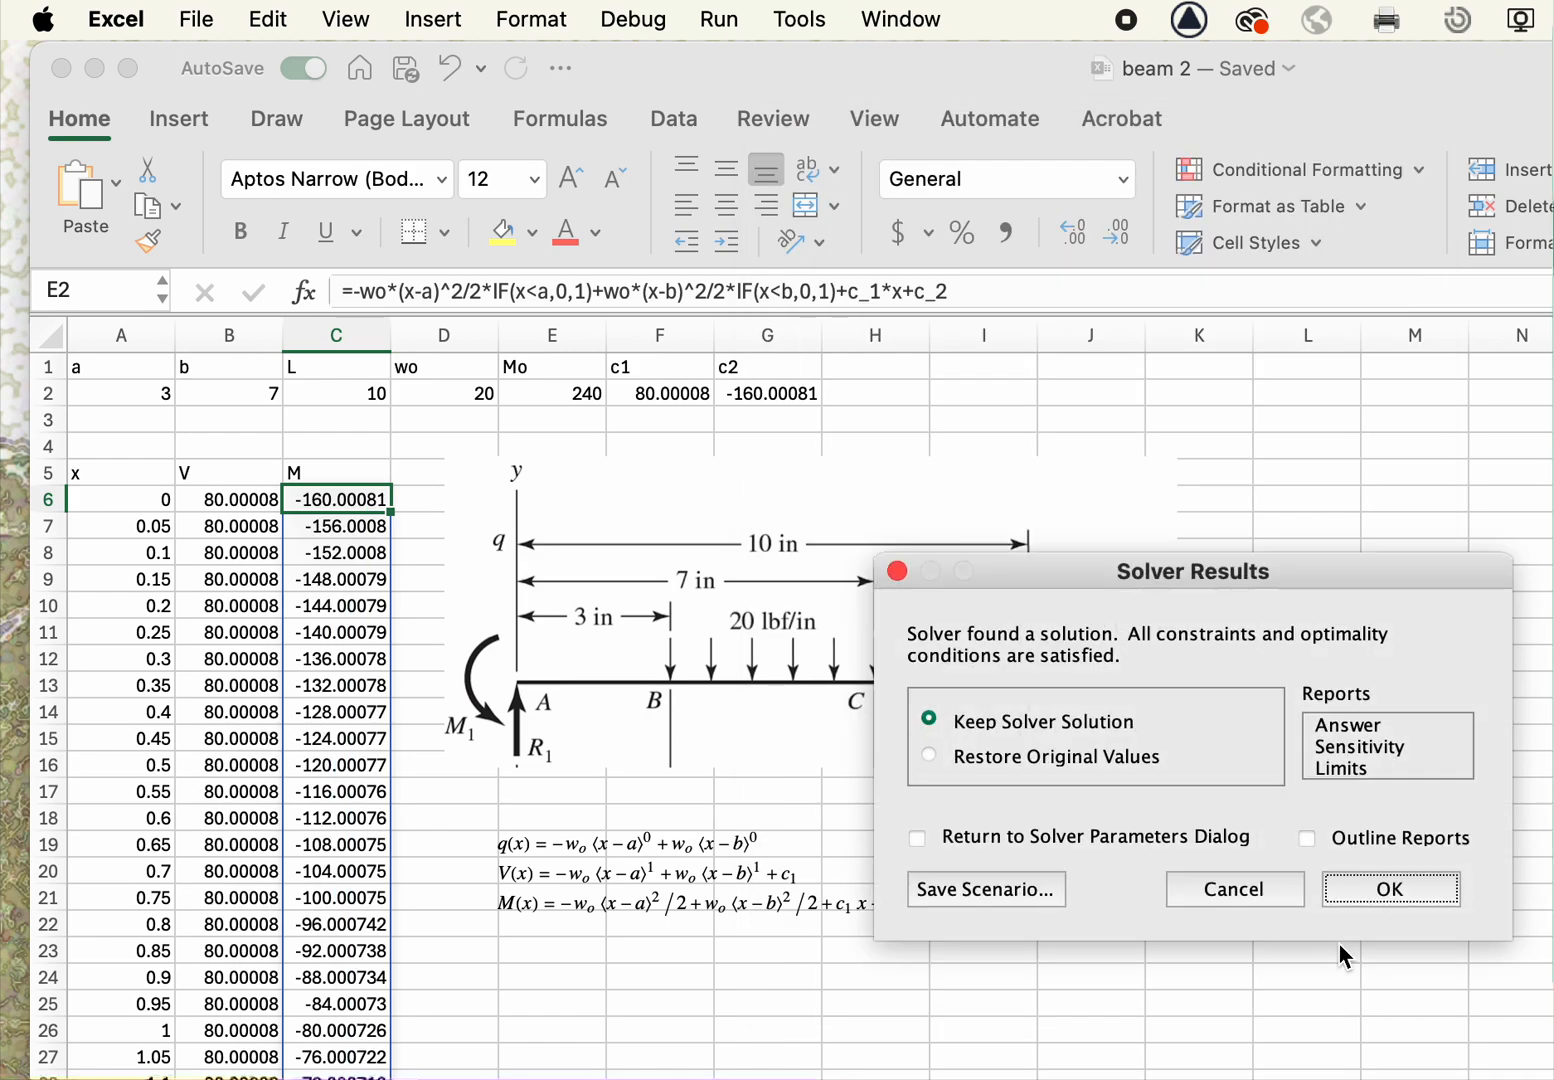
click(1362, 890)
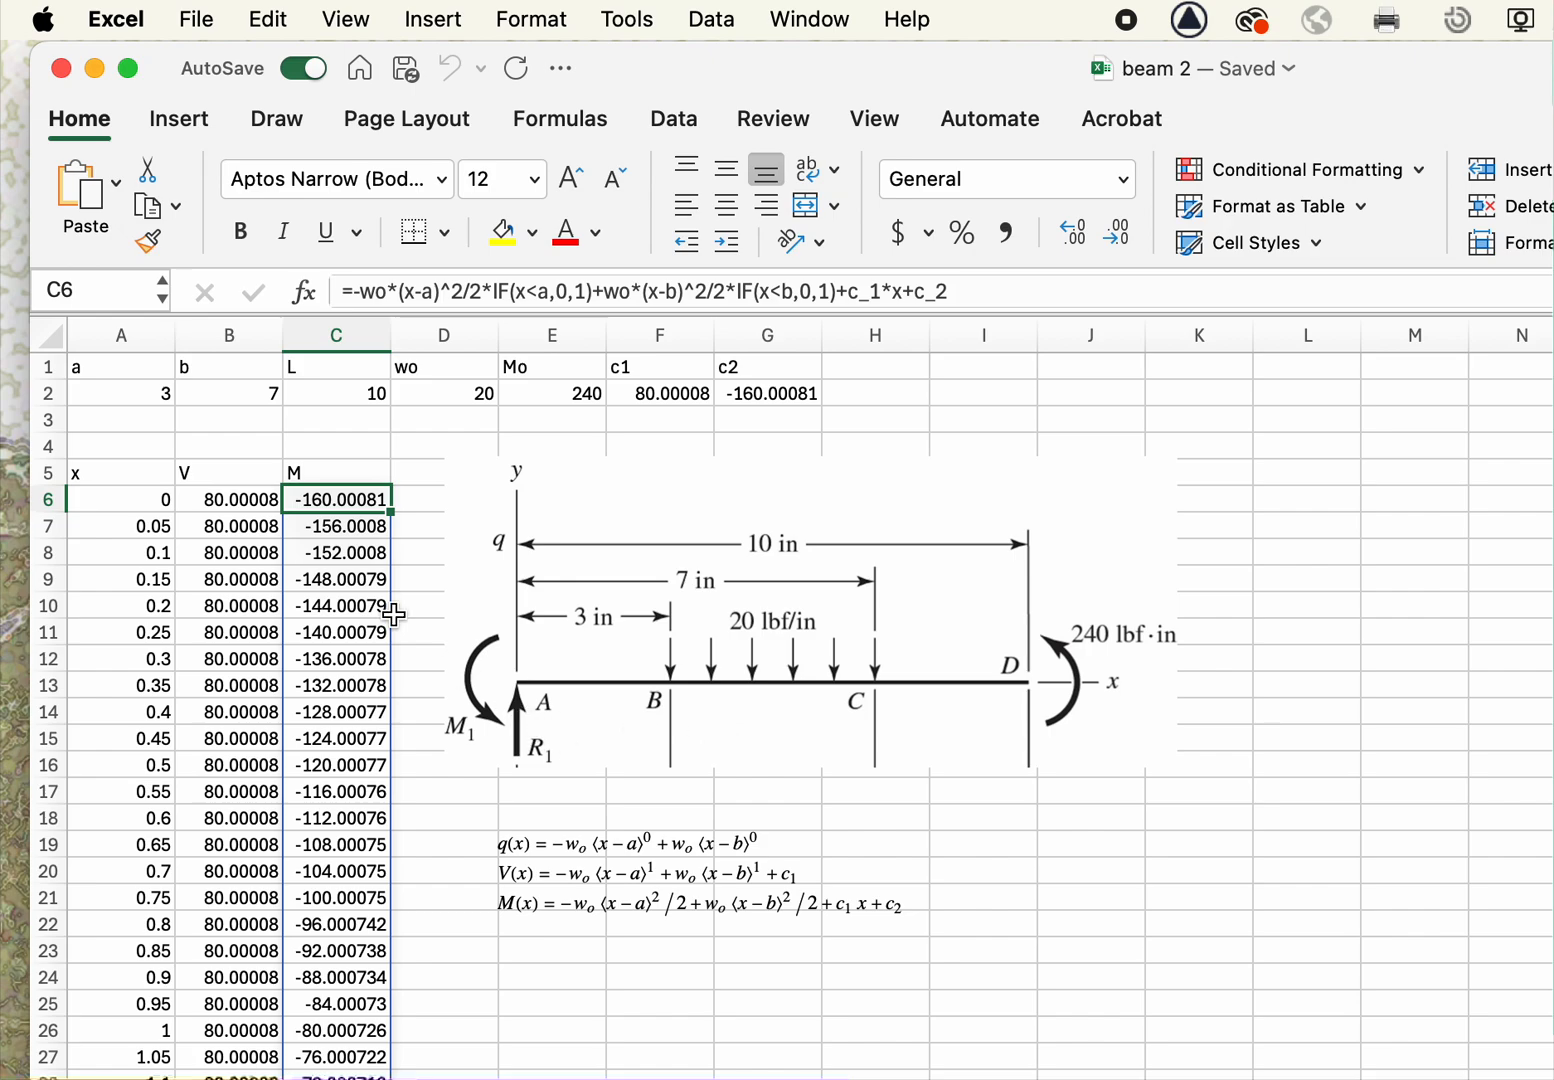
Plot shear V against x from A6:B206 as a smooth-line scatter chart without markers, and shift the chart slightly upward
drag(157, 494, 201, 498)
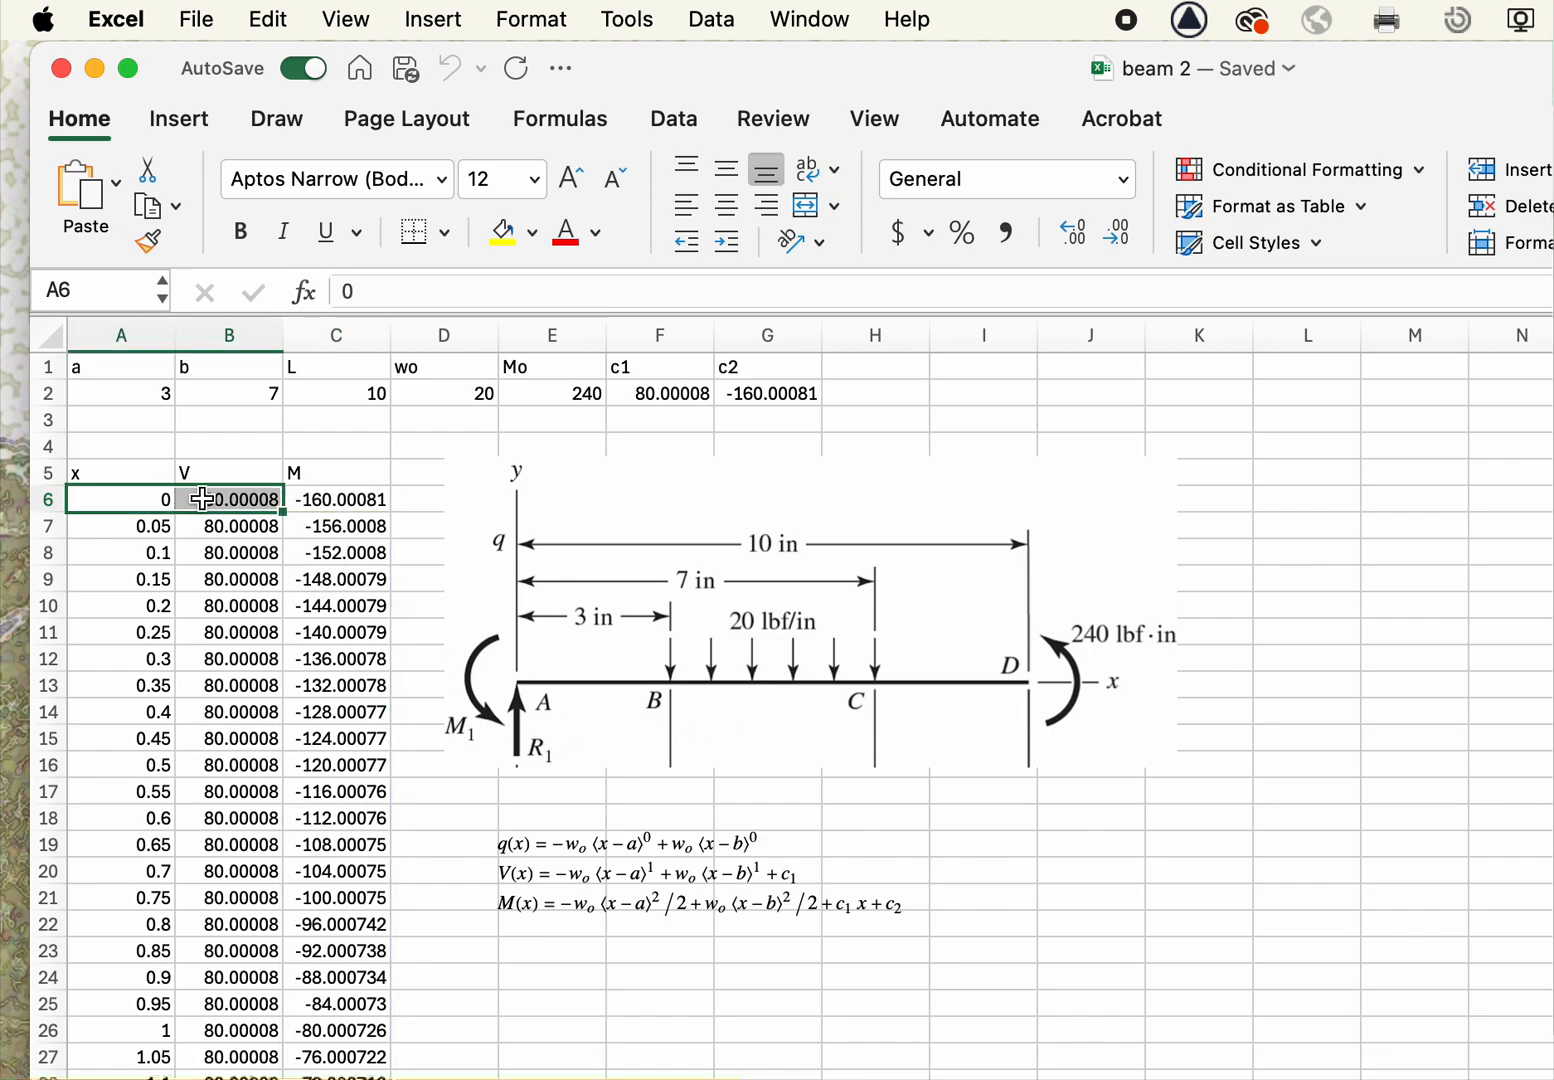
key(super+shift+Down)
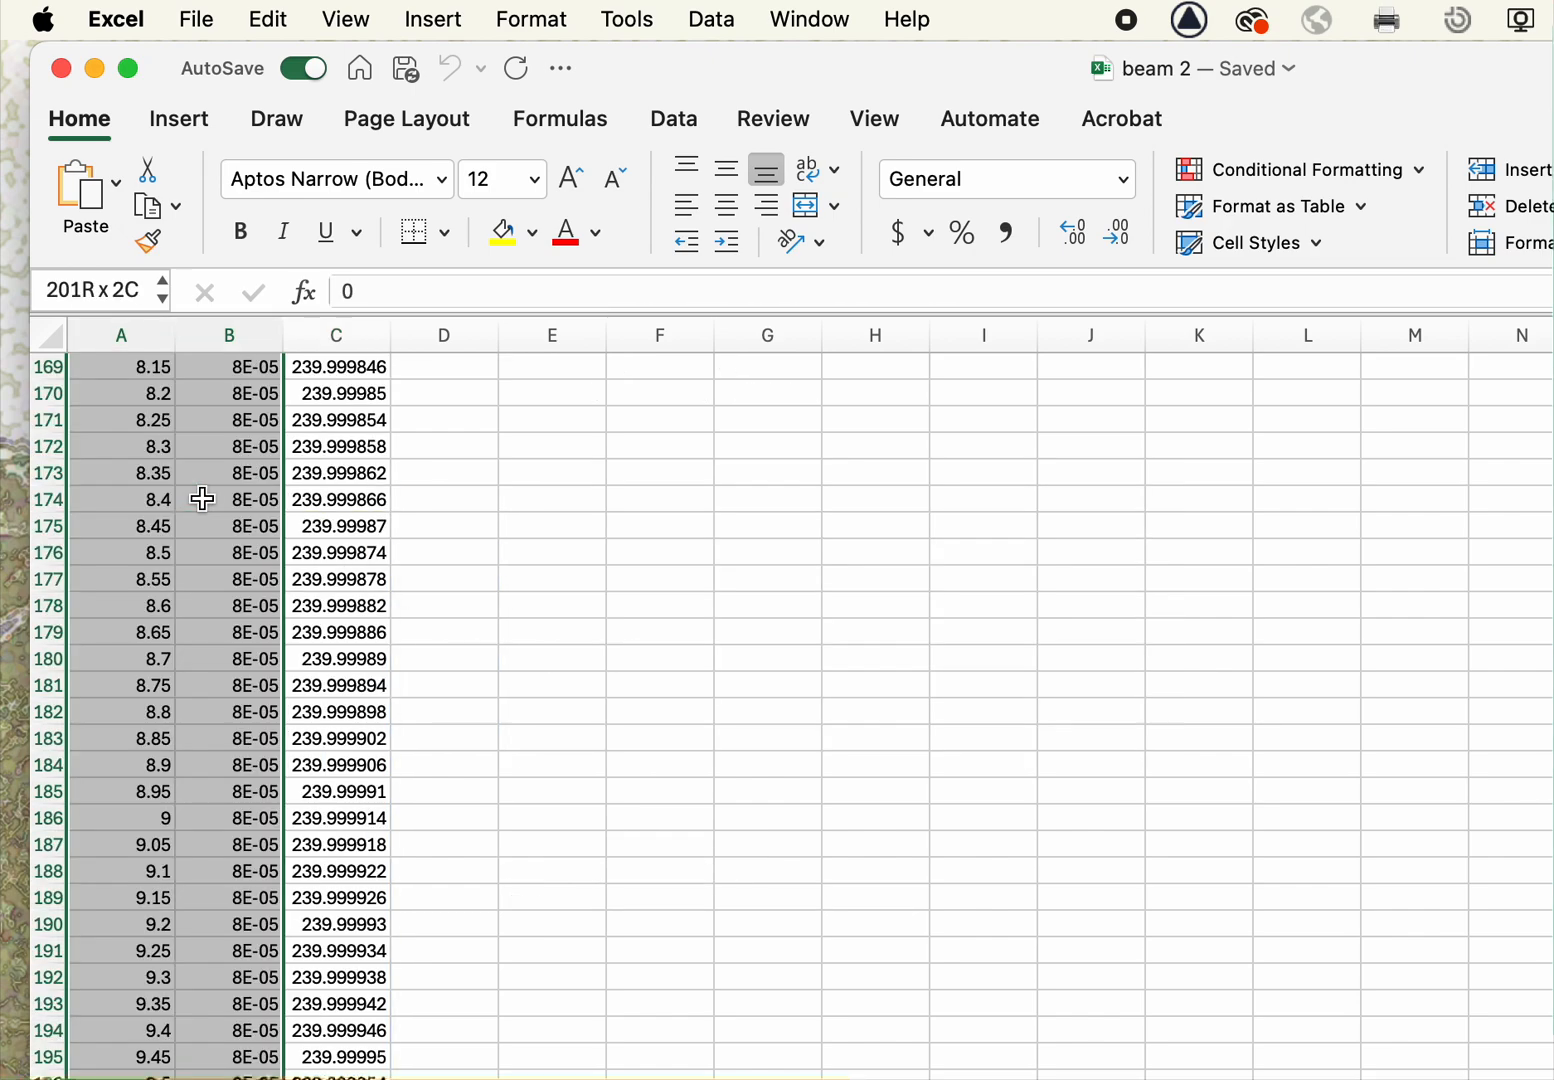
scroll(390, 556, up, 15)
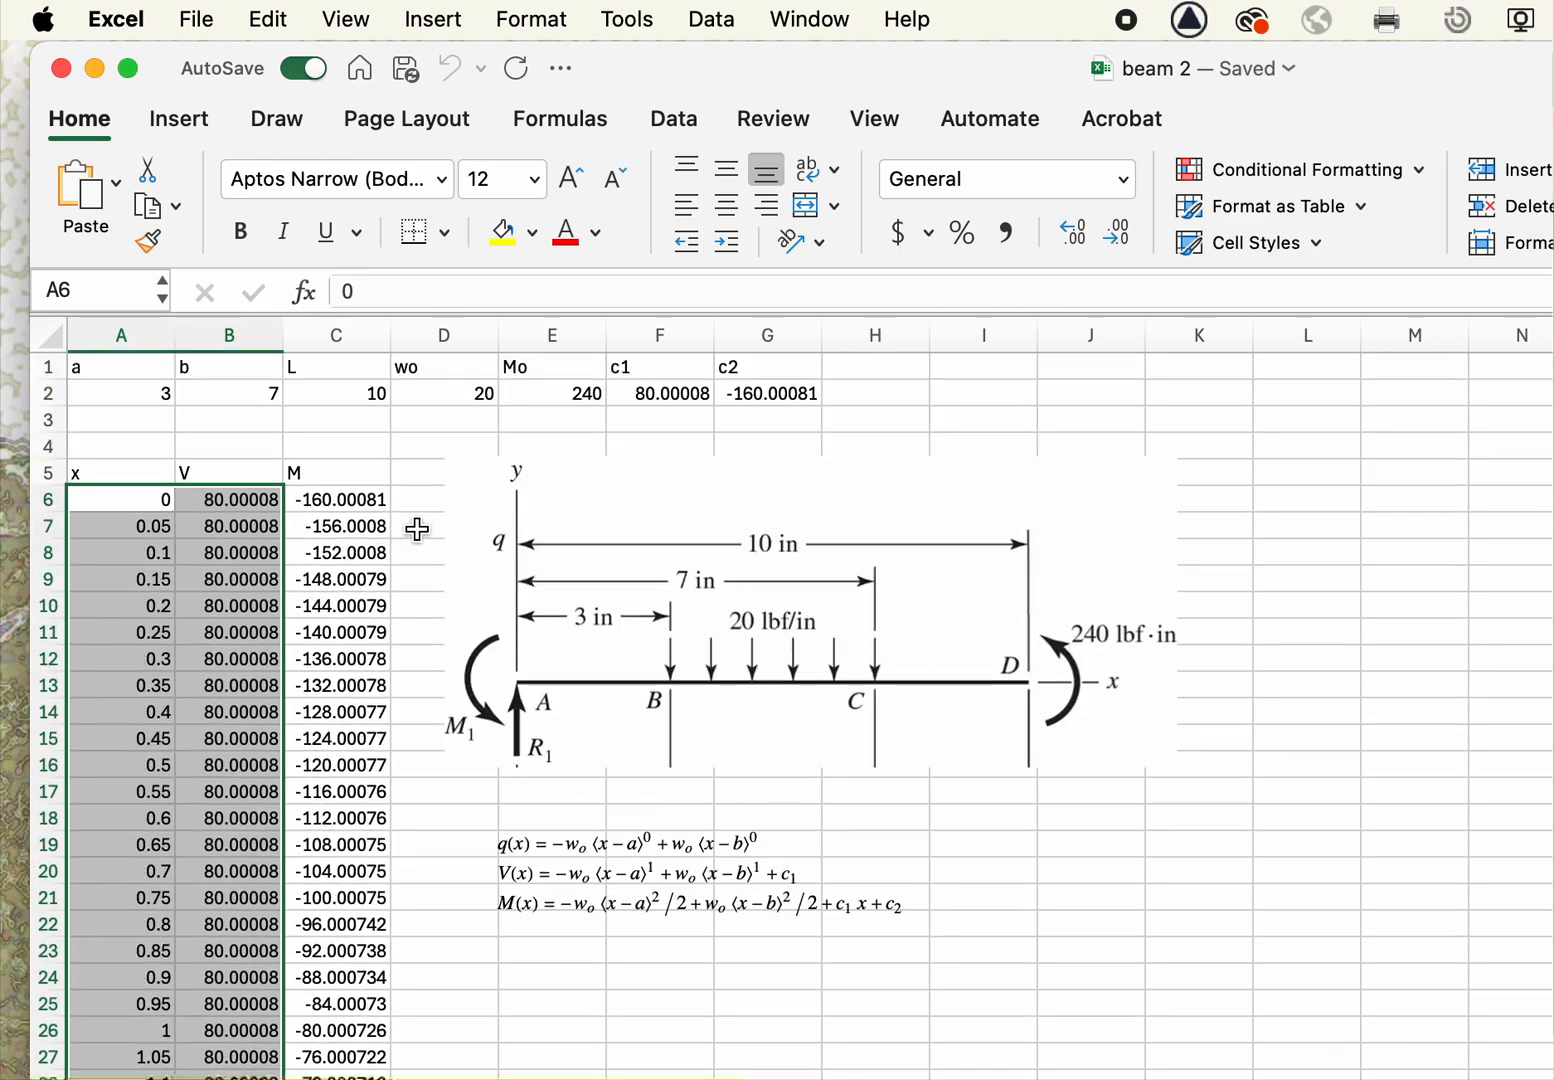
click(188, 122)
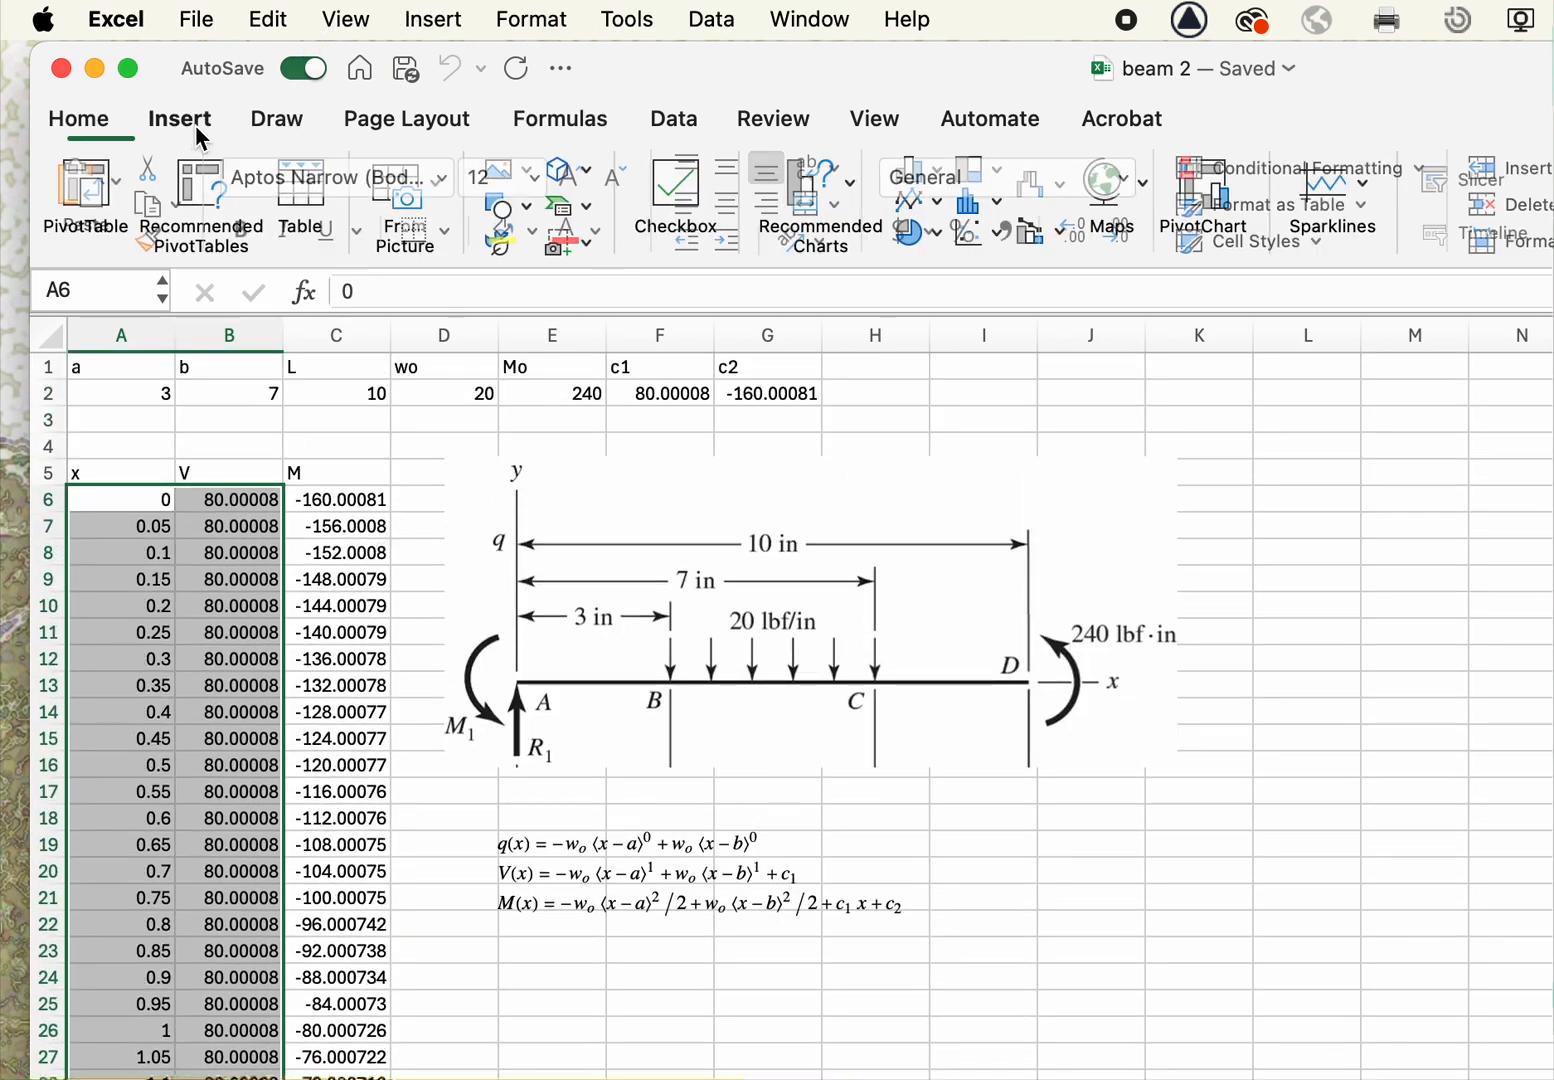
click(1003, 237)
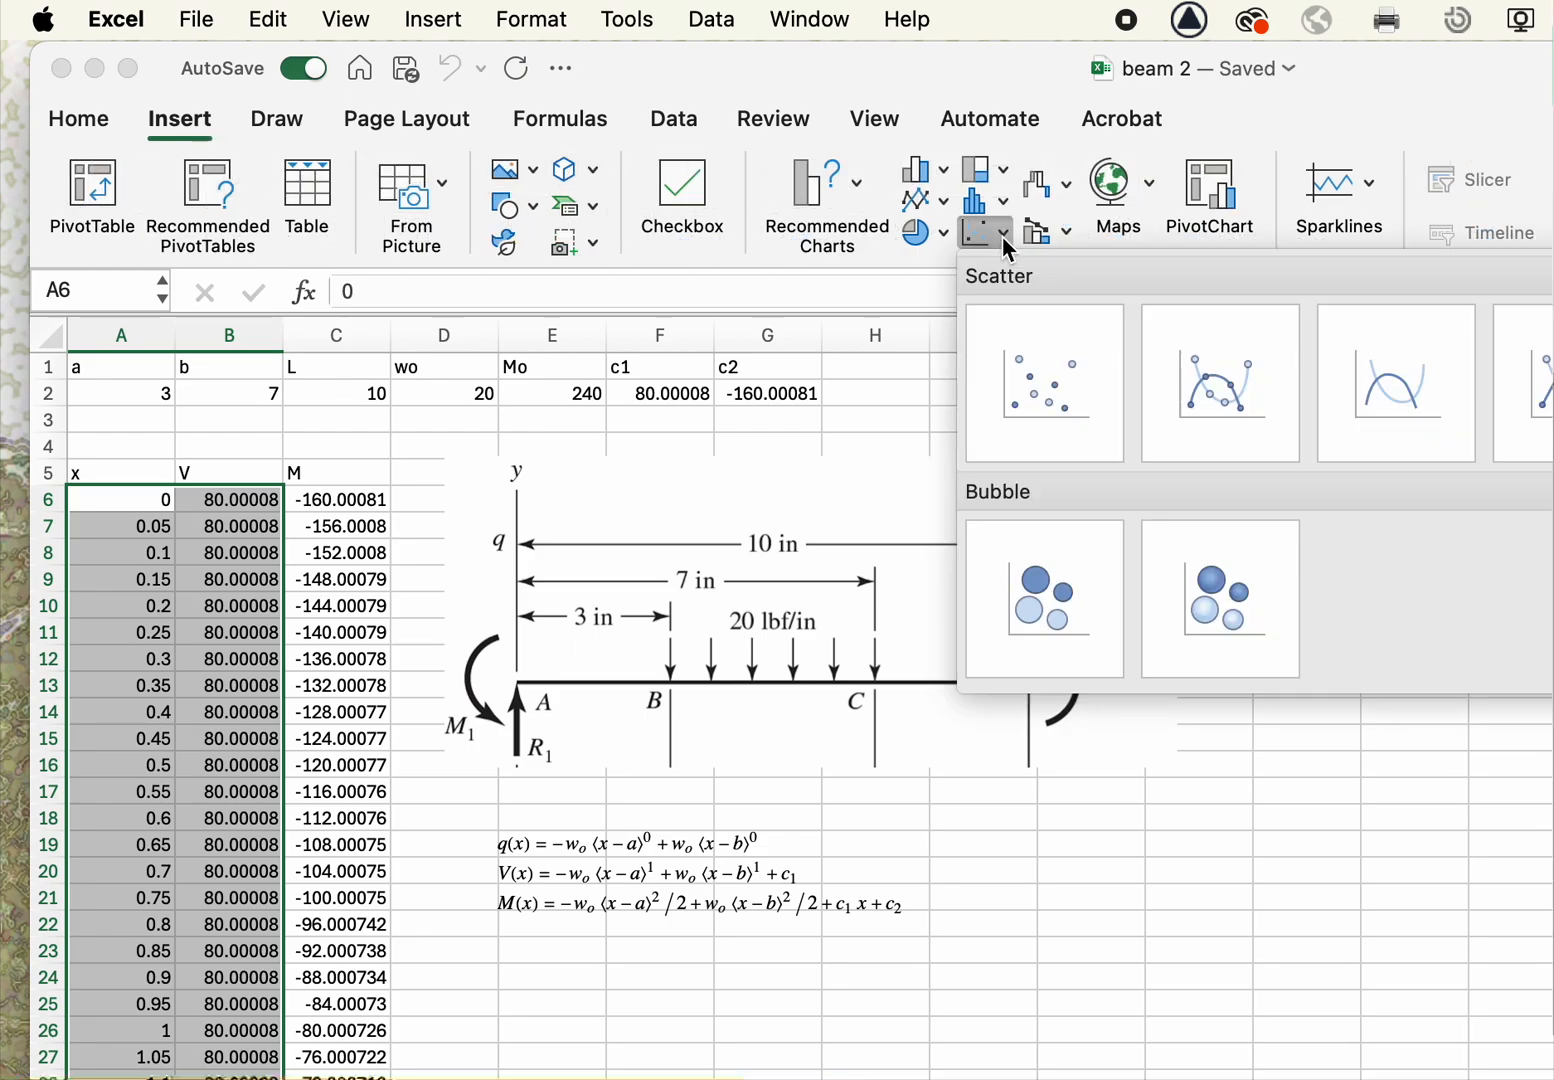
click(1401, 390)
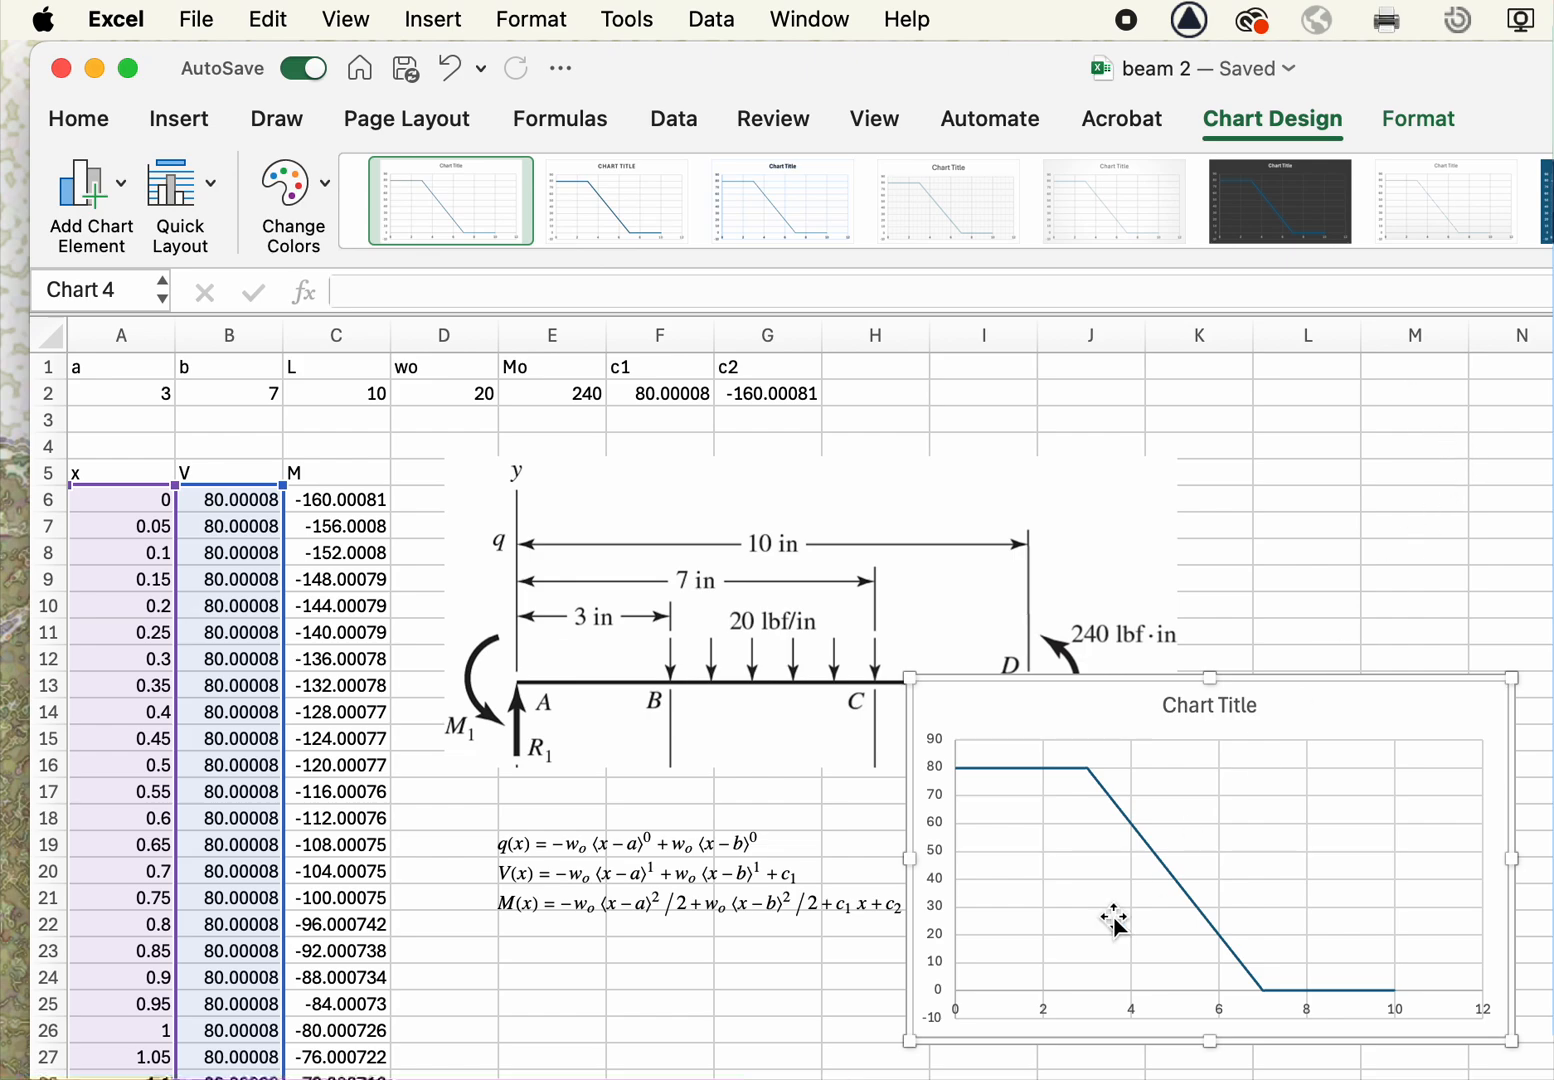
mouse_move(961, 771)
mouse_move(1065, 777)
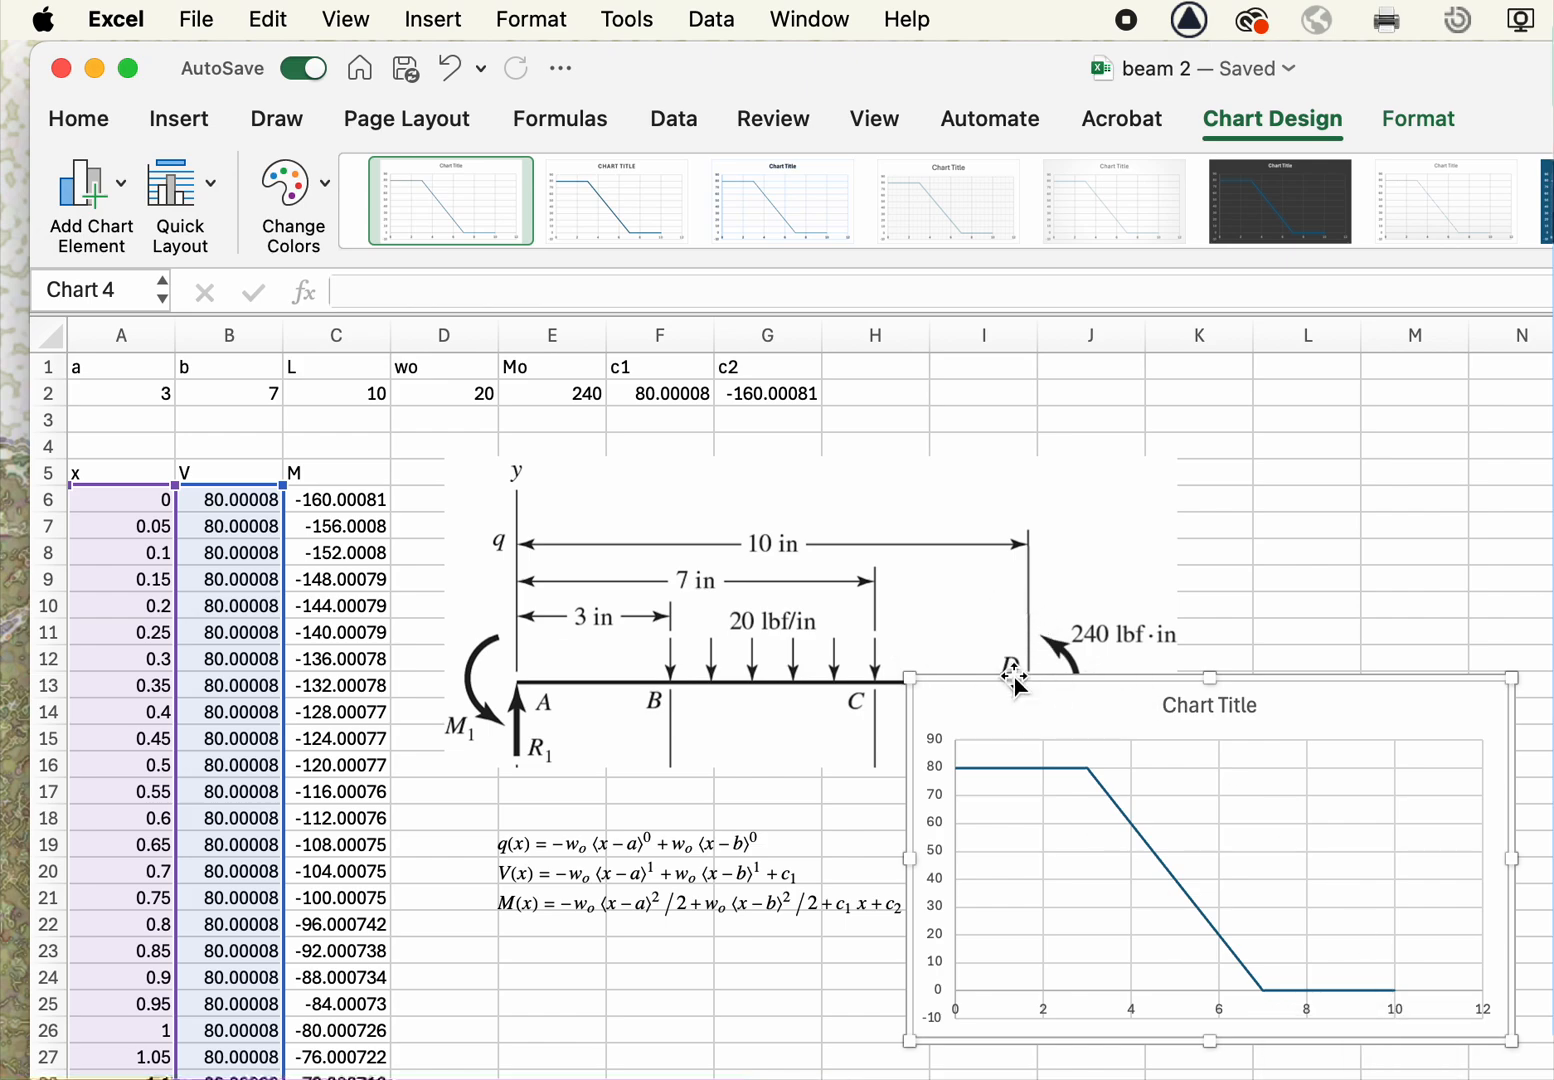
drag(1013, 681, 1012, 628)
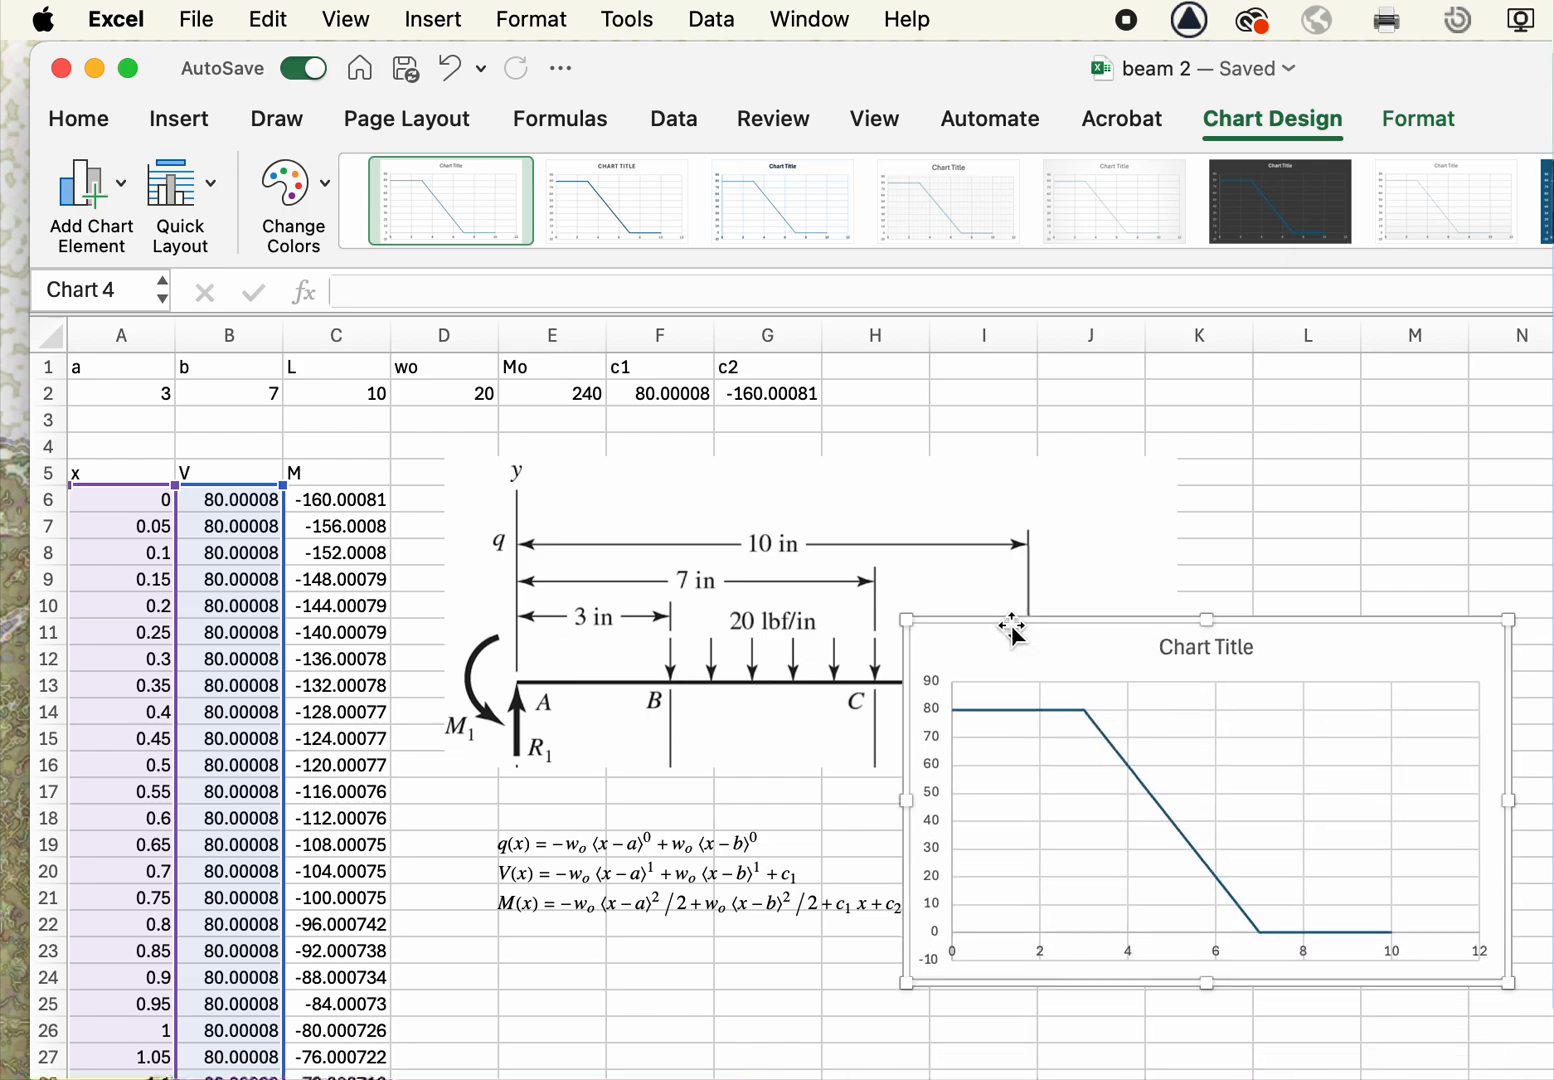
Copy the shear chart and paste a duplicate of it onto the sheet
click(1134, 489)
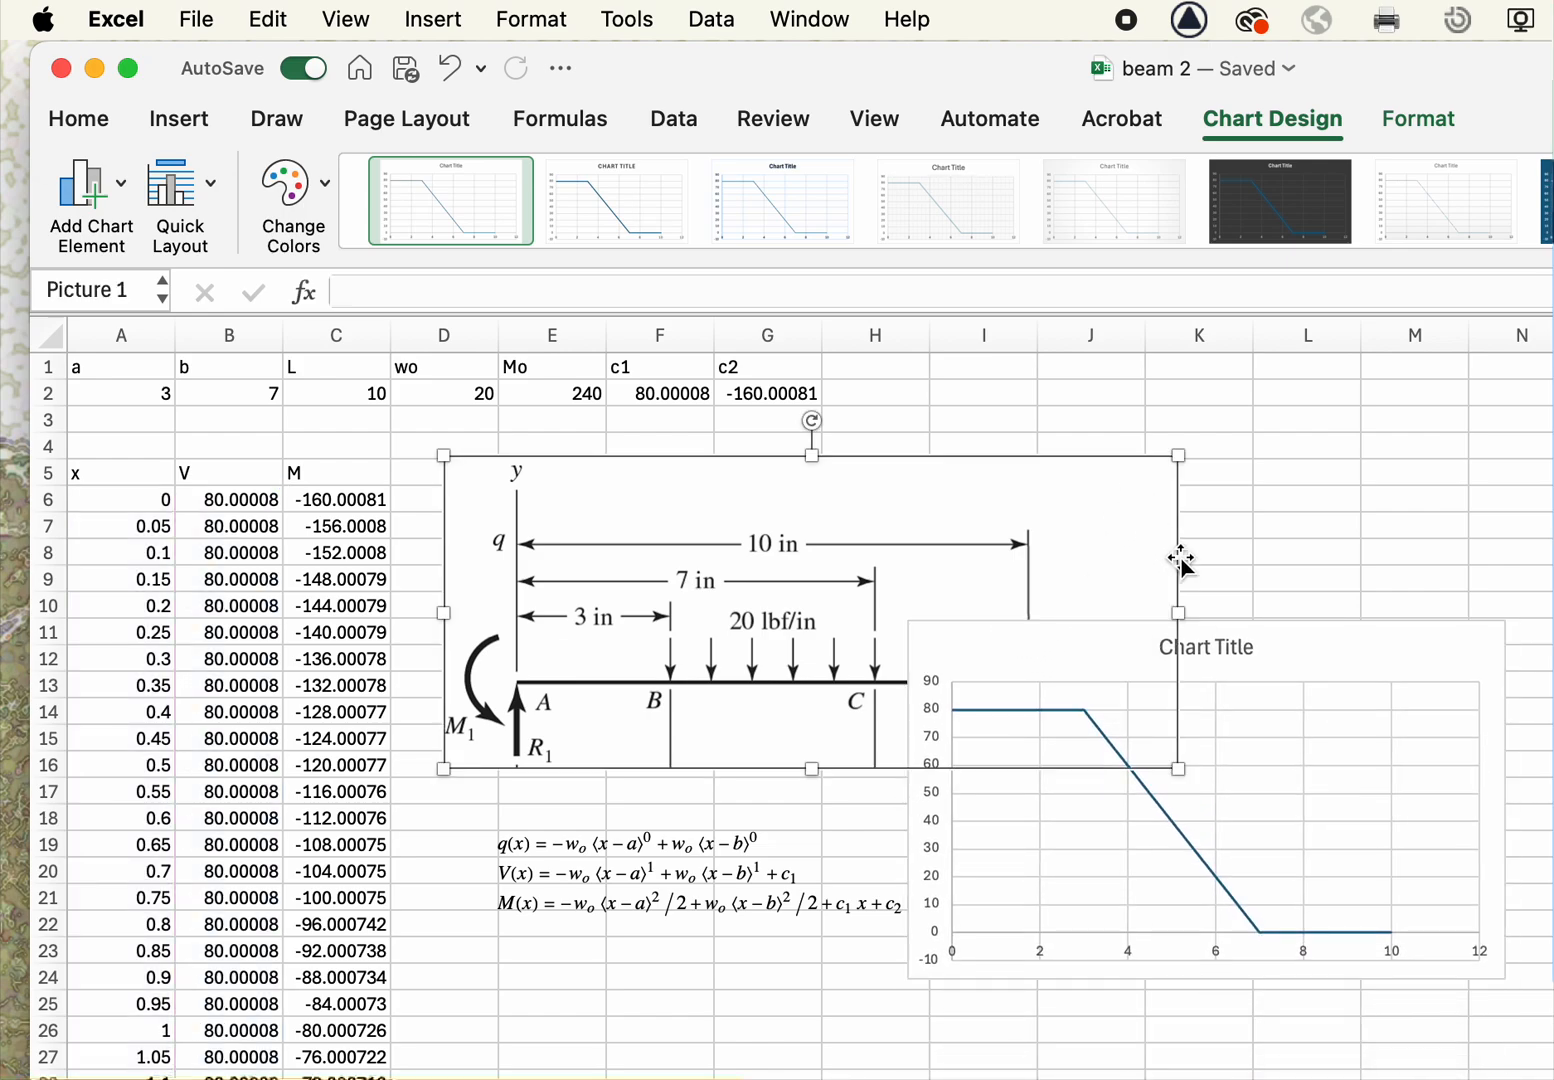
click(1245, 648)
click(1326, 660)
click(1413, 522)
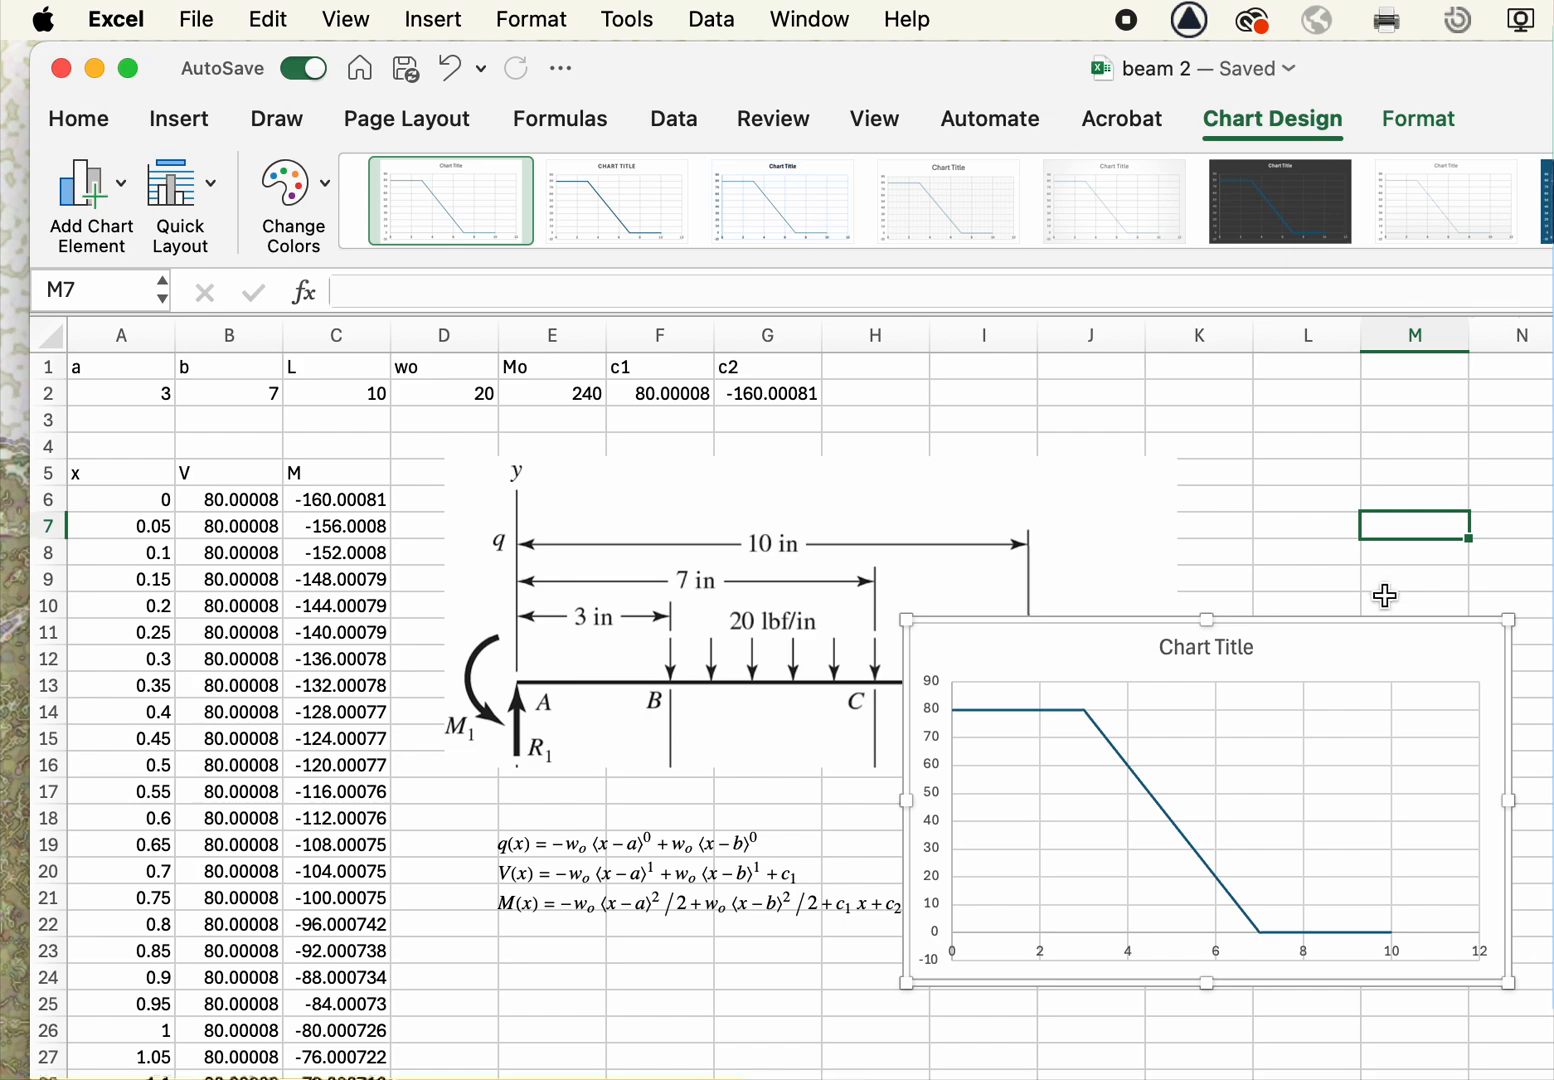
click(1381, 620)
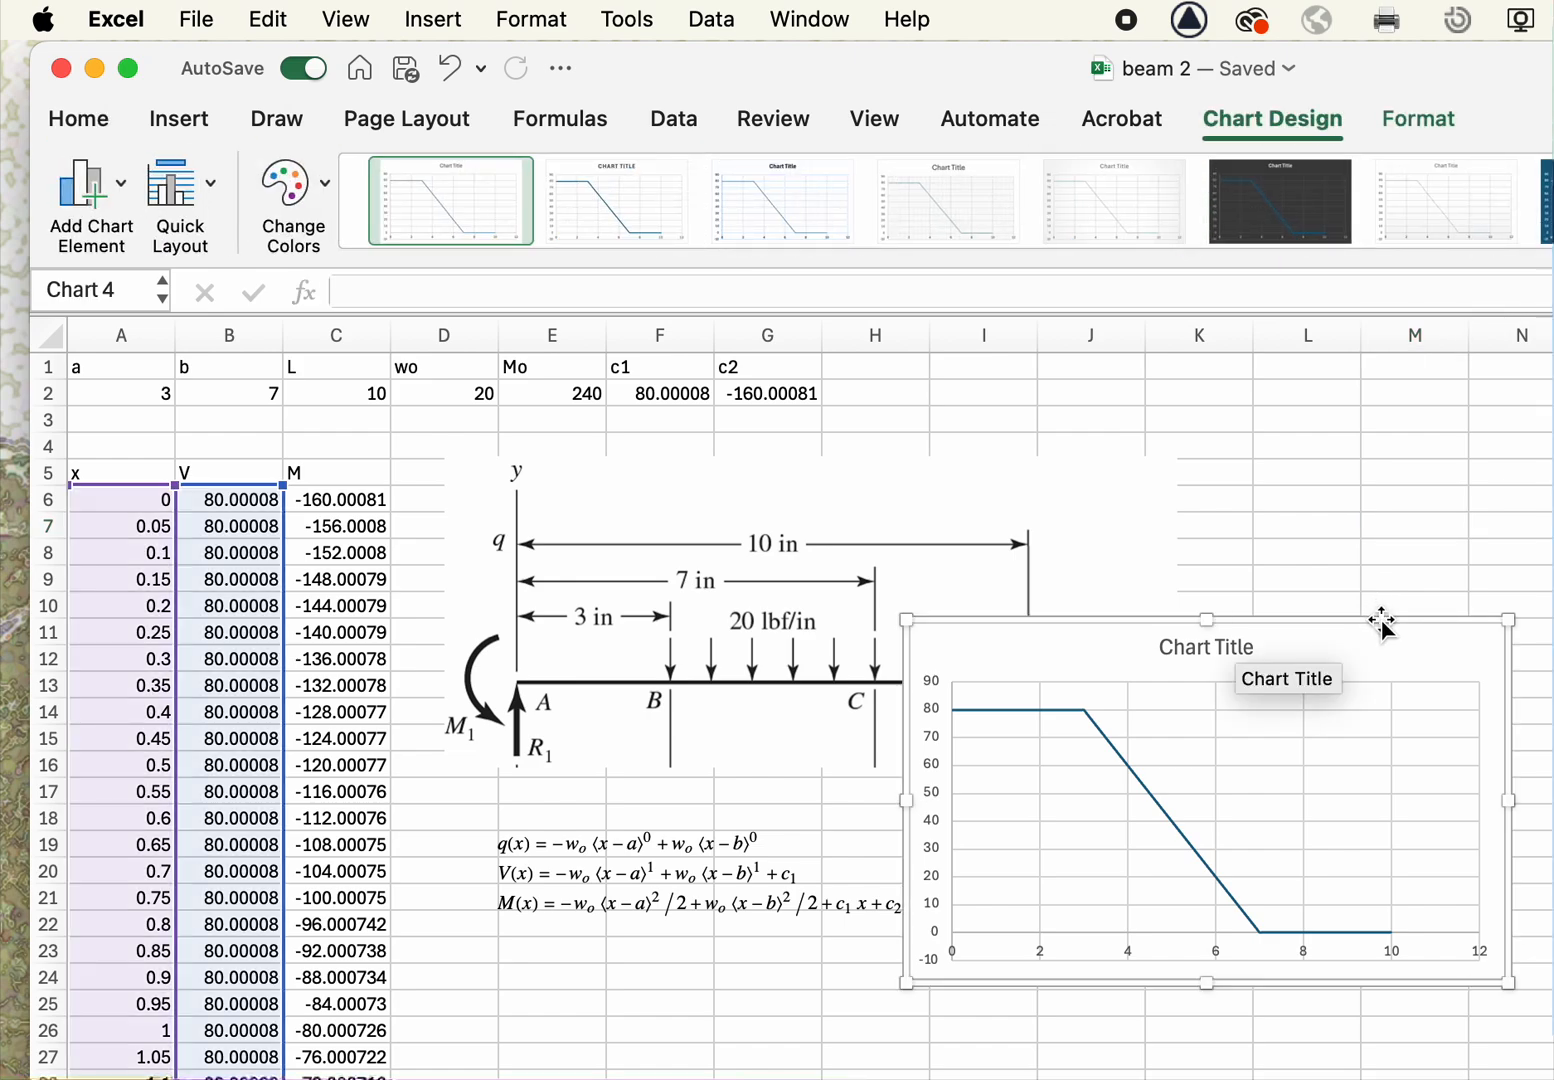
click(1329, 545)
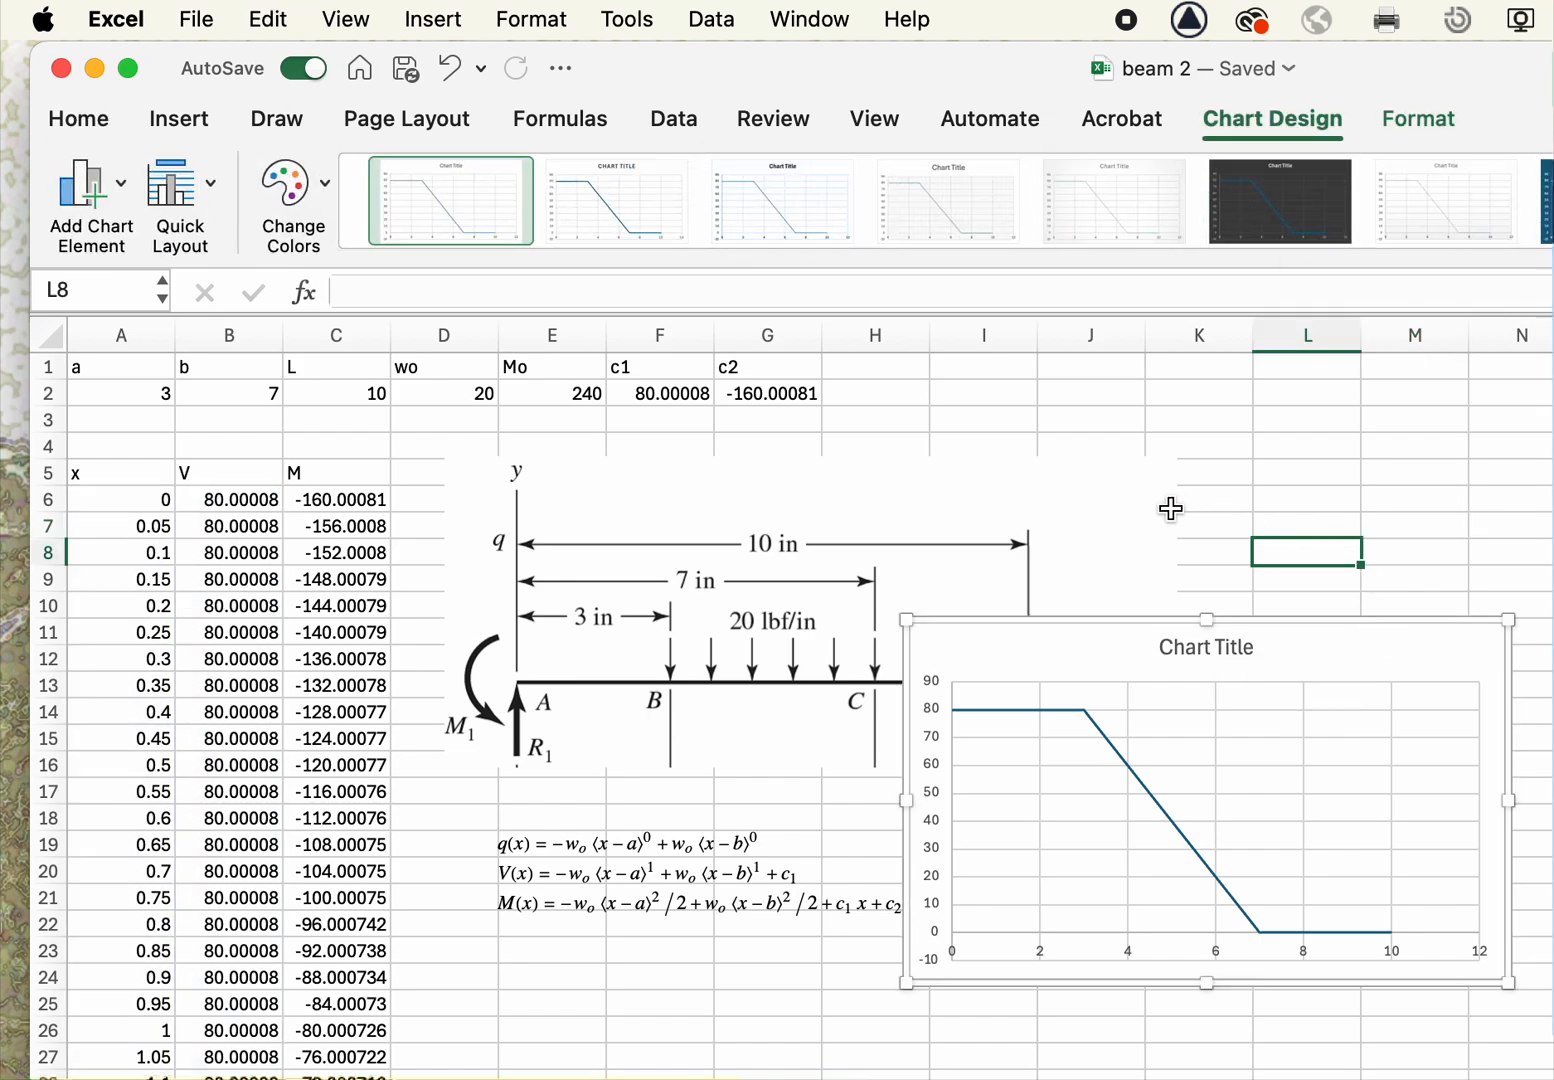
key(cmd+v)
Reposition the duplicate chart and change its plotted Y values to the moment column C6:C206
drag(1370, 545, 891, 624)
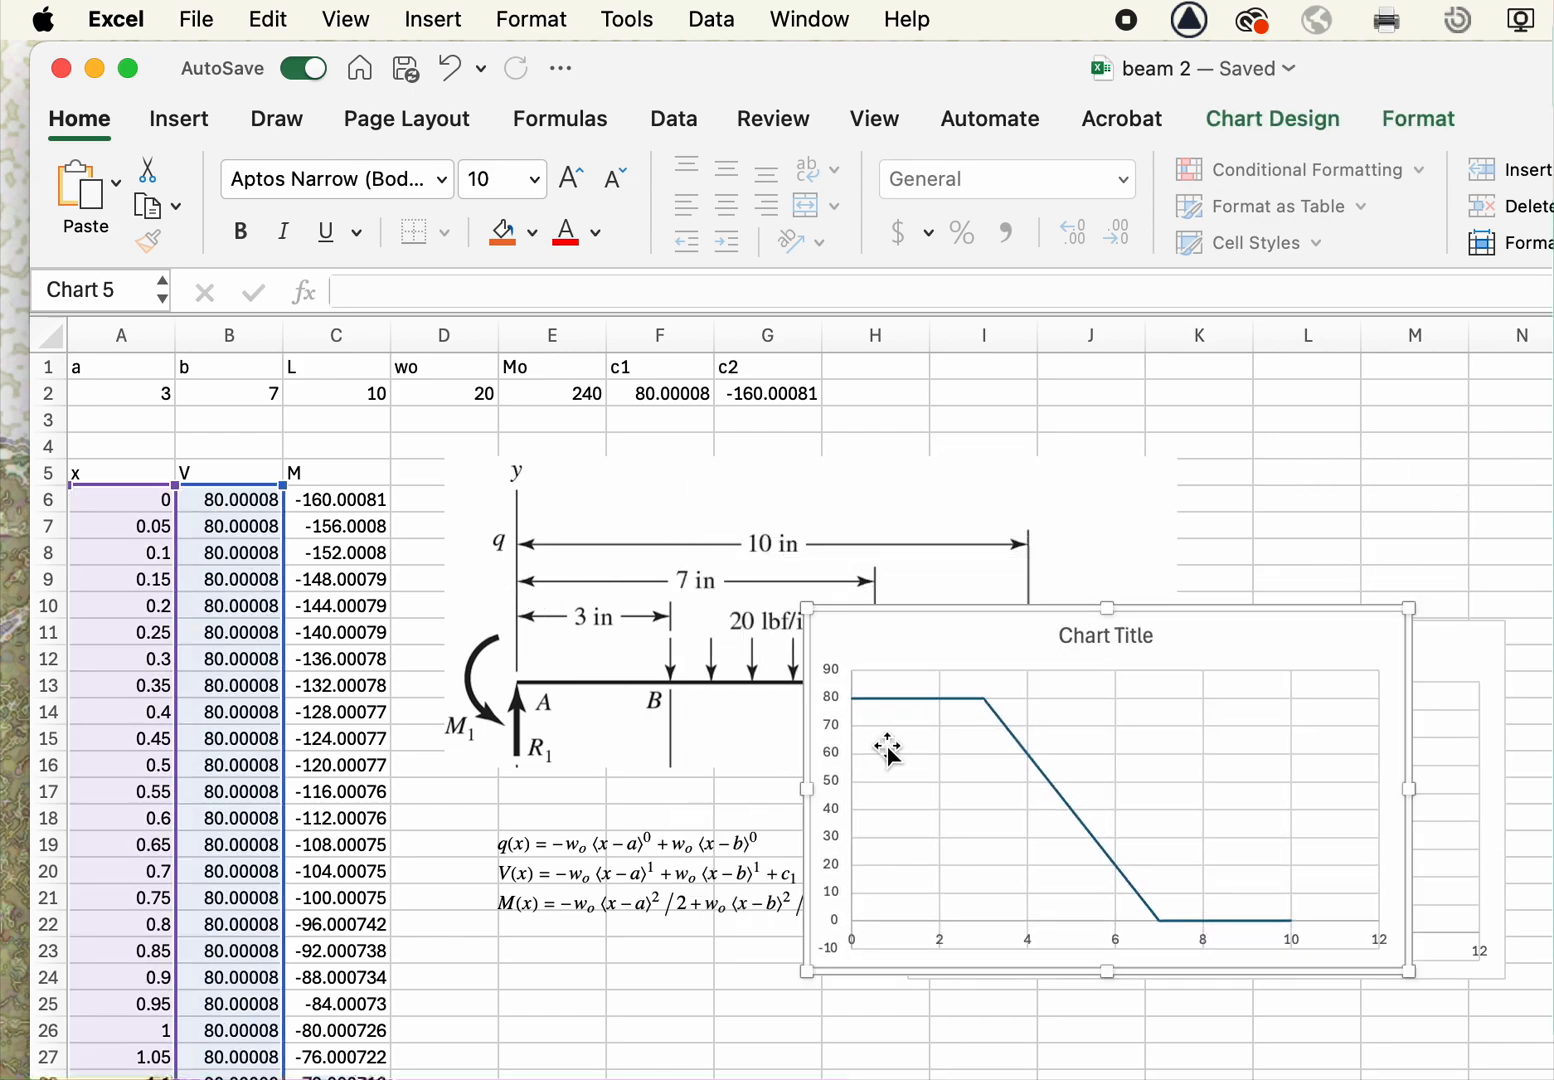
click(1034, 772)
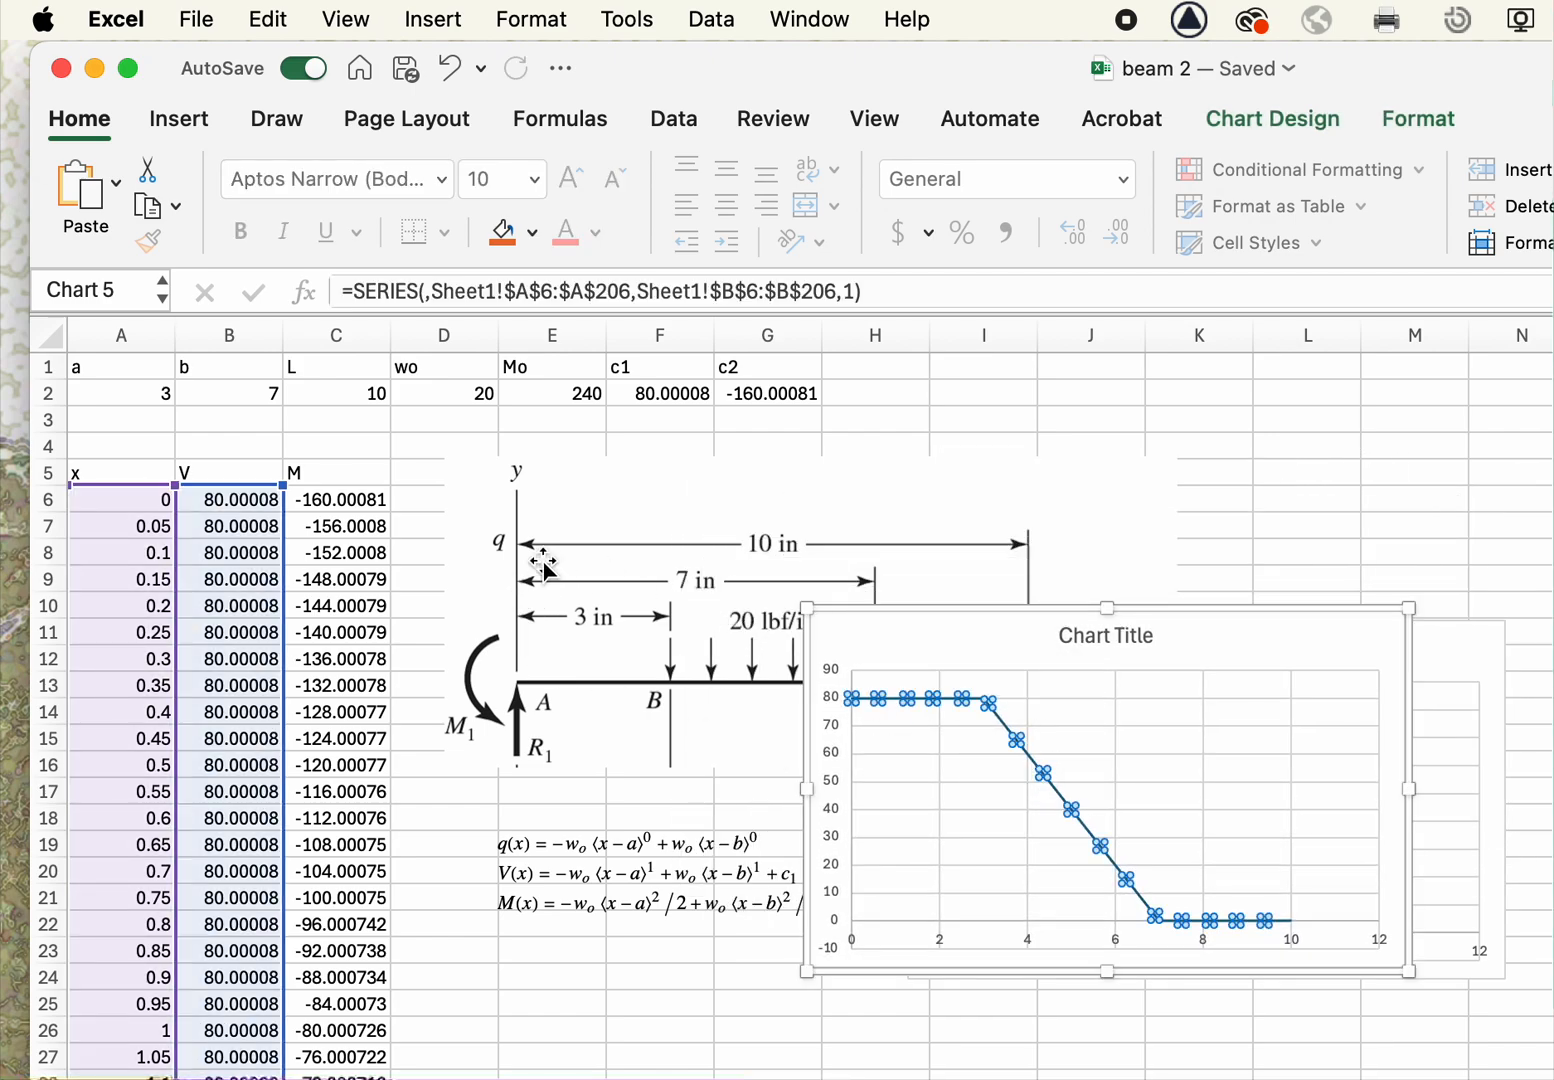
mouse_move(302, 570)
mouse_down()
mouse_move(316, 548)
mouse_move(330, 555)
mouse_up()
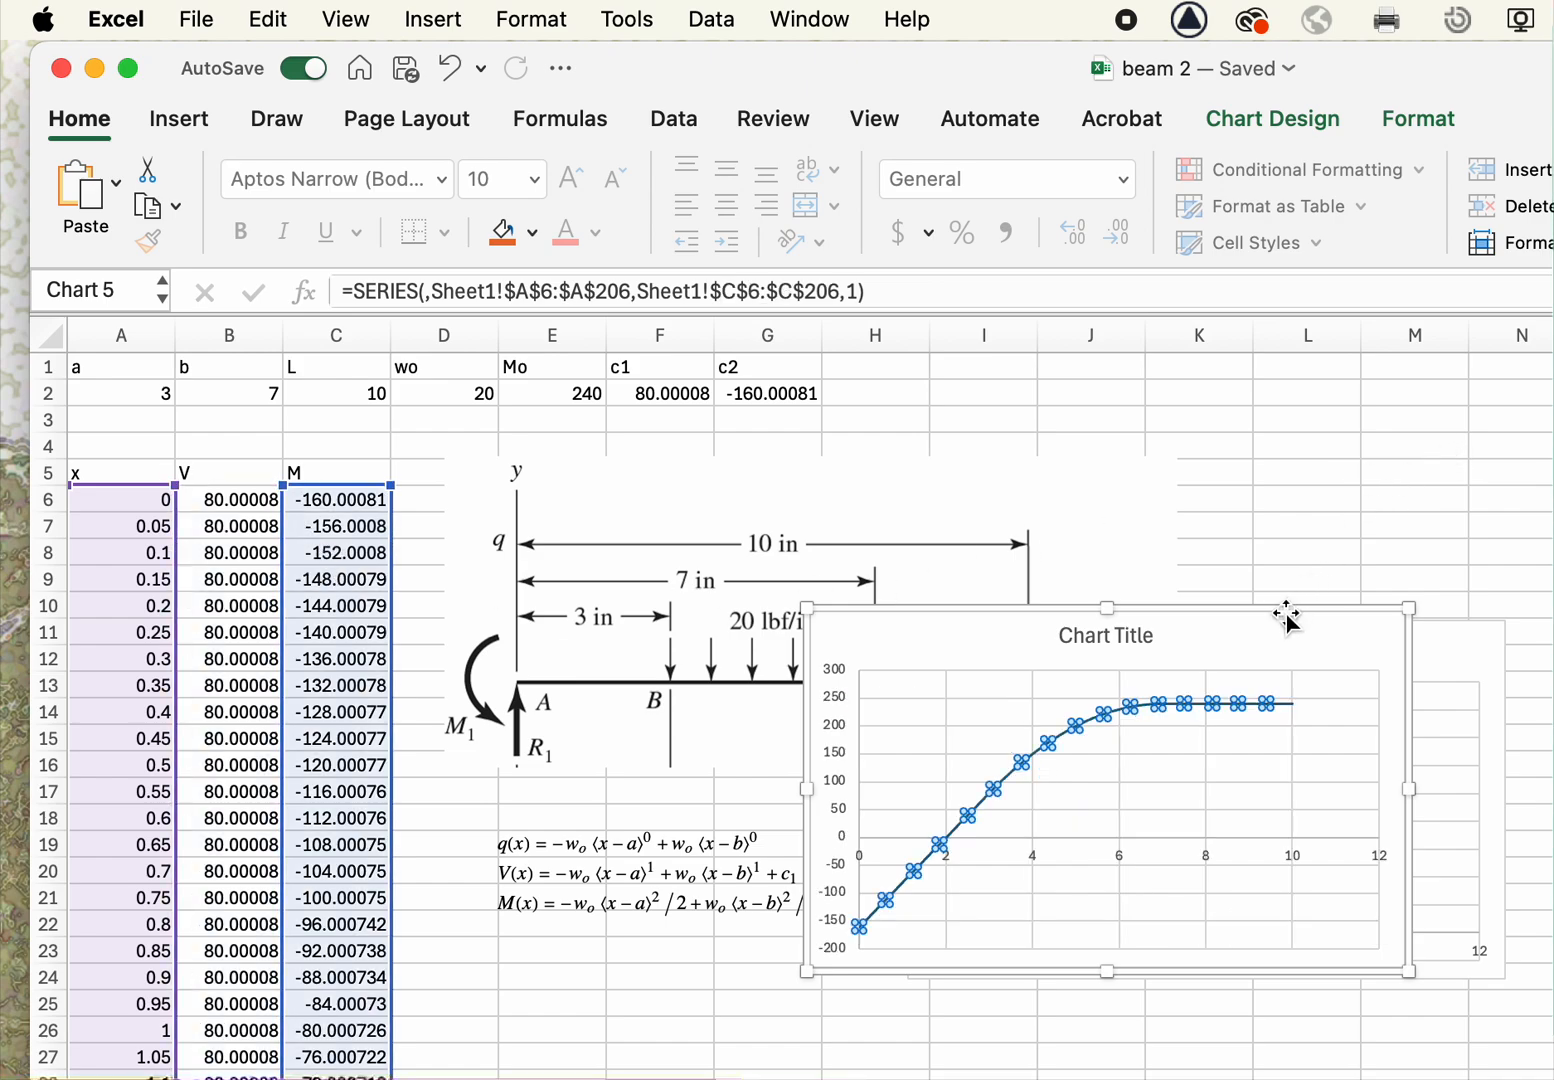
Arrange the shear and moment charts side by side, with the shear chart on the left, and inspect points on the moment curve
drag(1283, 614, 1278, 443)
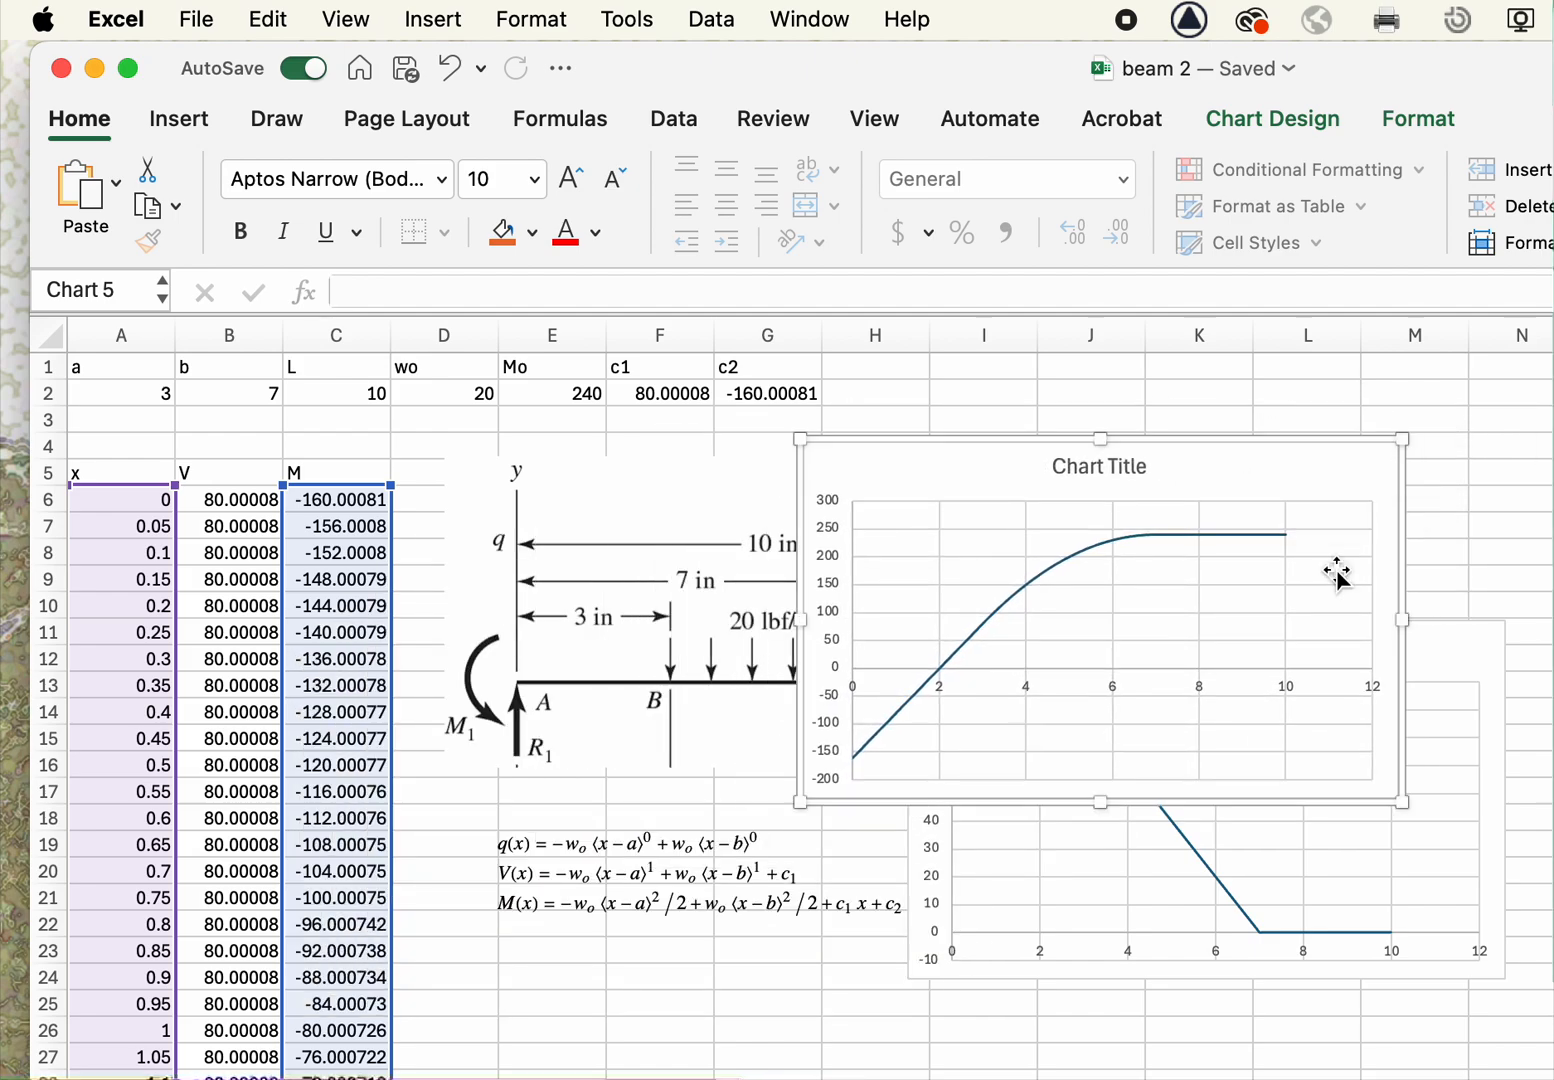
click(1450, 628)
drag(1450, 628, 604, 711)
drag(1034, 463, 952, 742)
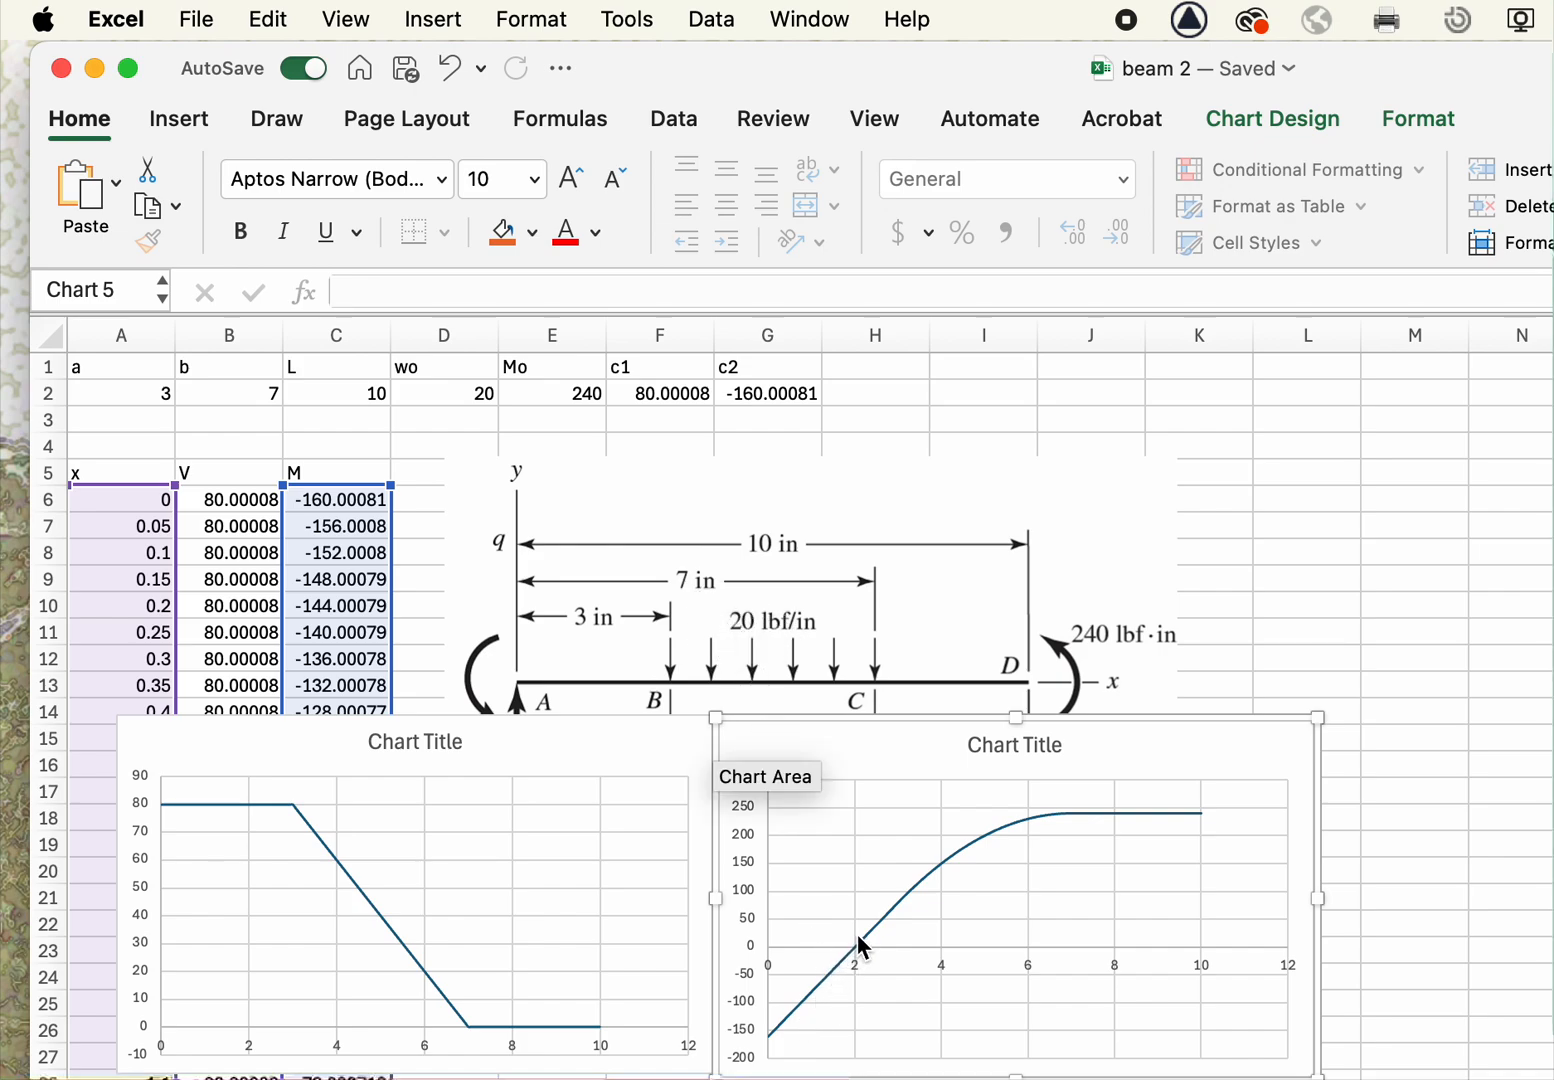
mouse_move(858, 938)
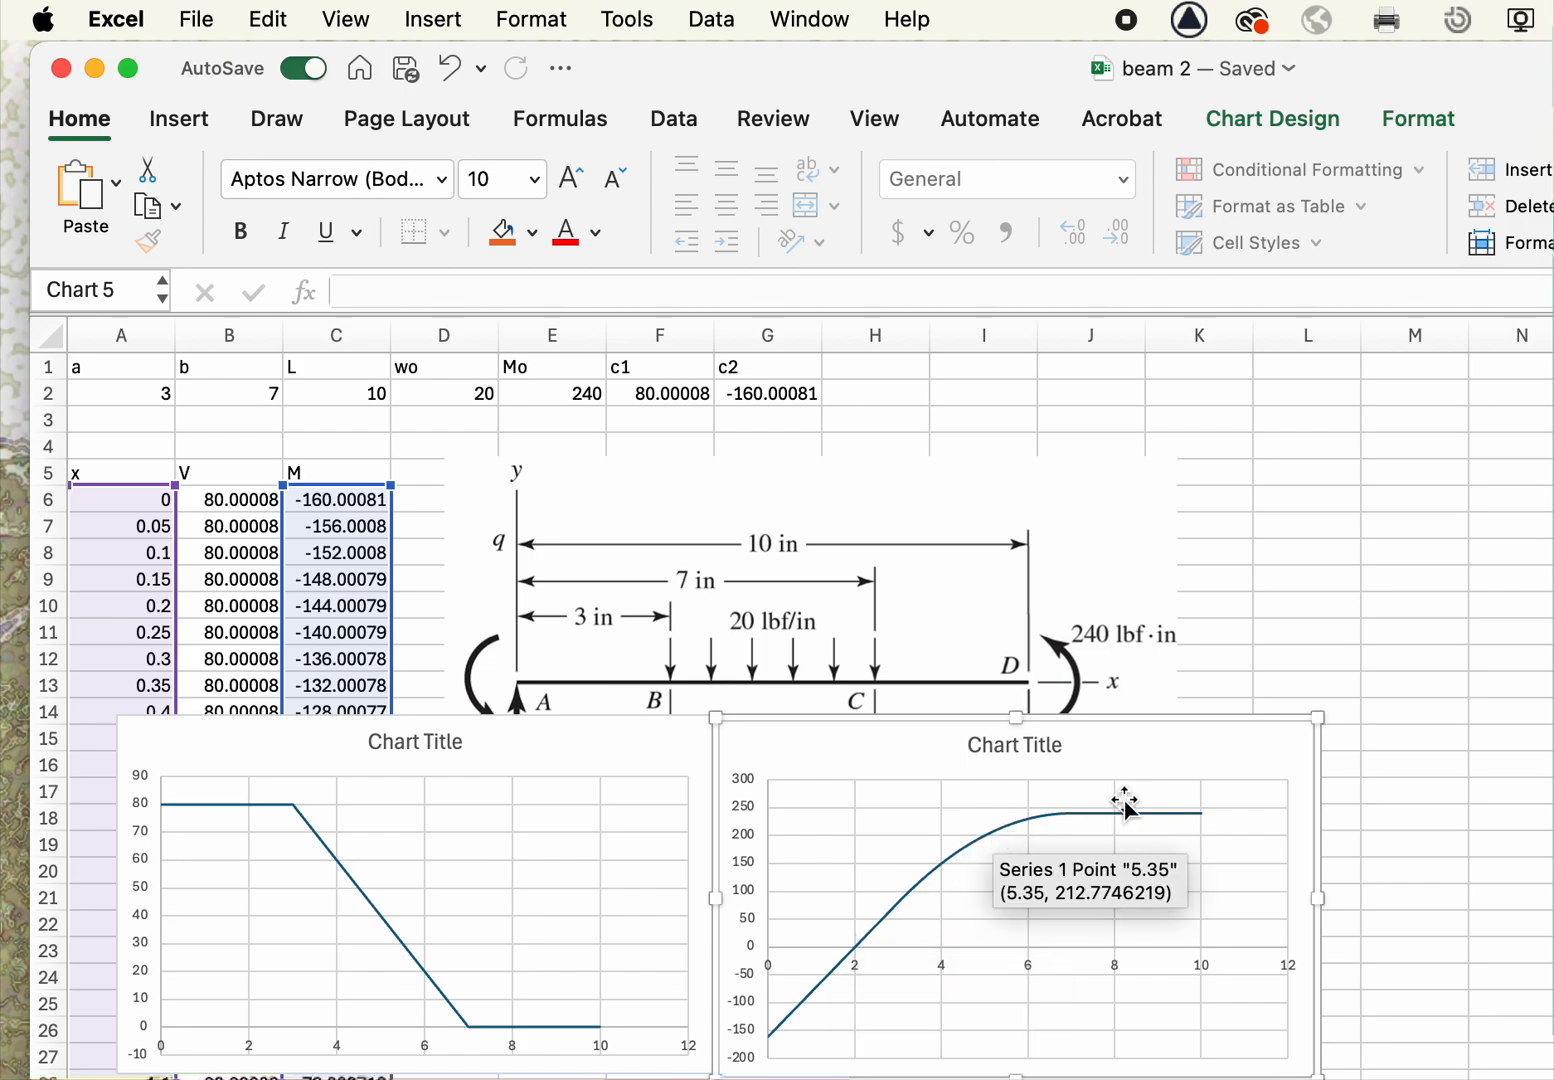
mouse_move(1200, 818)
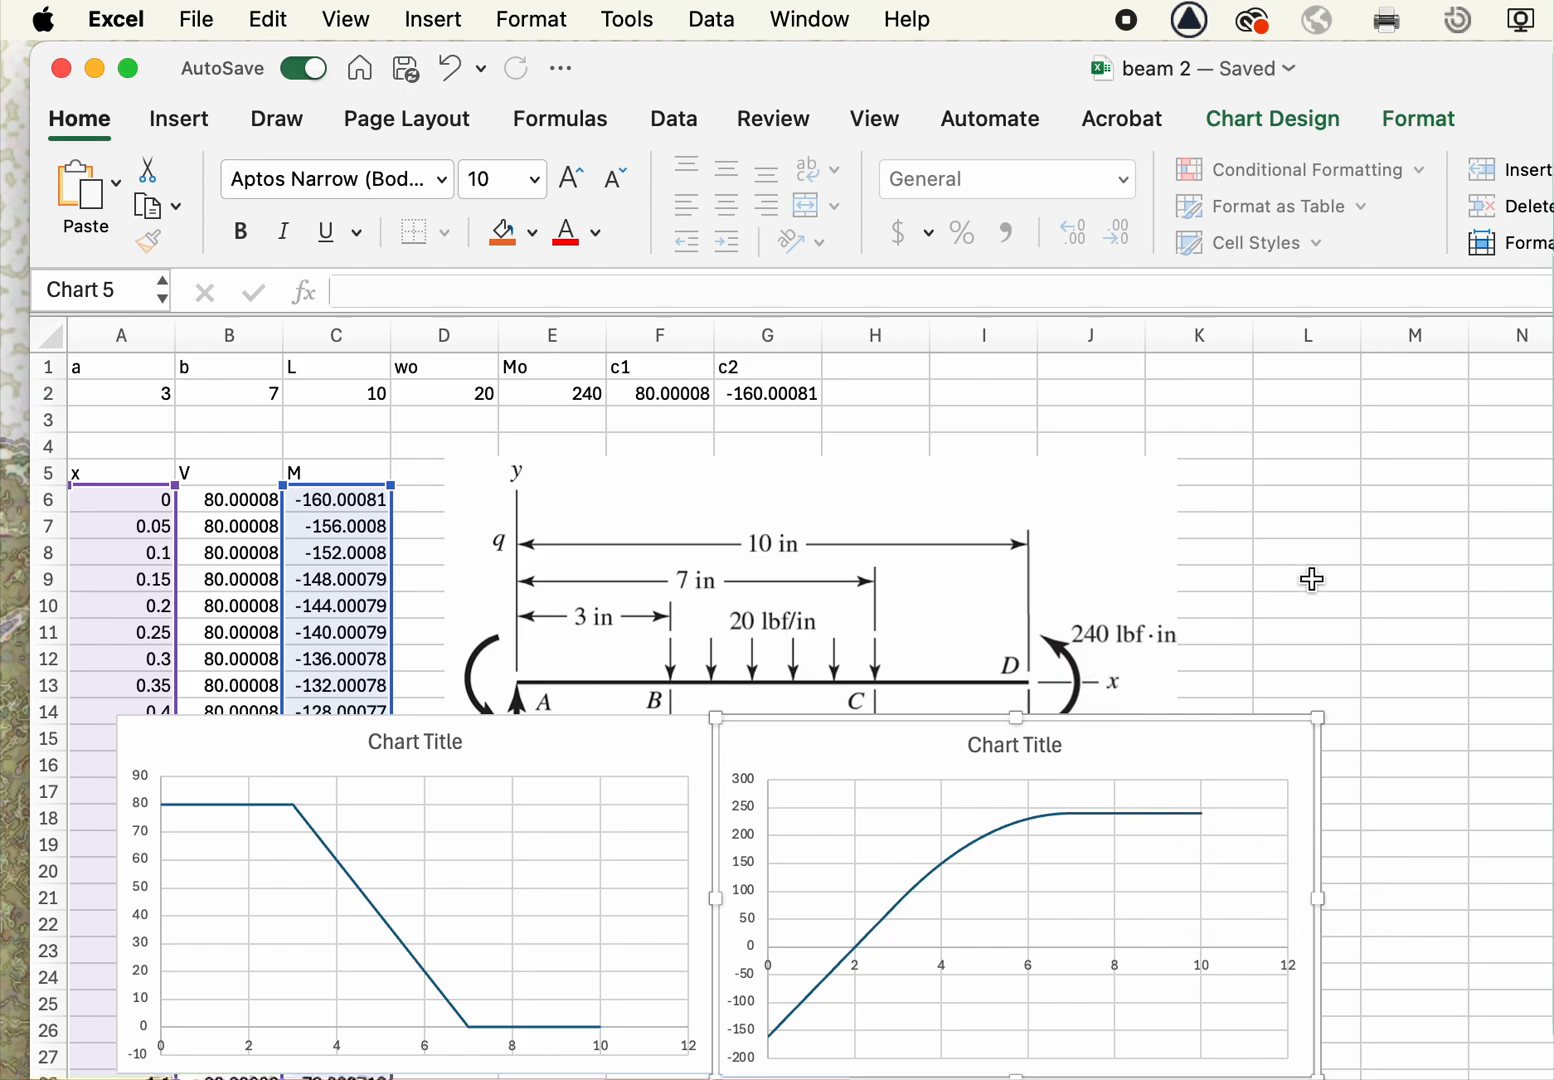
Move both charts down so they sit side by side below the beam figure, and deselect them
scroll(1340, 645, down, 2)
click(1381, 636)
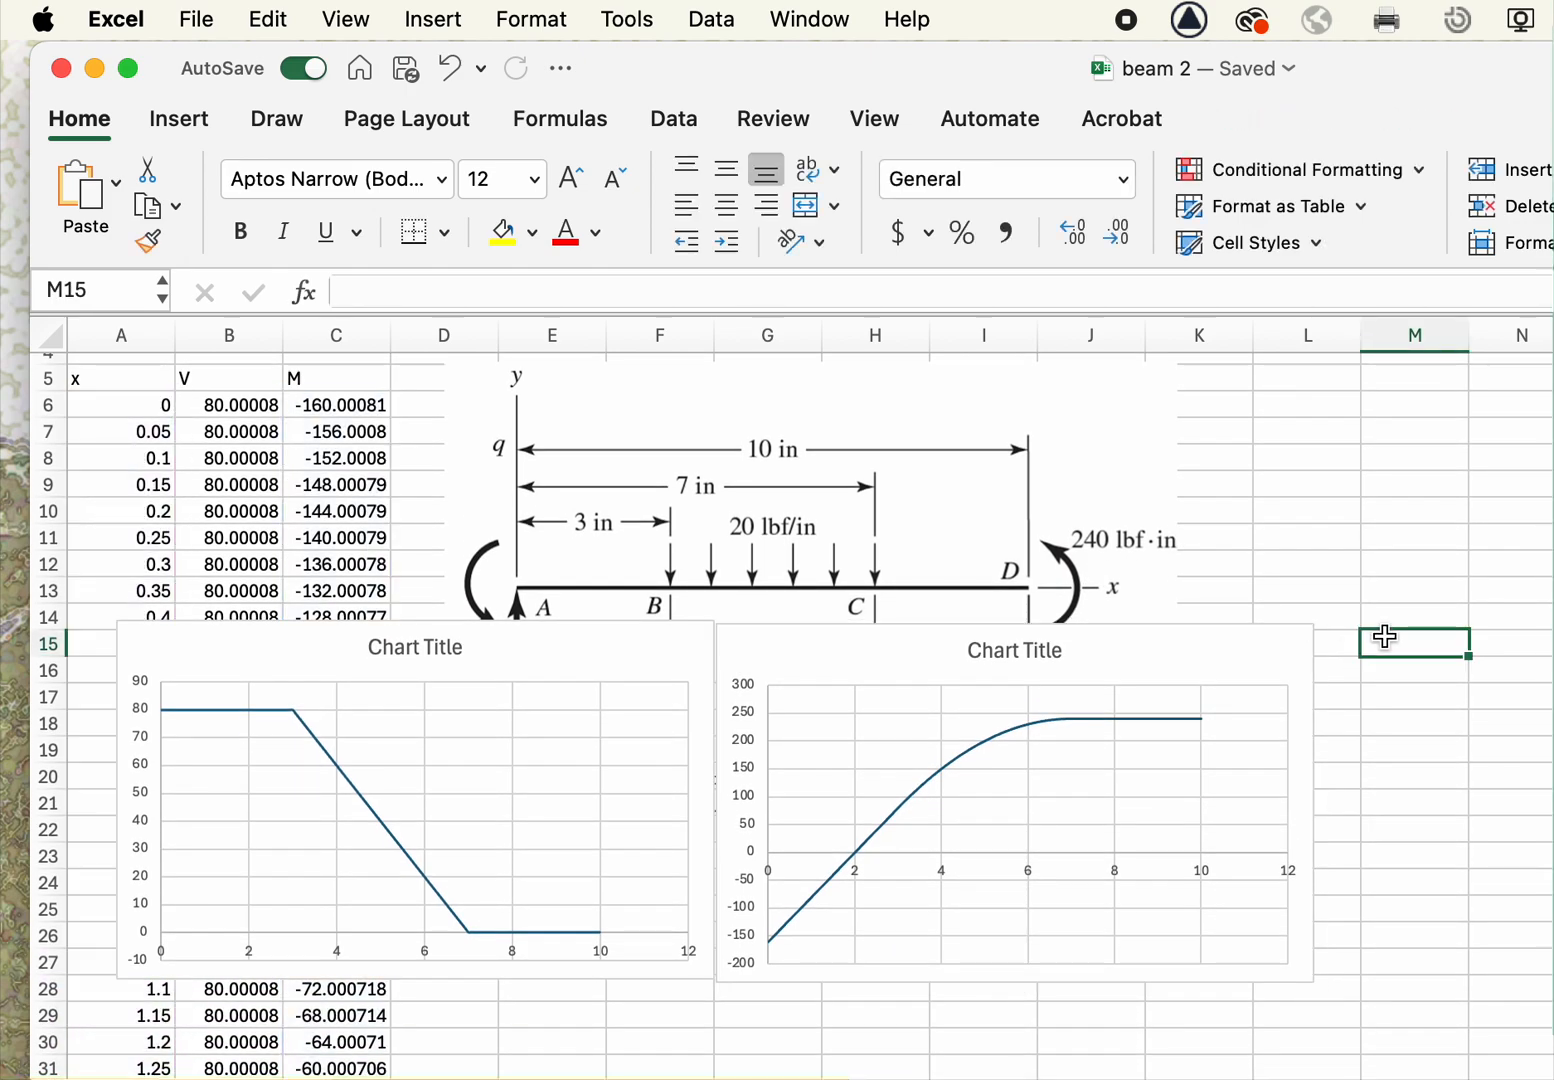
drag(592, 750, 518, 710)
drag(892, 628, 895, 713)
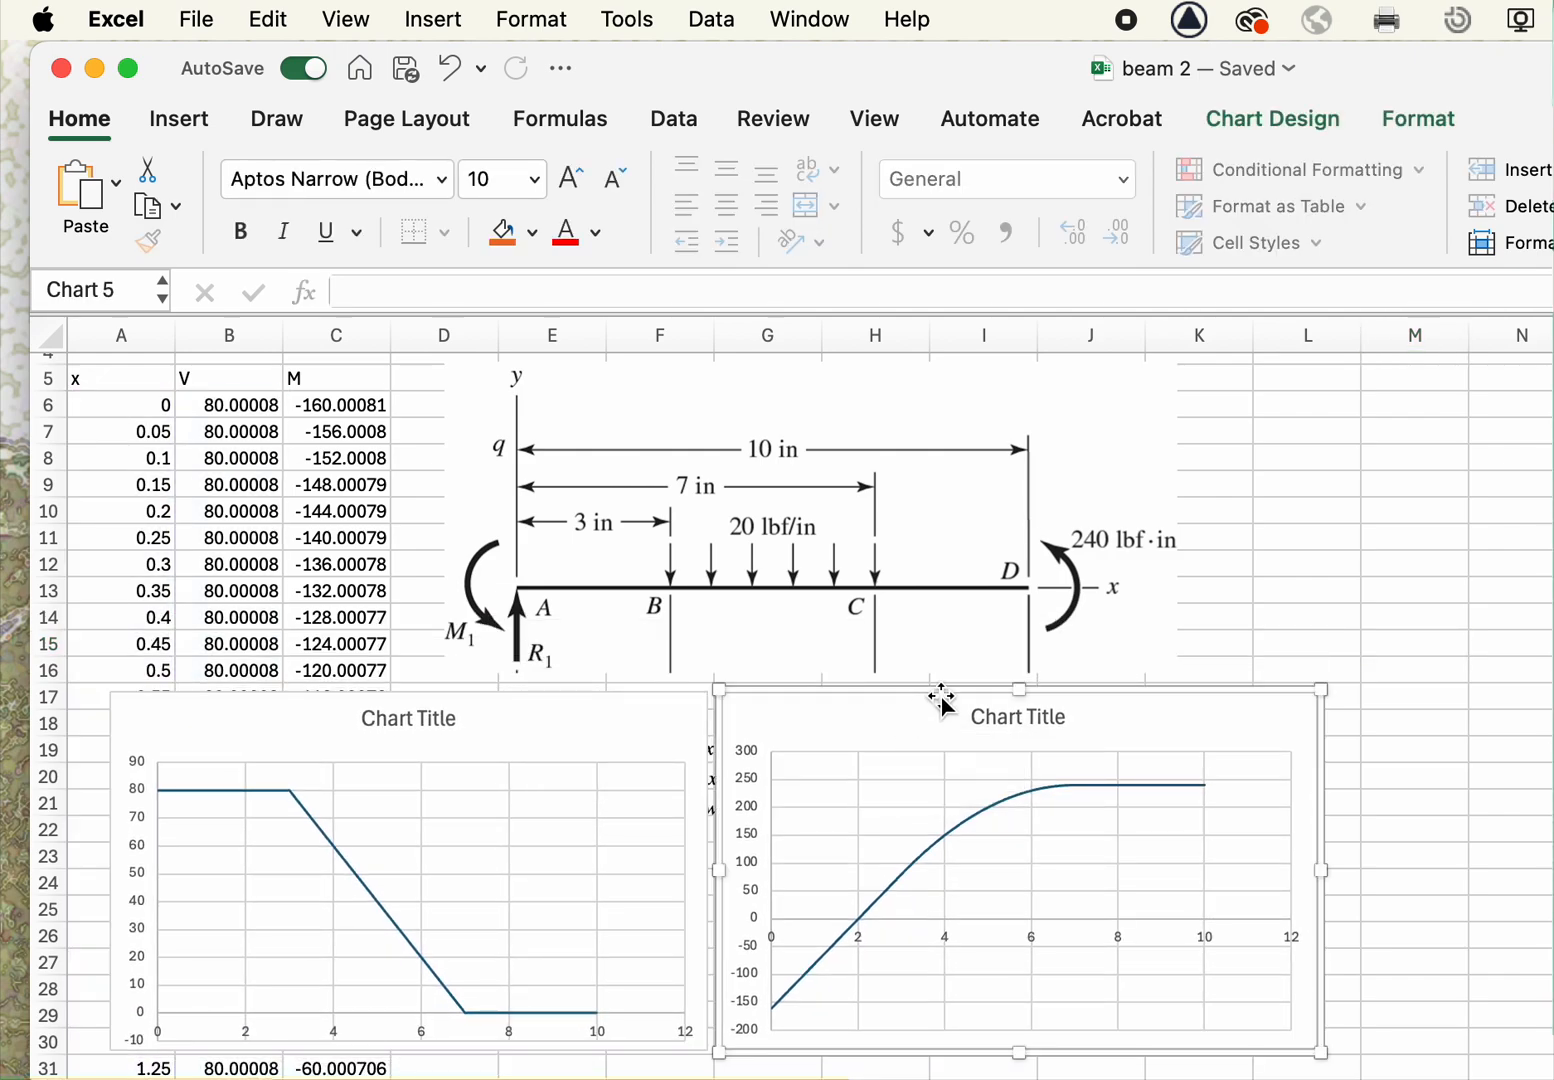
click(1378, 620)
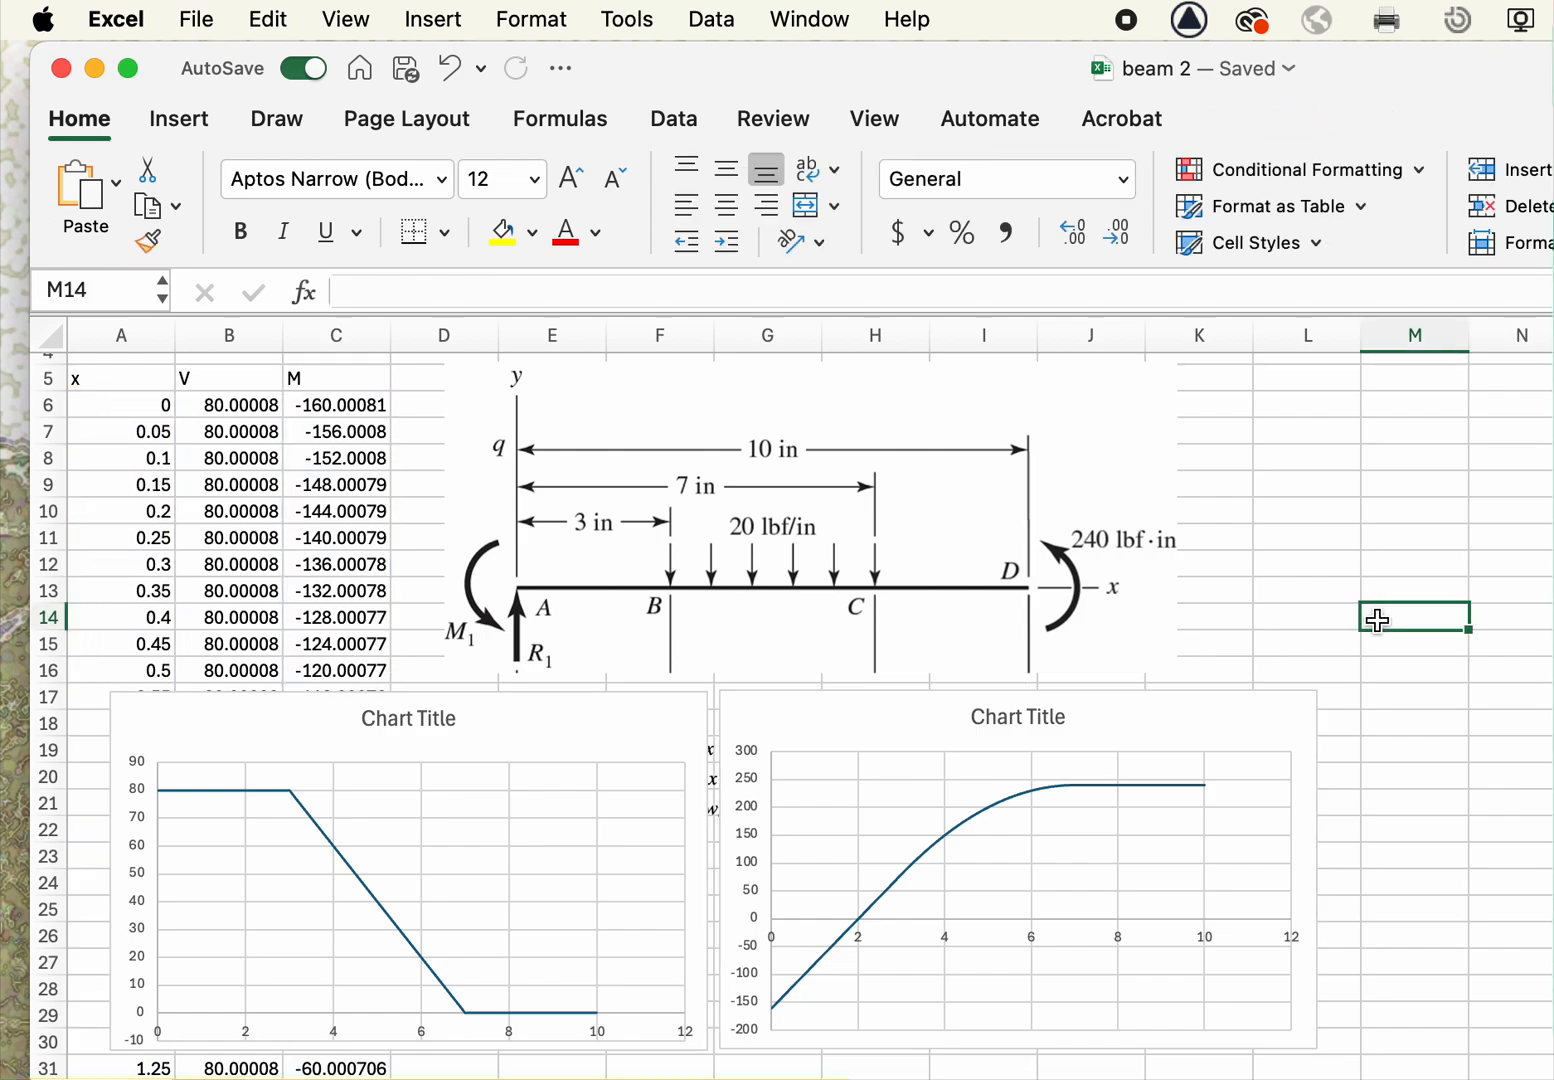